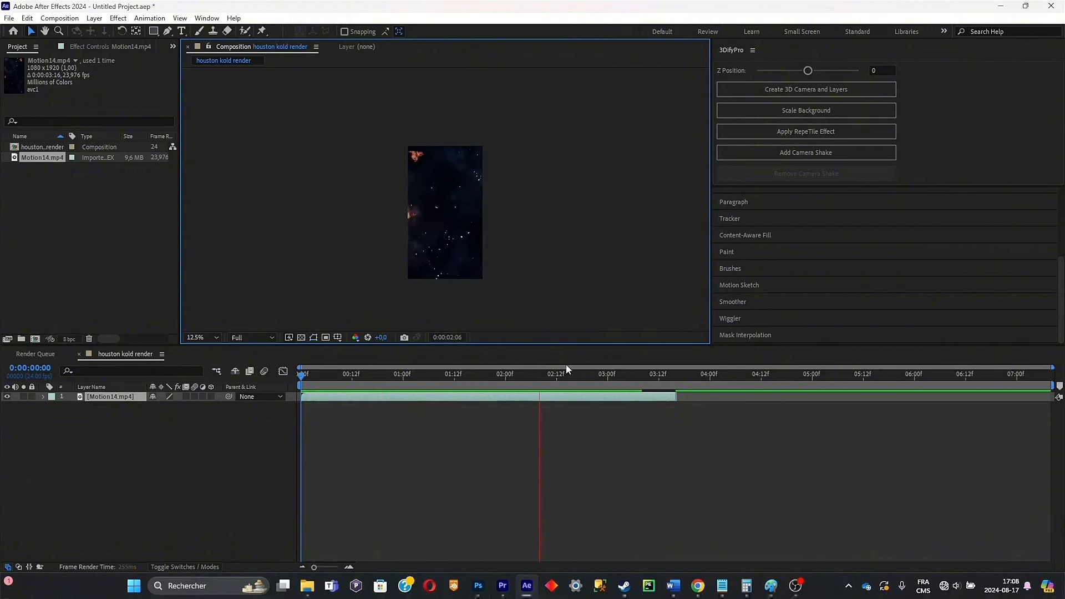
# Add a text layer reading "ANIMATE" over the Motion14.mp4 footage in the houston kold render composition
pyautogui.click(361, 393)
pyautogui.press('Home')
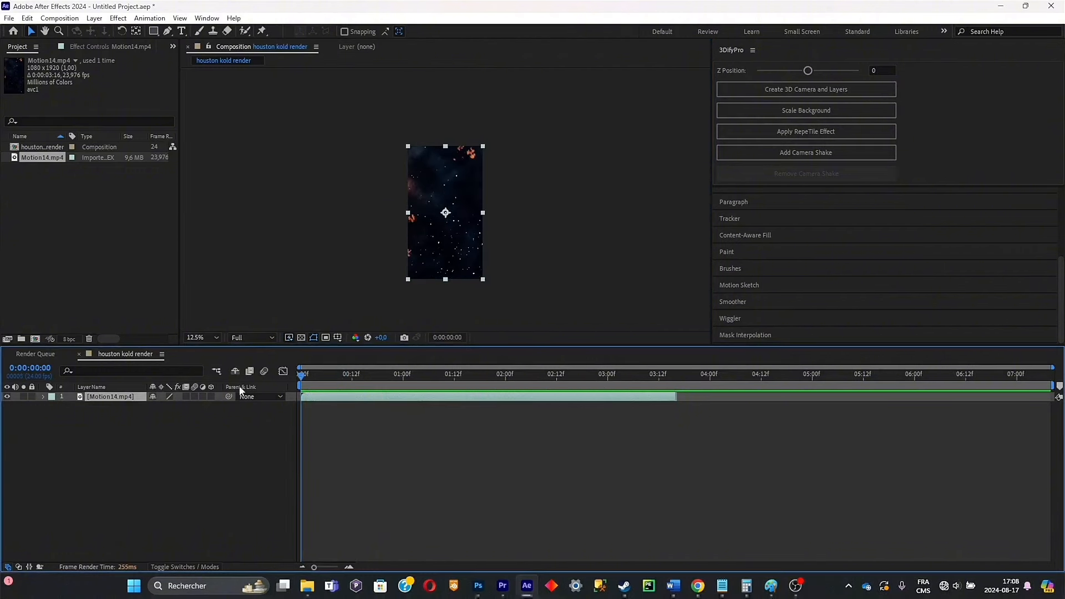
pyautogui.press('.')
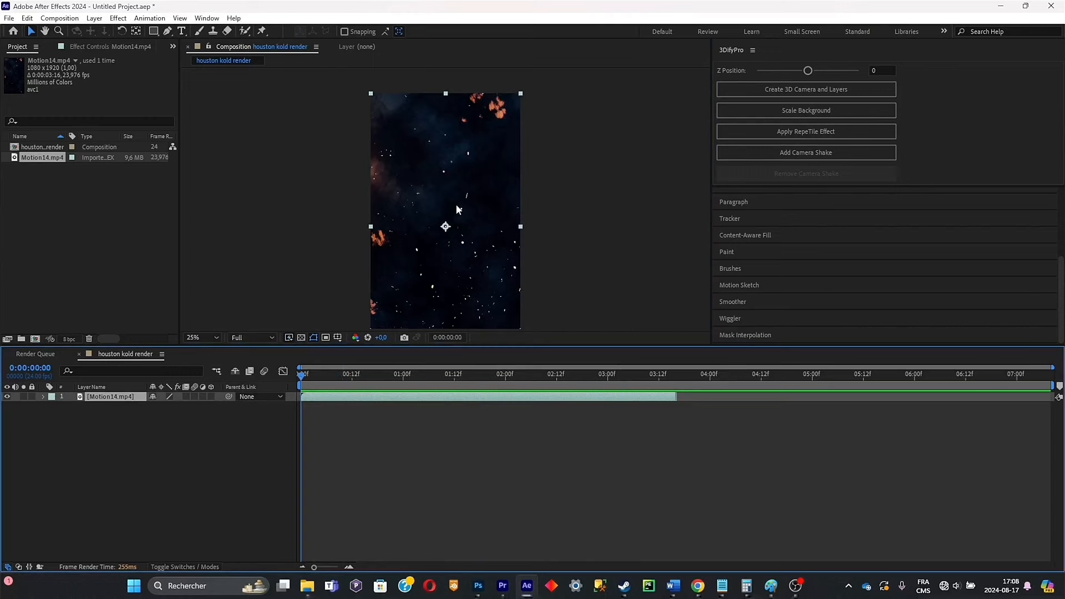
pyautogui.rightClick(132, 445)
pyautogui.moveTo(207, 305)
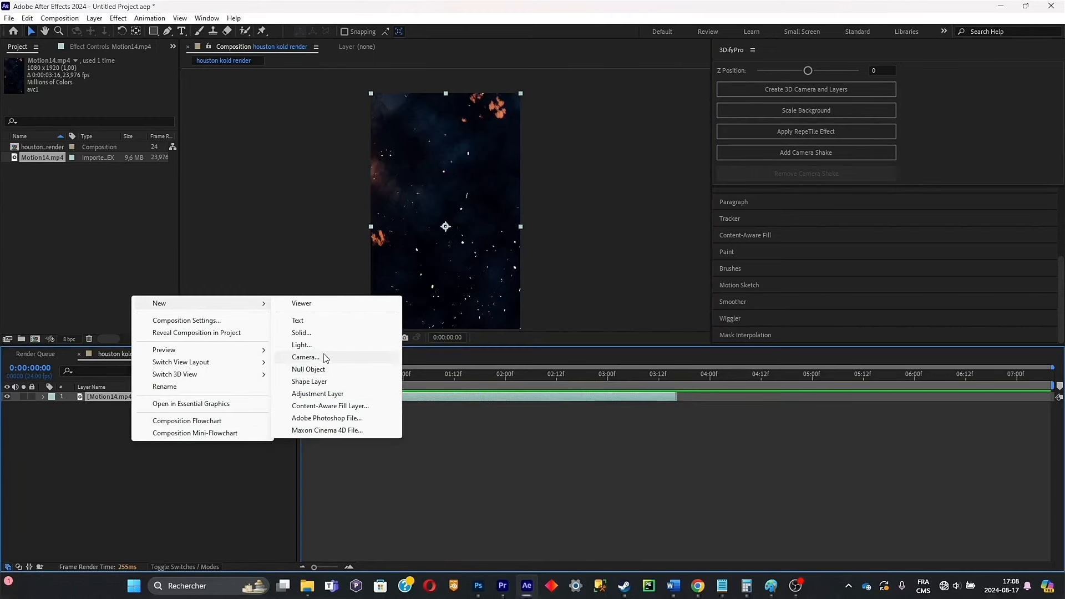
pyautogui.click(326, 325)
pyautogui.write('ANIMA')
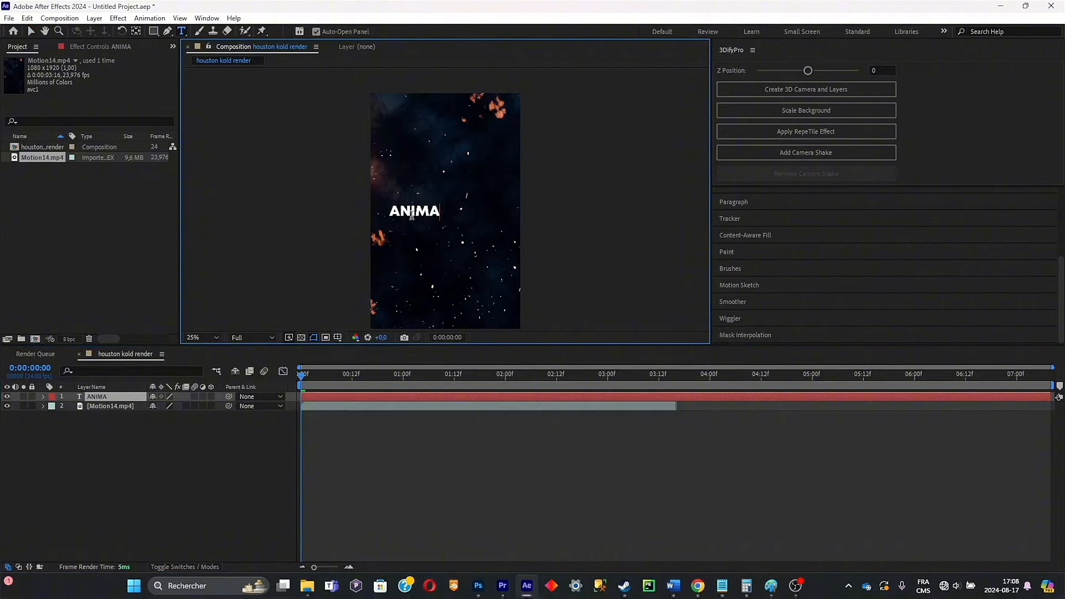
pyautogui.write('TE')
pyautogui.click(108, 497)
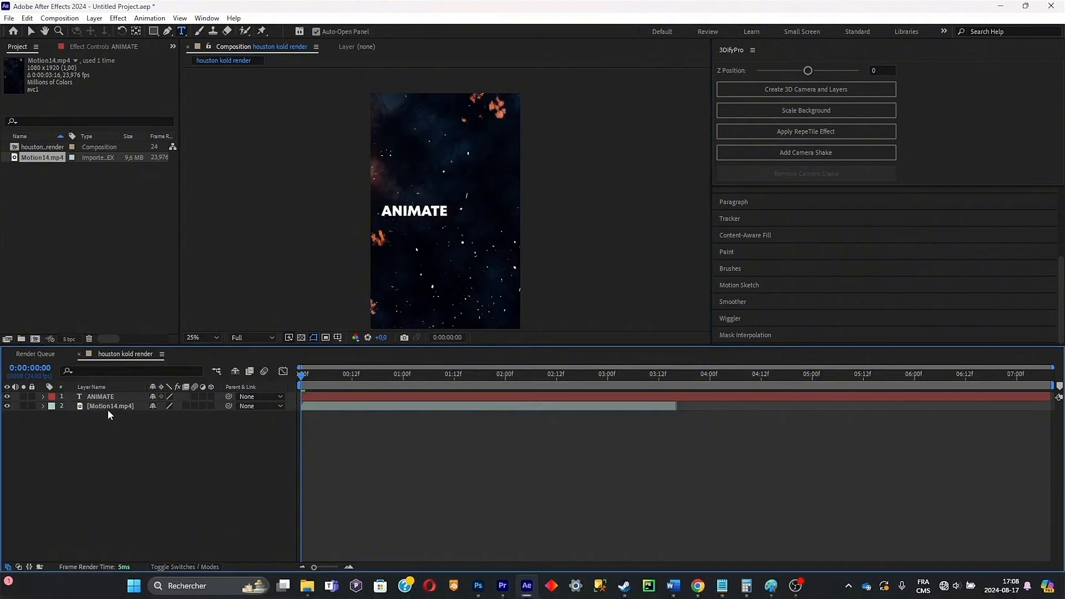
# Pre-compose the ANIMATE text layer as "ANIMATE Comp 1", moving all attributes and opening the new composition
pyautogui.click(124, 388)
pyautogui.click(127, 397)
pyautogui.hotkey('ctrl', 'shift', 'c')
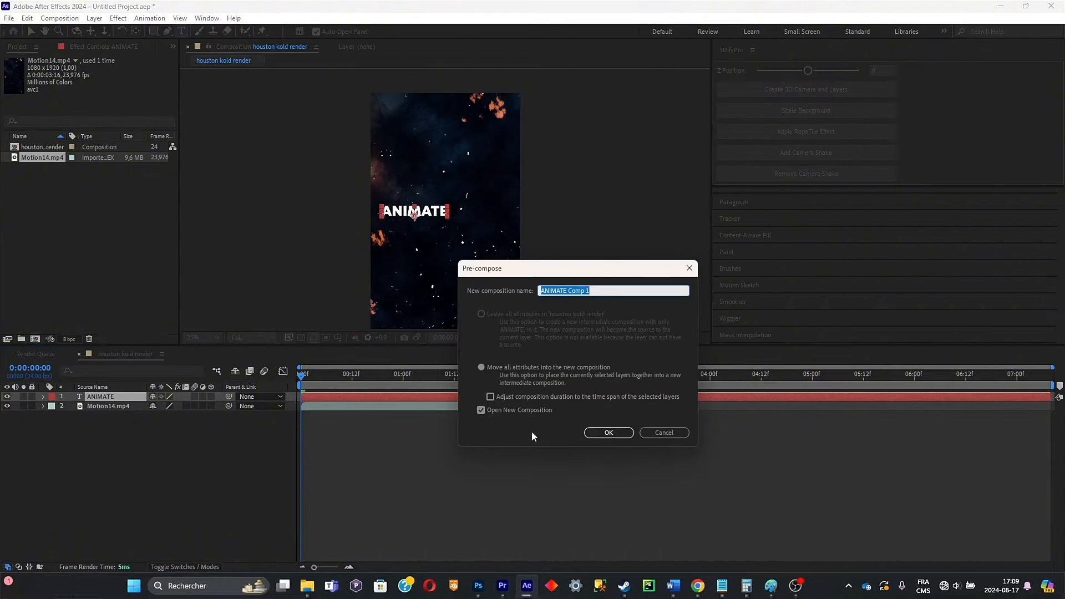
pyautogui.click(606, 430)
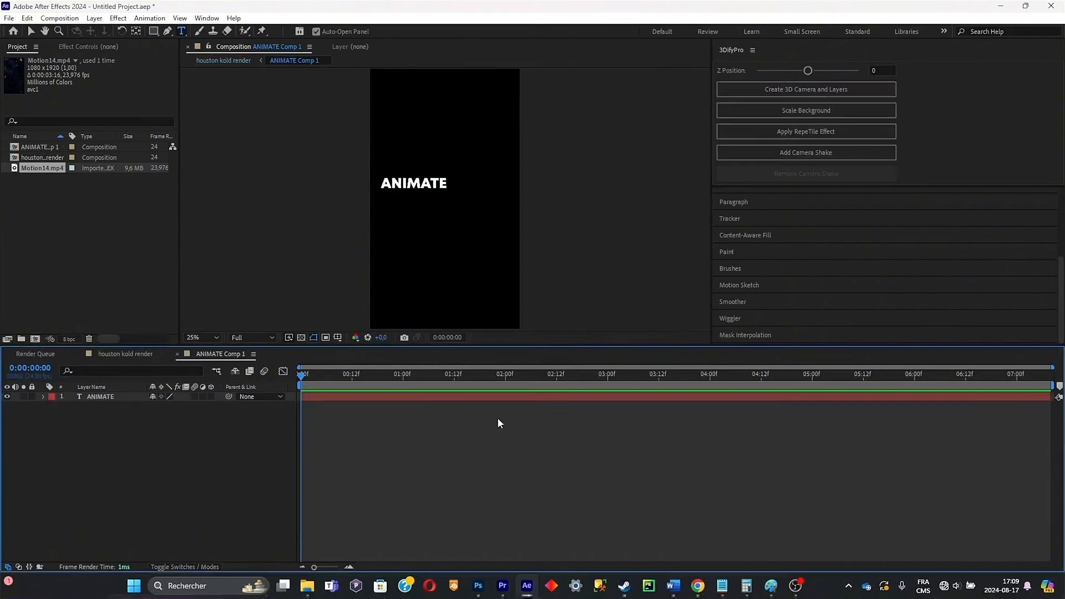
# Reposition the ANIMATE text near the horizontal centre of the composition, slightly lower than before
pyautogui.click(102, 398)
pyautogui.press('.')
pyautogui.click(29, 32)
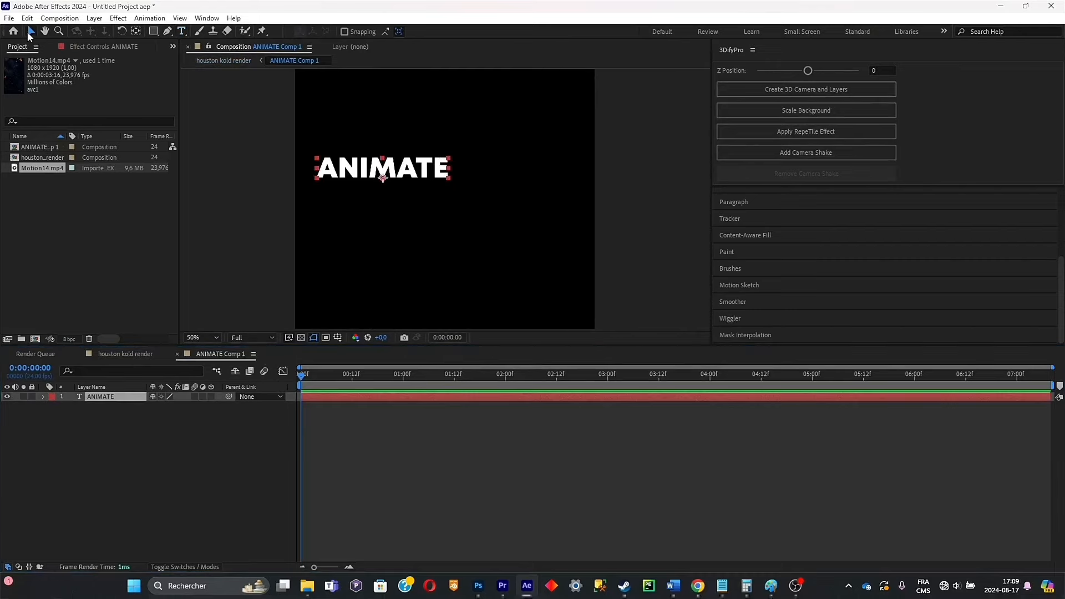
pyautogui.moveTo(375, 161); pyautogui.dragTo(455, 178)
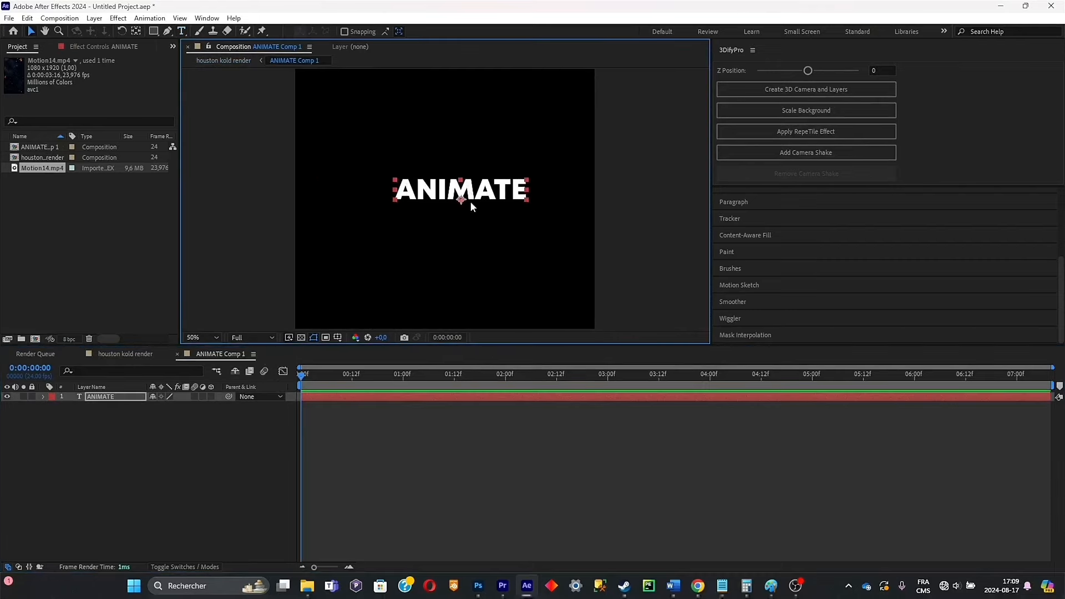
pyautogui.press(',')
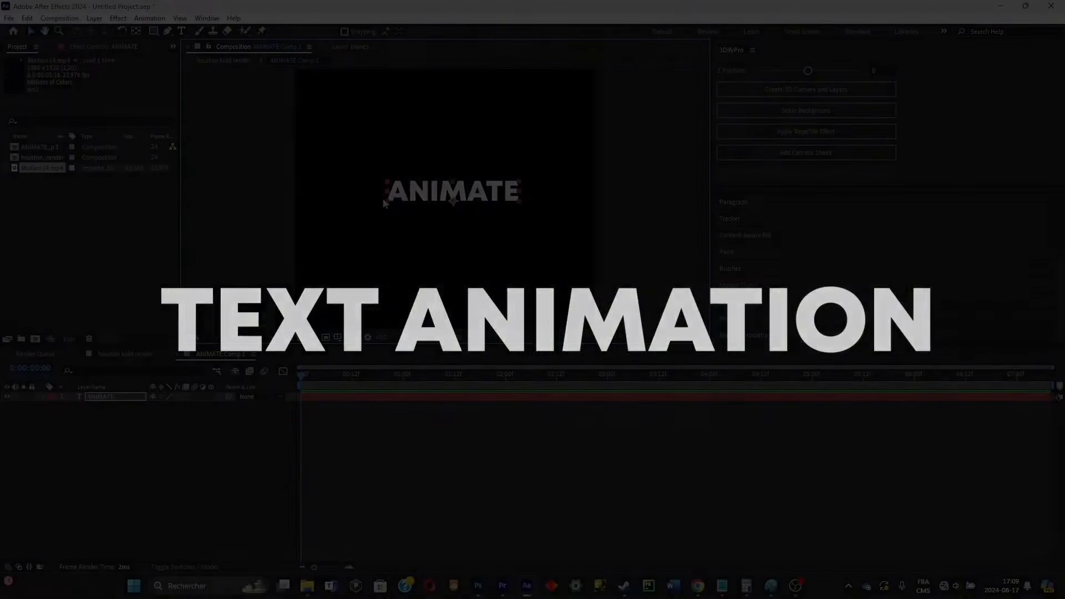
# Apply a Gradient Overlay layer style to the ANIMATE text with 42% opacity, a -90° angle and 94% scale
pyautogui.rightClick(130, 396)
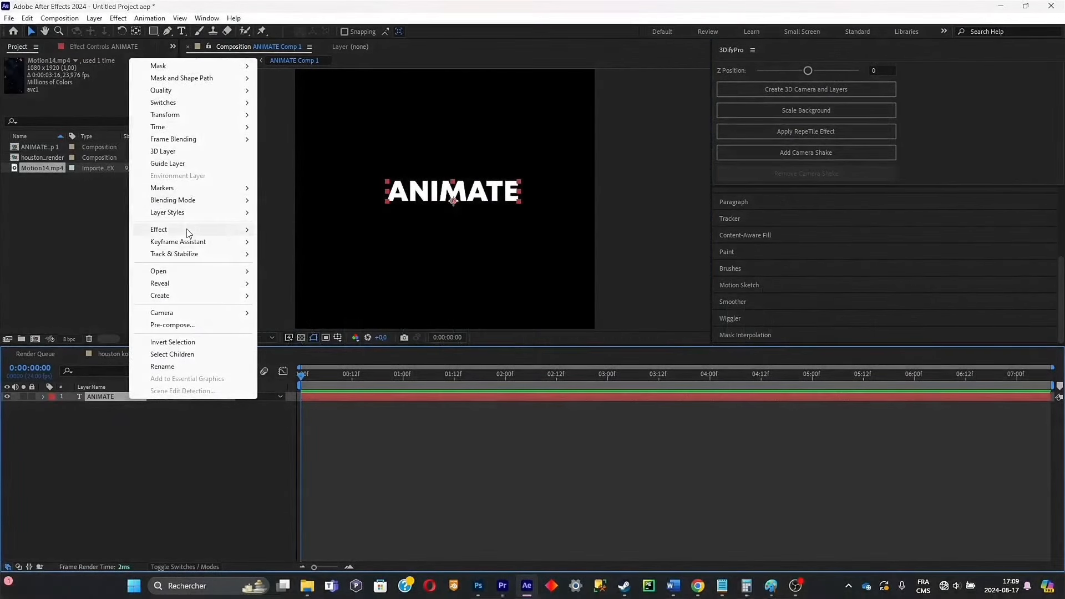
pyautogui.moveTo(188, 217)
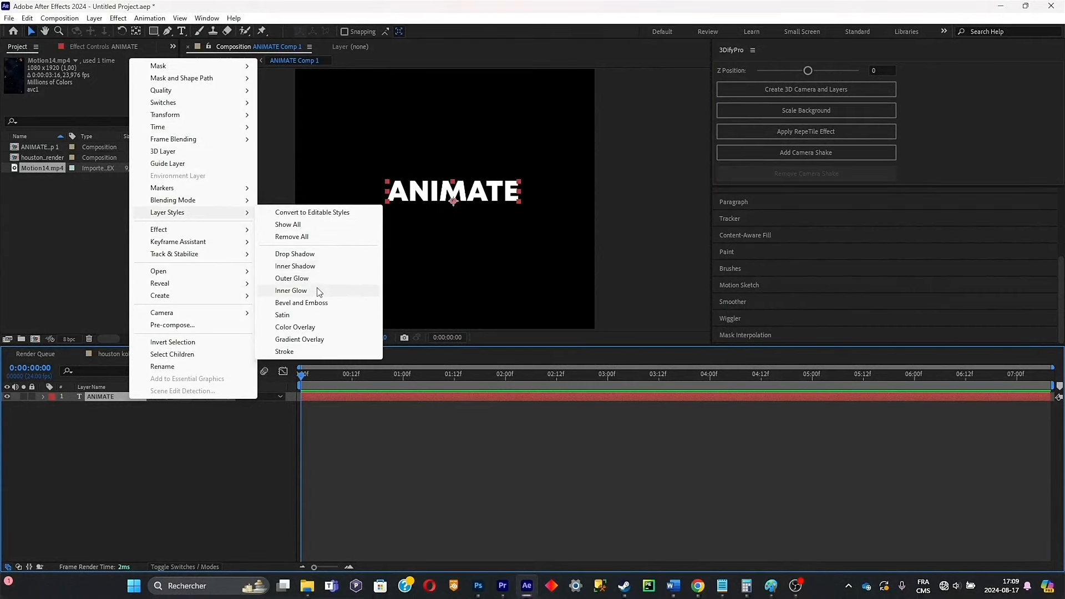
pyautogui.click(313, 340)
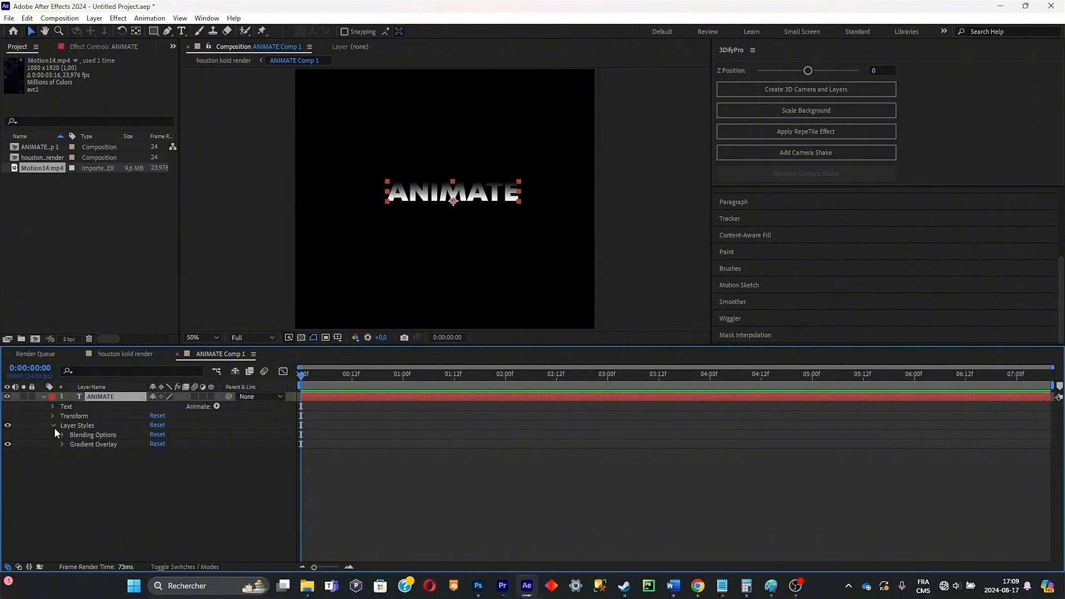
pyautogui.click(62, 443)
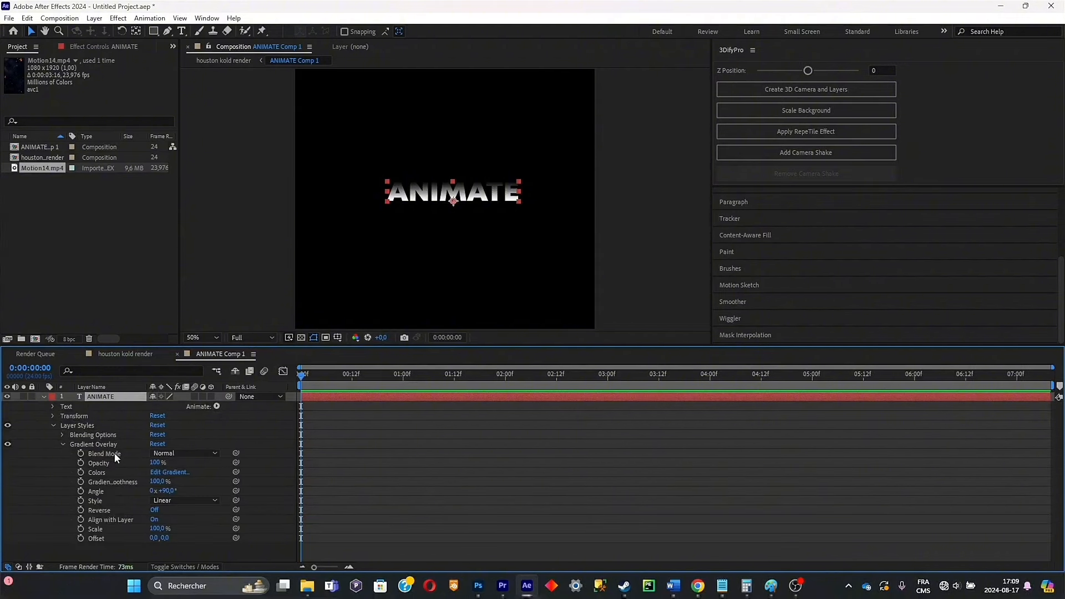
pyautogui.moveTo(155, 461); pyautogui.dragTo(133, 462)
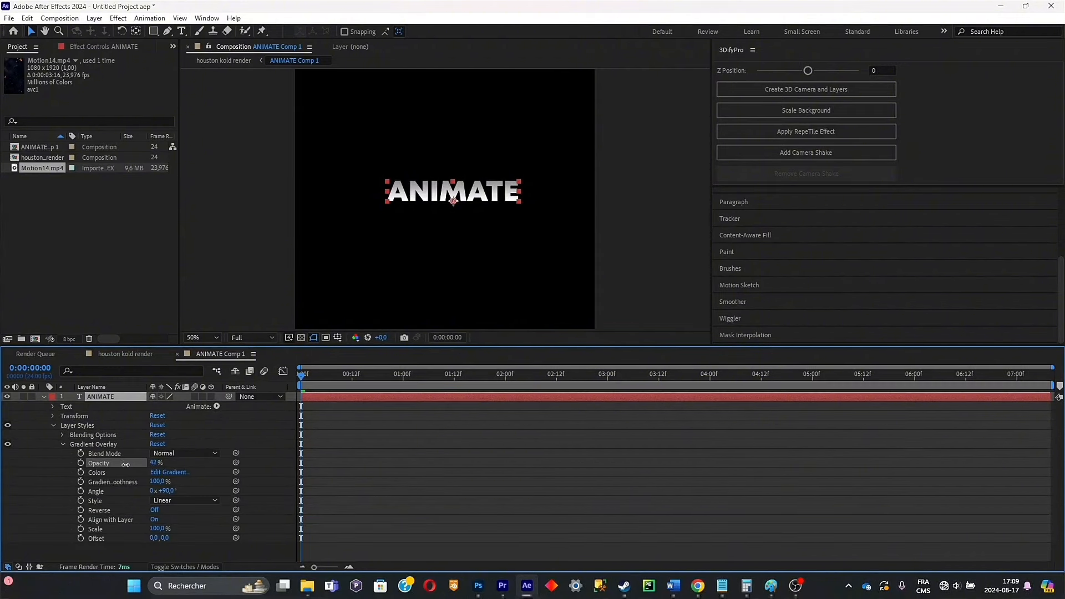
pyautogui.click(164, 489)
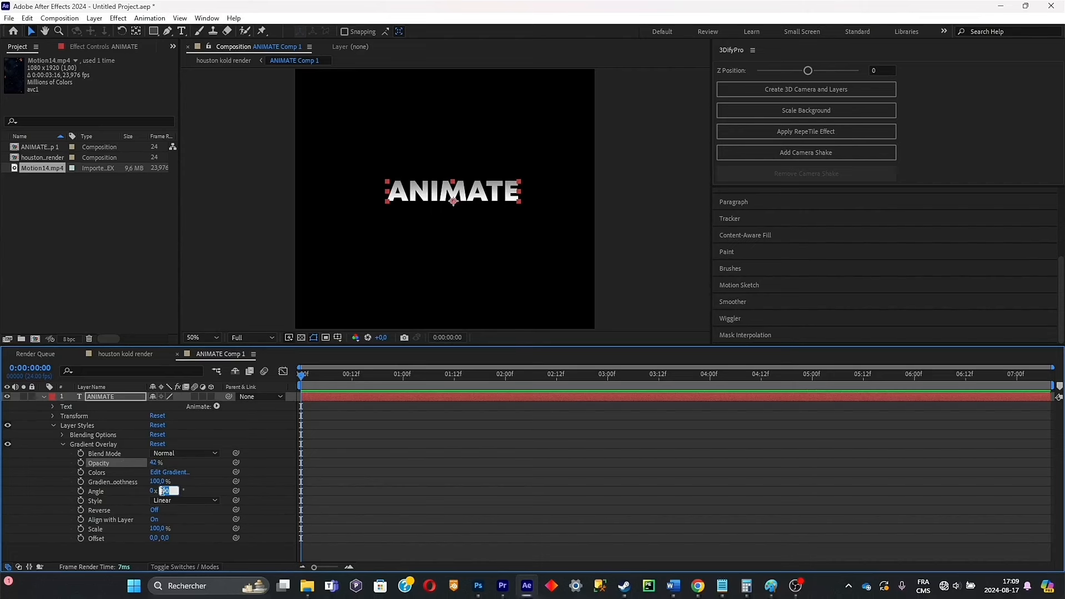
pyautogui.write('-90')
pyautogui.click(182, 551)
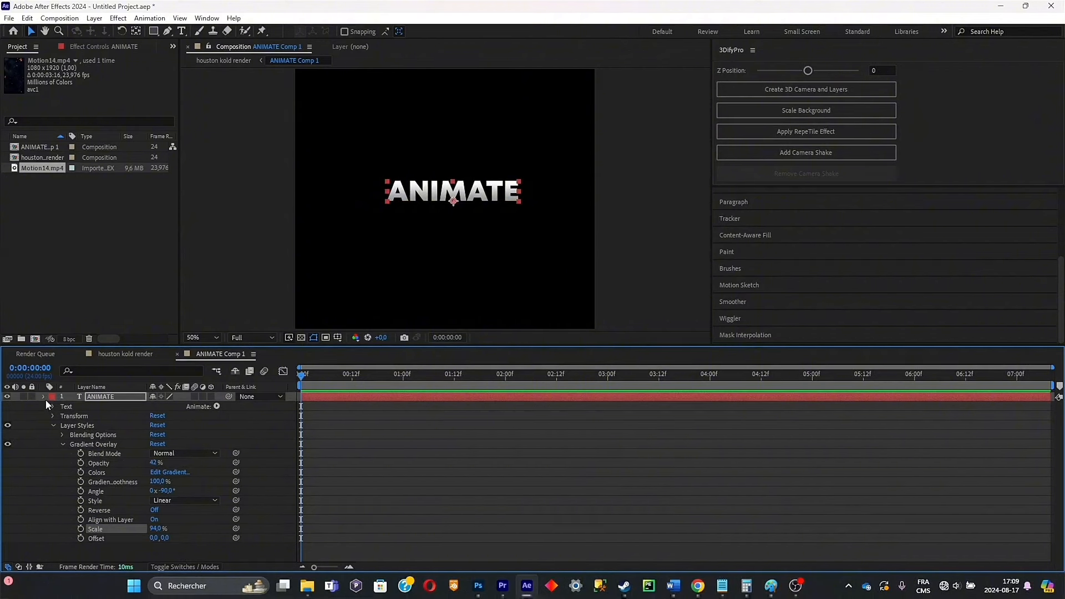
# Replace the ANIMATE text with the word "EDITING"
pyautogui.doubleClick(436, 189)
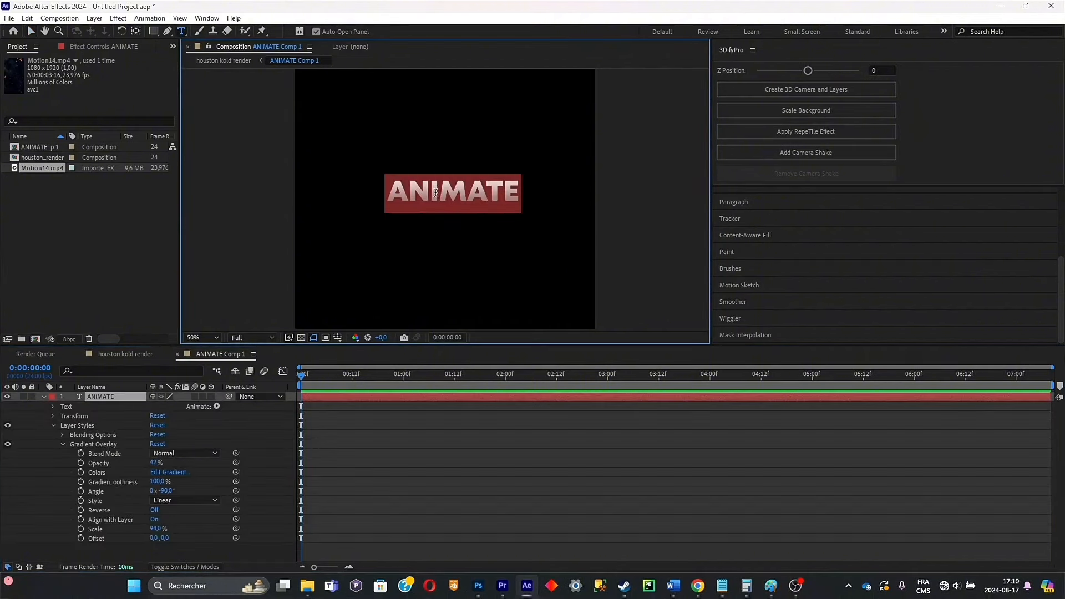
pyautogui.write('EDIT')
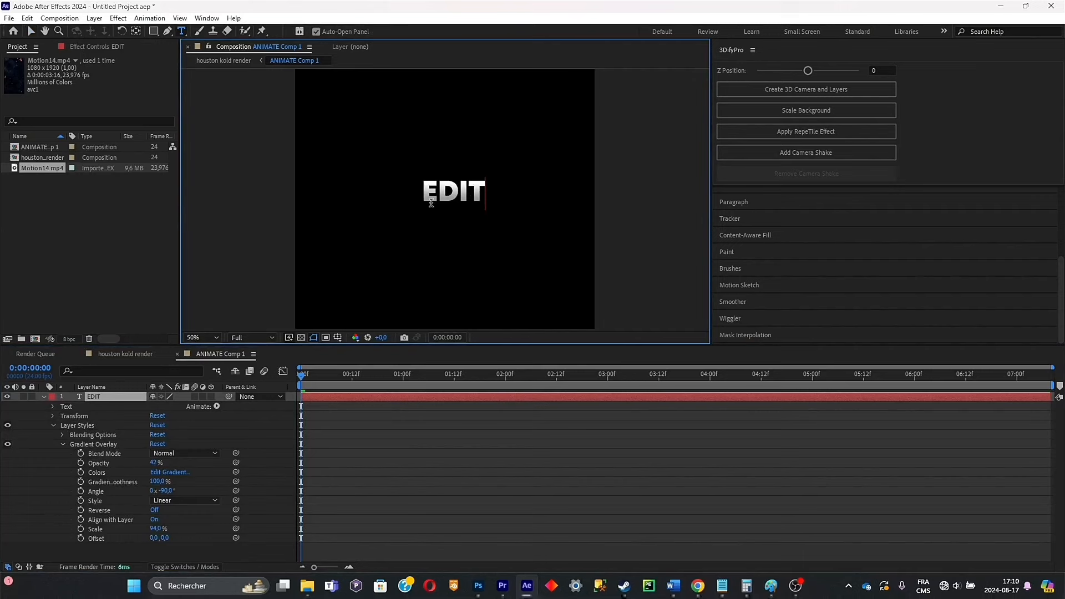
pyautogui.write('ING')
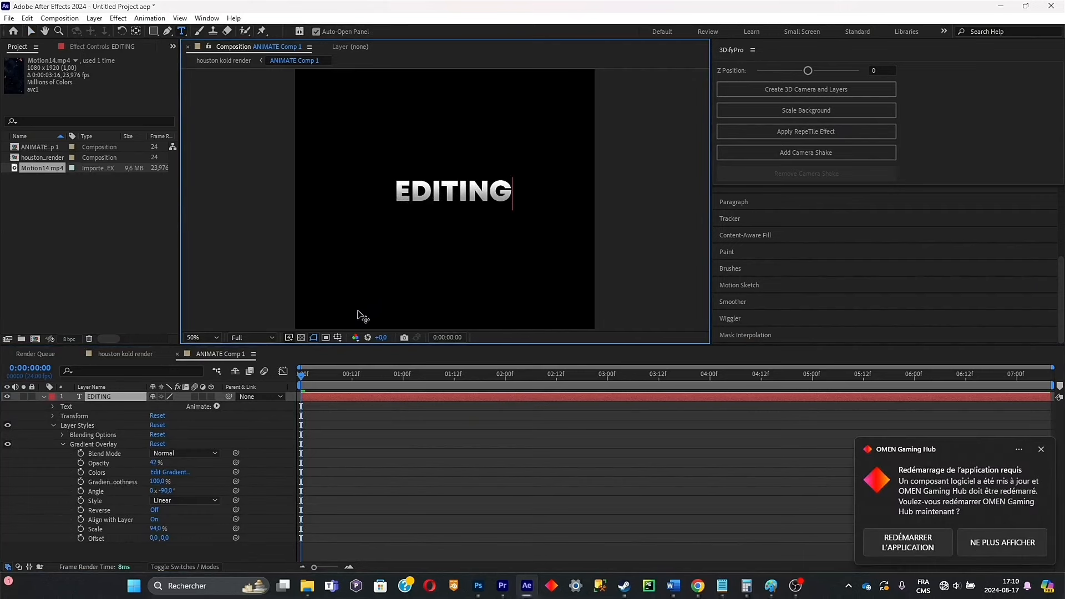
pyautogui.click(84, 405)
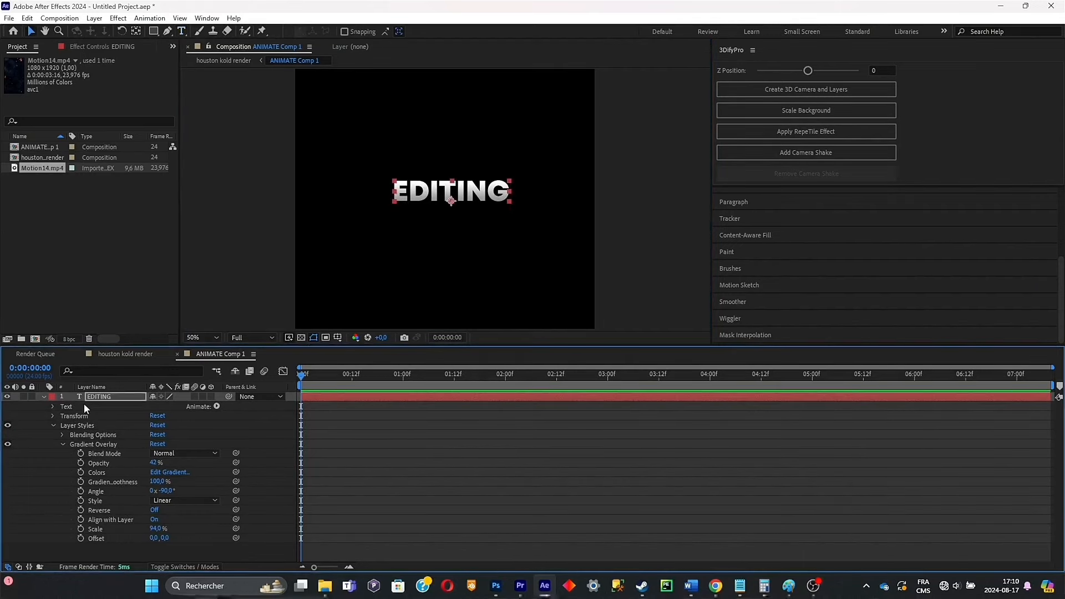
# Add a Position text animator to the EDITING layer and include the Opacity property in the same animator
pyautogui.click(218, 406)
pyautogui.click(266, 206)
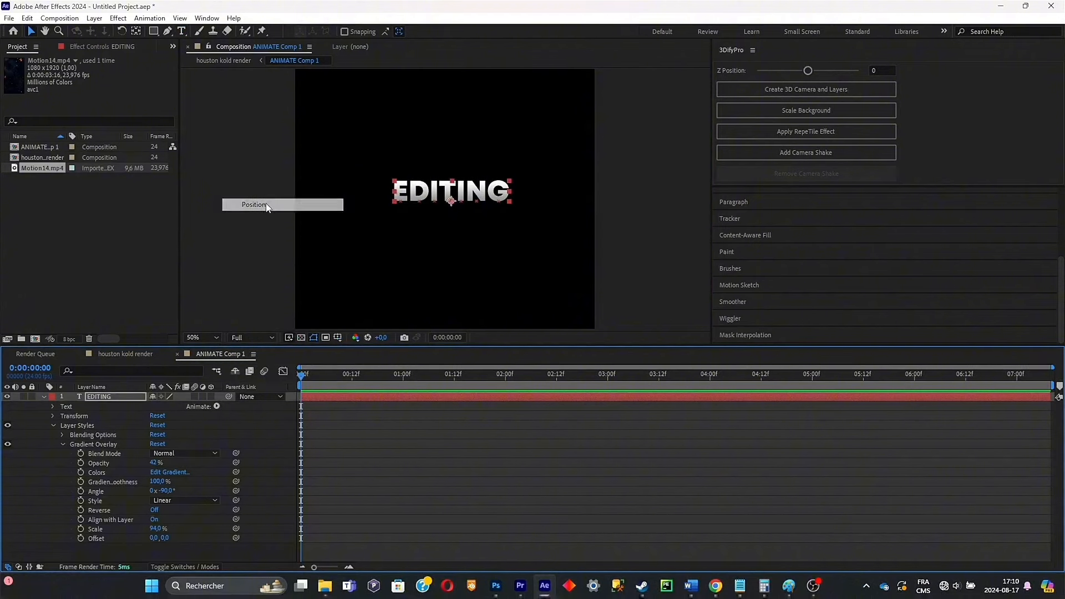
pyautogui.scroll(-1, 148, 448)
pyautogui.click(216, 416)
pyautogui.moveTo(245, 419)
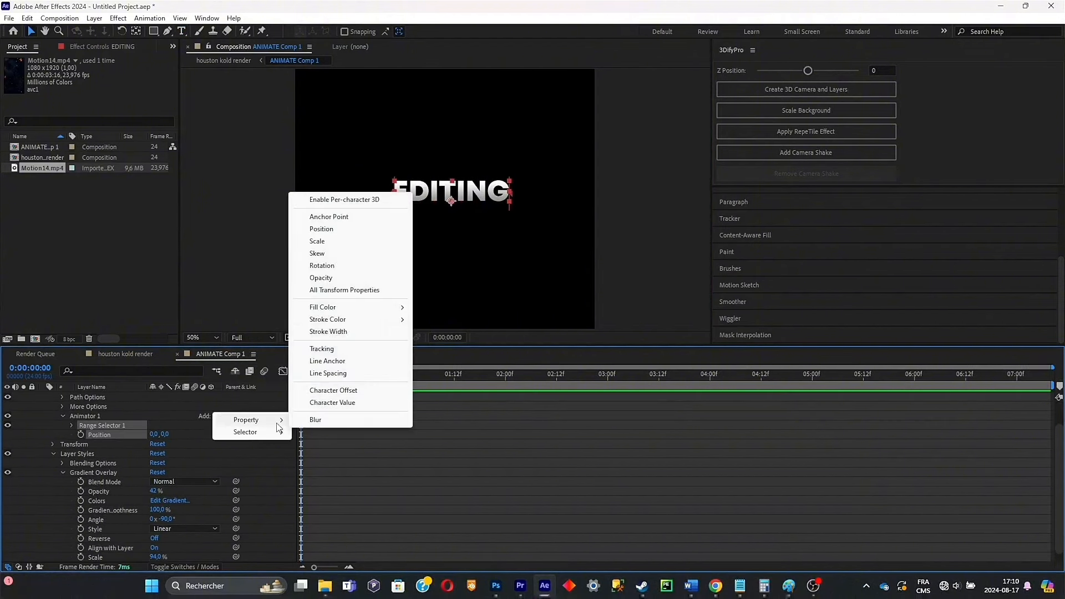
pyautogui.click(329, 280)
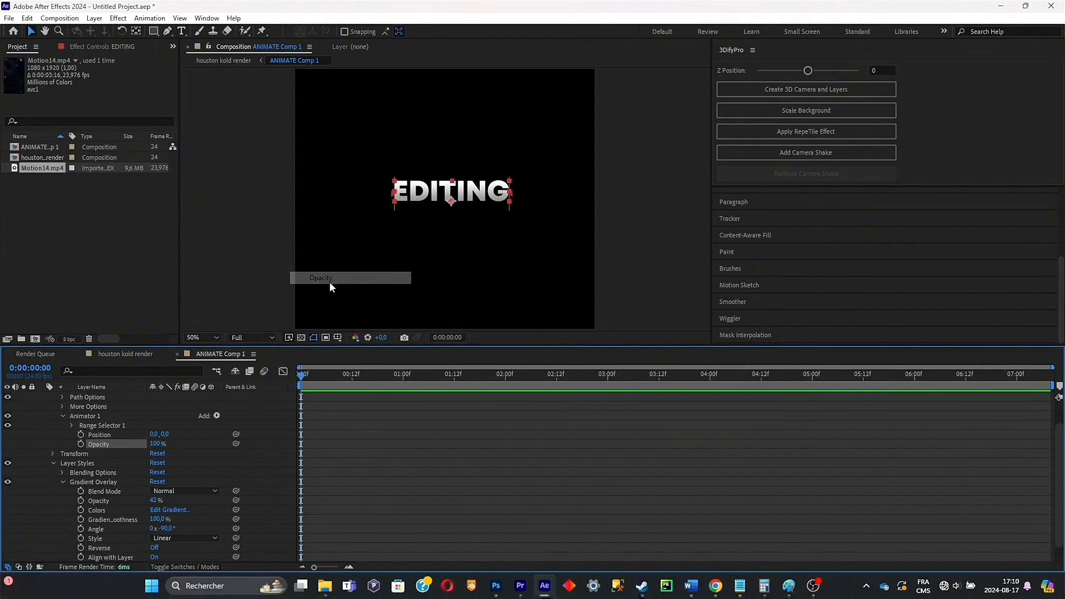
# Set Animator 1's Opacity to 0% and its Position to 0, 58
pyautogui.click(157, 443)
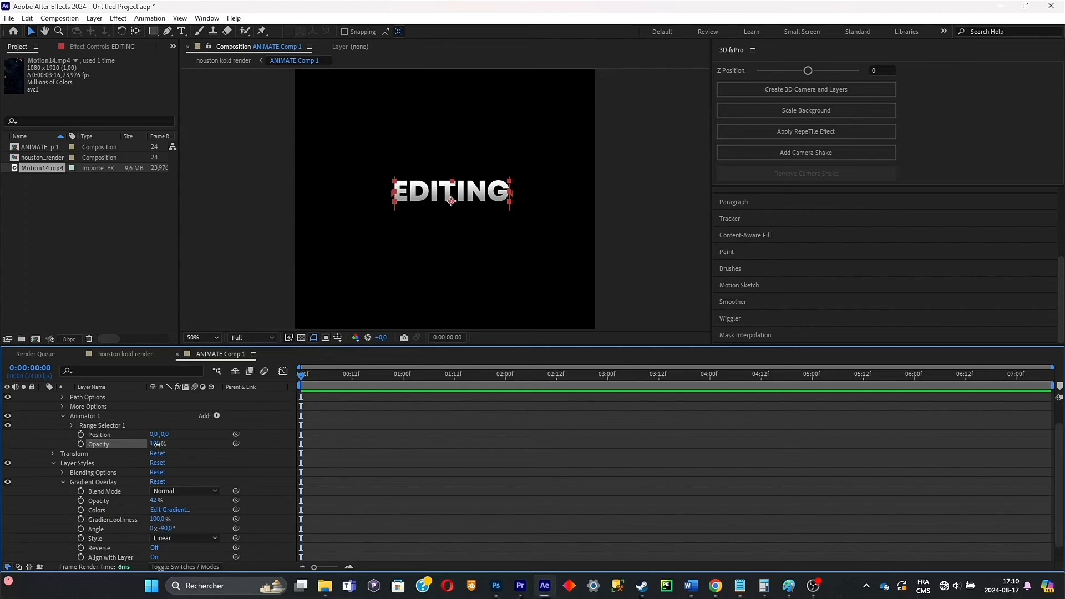
pyautogui.write('0')
pyautogui.press('Return')
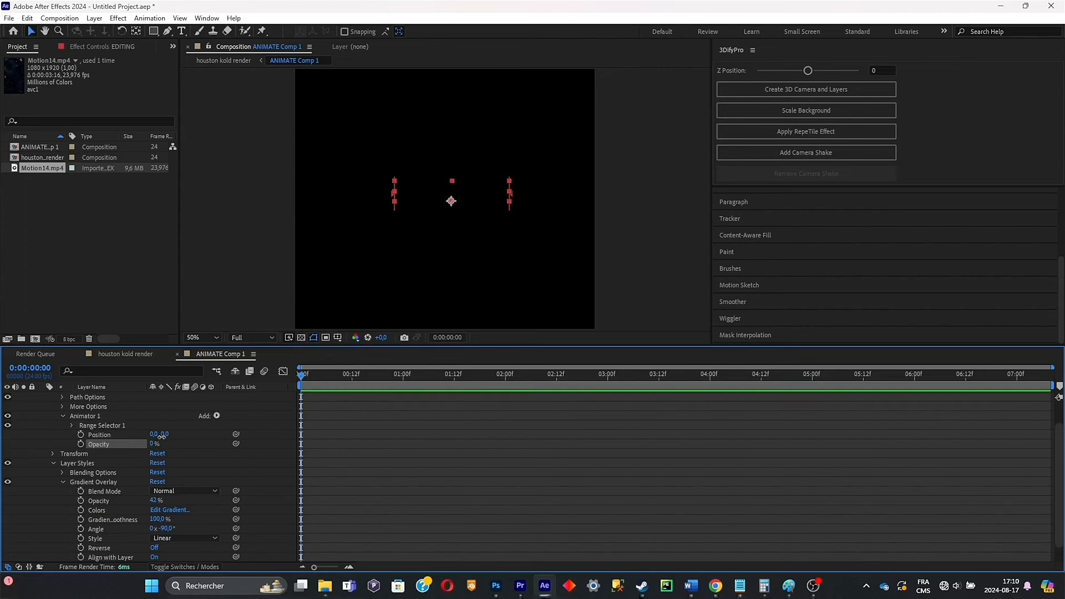
pyautogui.moveTo(160, 435); pyautogui.dragTo(127, 454)
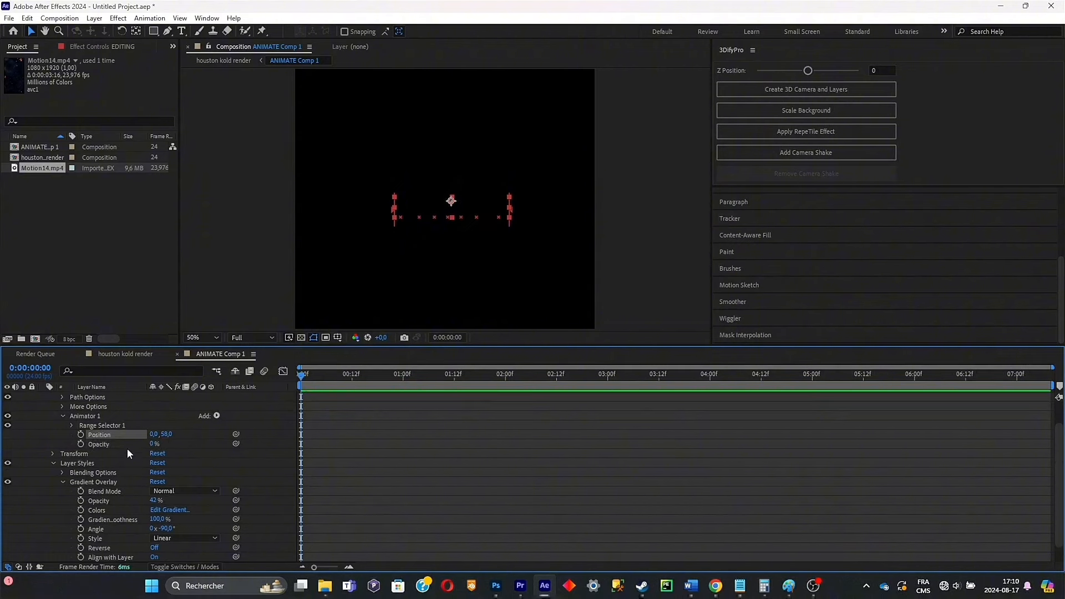
# Keyframe the Range Selector's Offset at 0% at the start of the timeline and 100% at 0:00:00:11
pyautogui.scroll(1, 98, 472)
pyautogui.moveTo(156, 454); pyautogui.dragTo(164, 454)
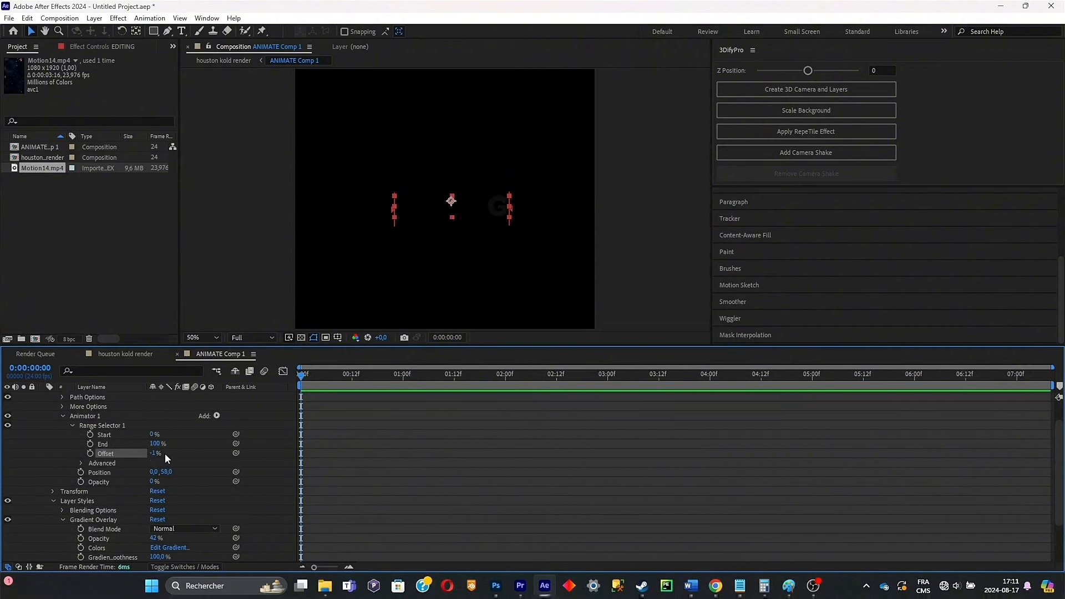
pyautogui.write('0')
pyautogui.press('Return')
pyautogui.moveTo(315, 386); pyautogui.dragTo(349, 384)
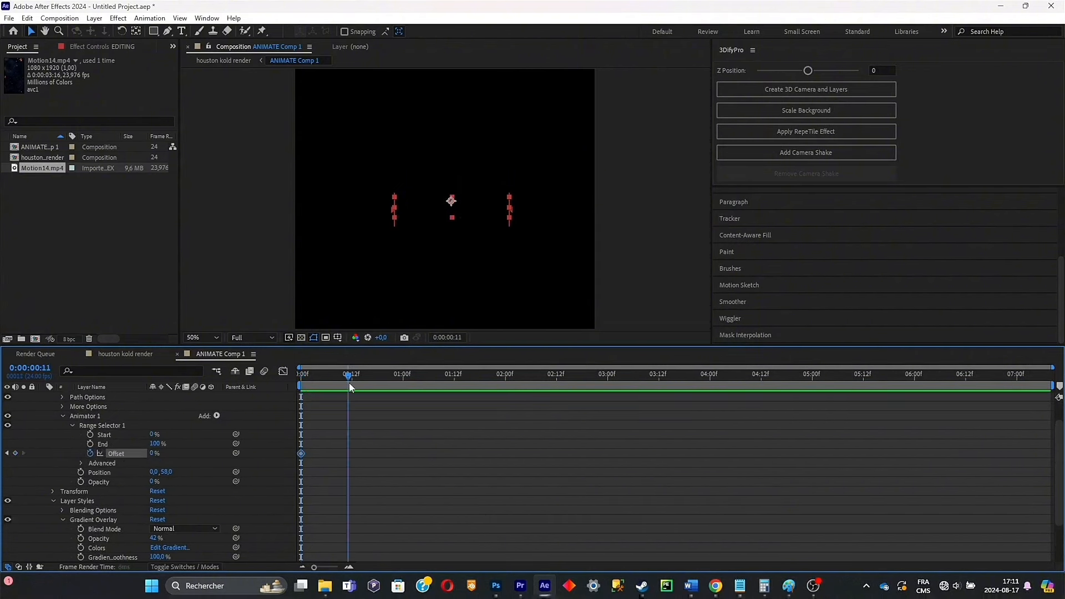
pyautogui.click(154, 453)
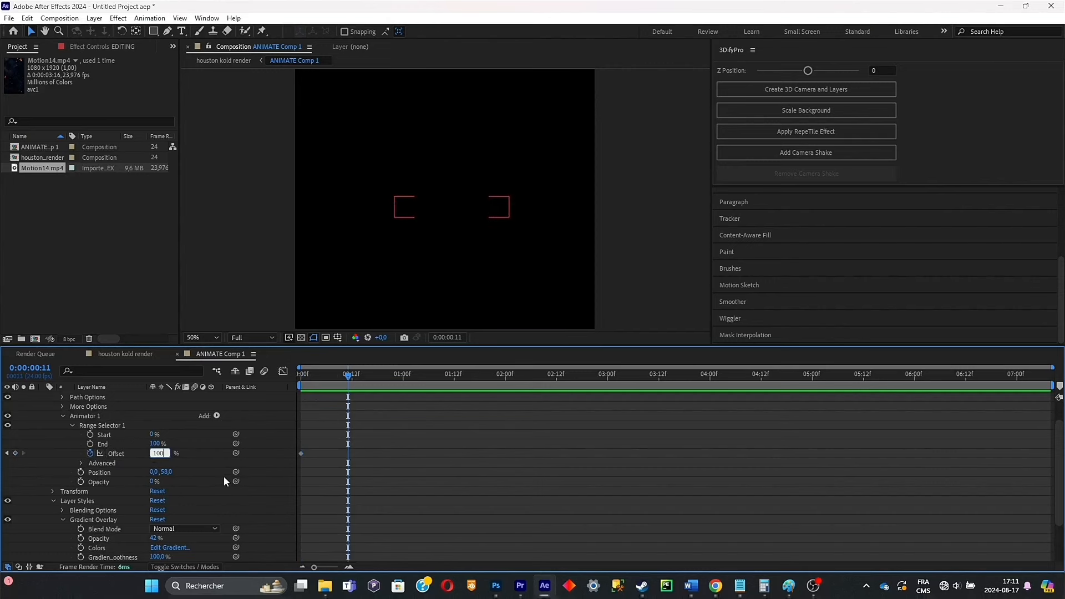
pyautogui.press('Return')
# Move the second Offset keyframe to just before the 2-second mark, apply Easy Ease to both keyframes and preview the animation
pyautogui.press('space')
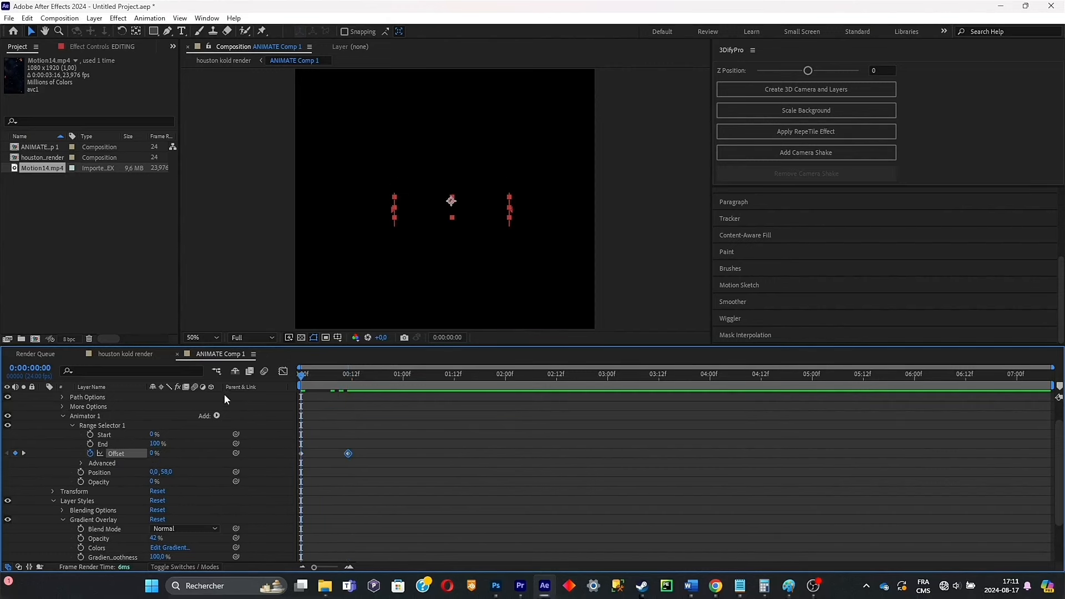
pyautogui.moveTo(347, 454); pyautogui.dragTo(251, 435)
pyautogui.press('F9')
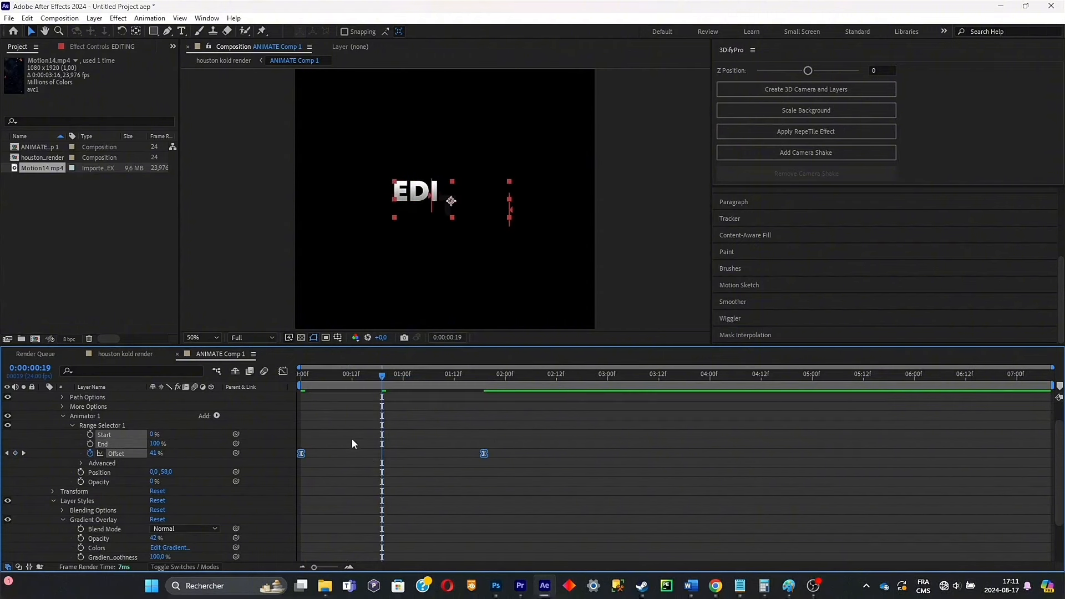
pyautogui.press('space')
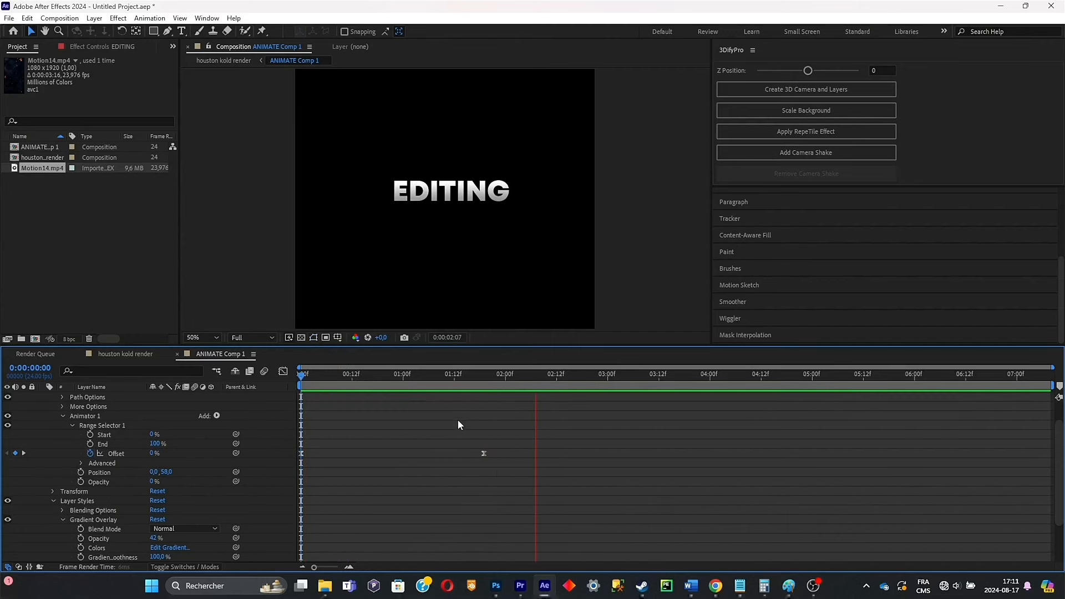
# Reshape the Offset keyframes' speed curve so the reveal starts fast and slows down gradually, and preview the animation
pyautogui.moveTo(507, 469); pyautogui.dragTo(230, 424)
pyautogui.click(283, 371)
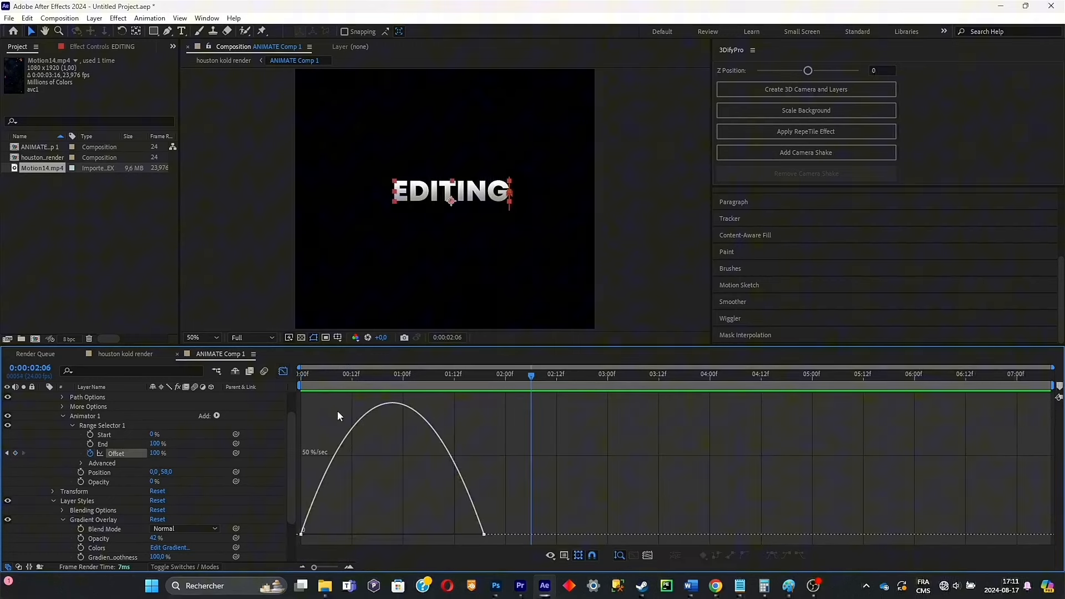
pyautogui.click(331, 464)
pyautogui.moveTo(329, 533); pyautogui.dragTo(303, 531)
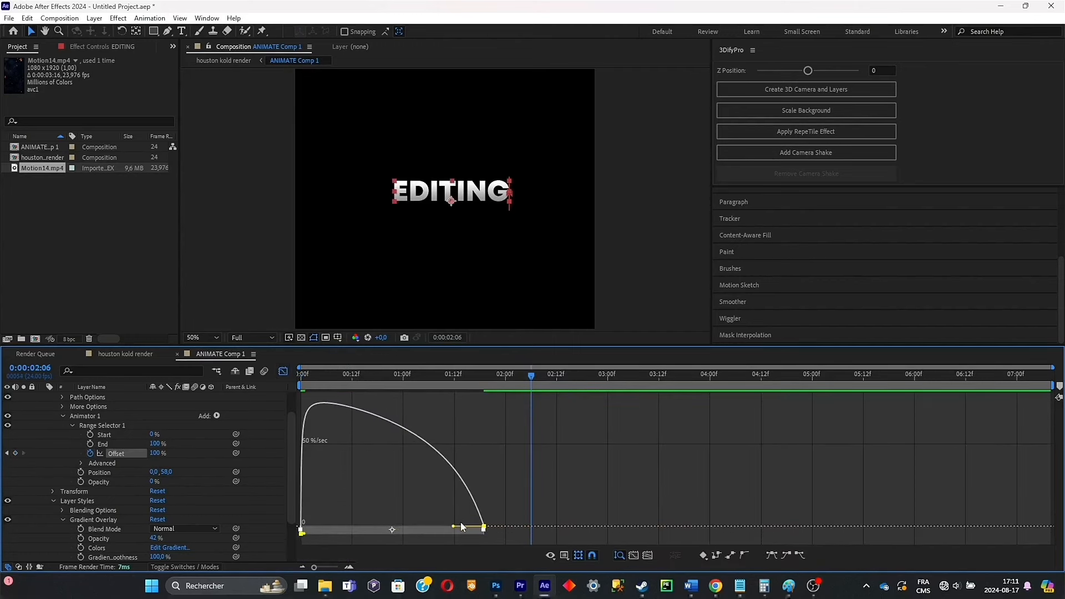
pyautogui.moveTo(453, 530); pyautogui.dragTo(417, 530)
pyautogui.moveTo(322, 378); pyautogui.dragTo(266, 390)
pyautogui.press('space')
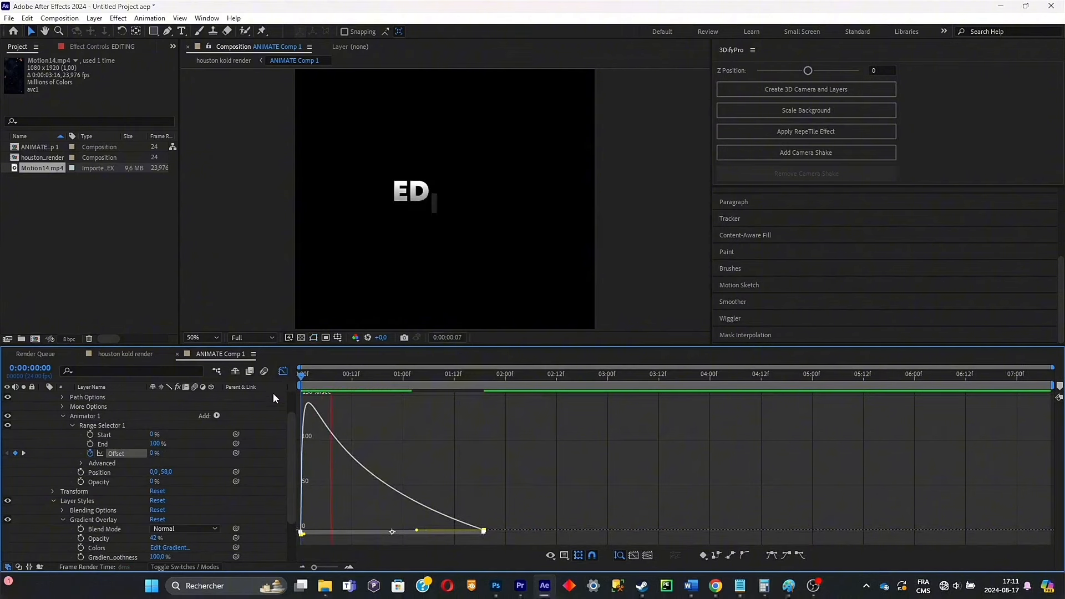
pyautogui.click(282, 371)
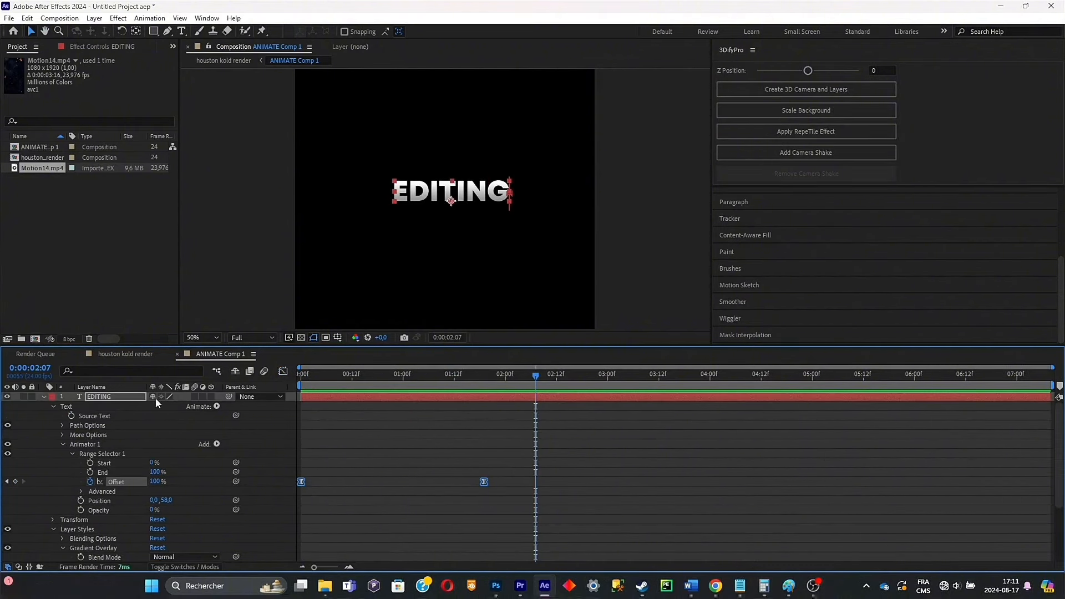
# Show only the EDITING layer's keyframed properties and duplicate the layer
pyautogui.click(139, 397)
pyautogui.press('u')
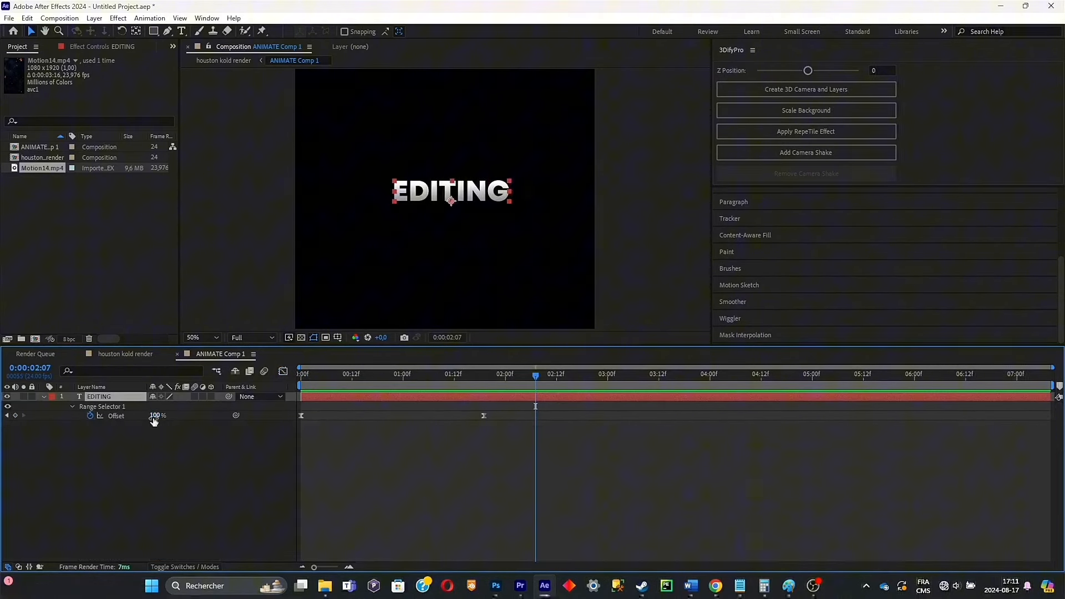
pyautogui.click(115, 411)
pyautogui.click(121, 396)
pyautogui.hotkey('ctrl', 'd')
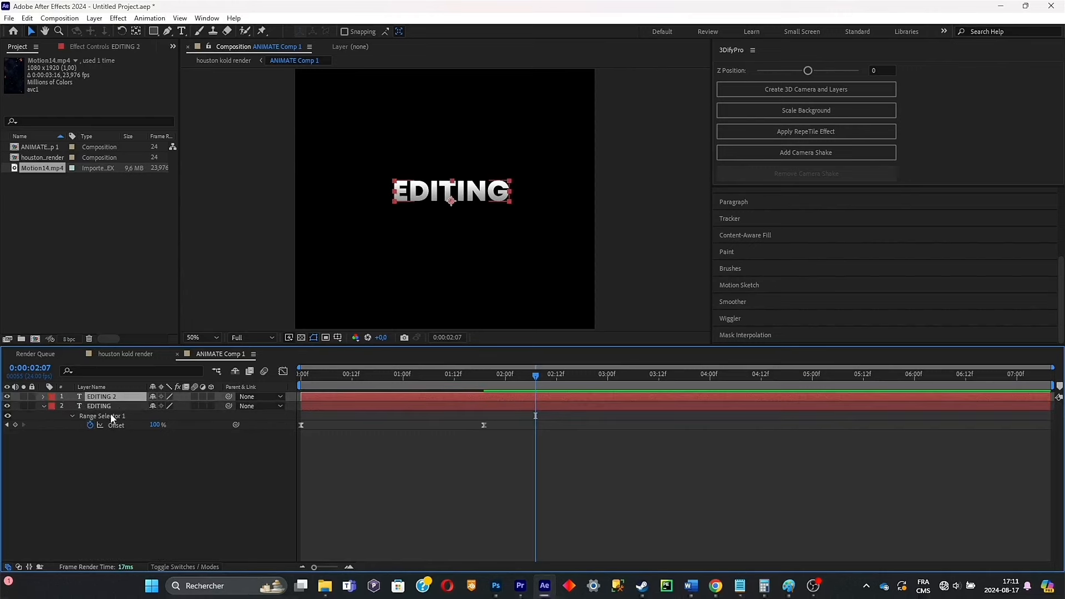
# Place one EDITING copy directly below the other and scale it to 138%
pyautogui.moveTo(450, 194); pyautogui.dragTo(446, 224)
pyautogui.press('s')
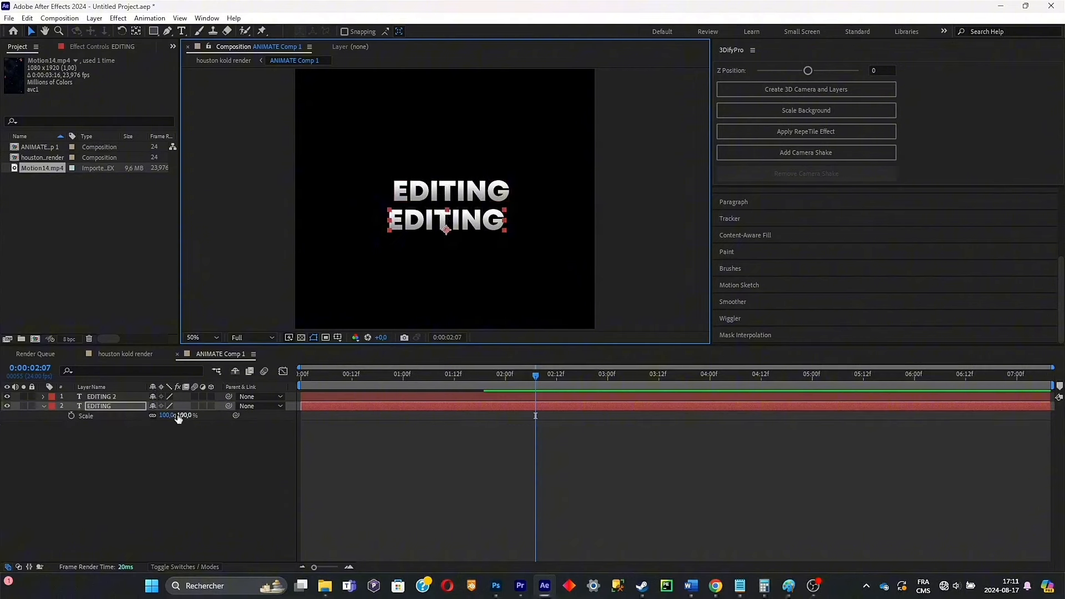
pyautogui.moveTo(180, 416); pyautogui.dragTo(202, 415)
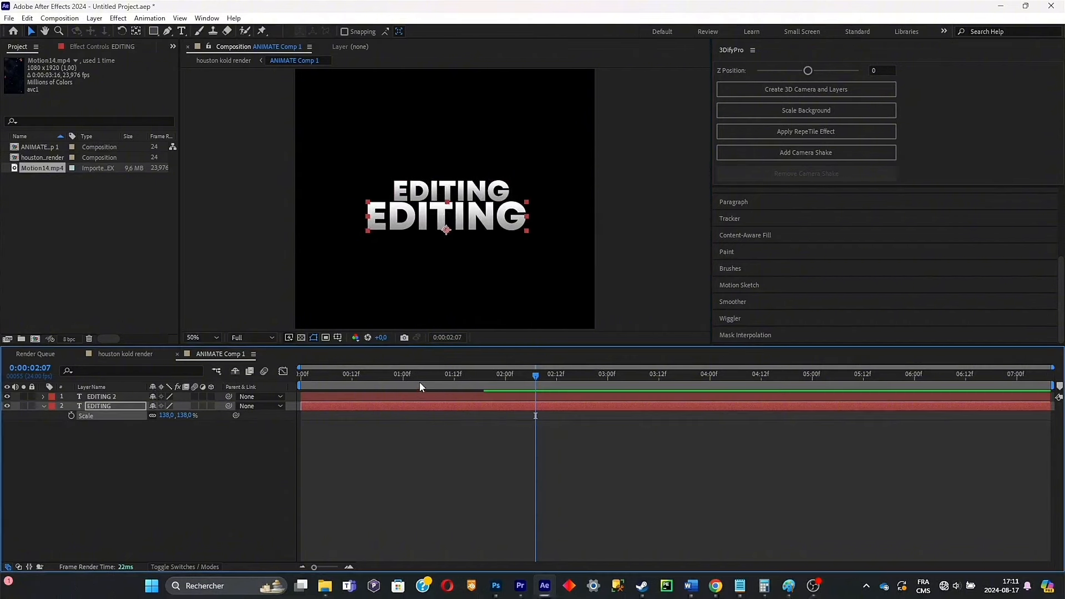
# Replace the text of the larger lower line with LIKE and preview both animated words
pyautogui.moveTo(420, 382); pyautogui.dragTo(363, 407)
pyautogui.moveTo(323, 376); pyautogui.dragTo(347, 392)
pyautogui.hotkey('ctrl', 't')
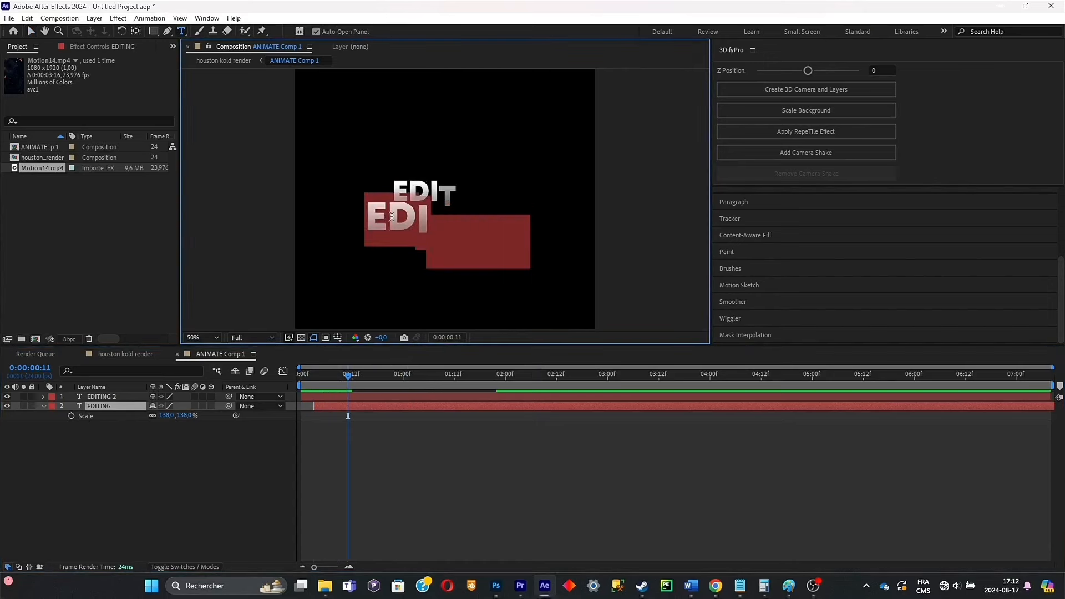
pyautogui.doubleClick(384, 219)
pyautogui.write('LIKE')
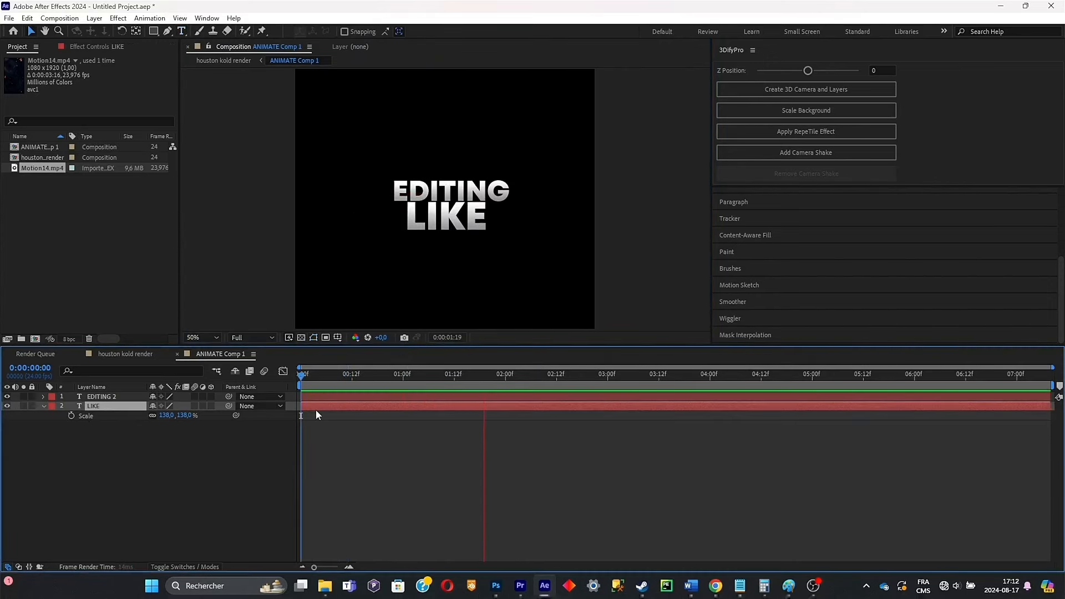
pyautogui.press('space')
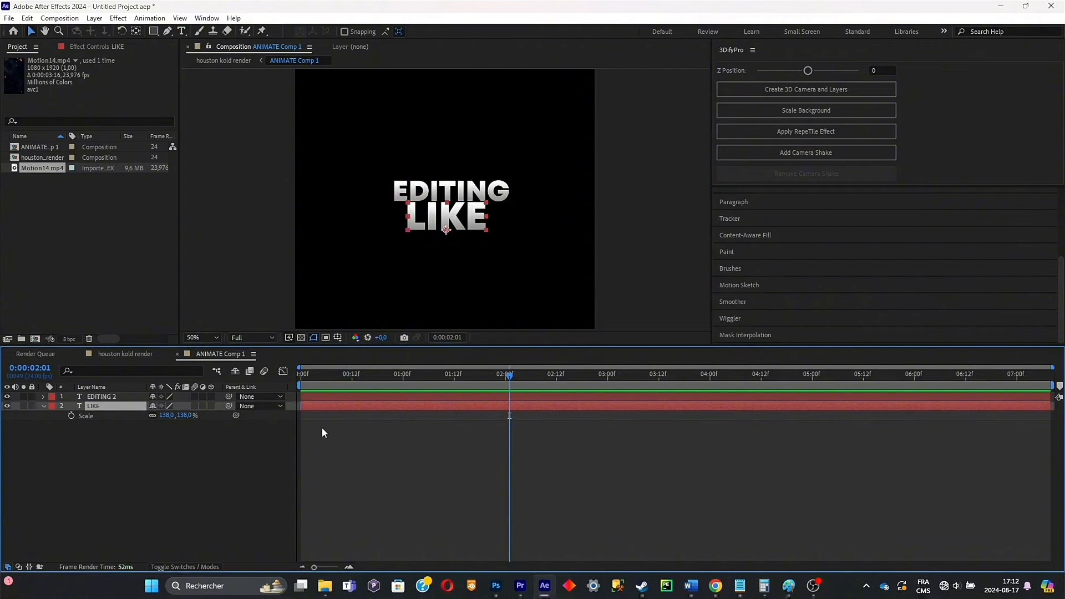
# Cut the LIKE layer from ANIMATE Comp 1 and return to the houston kold render composition with no layer selected
pyautogui.press('Delete')
pyautogui.click(118, 354)
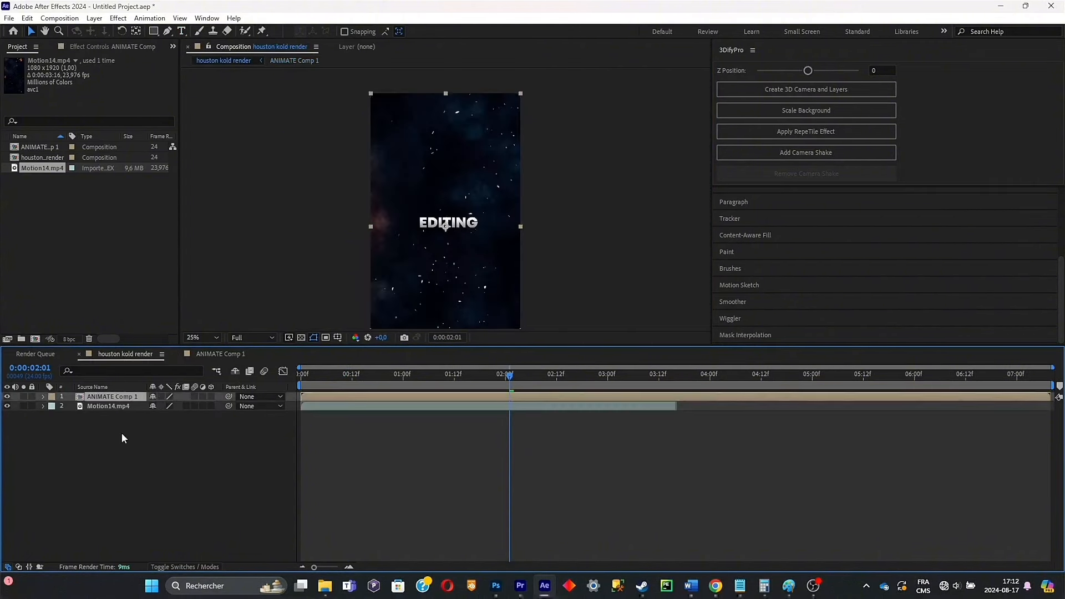
pyautogui.click(122, 433)
pyautogui.click(123, 396)
pyautogui.click(125, 431)
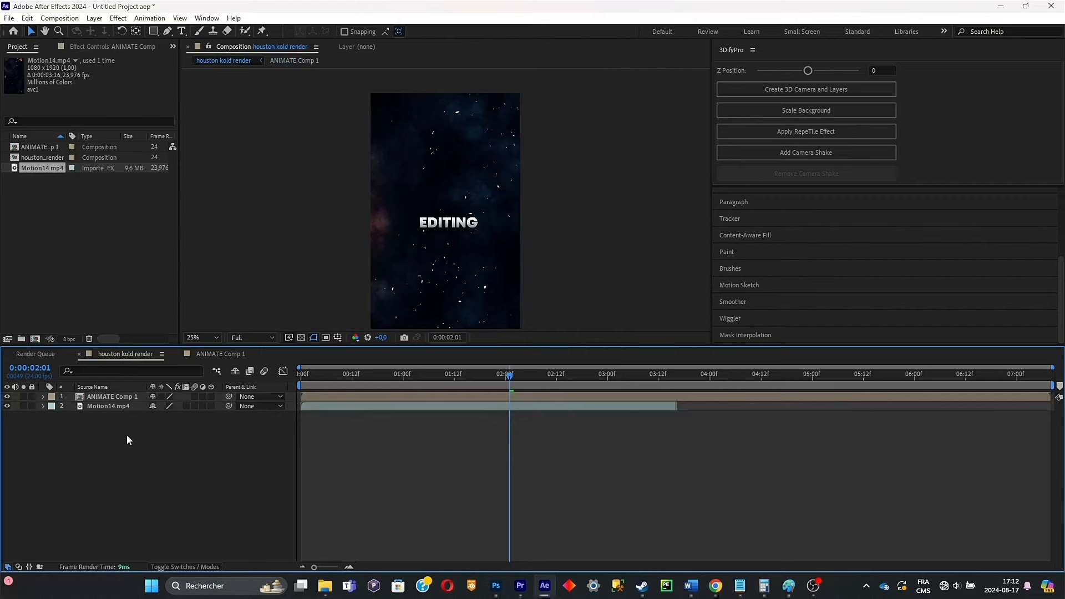
# Create a red solid in the houston kold render composition, pre-compose it and open the new composition
pyautogui.hotkey('ctrl', 'y')
pyautogui.click(515, 485)
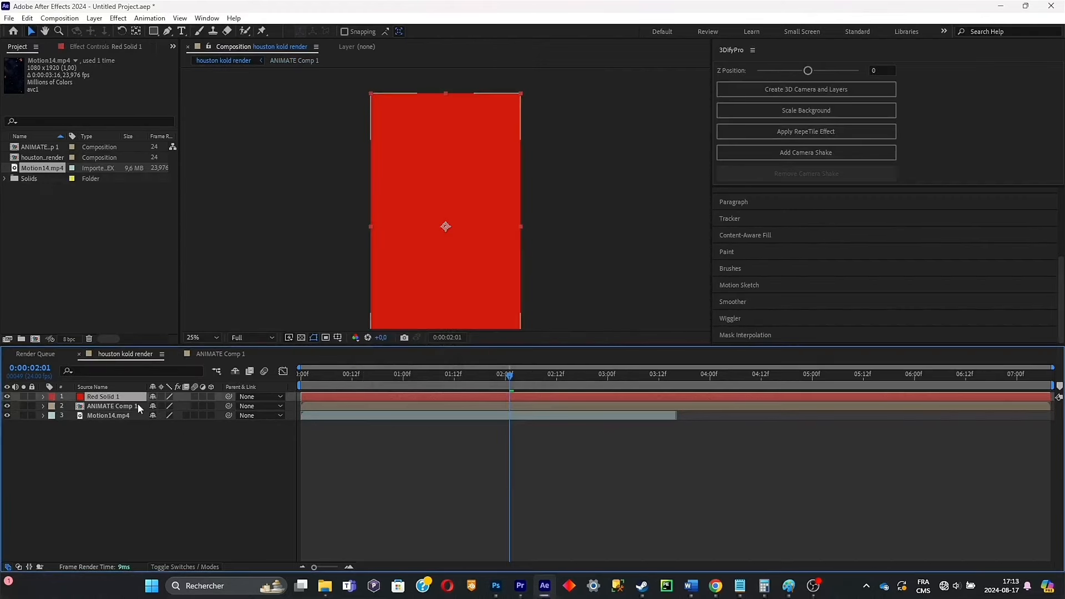
pyautogui.hotkey('ctrl', 'shift', 'c')
pyautogui.click(610, 430)
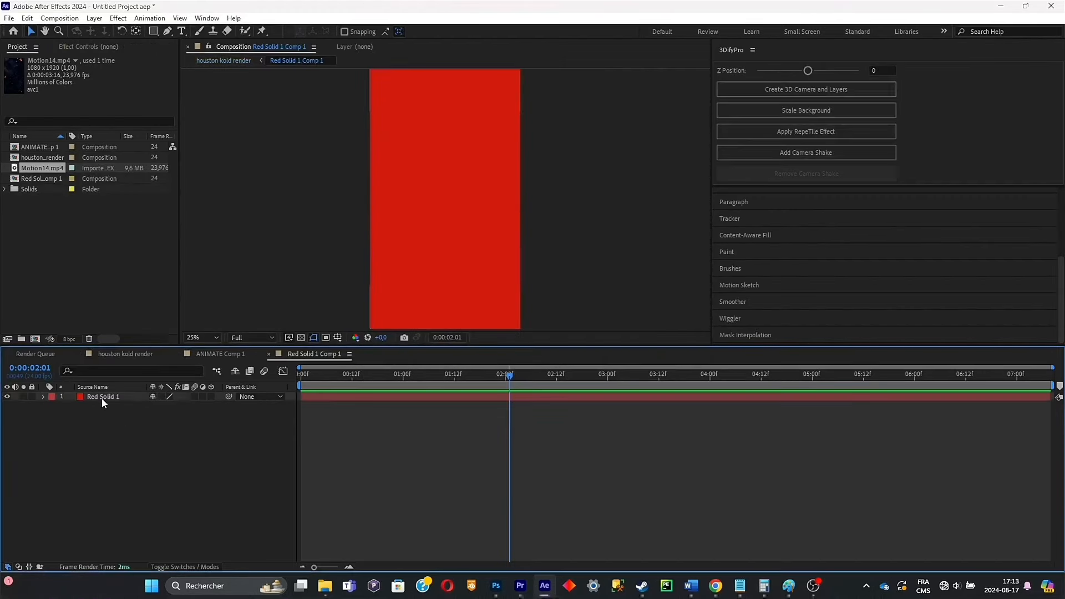
# Delete the red solid, paste the LIKE text layer at the start of the timeline and preview it
pyautogui.click(101, 397)
pyautogui.press('Delete')
pyautogui.moveTo(390, 374); pyautogui.dragTo(188, 400)
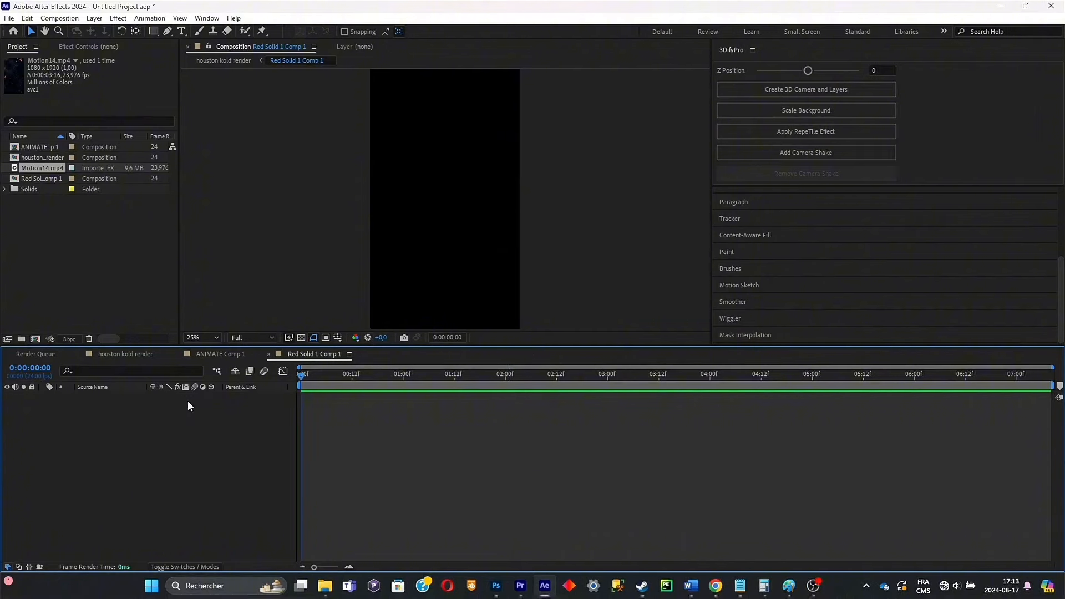
pyautogui.hotkey('ctrl', 'v')
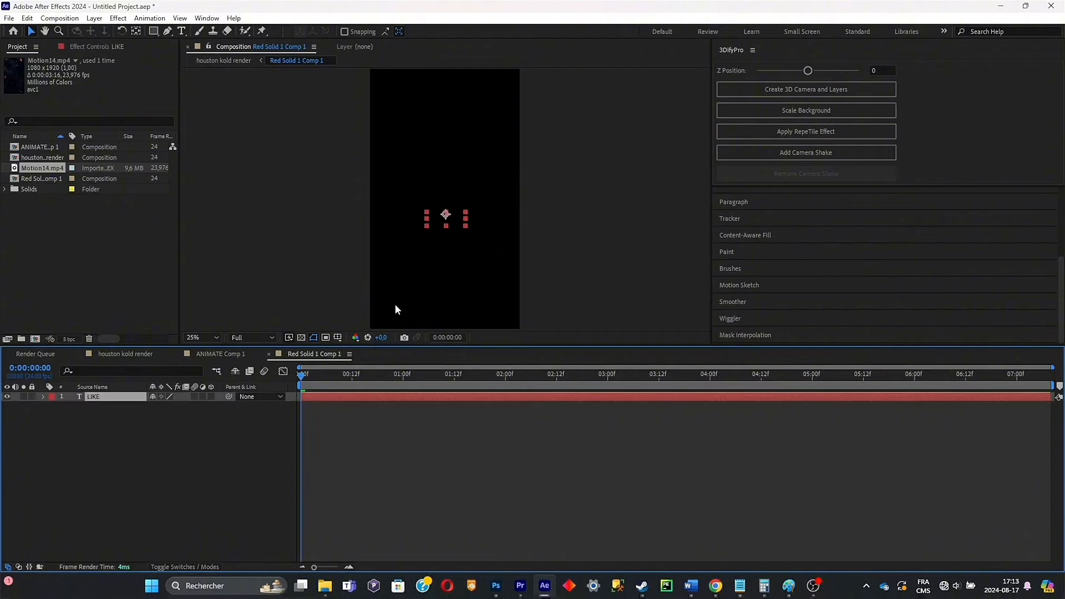
pyautogui.press('space')
# Return to the houston kold render composition and check the two text compositions by toggling their visibility and scrubbing the timeline
pyautogui.click(135, 355)
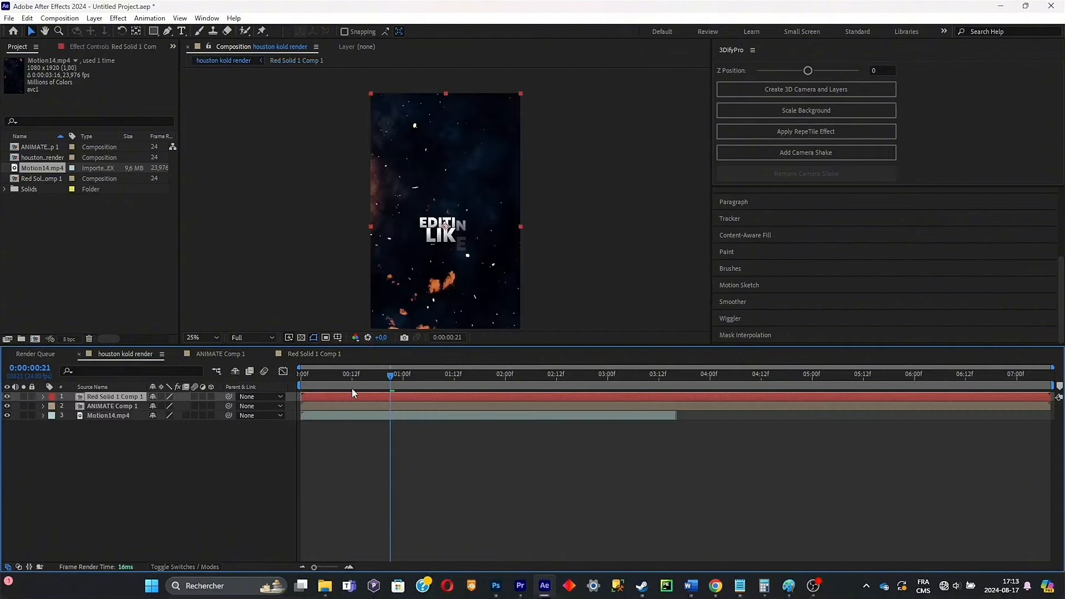
pyautogui.moveTo(377, 380); pyautogui.dragTo(331, 377)
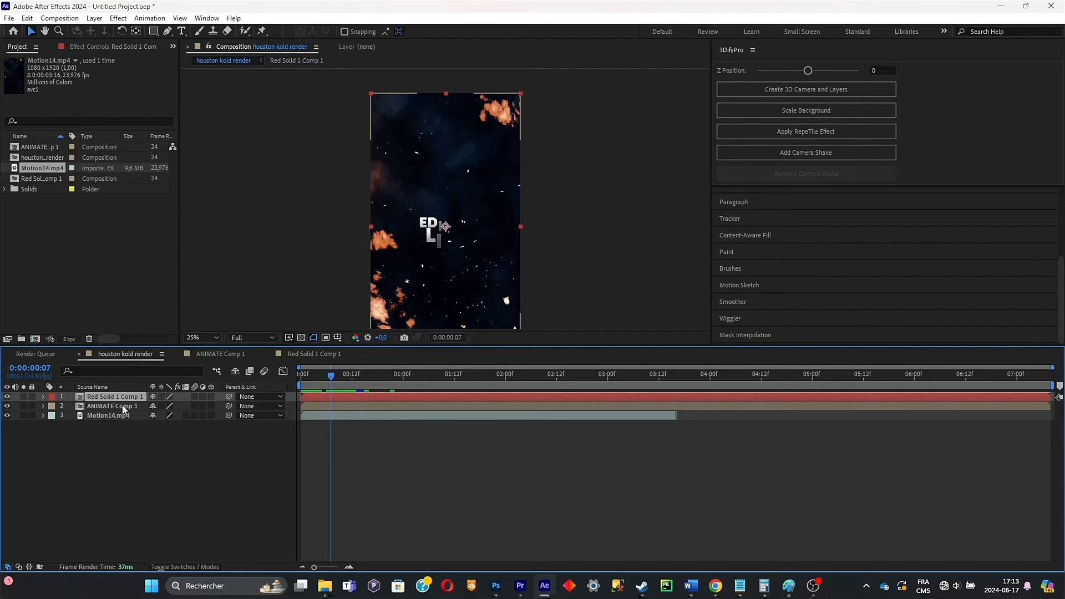
pyautogui.click(7, 397)
pyautogui.click(8, 406)
pyautogui.click(7, 405)
pyautogui.moveTo(331, 376); pyautogui.dragTo(351, 382)
pyautogui.click(94, 463)
# Switch to File Explorer and bring kold himself.png from the PICS folder into the houston kold render composition
pyautogui.click(323, 586)
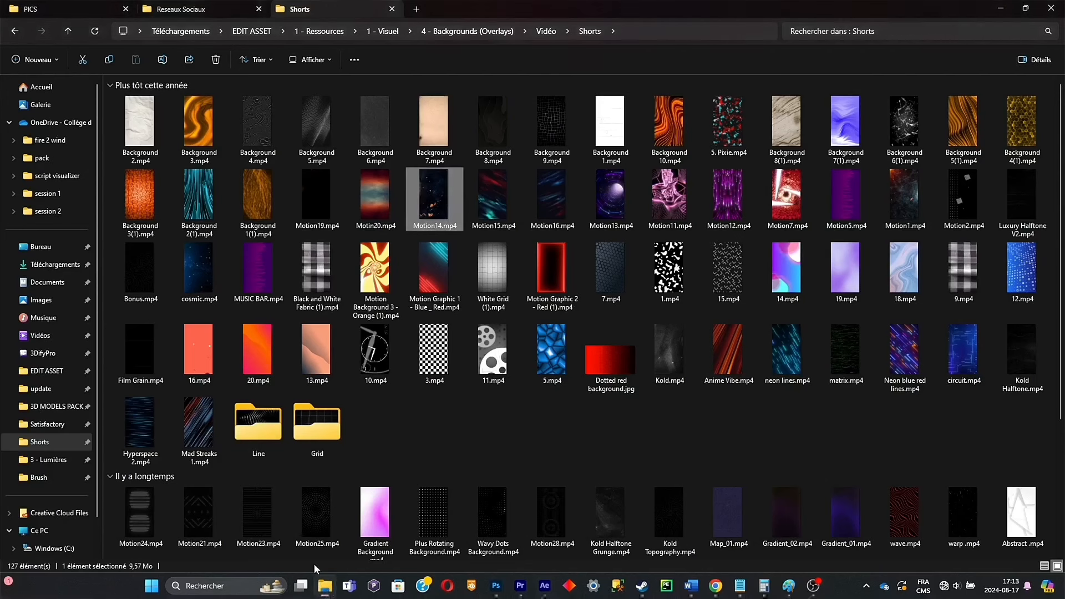
pyautogui.hotkey('ctrl', 'Tab')
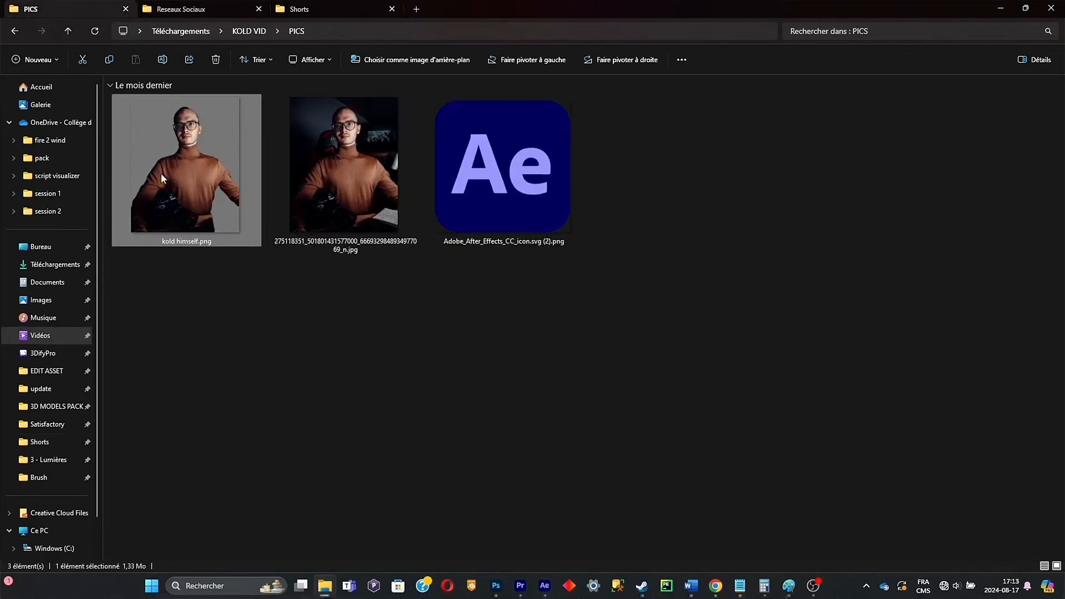
pyautogui.moveTo(161, 173); pyautogui.dragTo(182, 470)
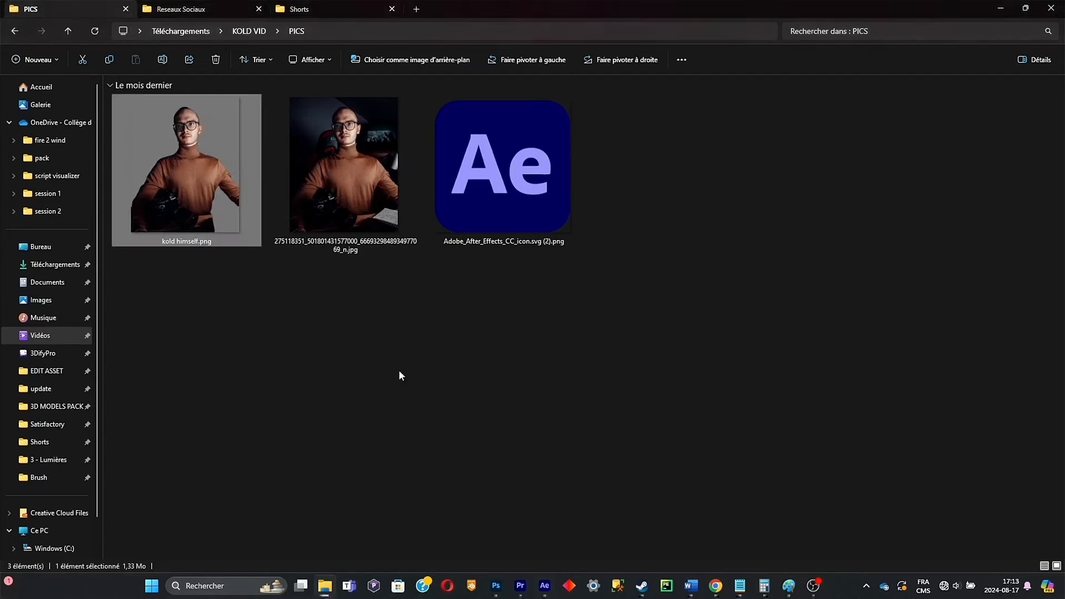
# Import instagram-logo-2.png and tiktok-logo-35.png from the Reseaux Sociaux folder into the project
pyautogui.click(189, 9)
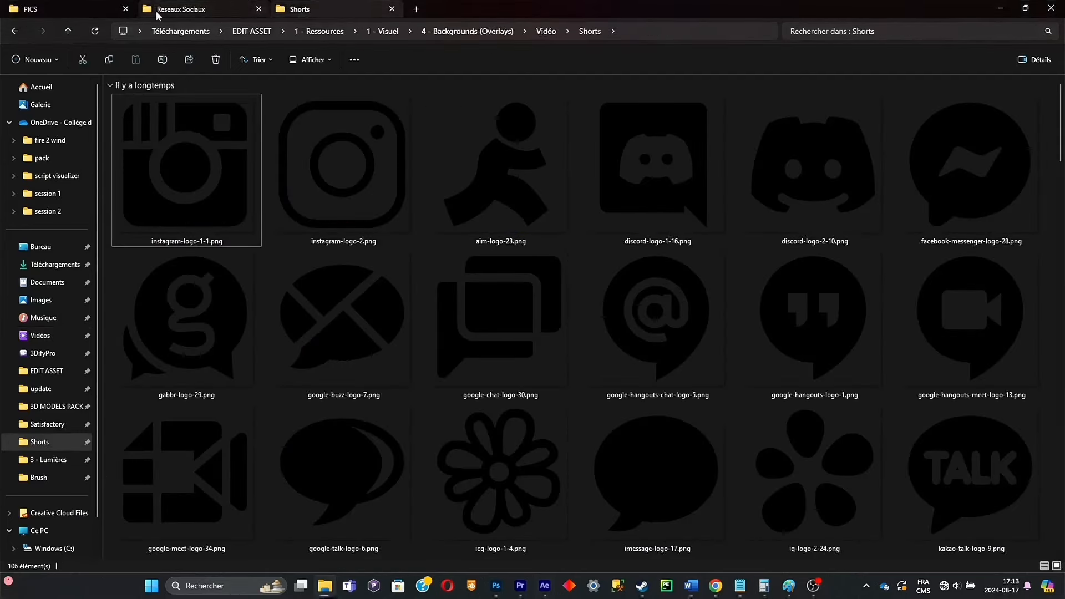
pyautogui.click(295, 166)
pyautogui.scroll(-15, 593, 222)
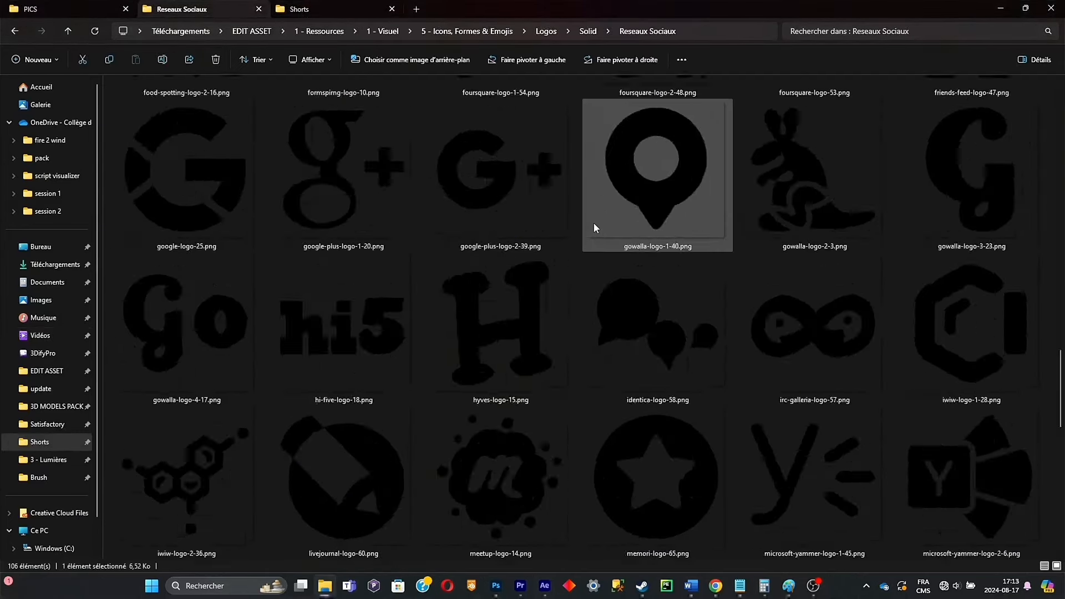
pyautogui.click(503, 300)
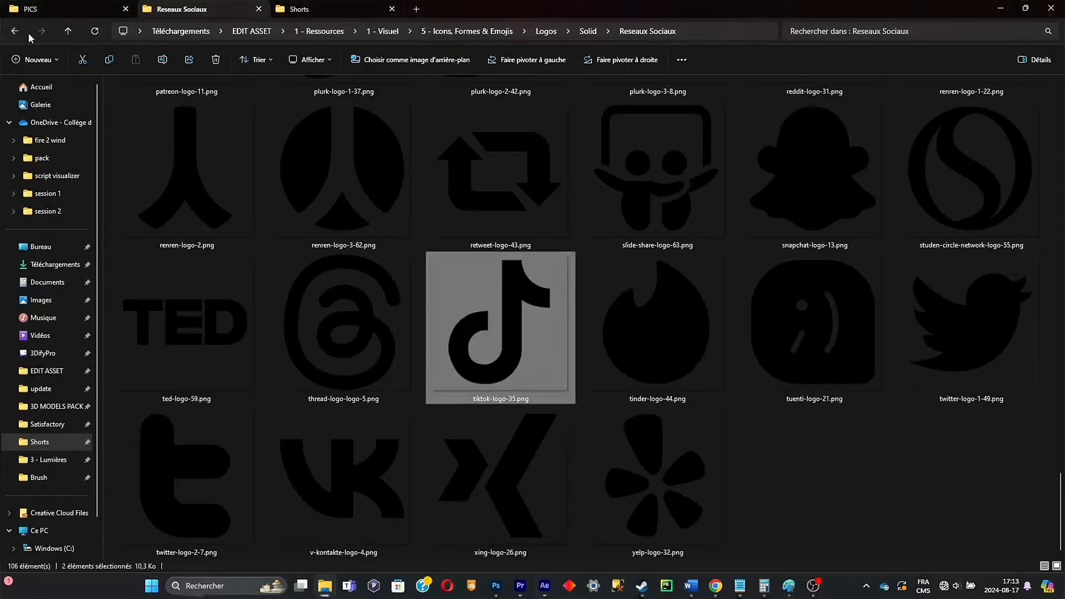
# Browse the 1 - Visuel resources to Corps Humains > Mains and import Prendre.png into the project
pyautogui.click(15, 31)
pyautogui.click(15, 31)
pyautogui.click(15, 31)
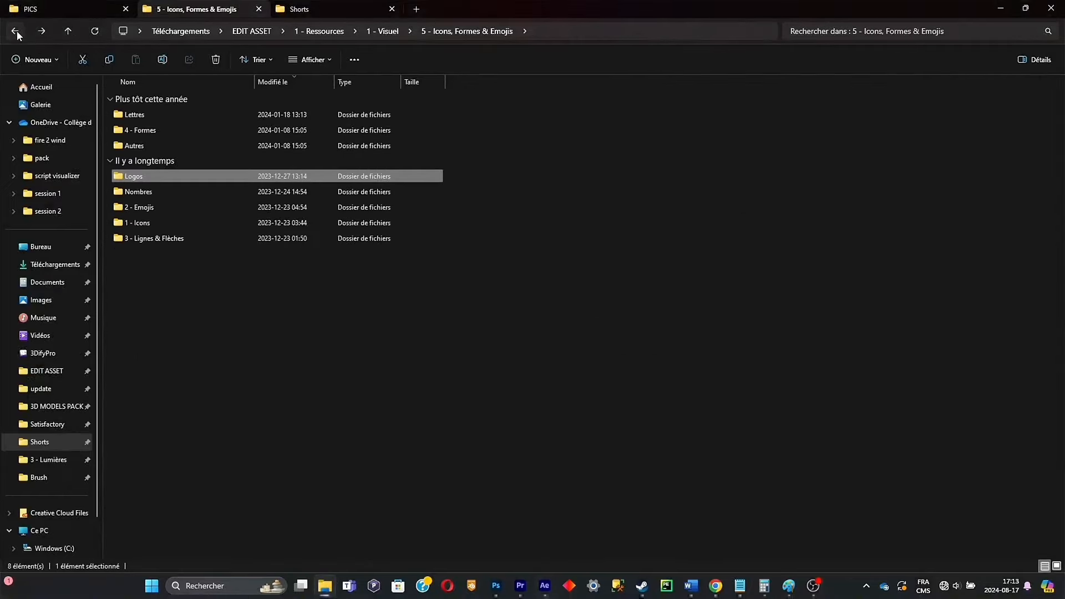
pyautogui.click(15, 31)
pyautogui.click(15, 31)
pyautogui.doubleClick(212, 142)
pyautogui.doubleClick(573, 131)
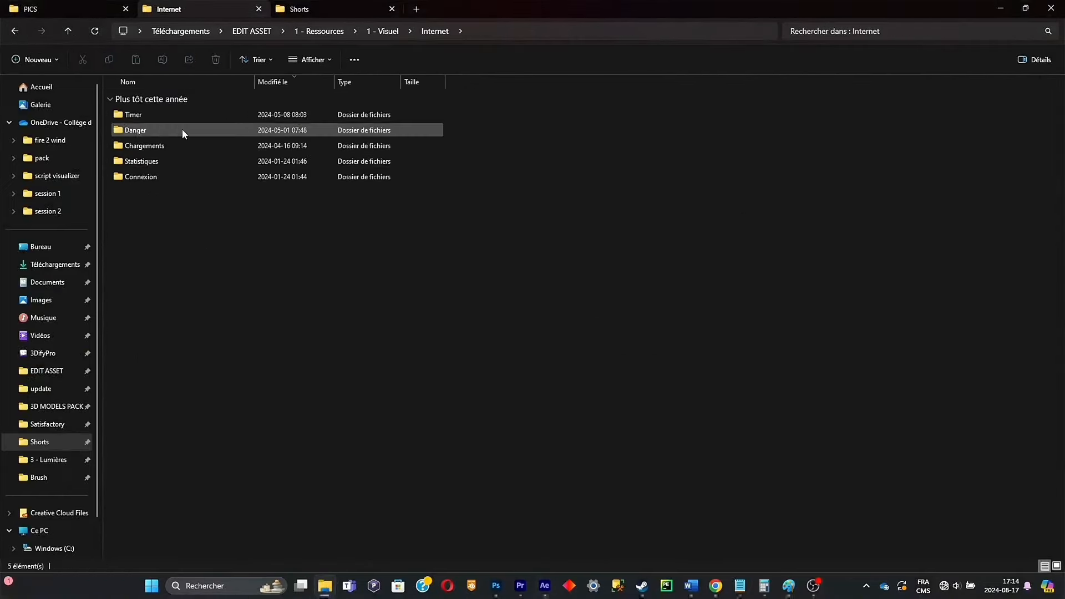
pyautogui.click(10, 35)
pyautogui.doubleClick(477, 138)
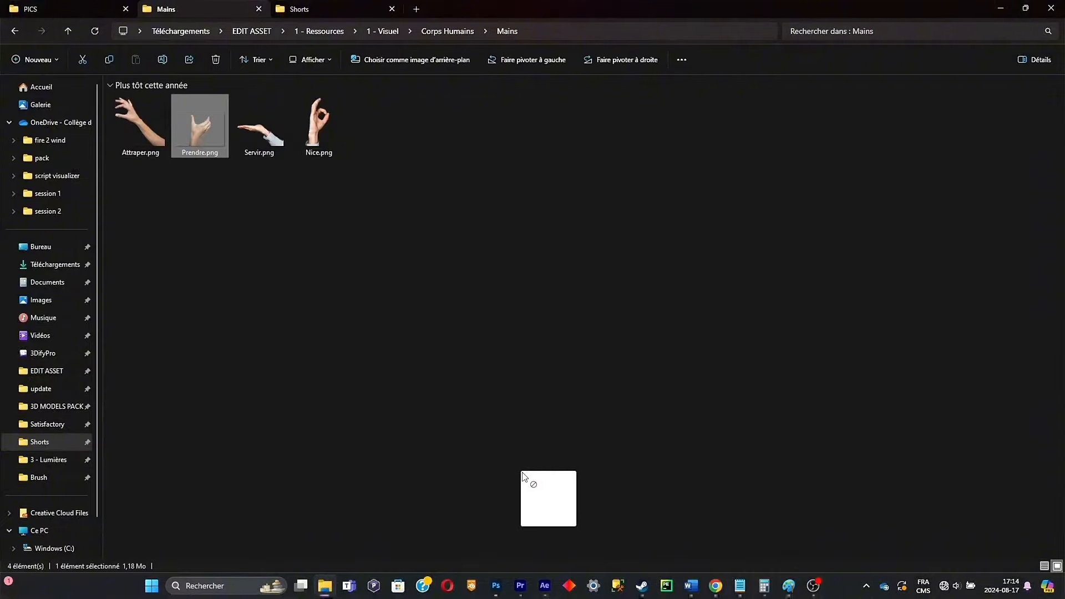
pyautogui.moveTo(522, 473); pyautogui.dragTo(80, 272)
# Import Adobe_After_Effects_CC_icon.svg (2).png from the PICS folder into the project
pyautogui.click(325, 585)
pyautogui.click(39, 9)
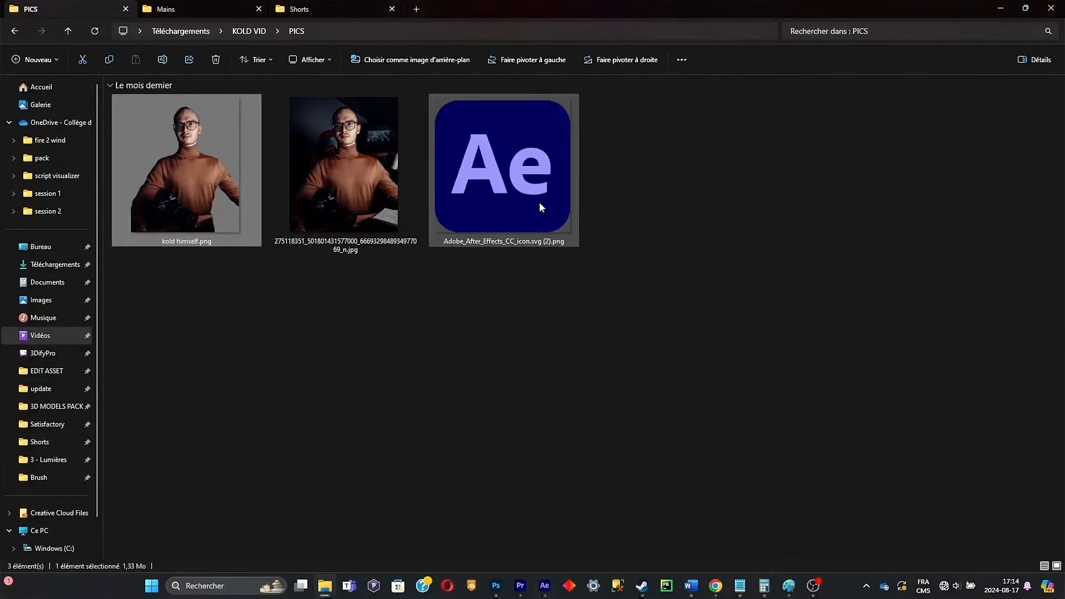
pyautogui.moveTo(539, 202); pyautogui.dragTo(100, 277)
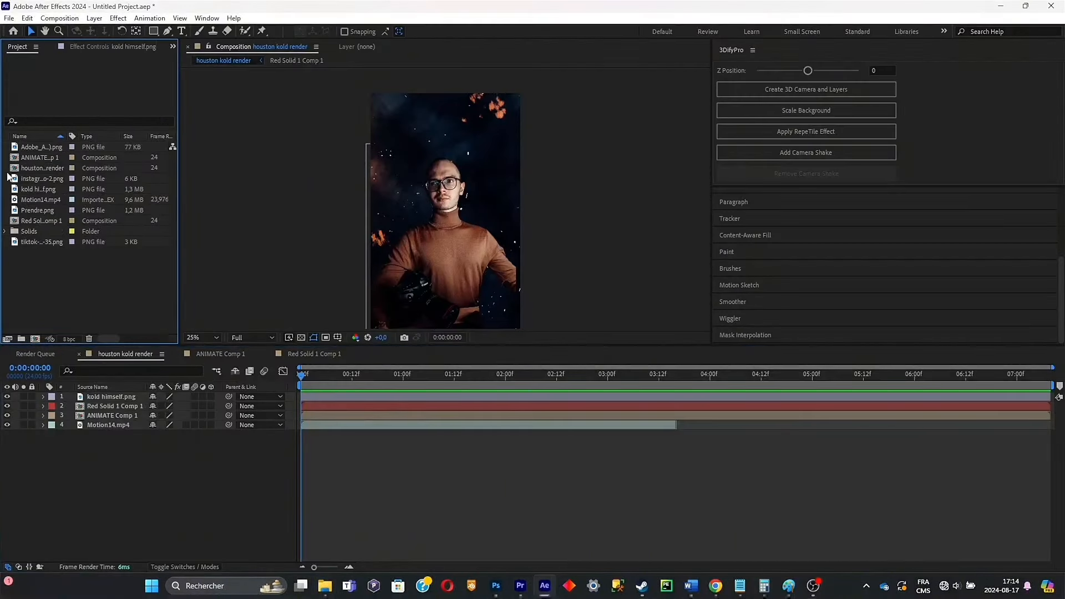
# Place the After Effects icon layer above kold himself.png and add Prendre.png as the topmost layer
pyautogui.moveTo(111, 434); pyautogui.dragTo(111, 398)
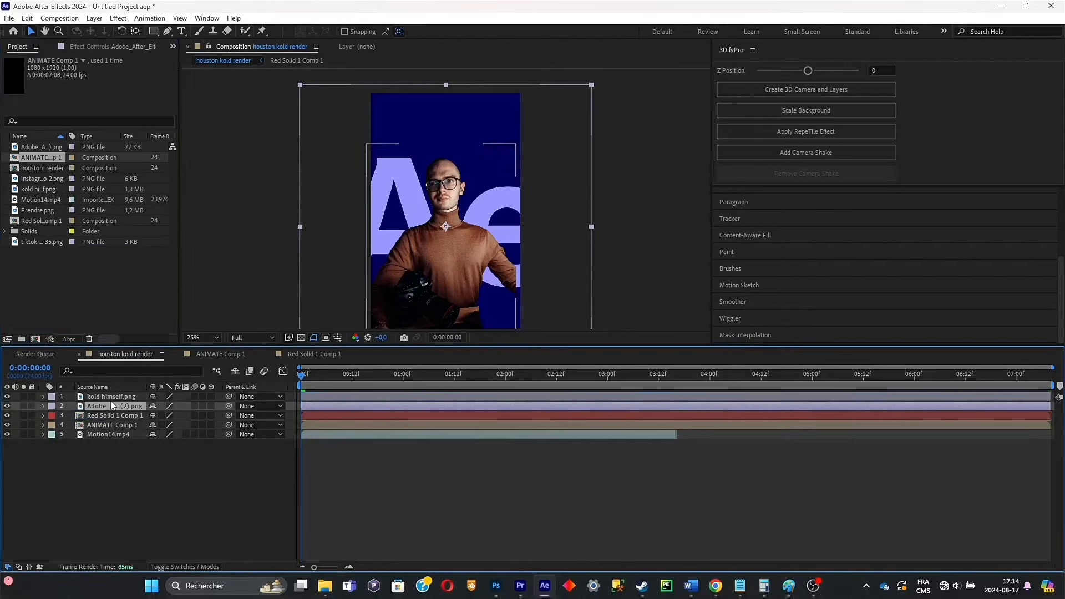
pyautogui.click(47, 210)
pyautogui.moveTo(141, 339); pyautogui.dragTo(136, 395)
pyautogui.press(',')
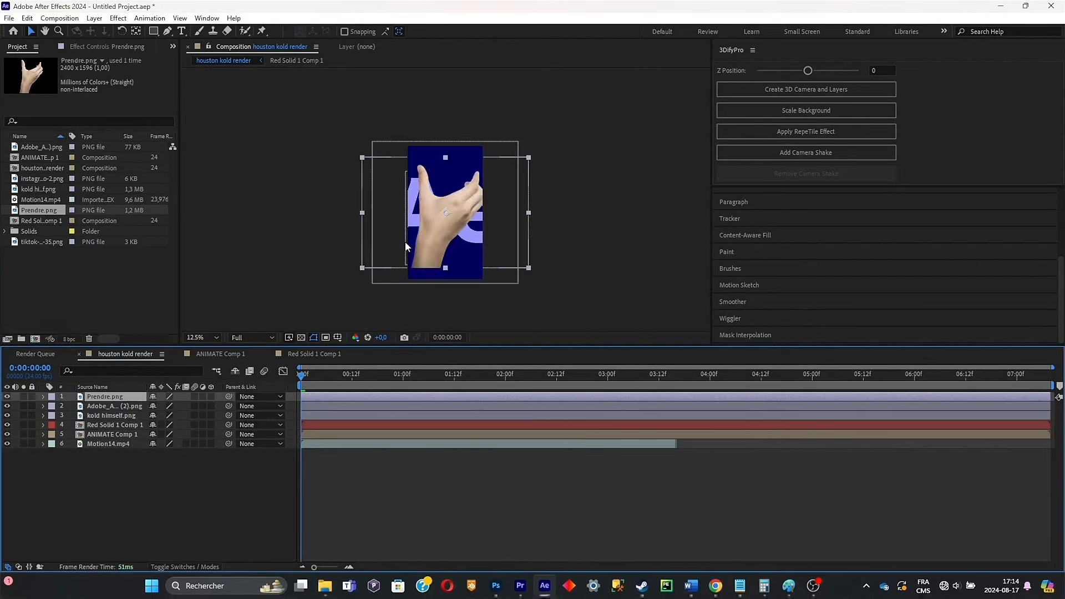
pyautogui.press(',')
pyautogui.press('.')
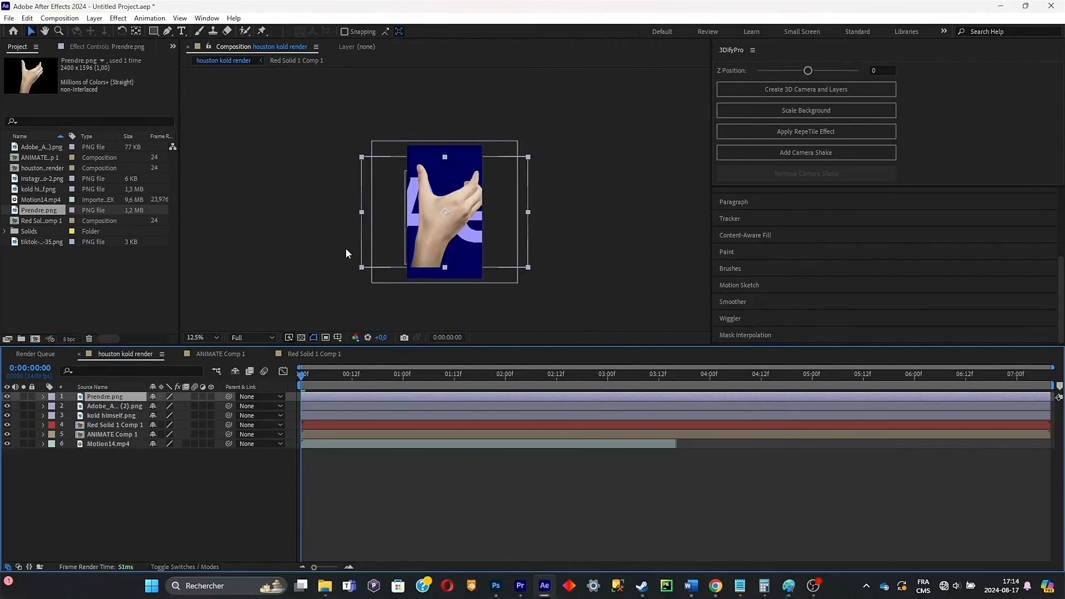
# Pre-compose the Prendre.png and After Effects icon layers together and open the new composition
pyautogui.keyDown('ctrl'); pyautogui.click(128, 407); pyautogui.keyUp('ctrl')
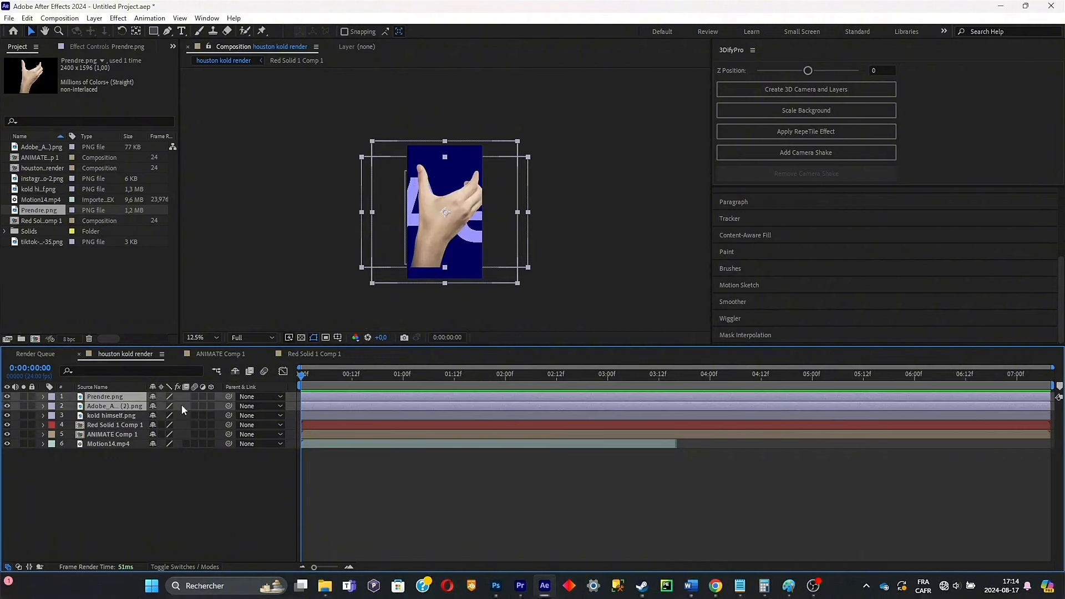
pyautogui.hotkey('ctrl', 'shift', 'c')
pyautogui.click(608, 432)
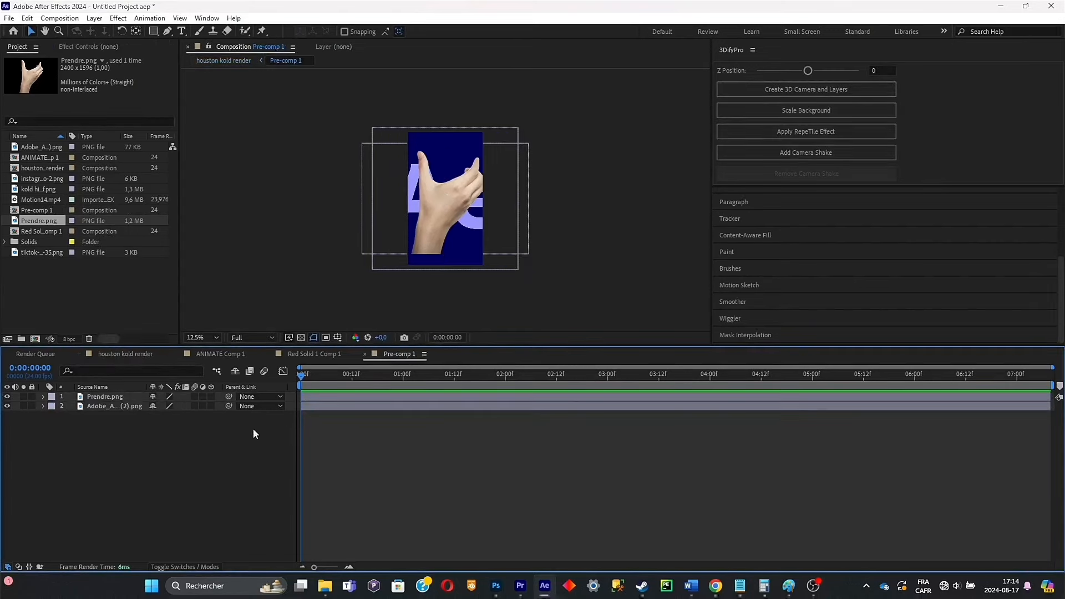
# Return to the houston kold render composition and add a one-node camera with its default settings
pyautogui.click(105, 354)
pyautogui.click(114, 407)
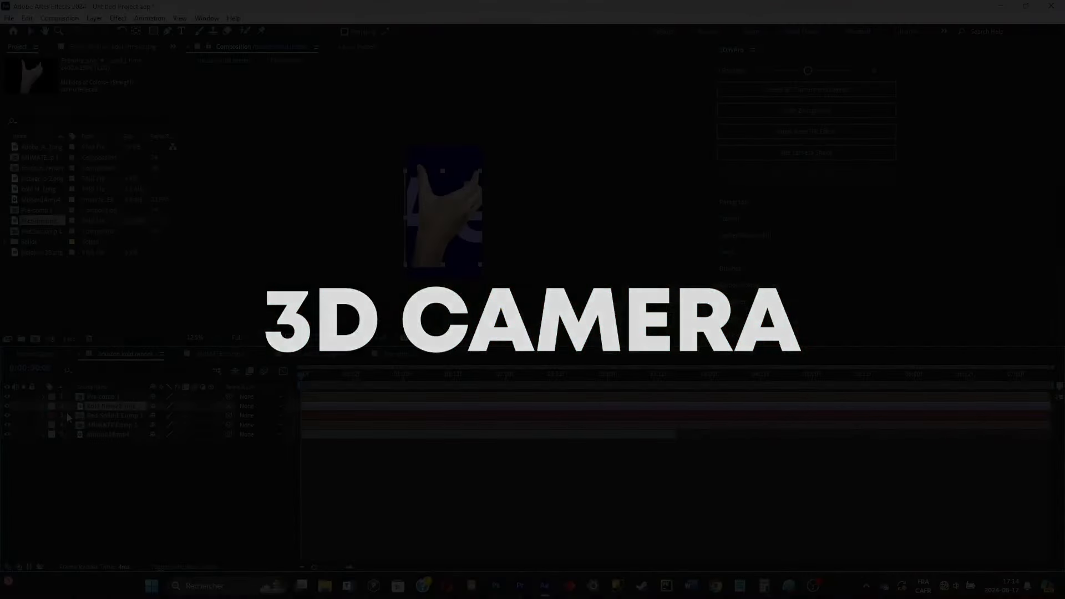
pyautogui.rightClick(155, 499)
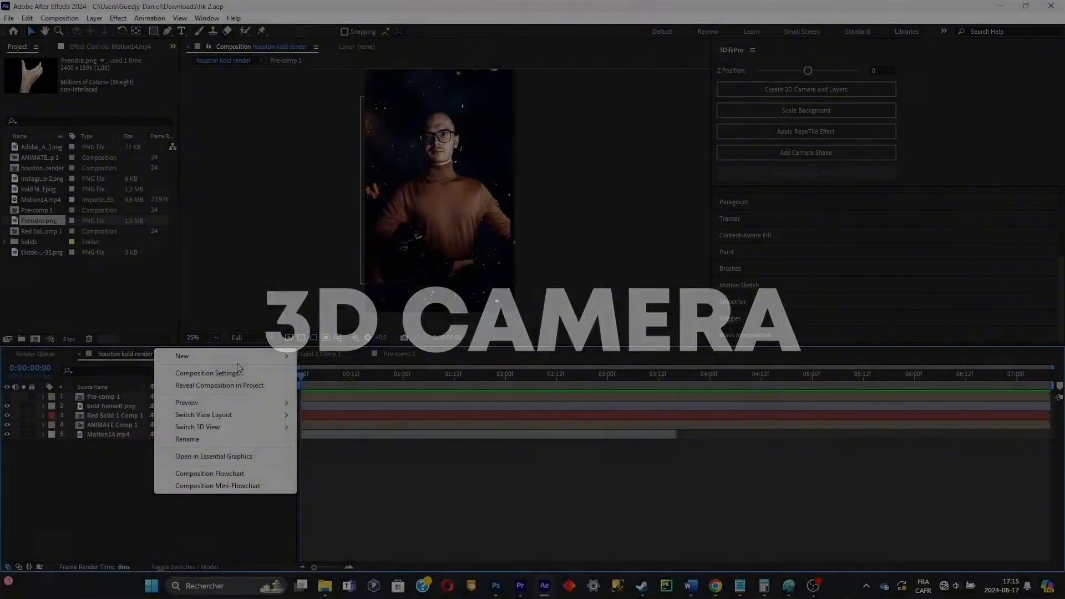
pyautogui.moveTo(222, 356)
pyautogui.click(333, 410)
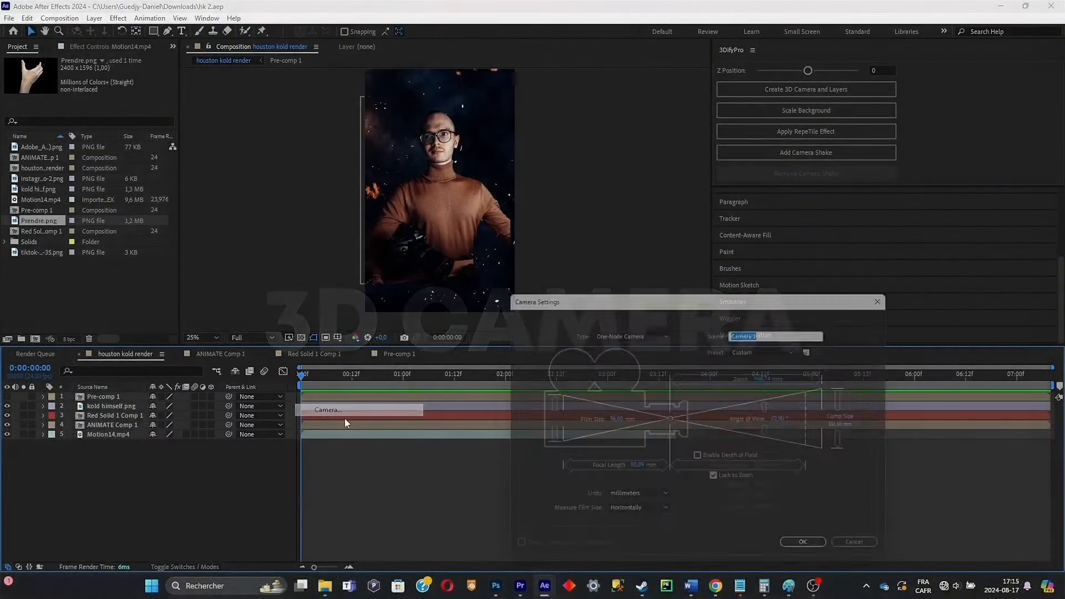
pyautogui.click(814, 552)
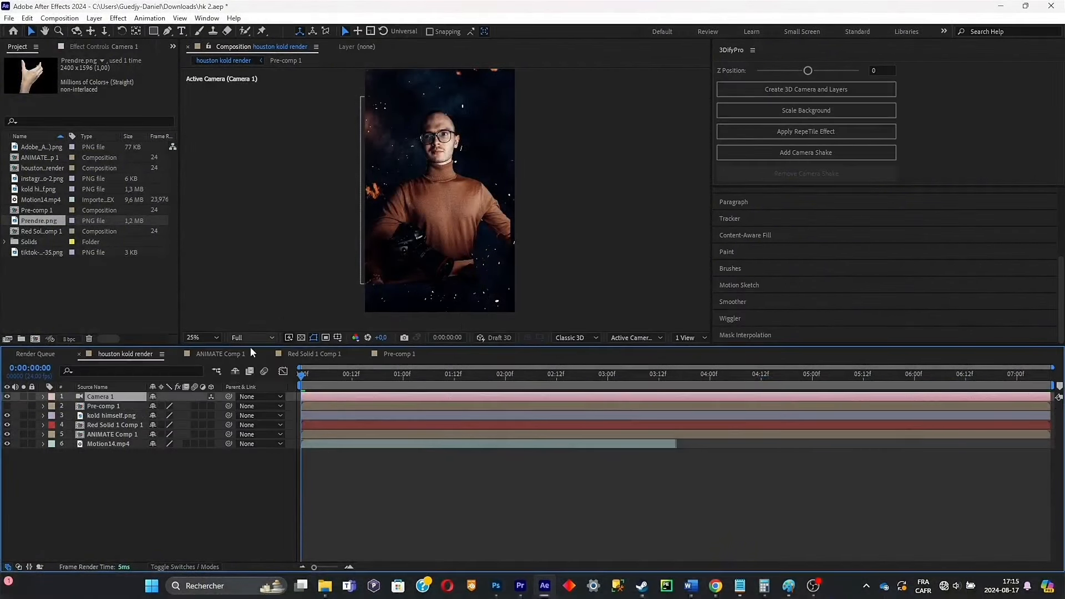
# Make all five layers below Camera 1 three-dimensional and display the composition in two views, with Custom View 1 beside the active camera
pyautogui.moveTo(211, 405); pyautogui.dragTo(217, 466)
pyautogui.click(690, 338)
pyautogui.click(708, 360)
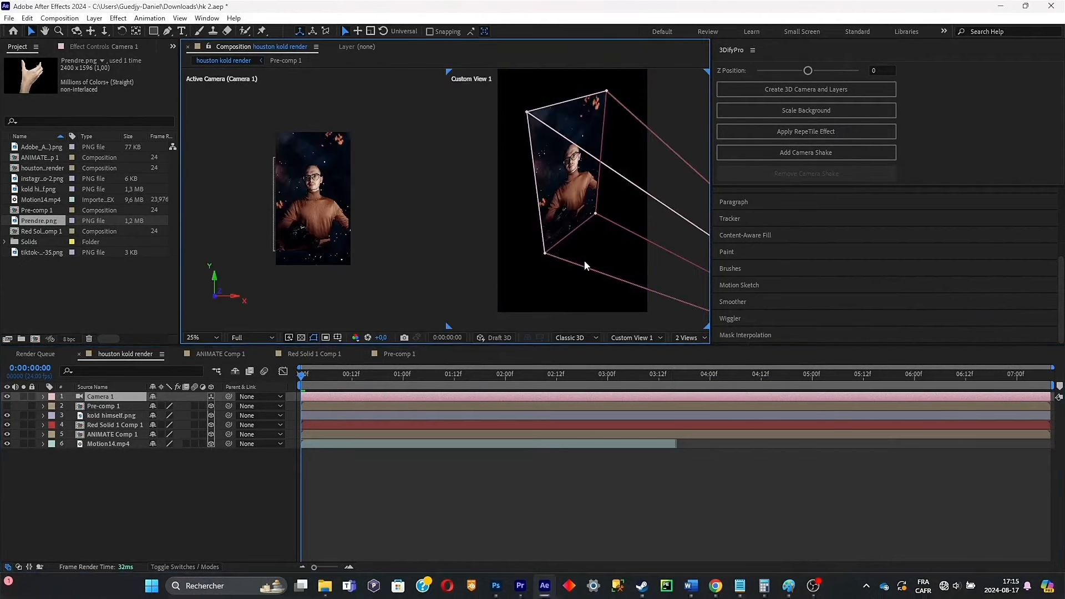
pyautogui.scroll(-1, 496, 238)
pyautogui.moveTo(603, 240); pyautogui.dragTo(577, 246)
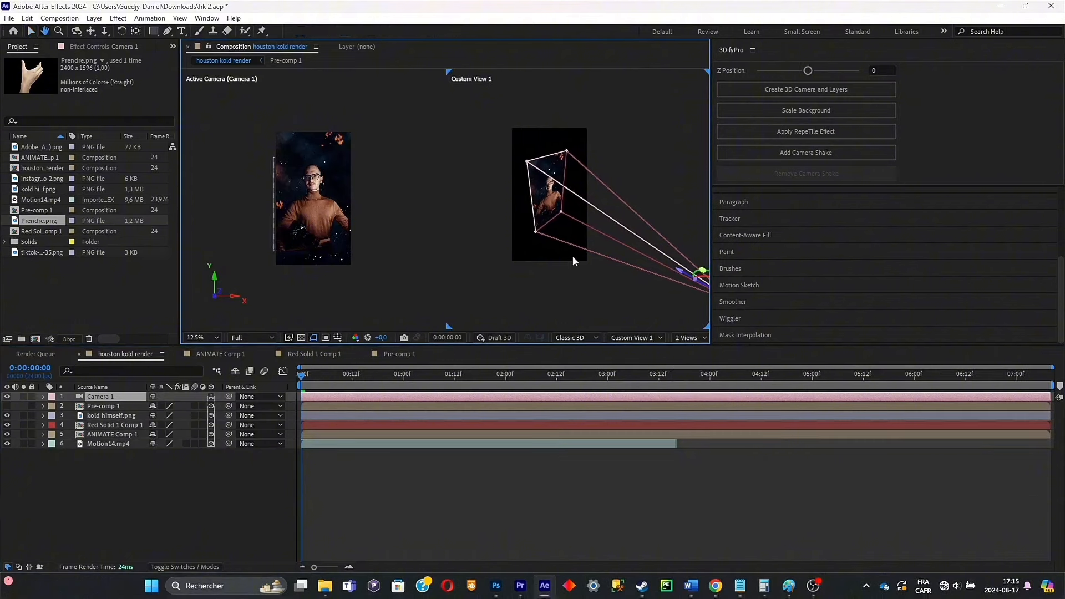
pyautogui.click(649, 339)
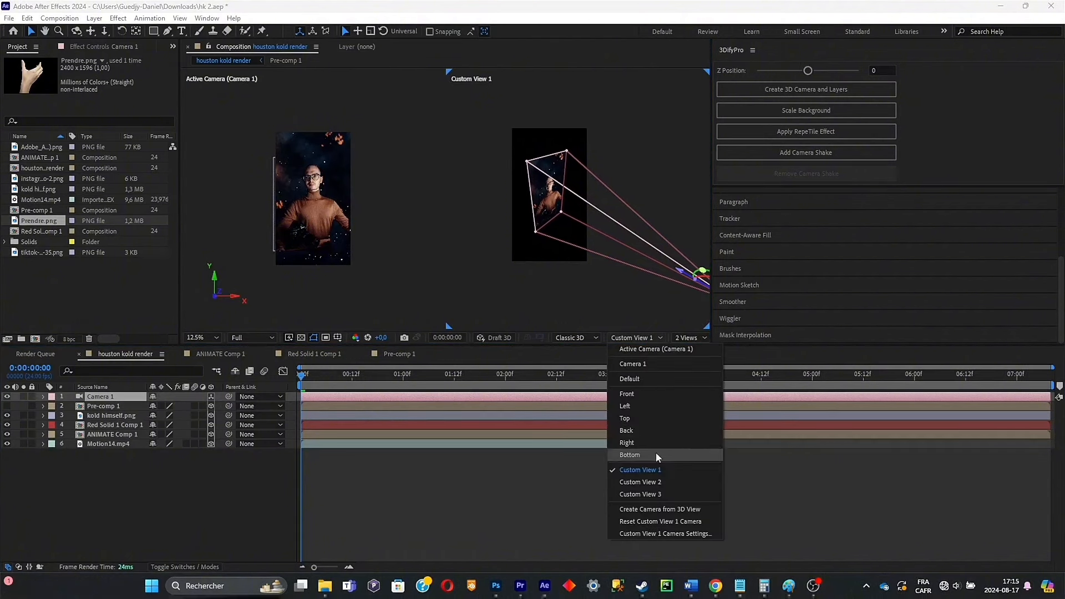
pyautogui.click(634, 338)
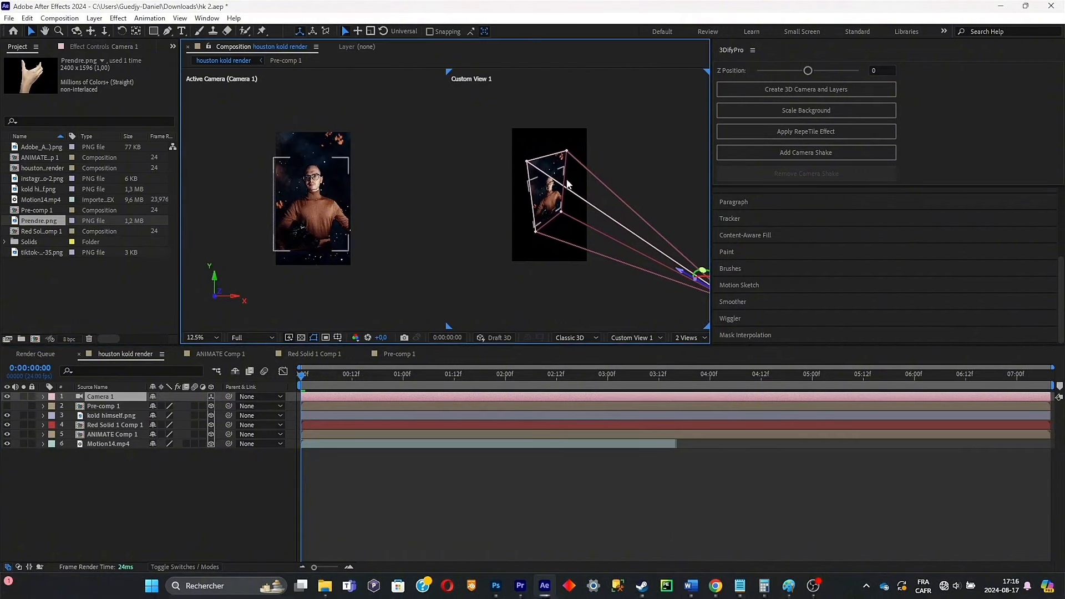
# Push Motion14.mp4 far back along its Z axis and scale it to 872% so it fills the camera frame
pyautogui.click(161, 443)
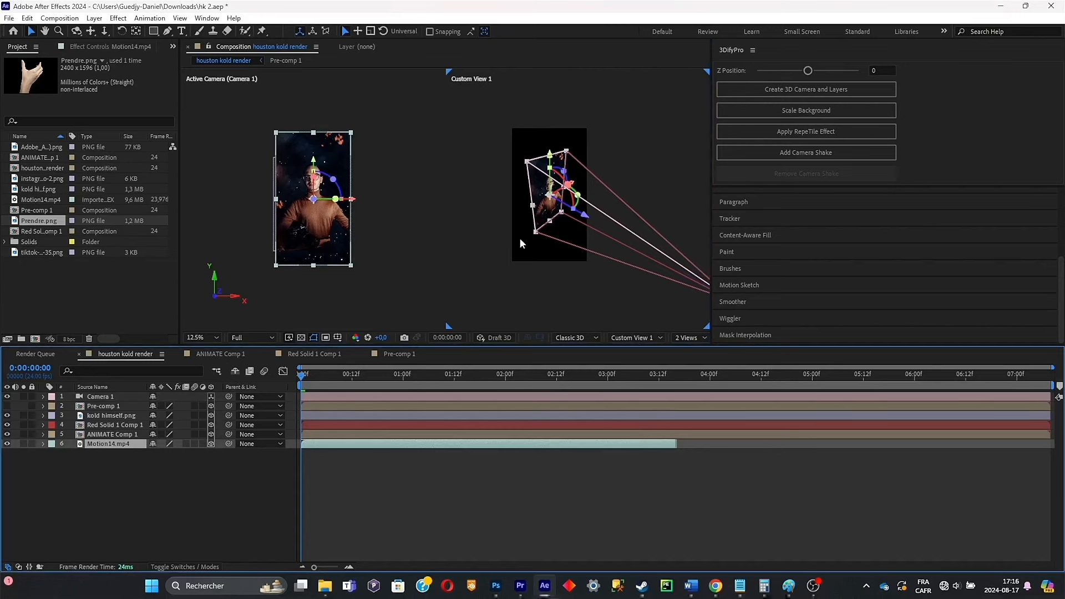
pyautogui.moveTo(594, 216); pyautogui.dragTo(451, 138)
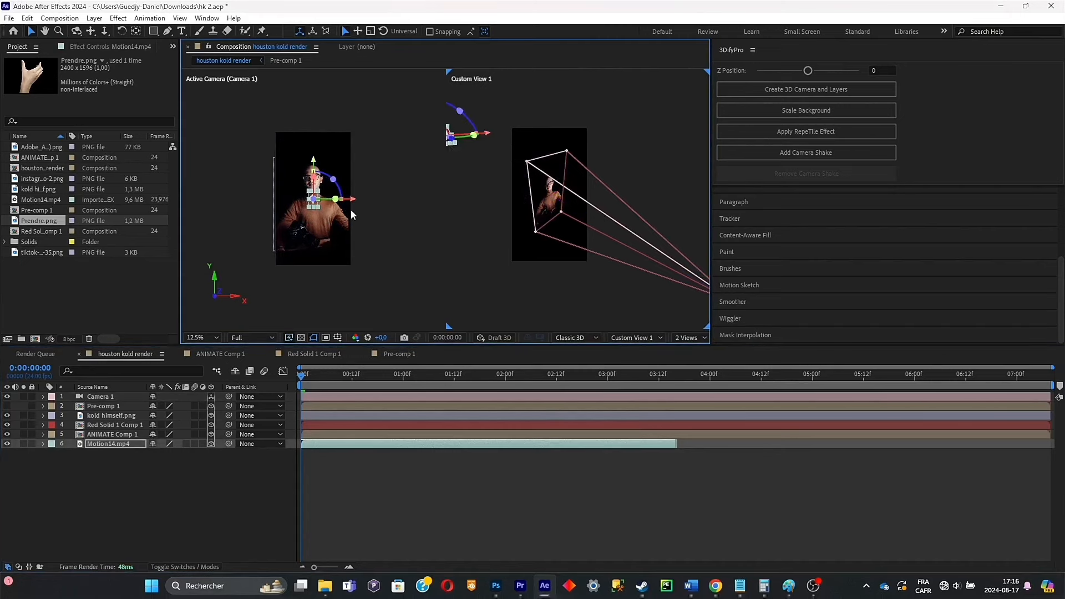
pyautogui.moveTo(185, 456); pyautogui.dragTo(499, 339)
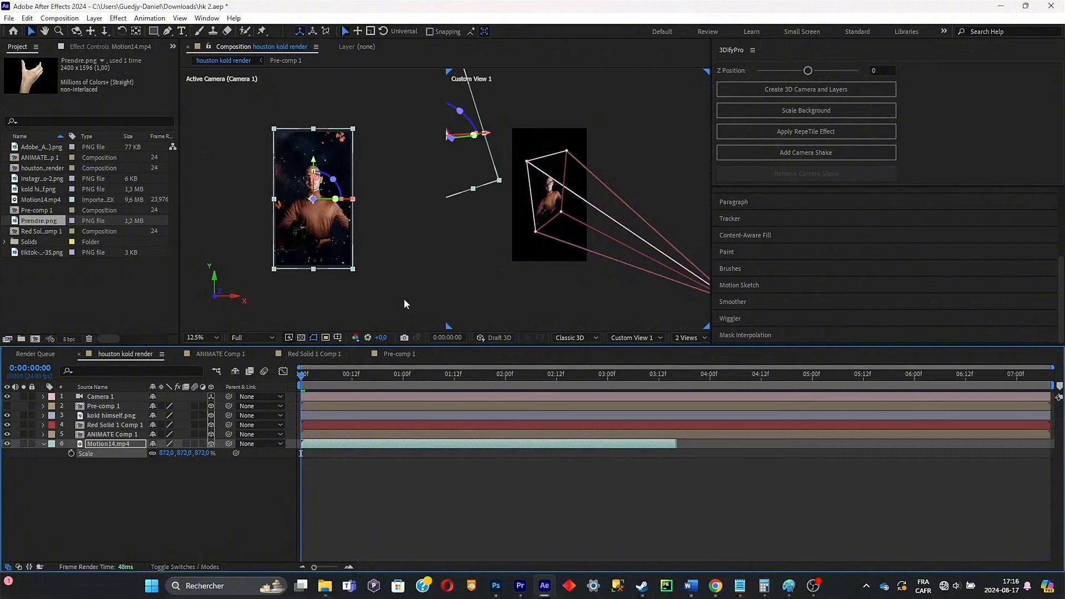
# Bring kold himself.png forward along its Z axis towards the camera and shift it sideways out of the camera frame
pyautogui.click(547, 209)
pyautogui.click(548, 208)
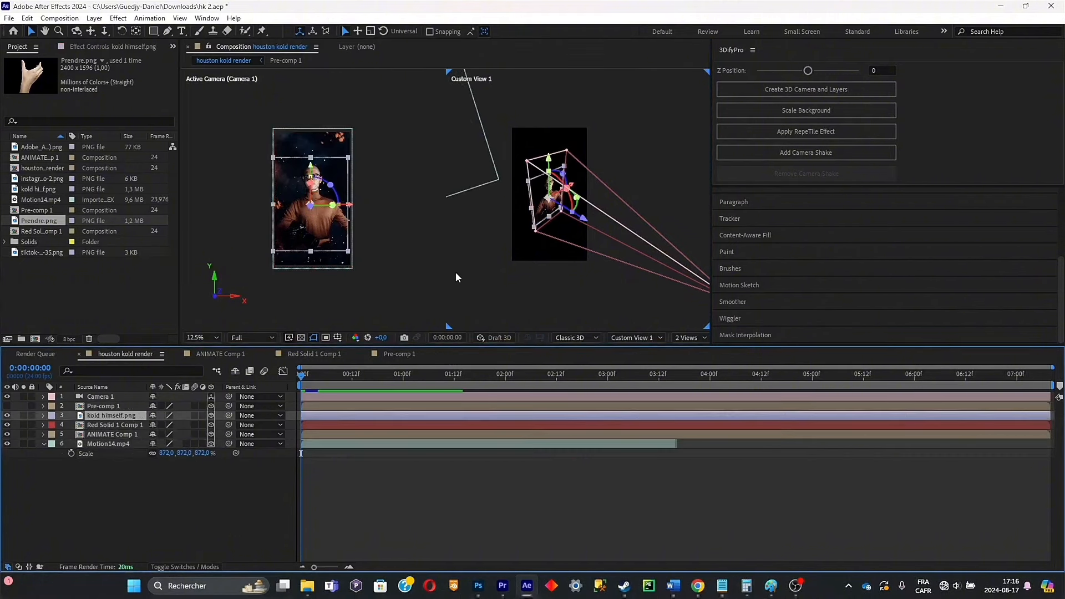
pyautogui.scroll(-1, 460, 269)
pyautogui.moveTo(470, 265); pyautogui.dragTo(411, 259)
pyautogui.press('v')
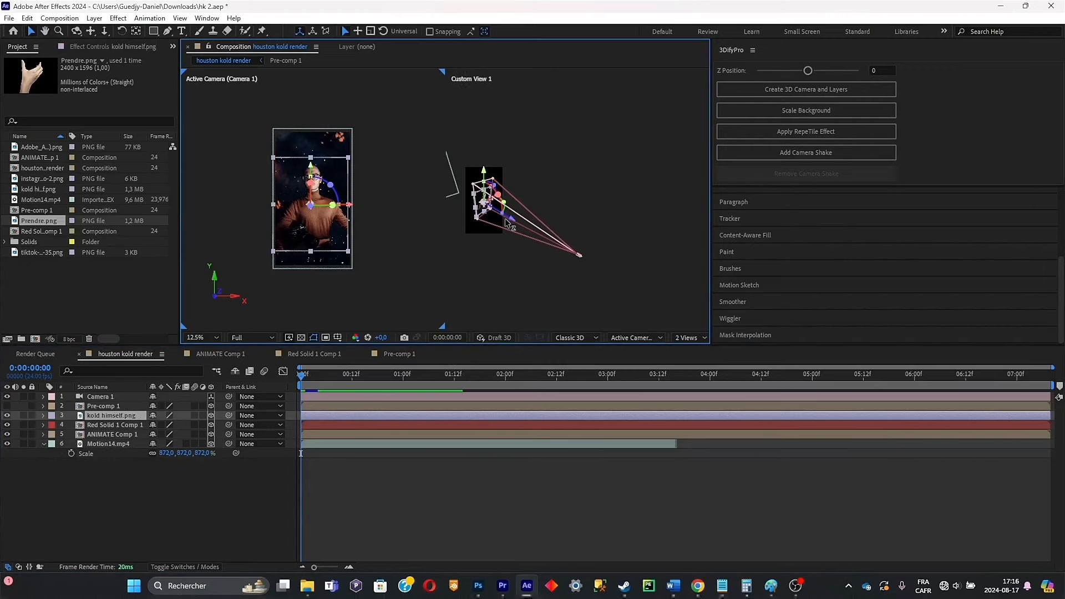
pyautogui.moveTo(509, 222); pyautogui.dragTo(548, 244)
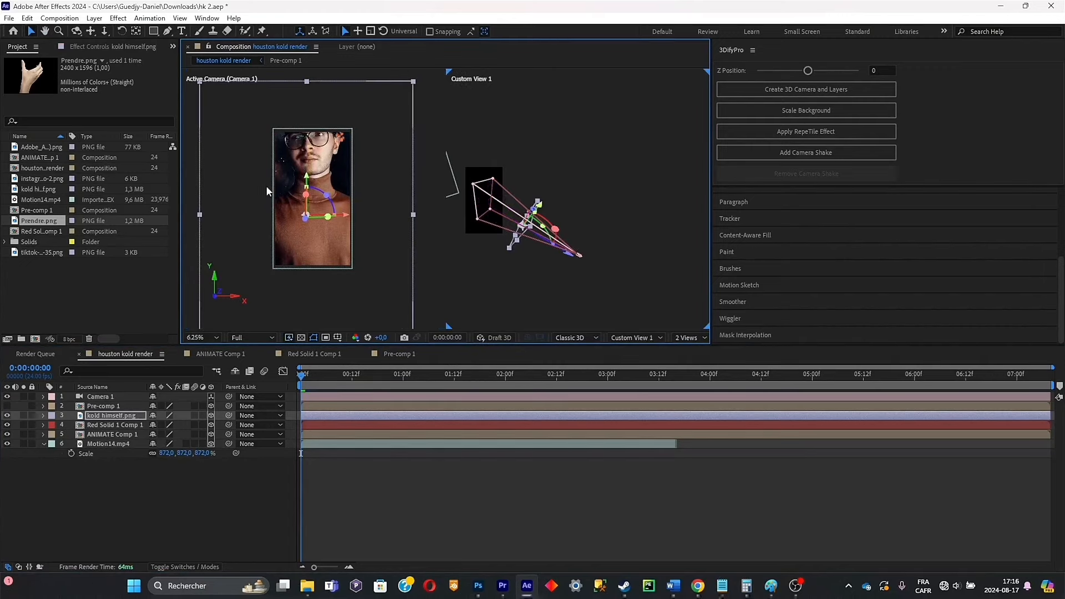
pyautogui.moveTo(346, 217); pyautogui.dragTo(475, 211)
# Make Pre-comp 1 visible and bring it forward along its Z axis until it is close to the camera
pyautogui.click(475, 204)
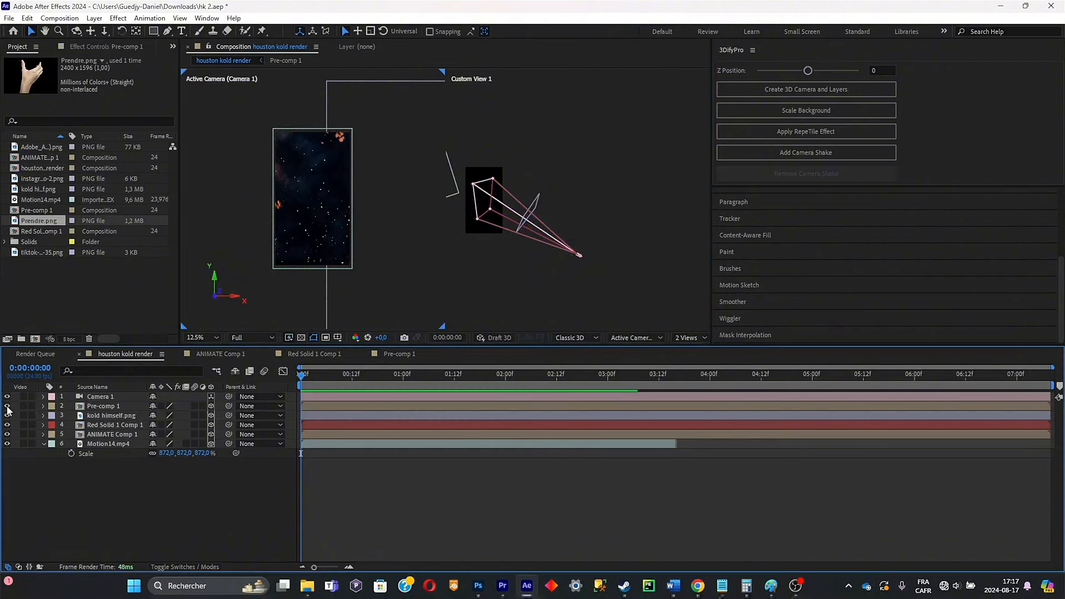
pyautogui.click(7, 406)
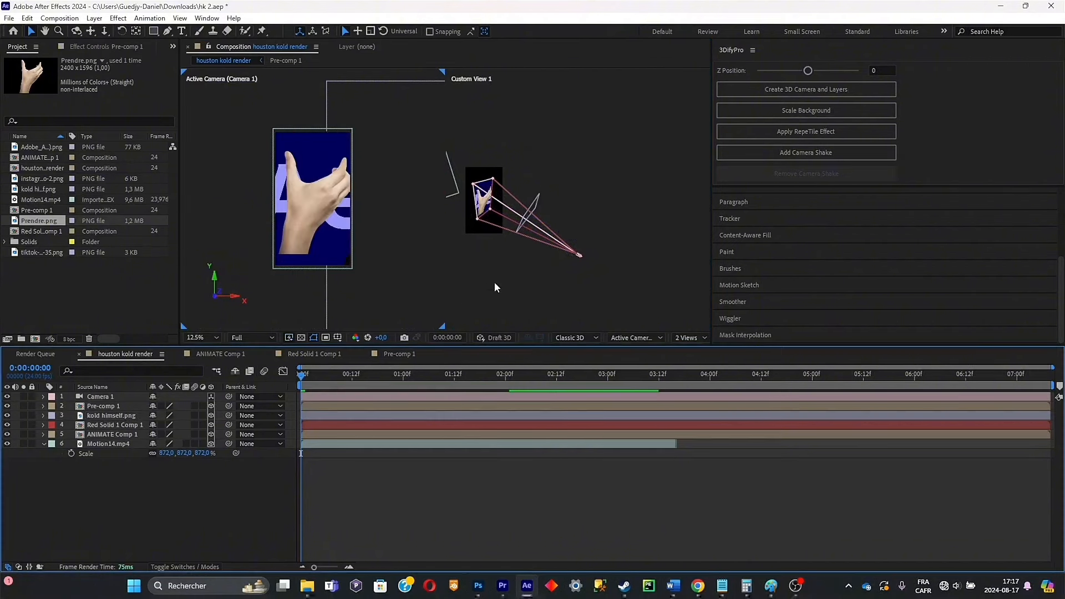
pyautogui.click(488, 196)
pyautogui.moveTo(510, 219); pyautogui.dragTo(605, 258)
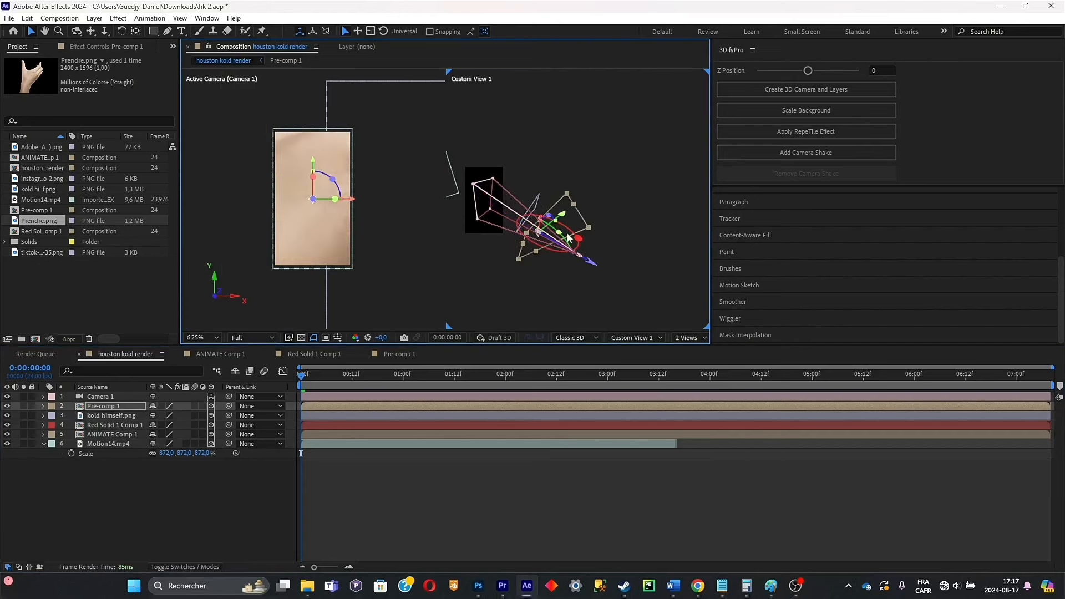
# Scale Pre-comp 1 to 17% and place it in the lower-left part of the camera frame
pyautogui.press('s')
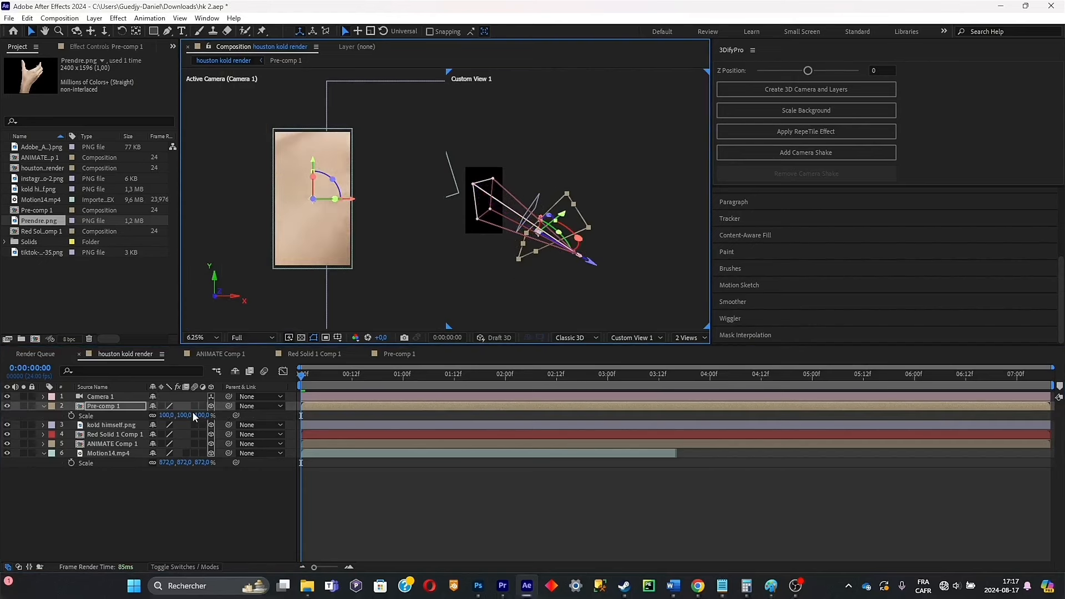
pyautogui.moveTo(198, 415); pyautogui.dragTo(151, 413)
pyautogui.moveTo(319, 224); pyautogui.dragTo(305, 258)
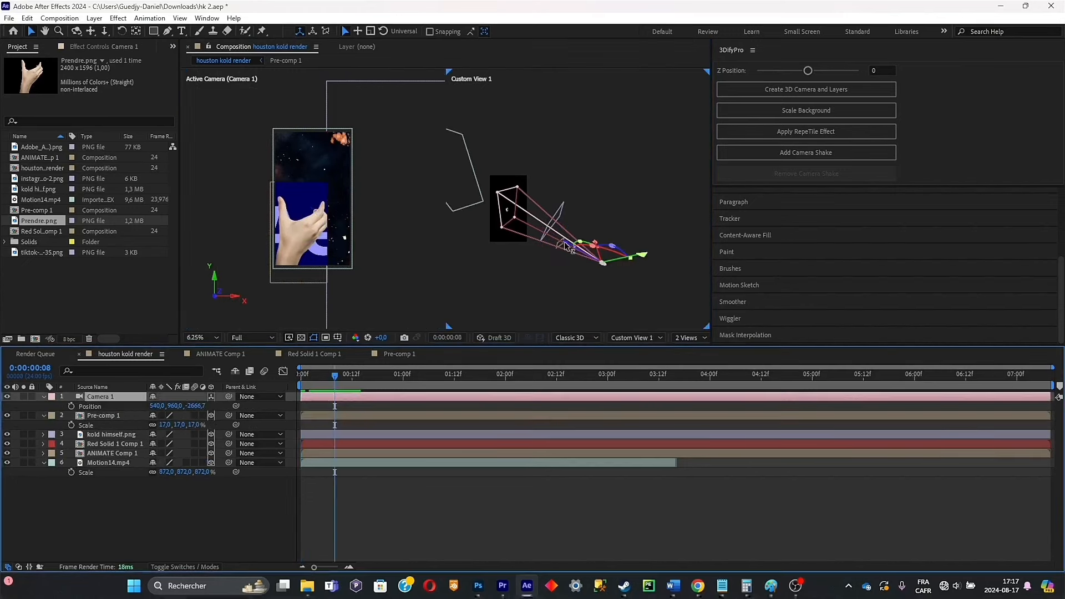
# Move Camera 1 in to position 412.3, 960, -842.2 in front of the text and push ANIMATE Comp 1 slightly back in depth
pyautogui.moveTo(569, 251); pyautogui.dragTo(534, 214)
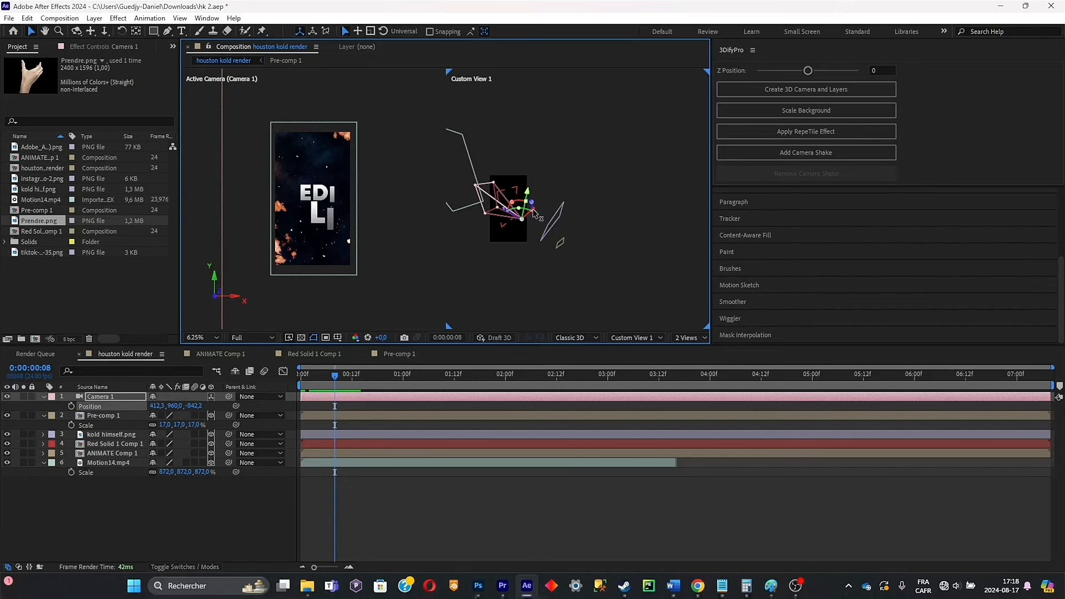
pyautogui.click(114, 434)
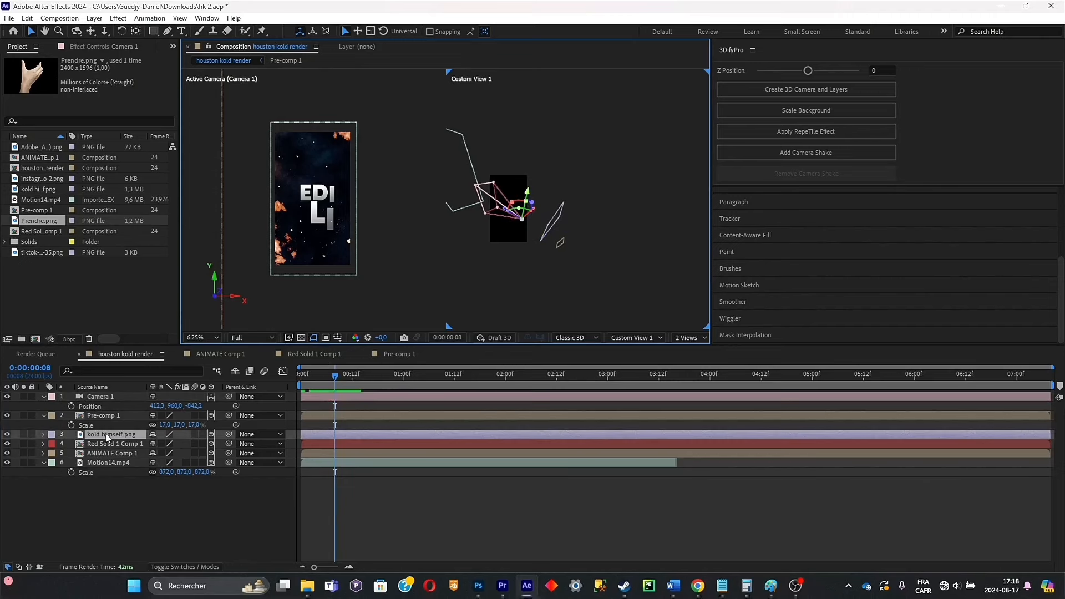
pyautogui.click(122, 453)
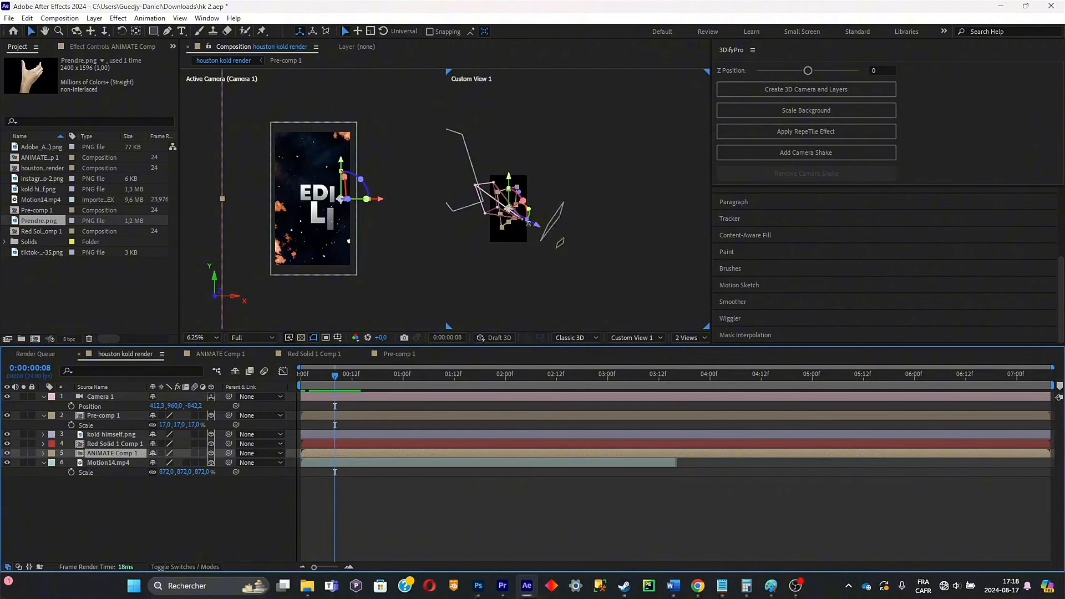
pyautogui.moveTo(539, 226); pyautogui.dragTo(526, 223)
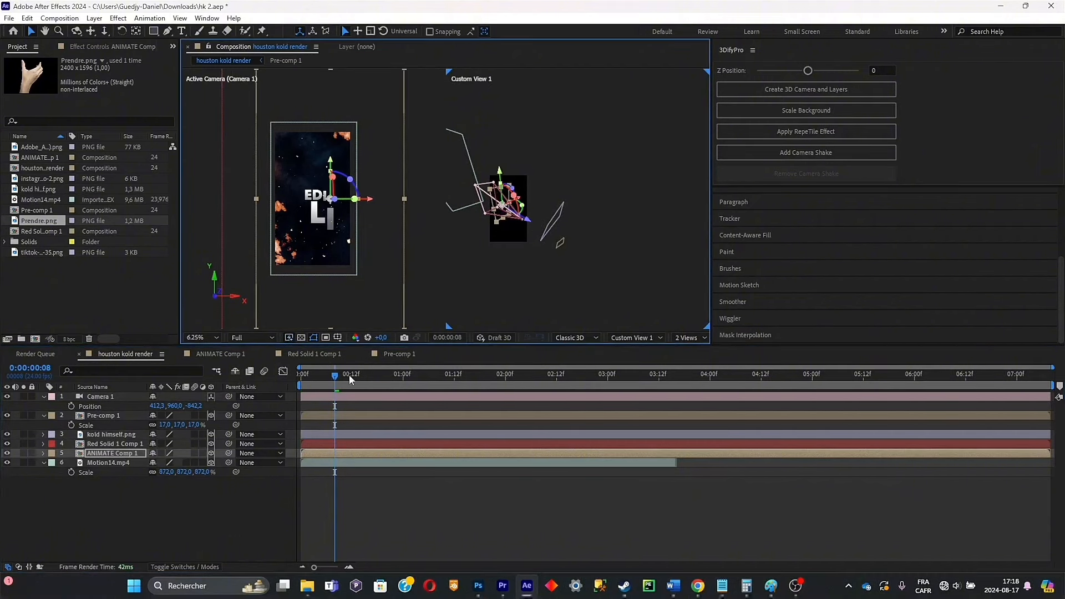
pyautogui.click(144, 444)
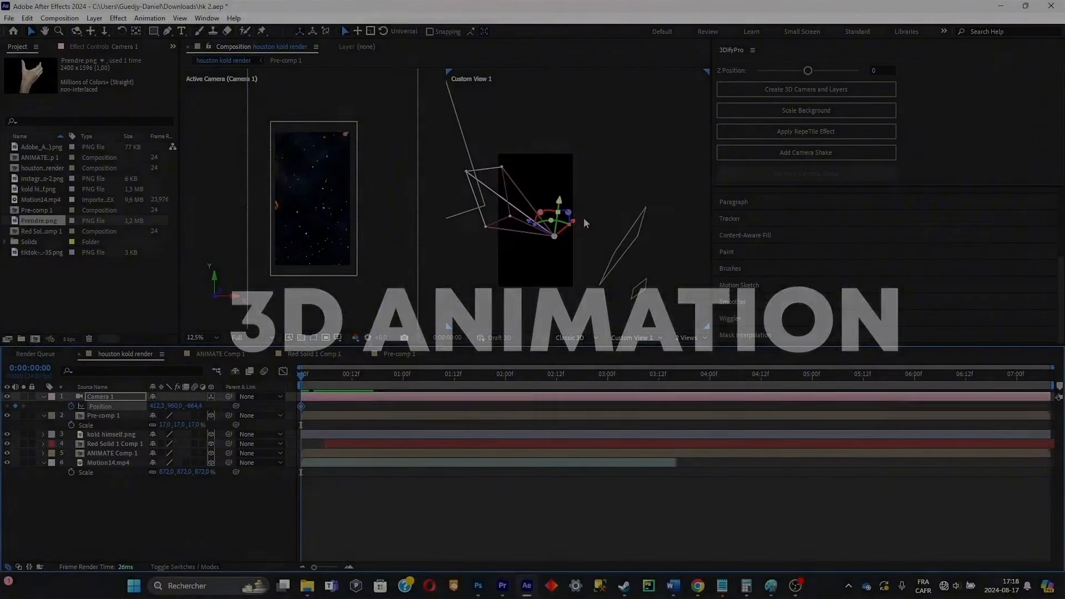
# Shift Camera 1 sideways to position 470.5, 960, -664.4 and keep that as its only position keyframe, at the composition's start
pyautogui.moveTo(577, 220); pyautogui.dragTo(583, 220)
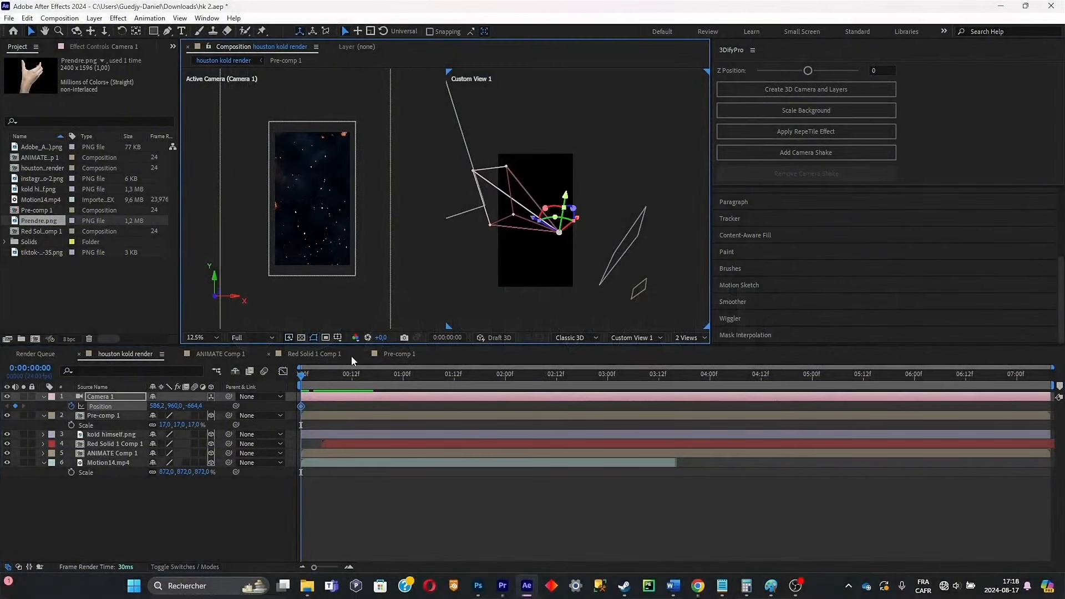
pyautogui.press('space')
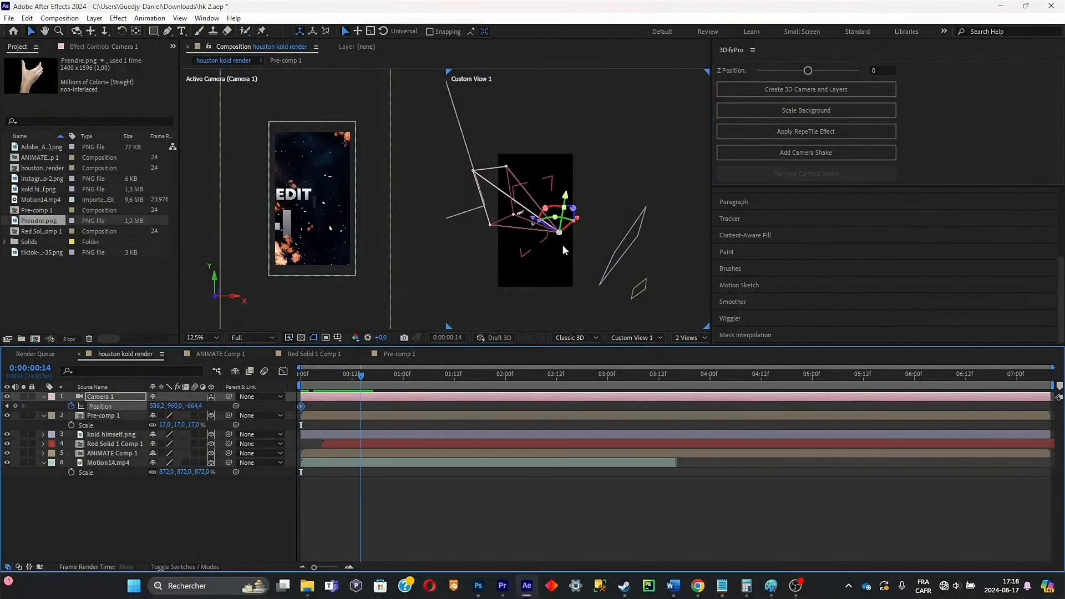
pyautogui.moveTo(580, 220); pyautogui.dragTo(575, 223)
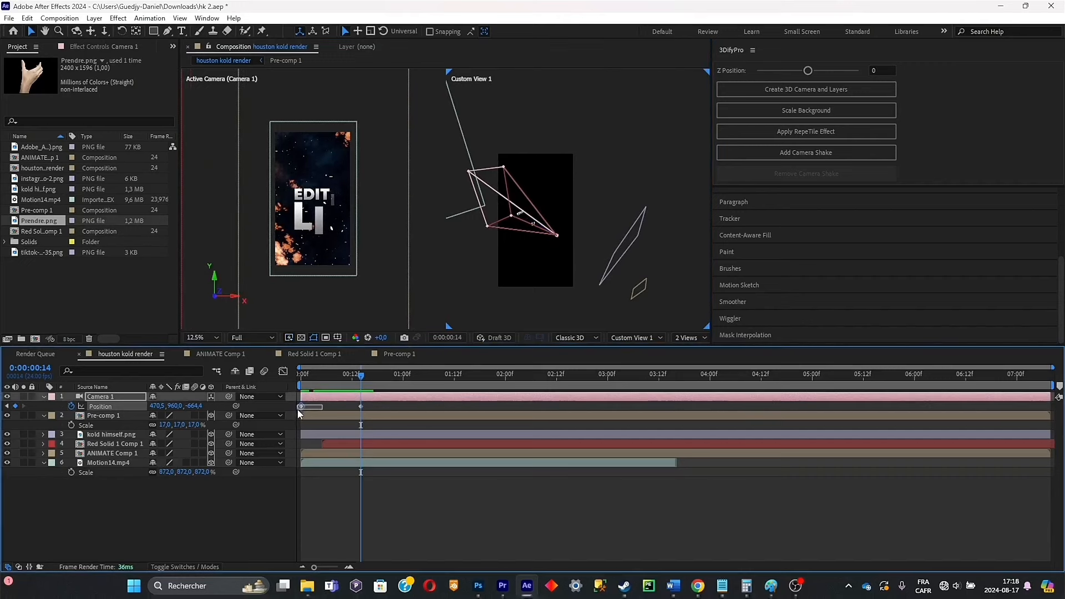
pyautogui.moveTo(361, 406); pyautogui.dragTo(297, 408)
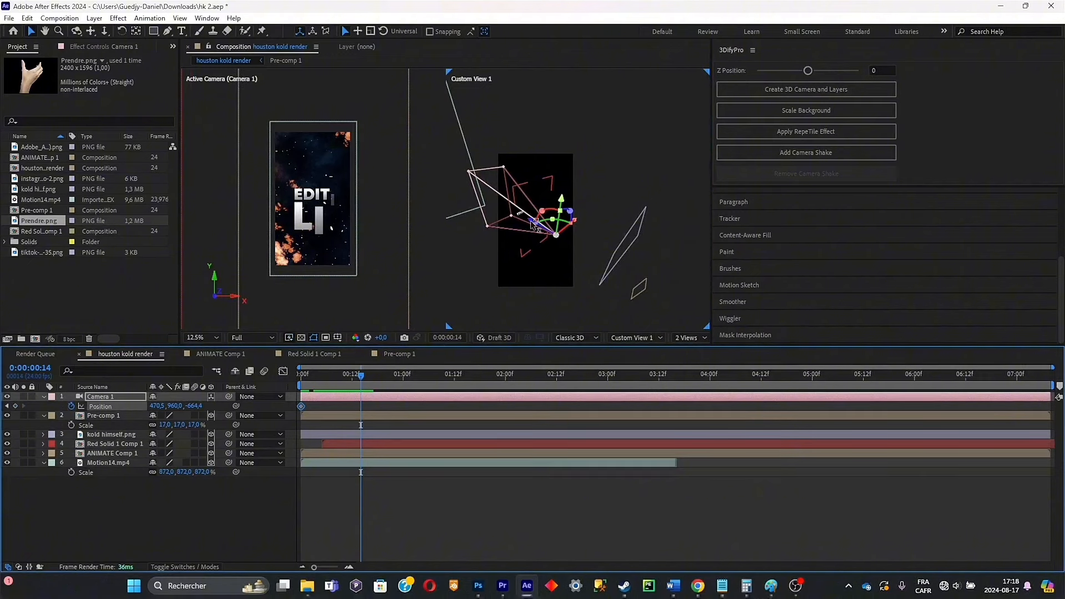
# Animate Camera 1's Z position from 1084.2 at the start to -866 at 0:00:14 and scrub through the move
pyautogui.moveTo(533, 223); pyautogui.dragTo(537, 228)
pyautogui.moveTo(351, 376); pyautogui.dragTo(282, 392)
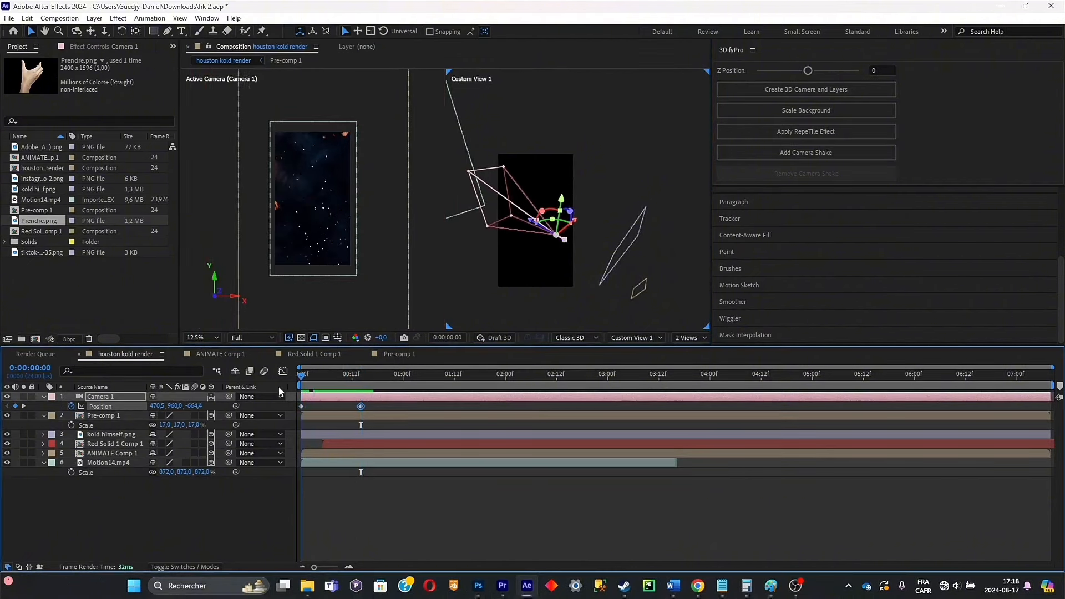
pyautogui.moveTo(532, 223); pyautogui.dragTo(487, 202)
pyautogui.moveTo(306, 377); pyautogui.dragTo(428, 370)
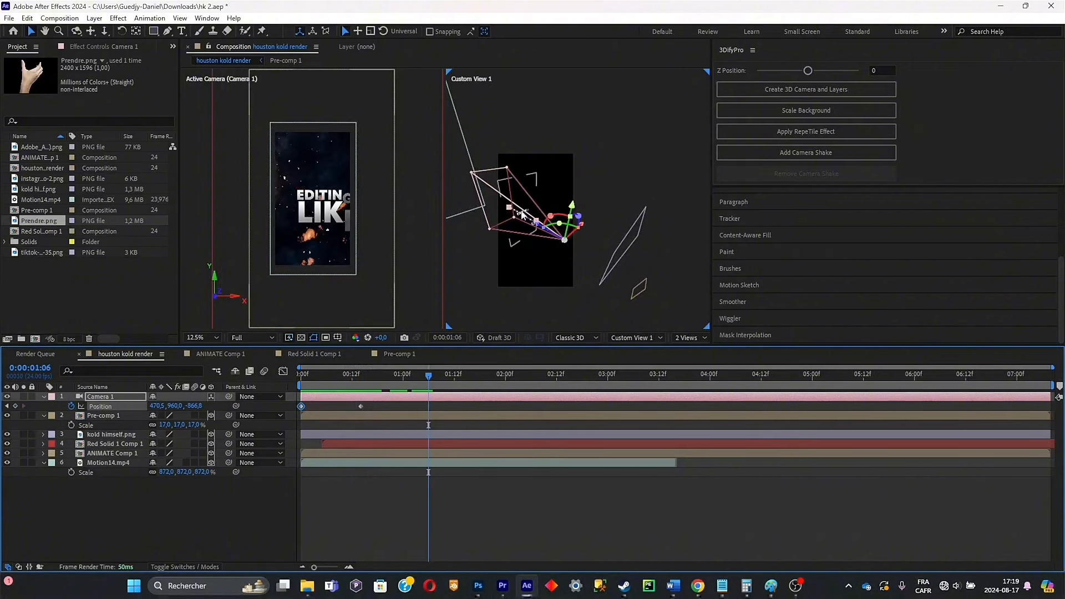
# Rotate Red Solid 1 Comp 1 so its text sits tilted beneath the EDITING line
pyautogui.click(371, 443)
pyautogui.moveTo(328, 177); pyautogui.dragTo(328, 159)
pyautogui.moveTo(355, 178); pyautogui.dragTo(328, 210)
pyautogui.scroll(1, 355, 207)
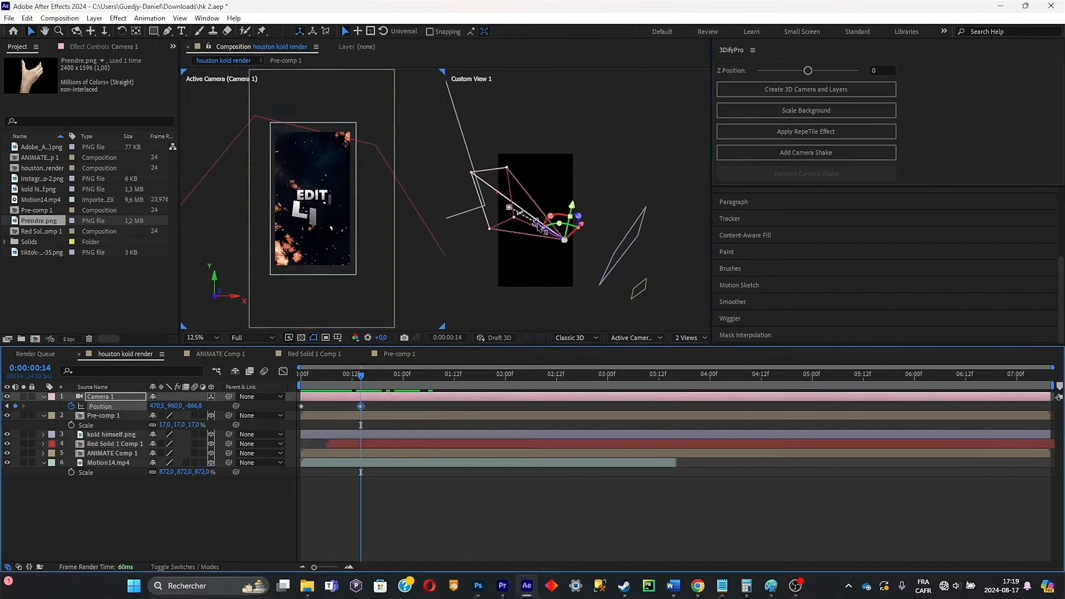
# Pull Camera 1 back to Z -1986.7 at the 0:00:14 keyframe and preview the camera move from the start
pyautogui.moveTo(537, 223); pyautogui.dragTo(598, 265)
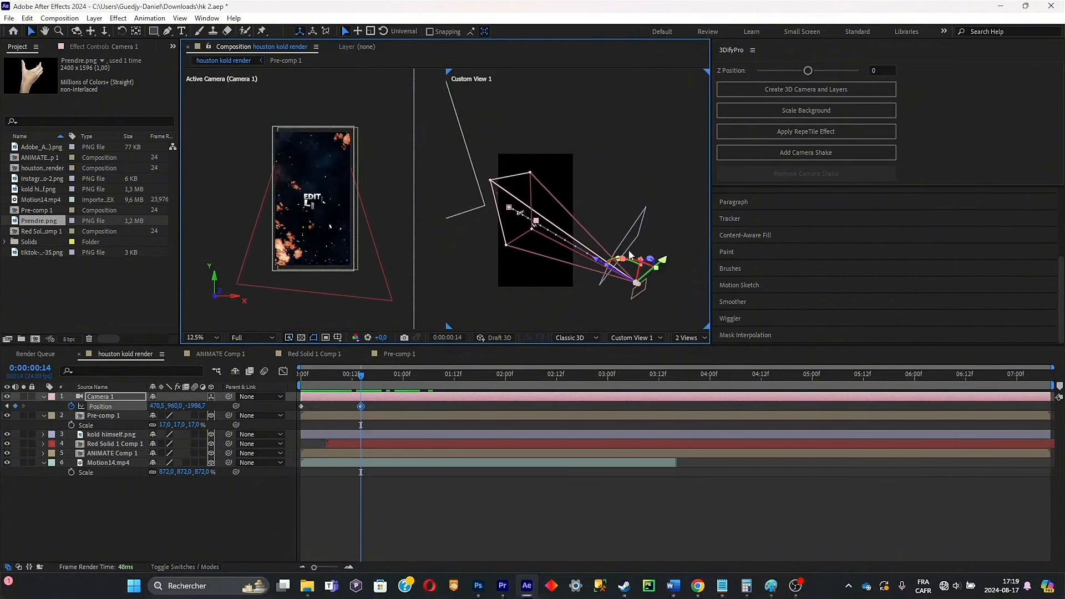
pyautogui.moveTo(324, 385); pyautogui.dragTo(255, 372)
pyautogui.press('space')
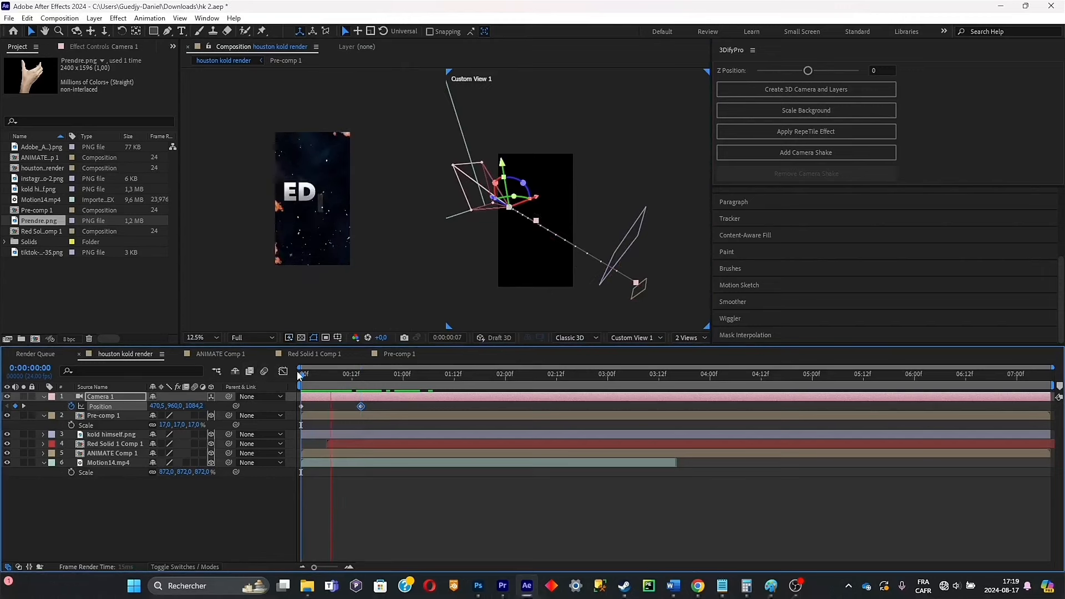
pyautogui.press('space')
# At 0:00:16, push kold himself.png back along its Z axis to a depth between the camera and the text
pyautogui.click(369, 375)
pyautogui.click(642, 222)
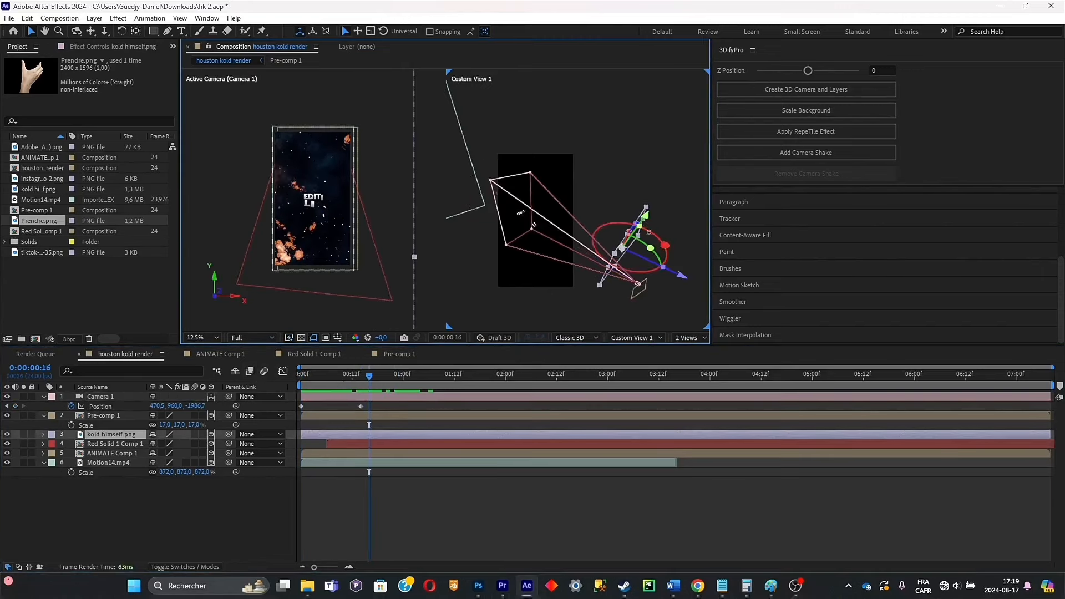
pyautogui.moveTo(676, 276); pyautogui.dragTo(593, 256)
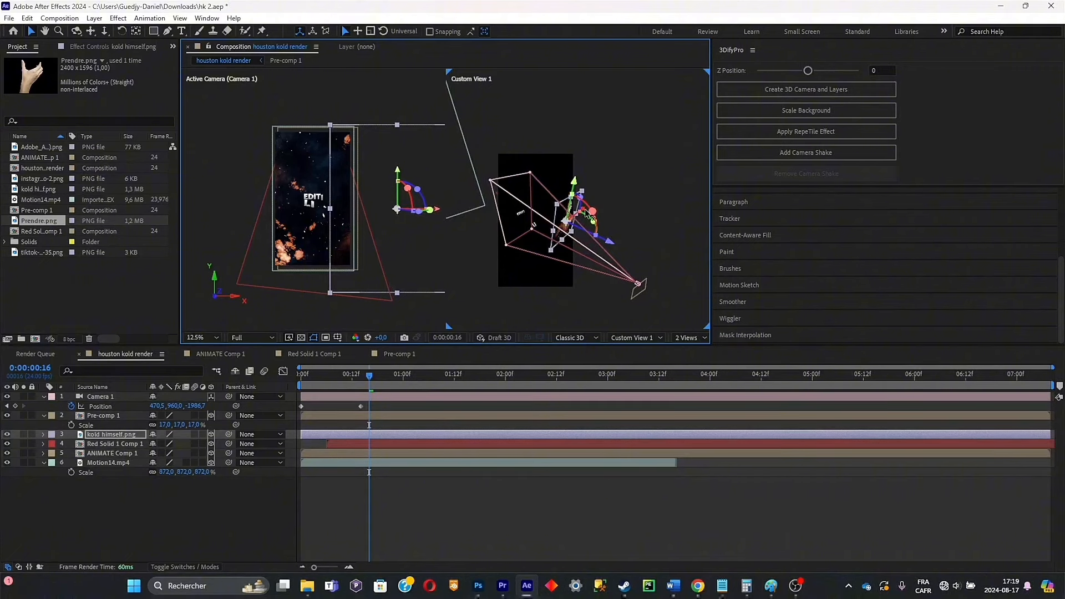
# Adjust kold himself.png sideways along its X axis at 0:00:16, previewing the camera move between adjustments
pyautogui.moveTo(588, 214); pyautogui.dragTo(579, 218)
pyautogui.moveTo(371, 376); pyautogui.dragTo(289, 384)
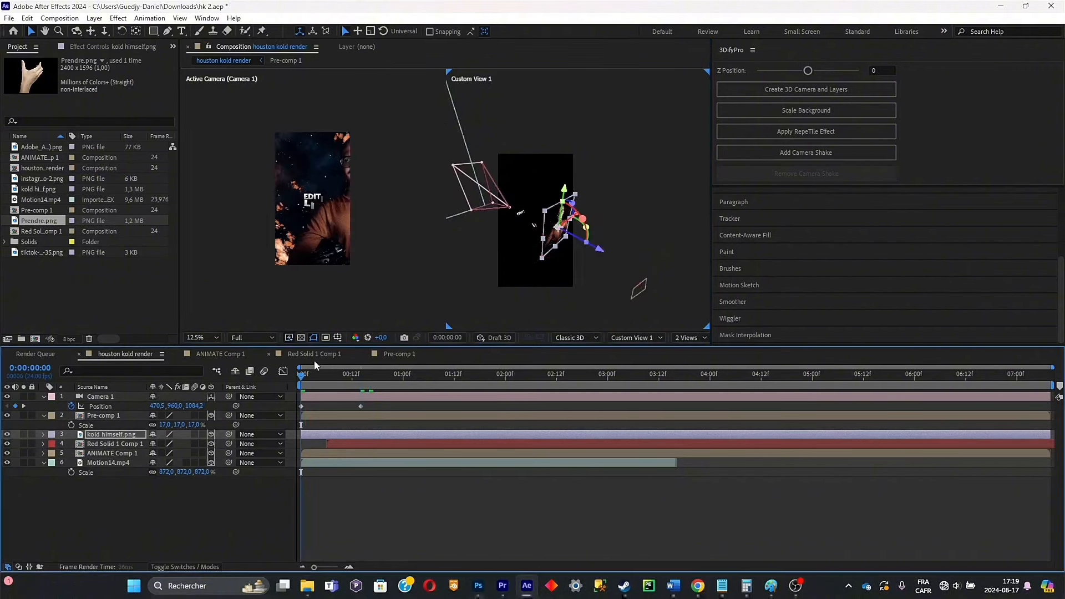
pyautogui.press('space')
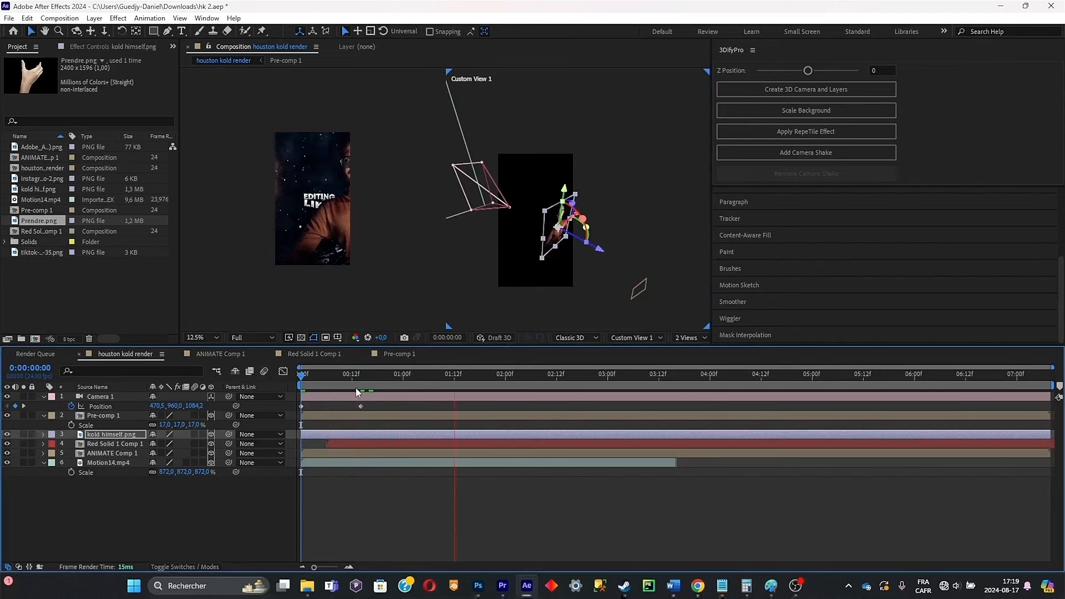
pyautogui.moveTo(356, 375); pyautogui.dragTo(369, 381)
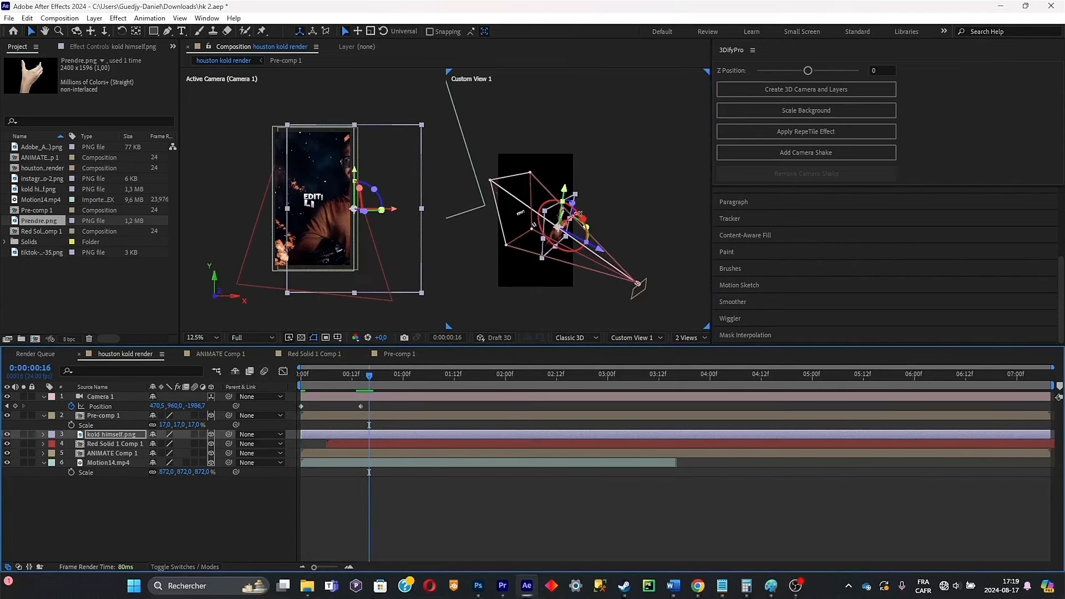
pyautogui.moveTo(579, 212); pyautogui.dragTo(589, 202)
# Shift Camera 1's last Position keyframe to 0:00:12, add a keyframe at 0:00:20 with the camera moved sideways along X, and preview
pyautogui.click(366, 382)
pyautogui.moveTo(366, 381); pyautogui.dragTo(351, 406)
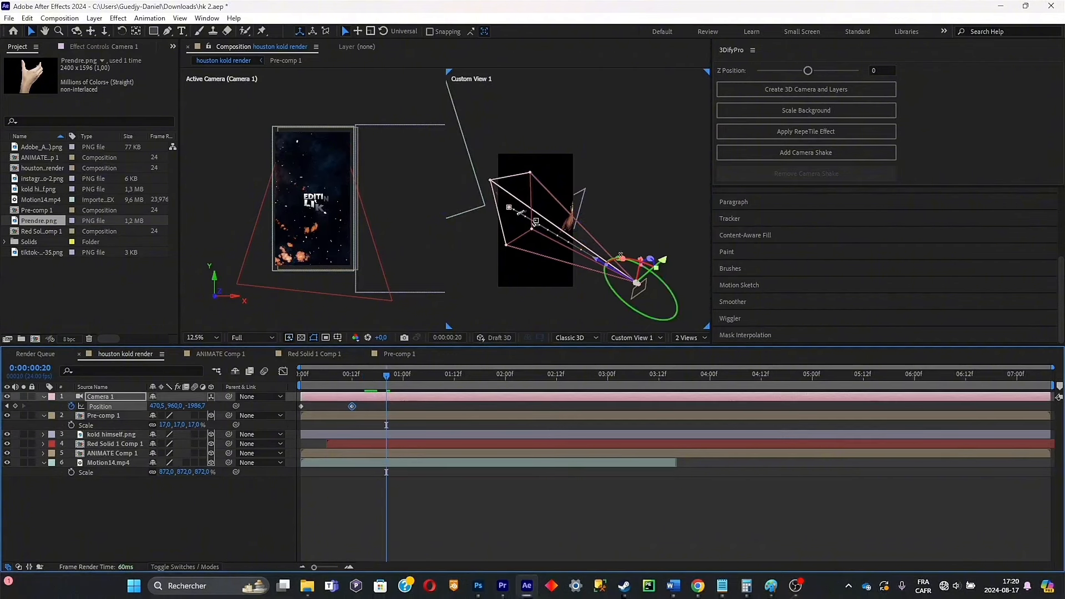
pyautogui.moveTo(620, 255); pyautogui.dragTo(653, 254)
pyautogui.moveTo(387, 376); pyautogui.dragTo(282, 370)
pyautogui.press('space')
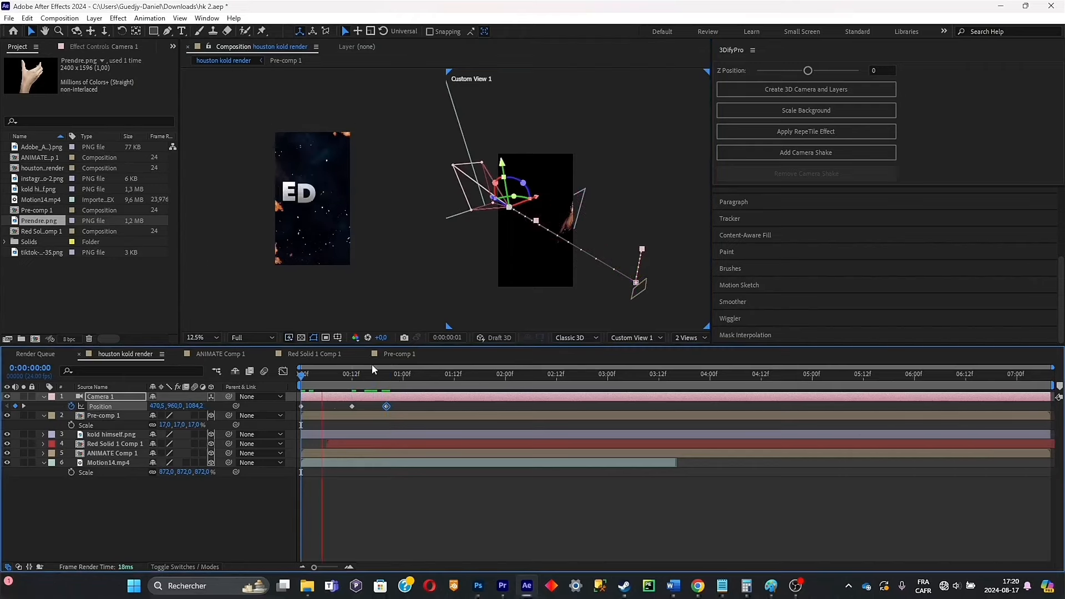
pyautogui.click(399, 410)
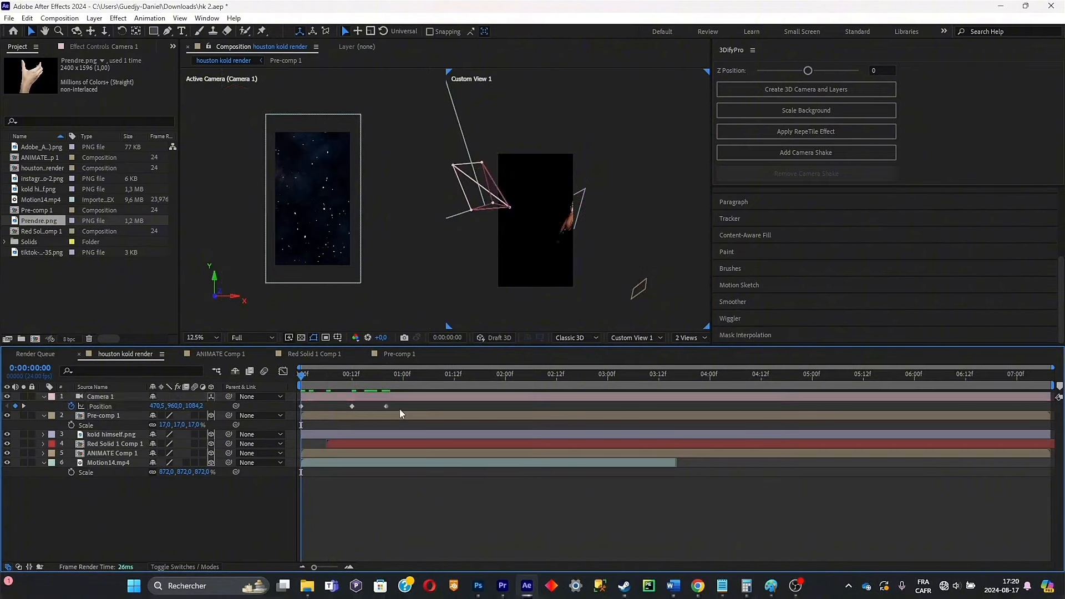
# Delete Camera 1's middle Position keyframe at 0:00:12, place the last keyframe at 0:00:21, and preview the direct move
pyautogui.moveTo(386, 406); pyautogui.dragTo(348, 411)
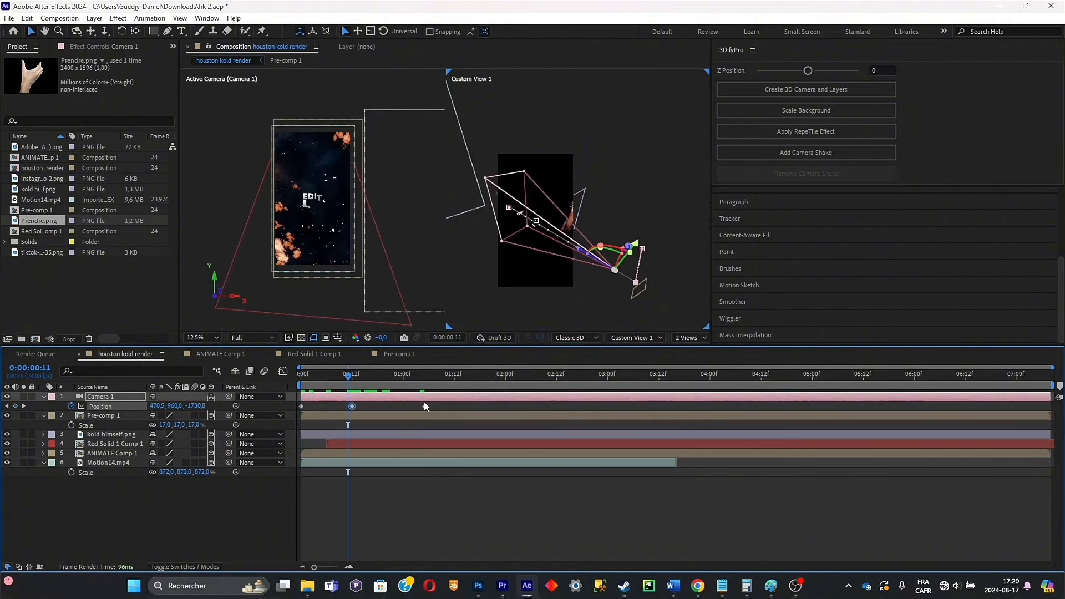
pyautogui.press('Delete')
pyautogui.moveTo(424, 406); pyautogui.dragTo(390, 408)
pyautogui.moveTo(349, 376); pyautogui.dragTo(289, 377)
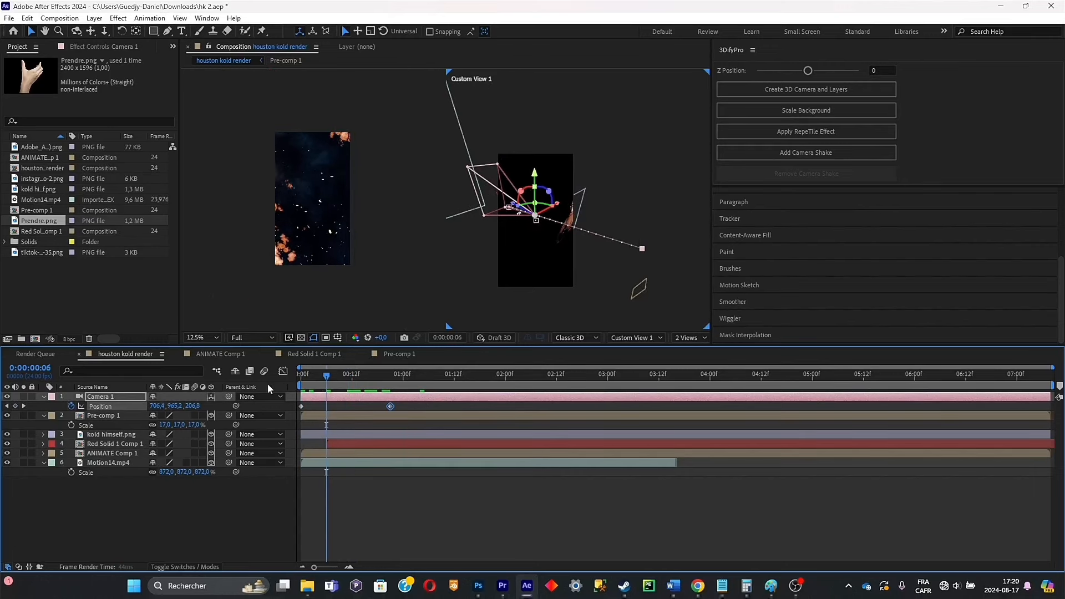
pyautogui.press('space')
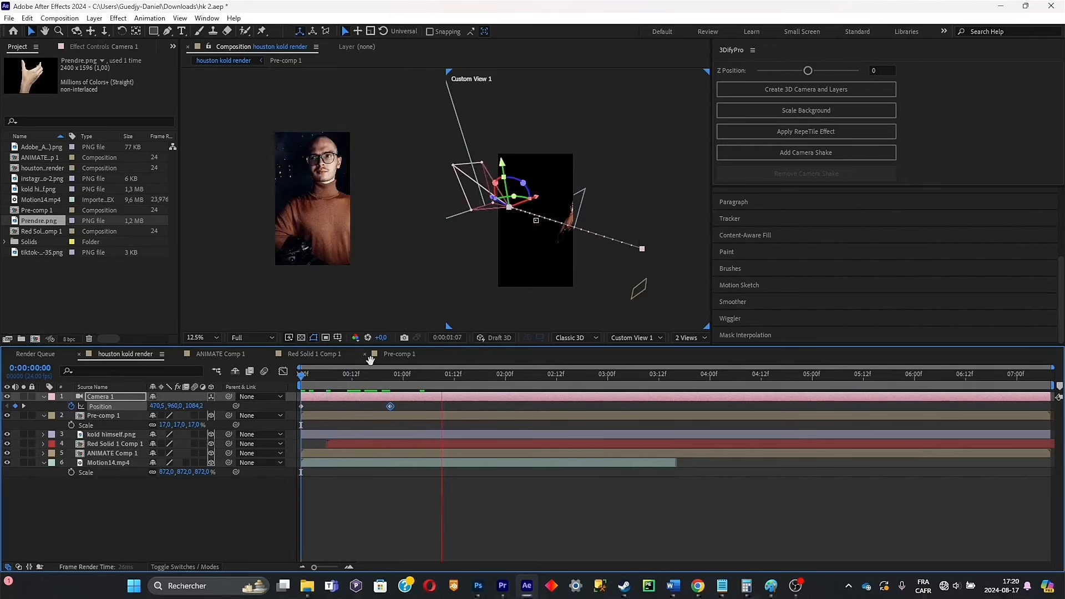
pyautogui.press('space')
pyautogui.press('space')
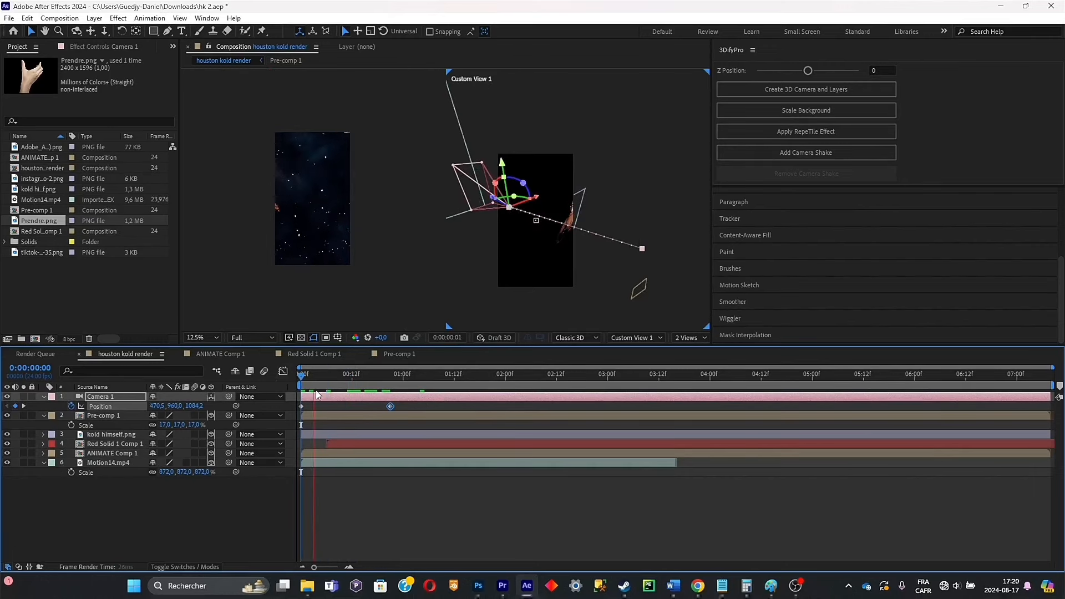
pyautogui.press('space')
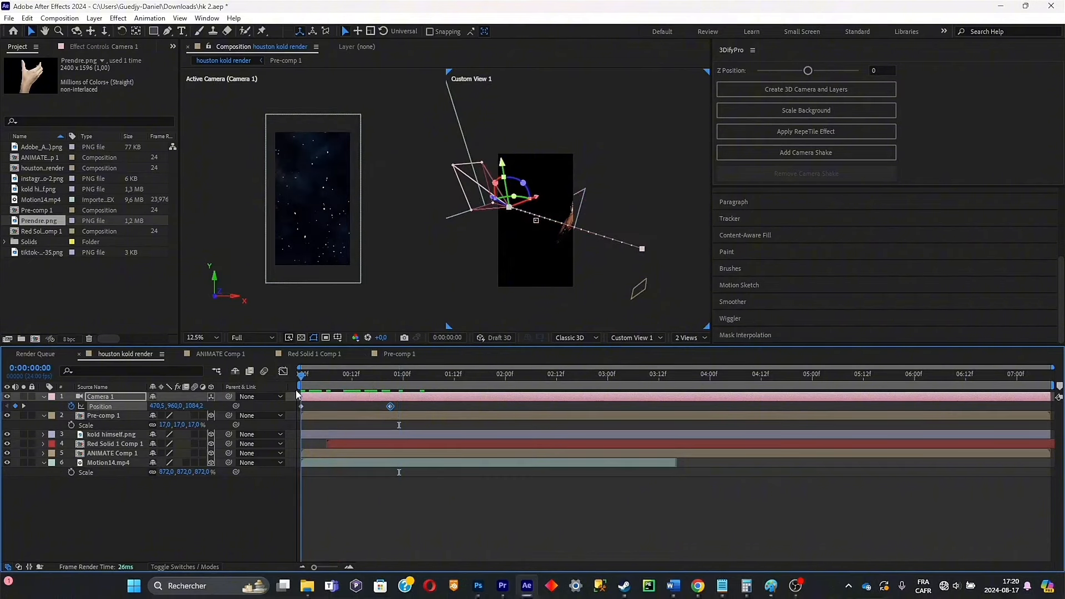
# Pull Camera 1 back along Z at its first keyframe and stretch the move by shifting the last keyframe to 0:01:10
pyautogui.moveTo(293, 391)
pyautogui.mouseDown()
pyautogui.moveTo(312, 392)
pyautogui.moveTo(290, 392)
pyautogui.mouseUp()
pyautogui.moveTo(489, 202); pyautogui.dragTo(436, 281)
pyautogui.click(339, 376)
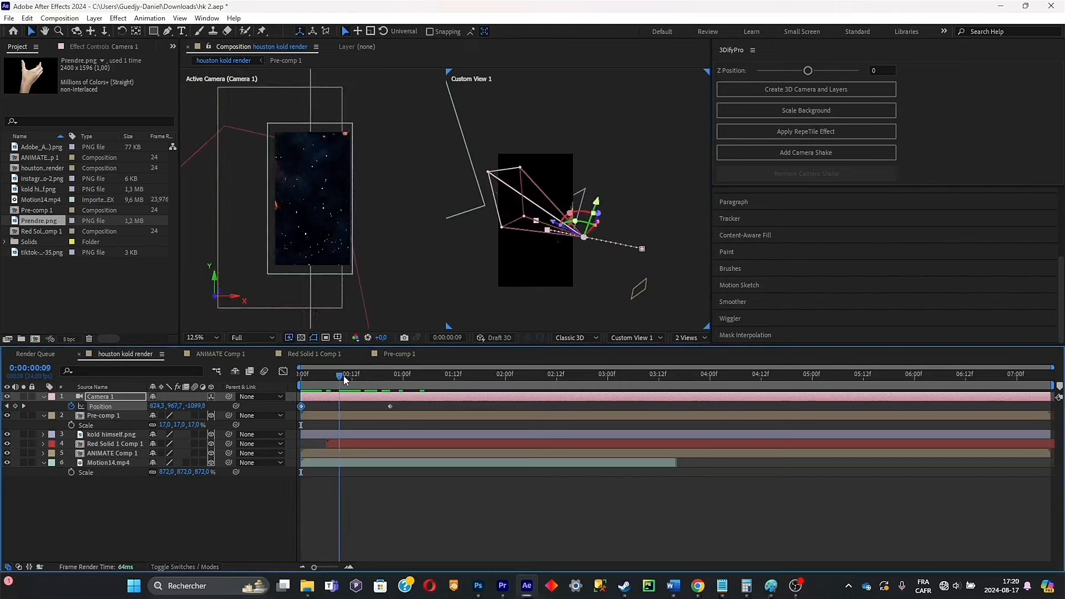
pyautogui.moveTo(338, 378); pyautogui.dragTo(335, 377)
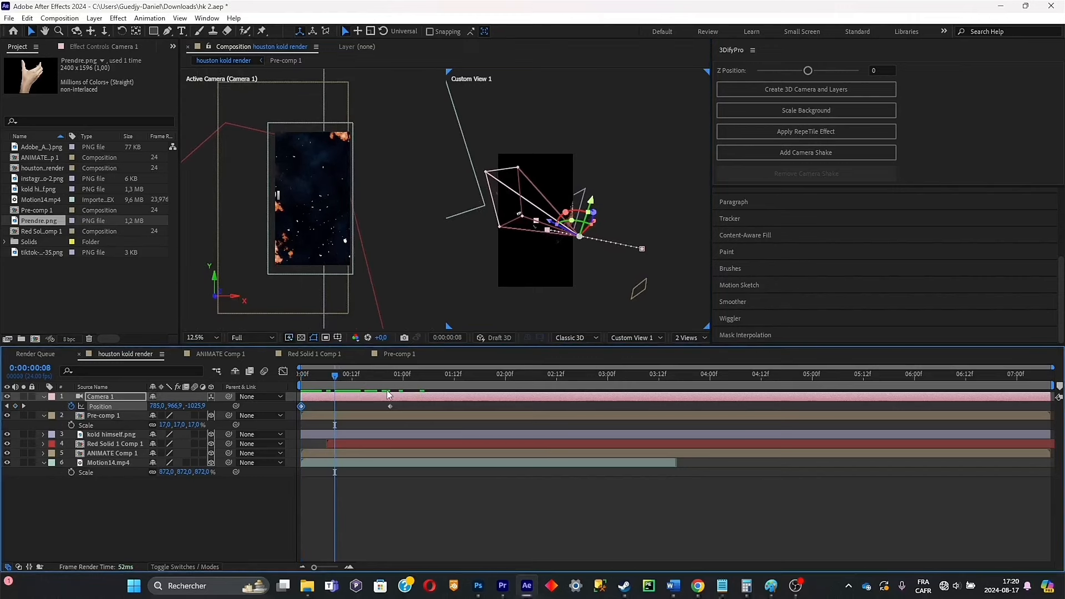
pyautogui.moveTo(390, 405); pyautogui.dragTo(446, 406)
pyautogui.moveTo(369, 376); pyautogui.dragTo(309, 375)
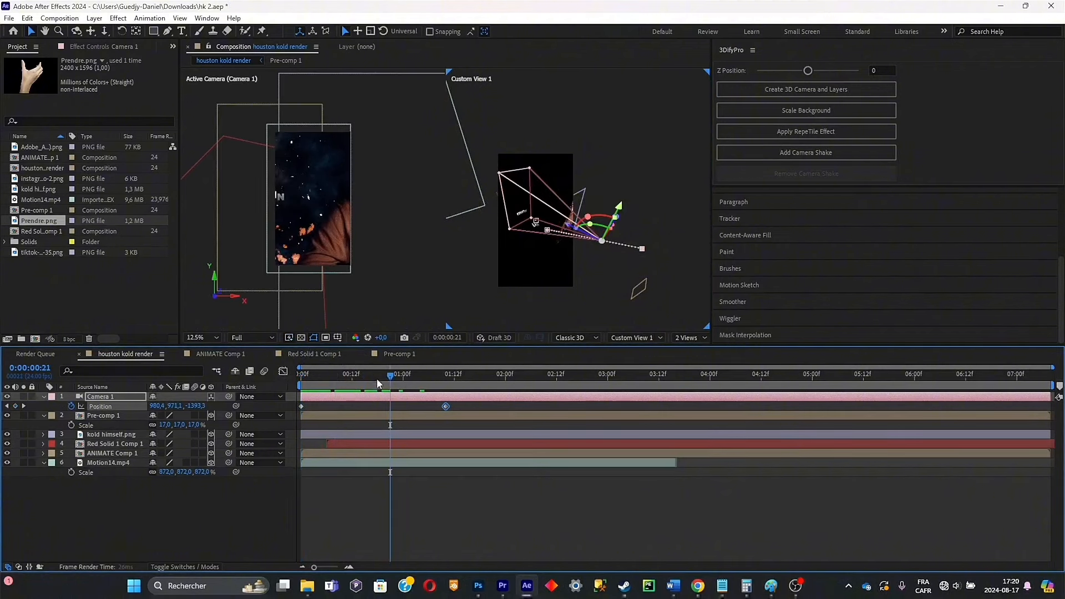
# At 0:00:14, slide ANIMATE Comp 1 and Red Solid 1 Comp 1 along X so the text comes into the camera's frame
pyautogui.click(516, 210)
pyautogui.click(517, 177)
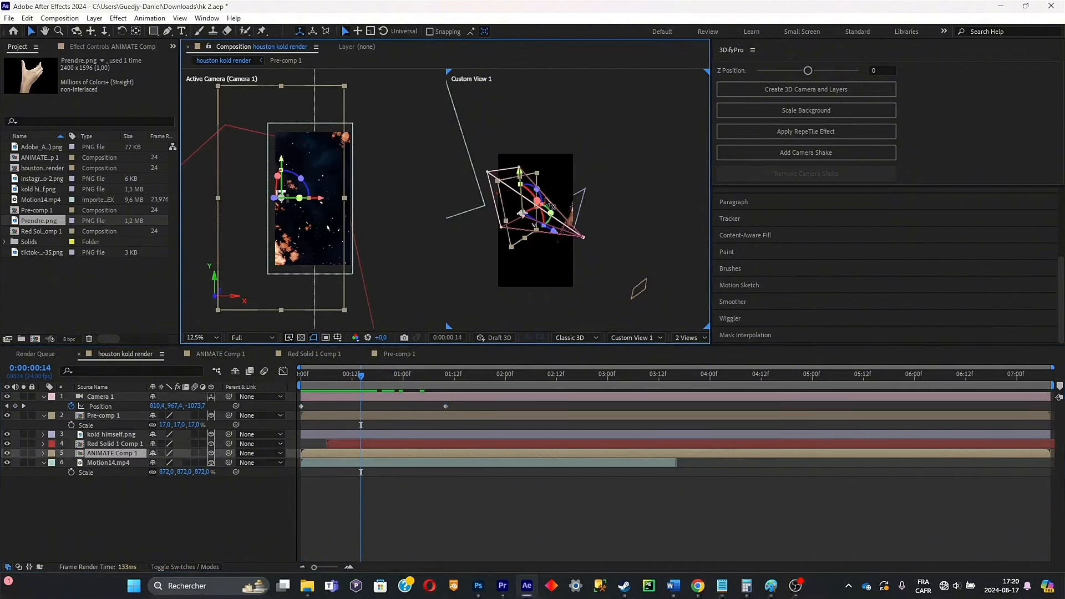
pyautogui.moveTo(548, 210)
pyautogui.mouseDown()
pyautogui.moveTo(502, 188)
pyautogui.moveTo(565, 197)
pyautogui.moveTo(557, 203)
pyautogui.mouseUp()
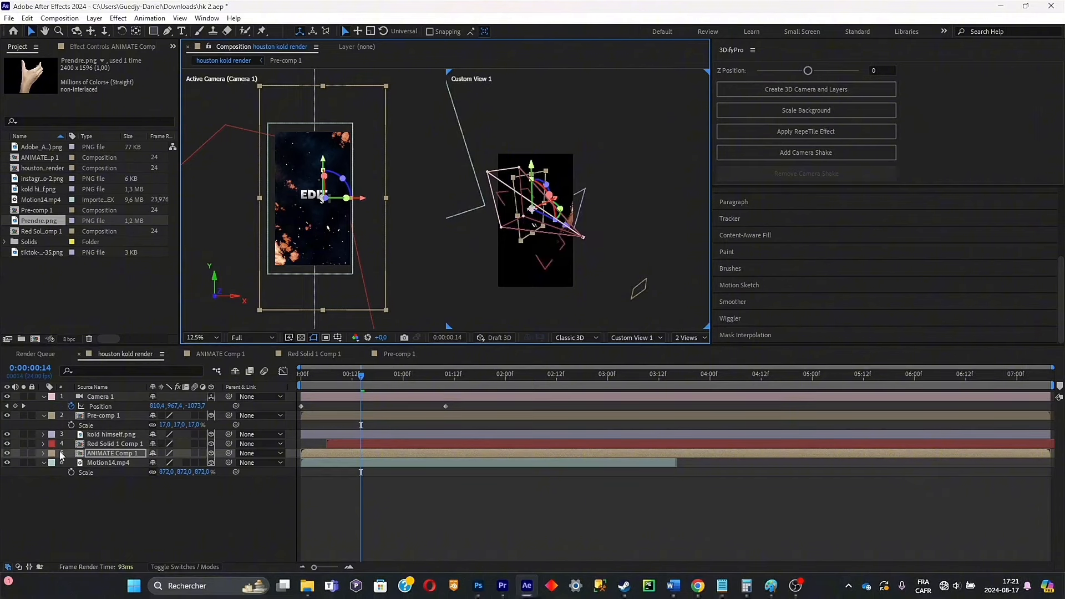
pyautogui.click(113, 443)
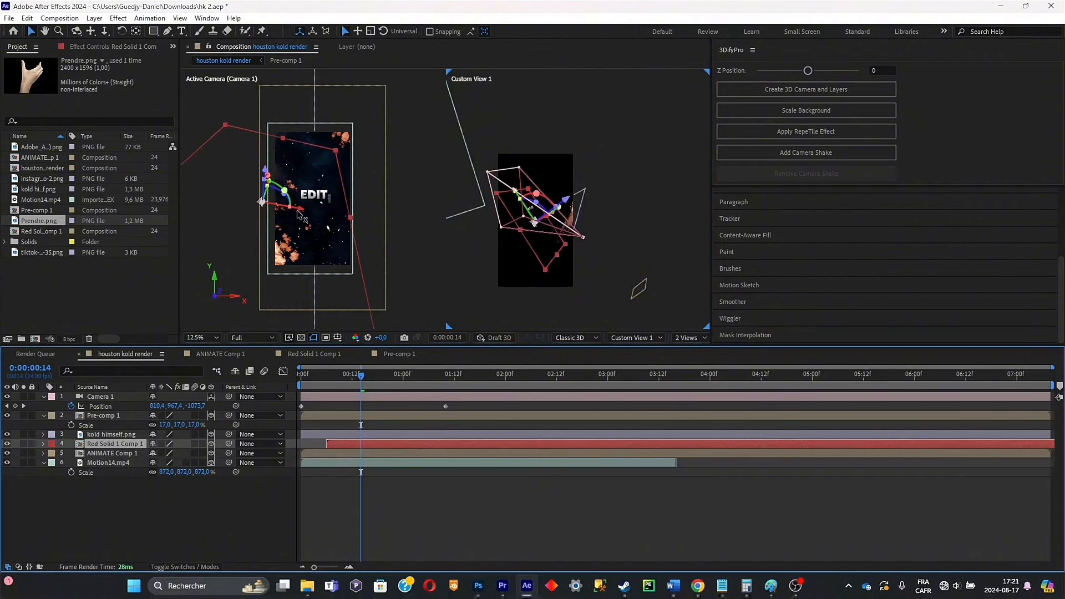
pyautogui.moveTo(300, 214); pyautogui.dragTo(358, 222)
# Set Camera 1's starting position to 664.4, 960, 472.9 at 0:00:00 and preview the move
pyautogui.moveTo(356, 380); pyautogui.dragTo(268, 386)
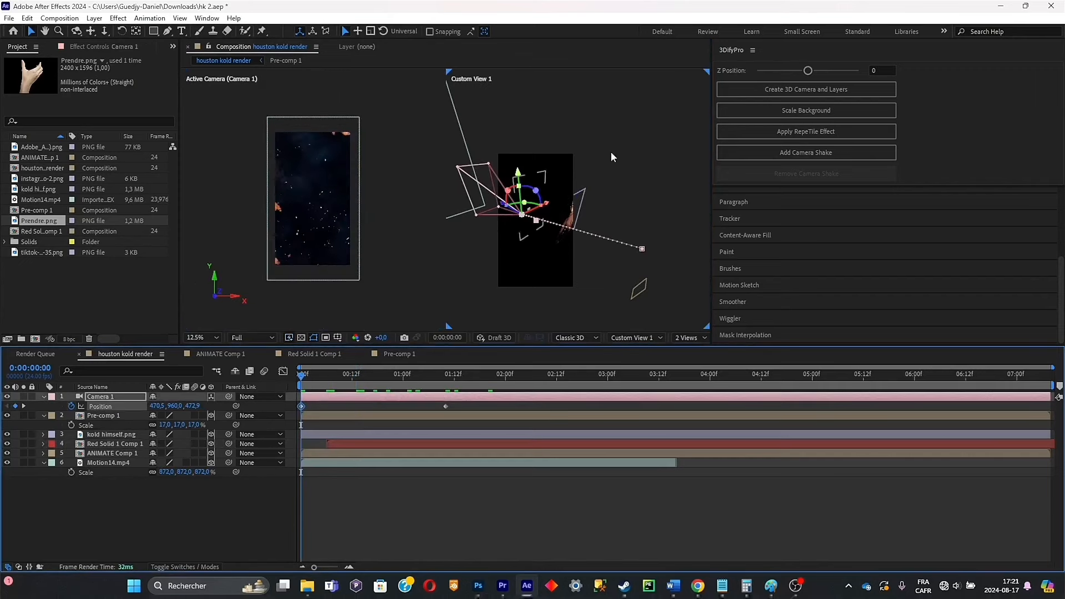
pyautogui.click(557, 206)
pyautogui.press('space')
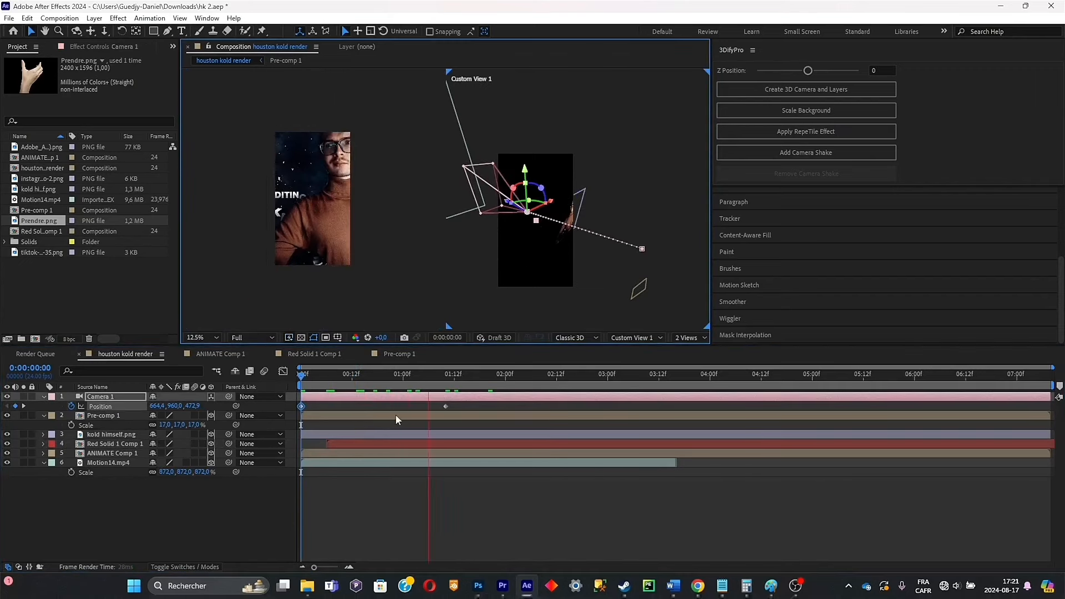
pyautogui.press('space')
# At 0:01:05, slide Red Solid 1 Comp 1 sideways along its X axis beneath the EDITING line and preview it
pyautogui.click(297, 213)
pyautogui.moveTo(315, 211); pyautogui.dragTo(341, 214)
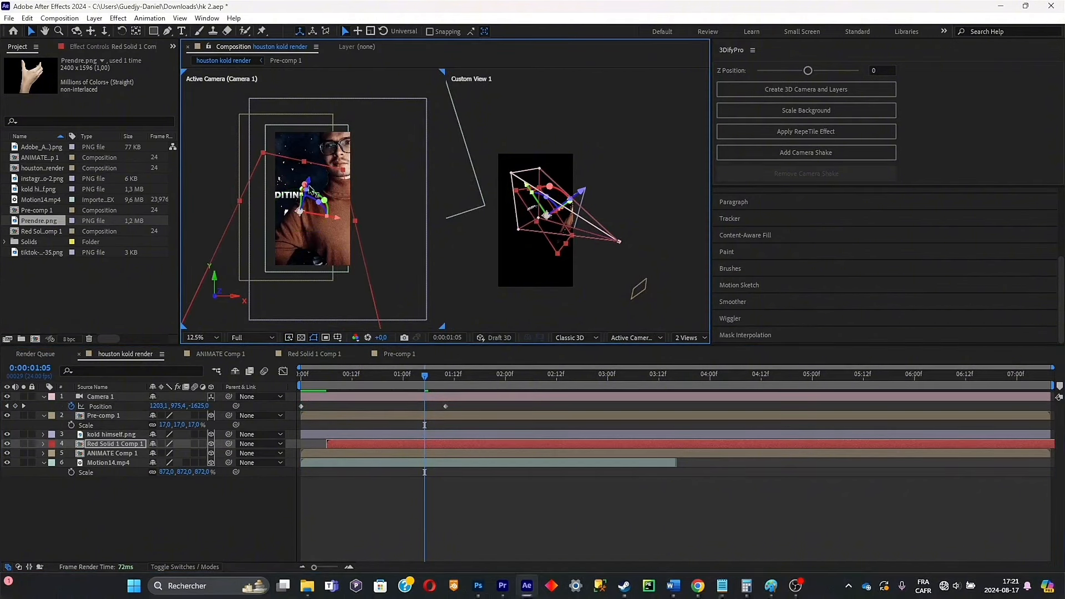
pyautogui.press('space')
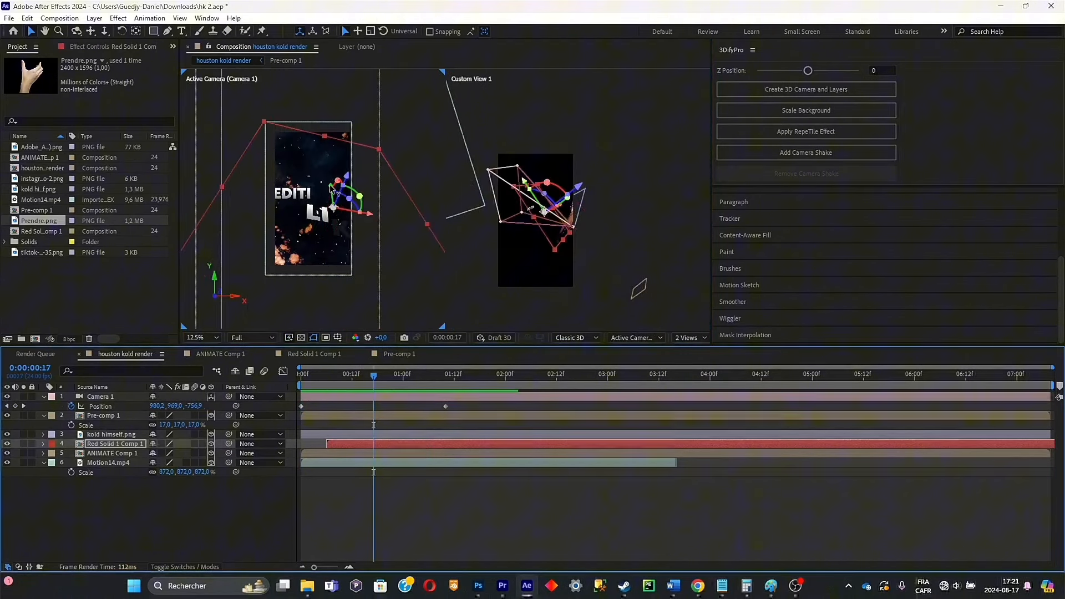
# Scale Red Solid 1 Comp 1 to 160% and reposition its text just beneath the EDITING line at 0:00:17
pyautogui.click(331, 189)
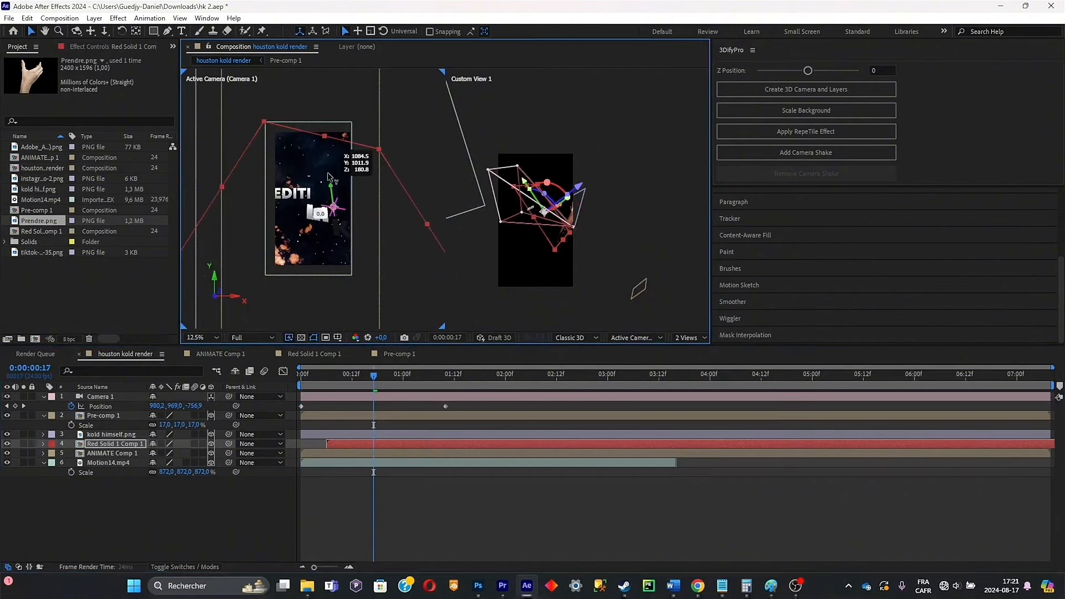
pyautogui.press('s')
pyautogui.moveTo(185, 453); pyautogui.dragTo(219, 453)
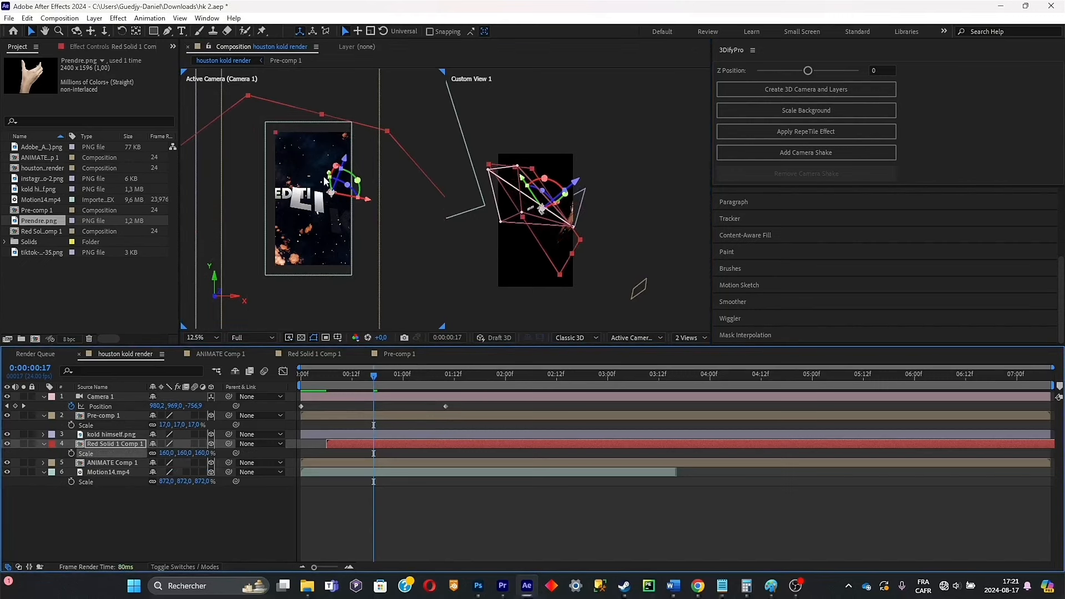
pyautogui.moveTo(327, 174); pyautogui.dragTo(358, 226)
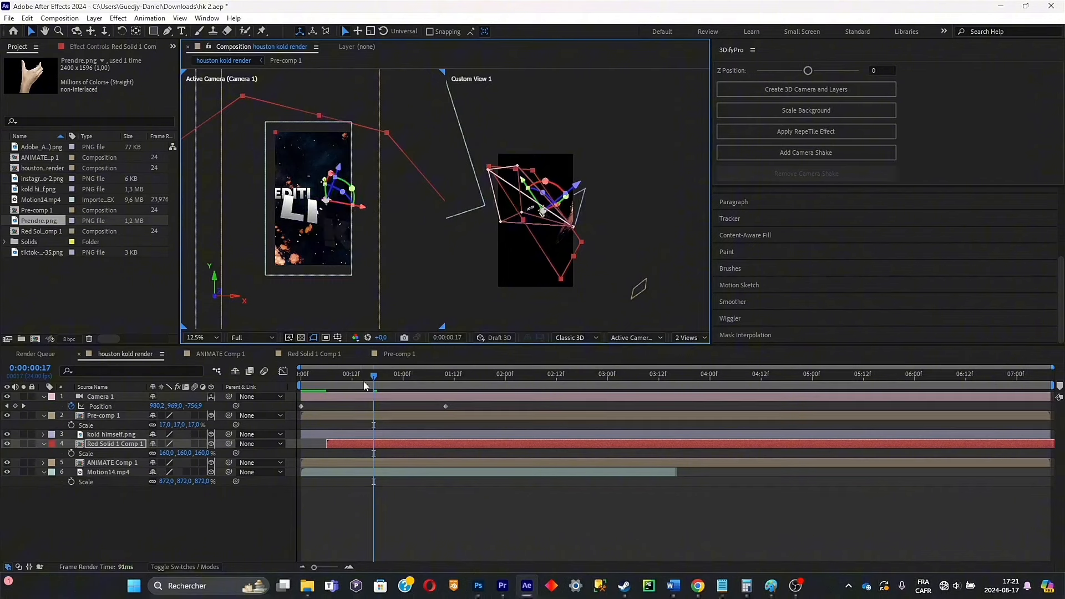
# Apply Easy Ease to both of Camera 1's Position keyframes and preview the smoothed move
pyautogui.moveTo(360, 376); pyautogui.dragTo(272, 396)
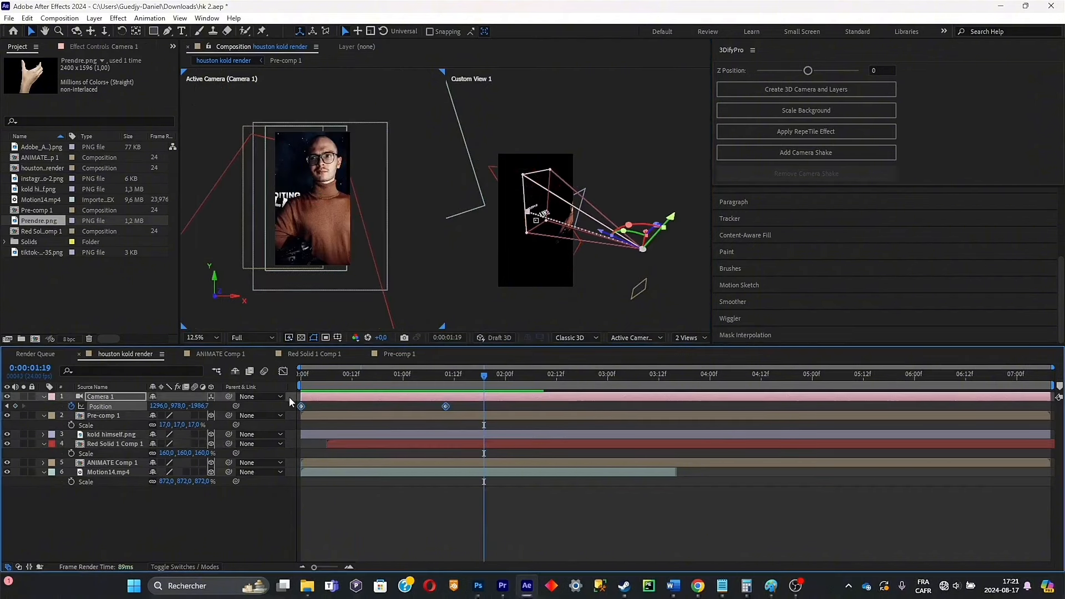
pyautogui.press('F9')
pyautogui.moveTo(394, 377); pyautogui.dragTo(317, 391)
pyautogui.press('space')
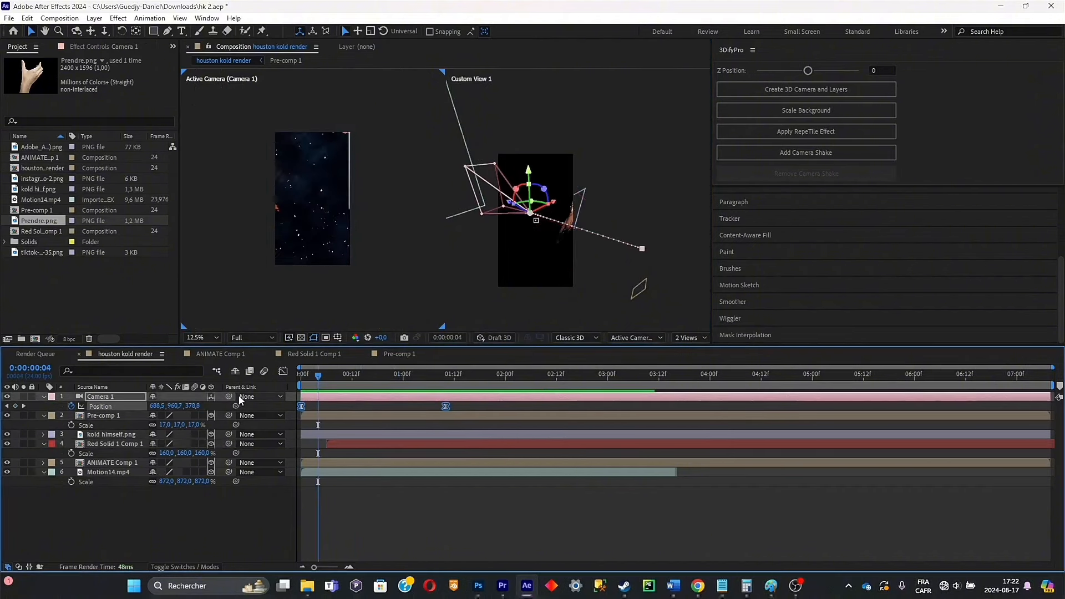
pyautogui.press('space')
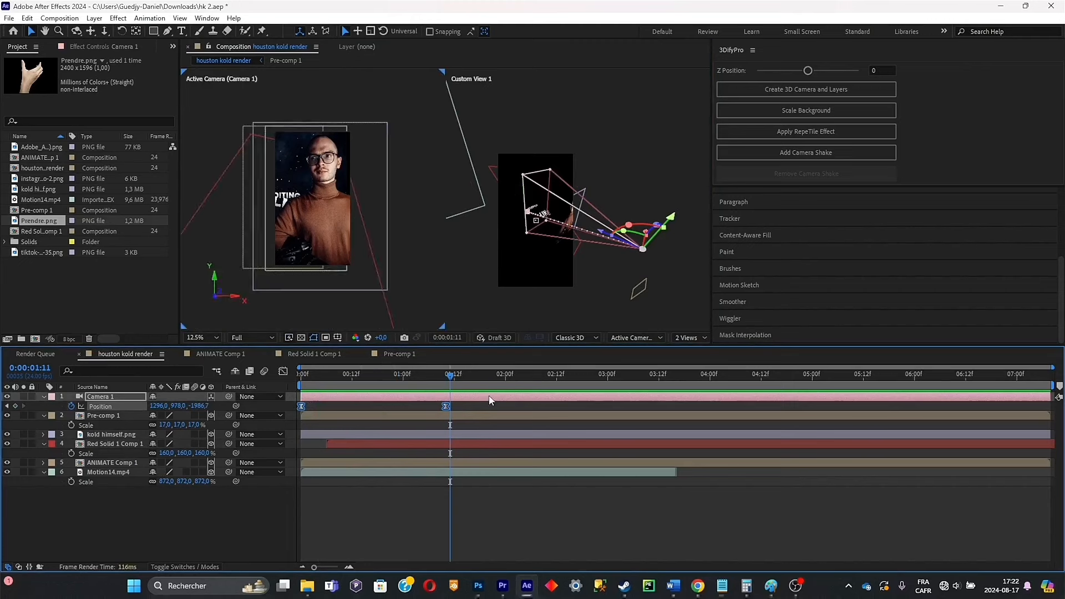
# At 0:02:05, add a Camera 1 Position keyframe with the camera pulled back to Z -3990.3
pyautogui.press('space')
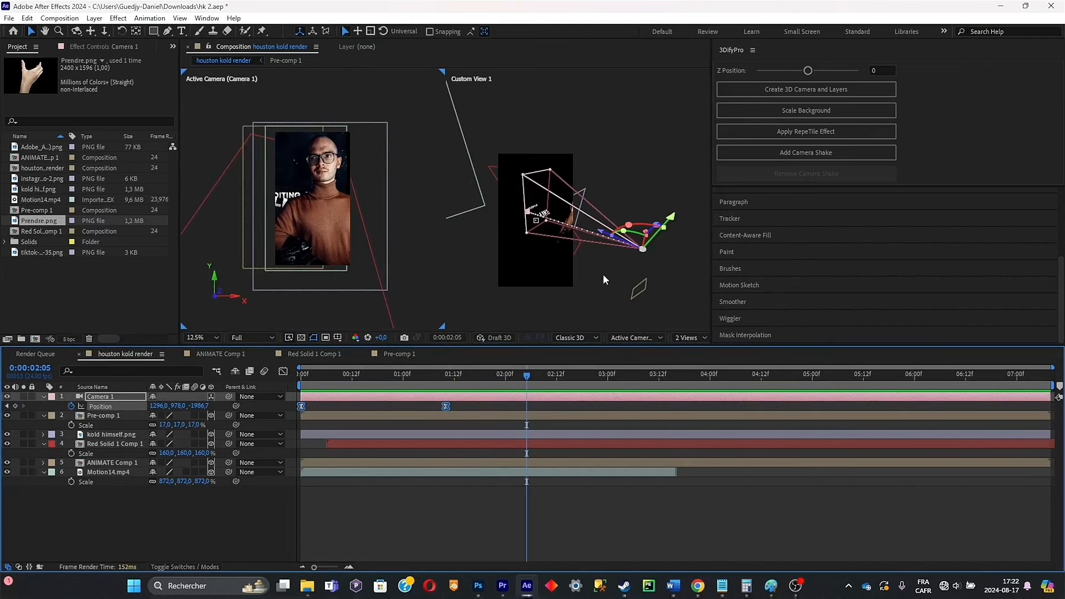
pyautogui.click(604, 274)
pyautogui.moveTo(602, 233); pyautogui.dragTo(880, 411)
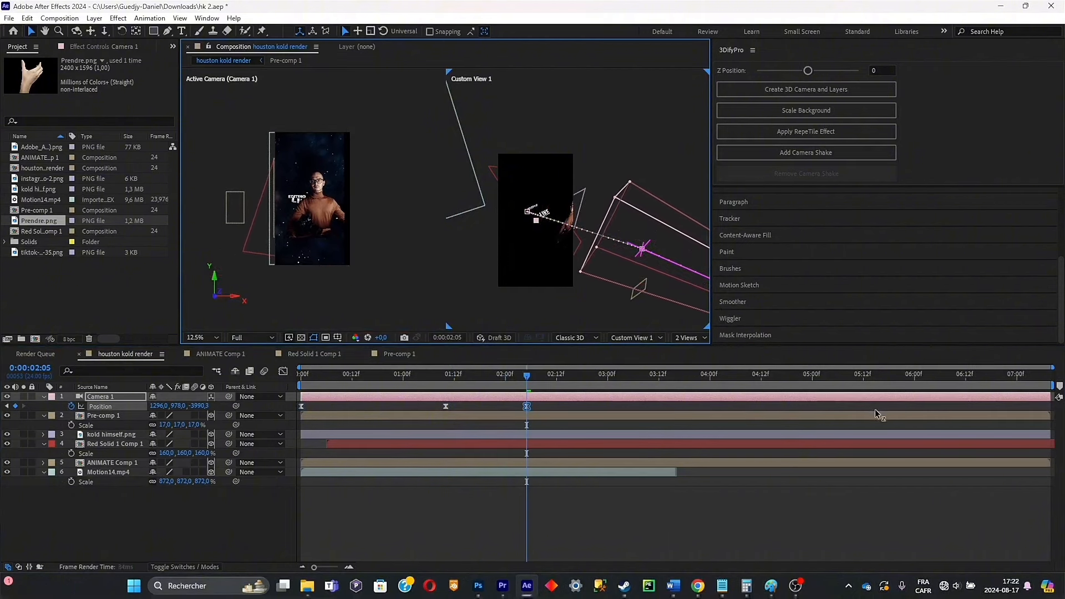
# At 0:02:04, centre Pre-comp 1 horizontally in the camera's frame, scale it to 55%, and lower it towards the frame's bottom edge
pyautogui.scroll(-2, 549, 245)
pyautogui.press('pageup')
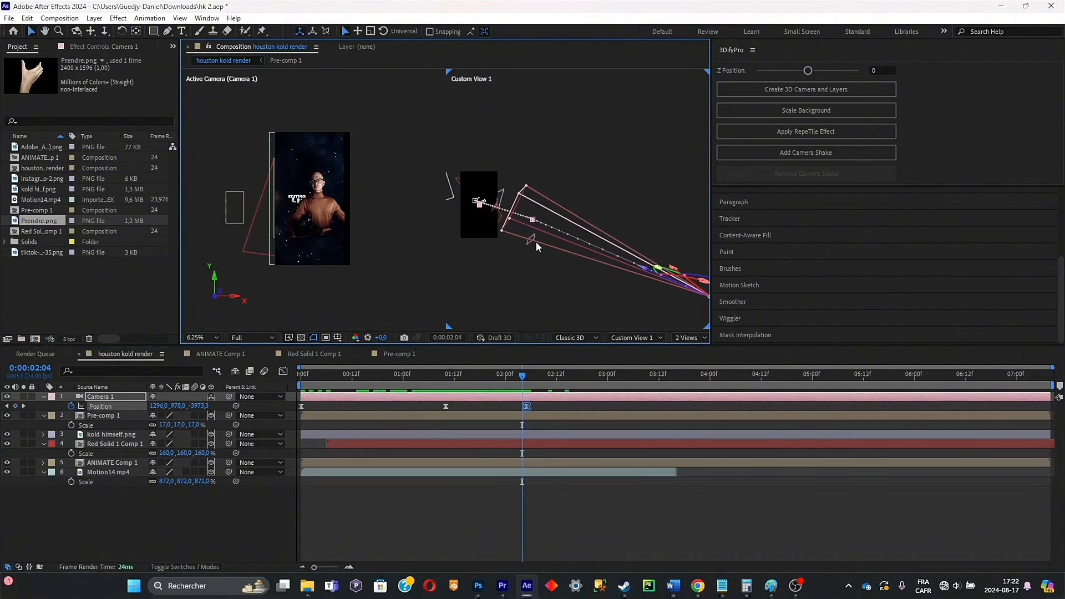
pyautogui.click(532, 238)
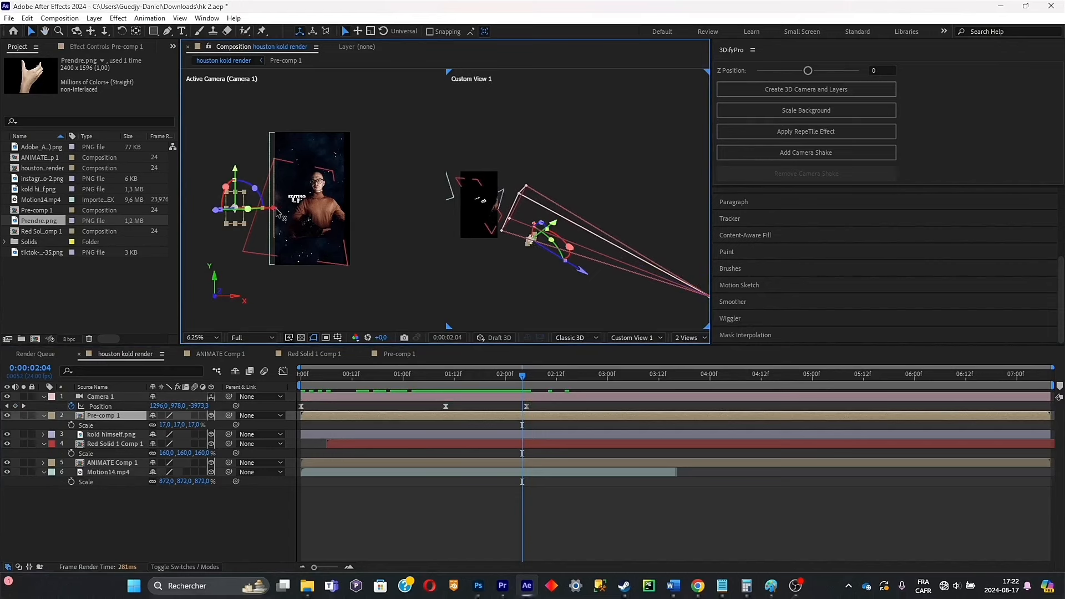
pyautogui.moveTo(277, 209); pyautogui.dragTo(318, 214)
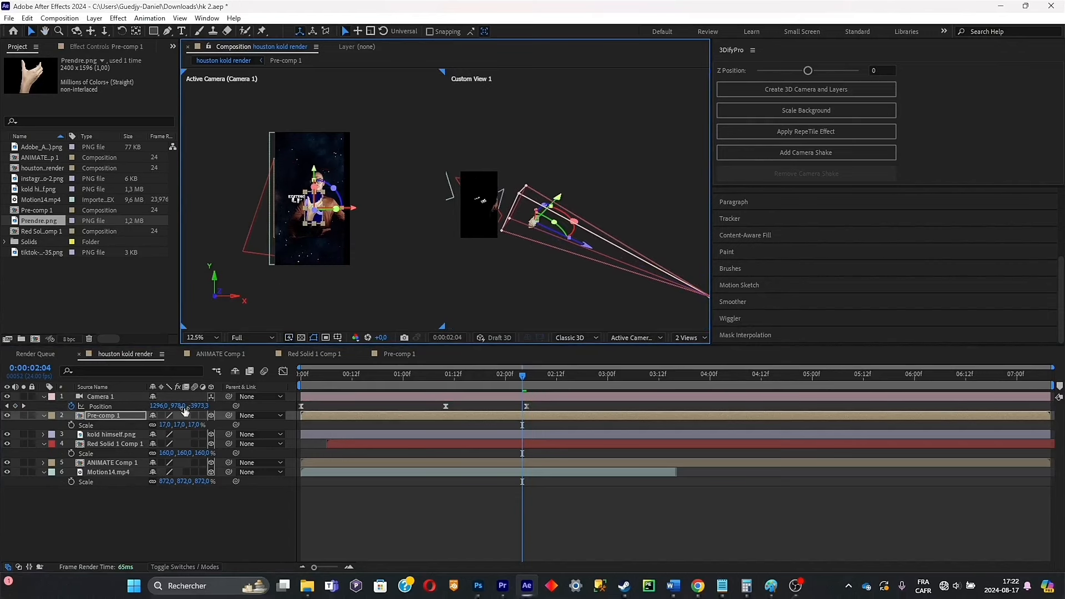
pyautogui.press('p')
pyautogui.press('s')
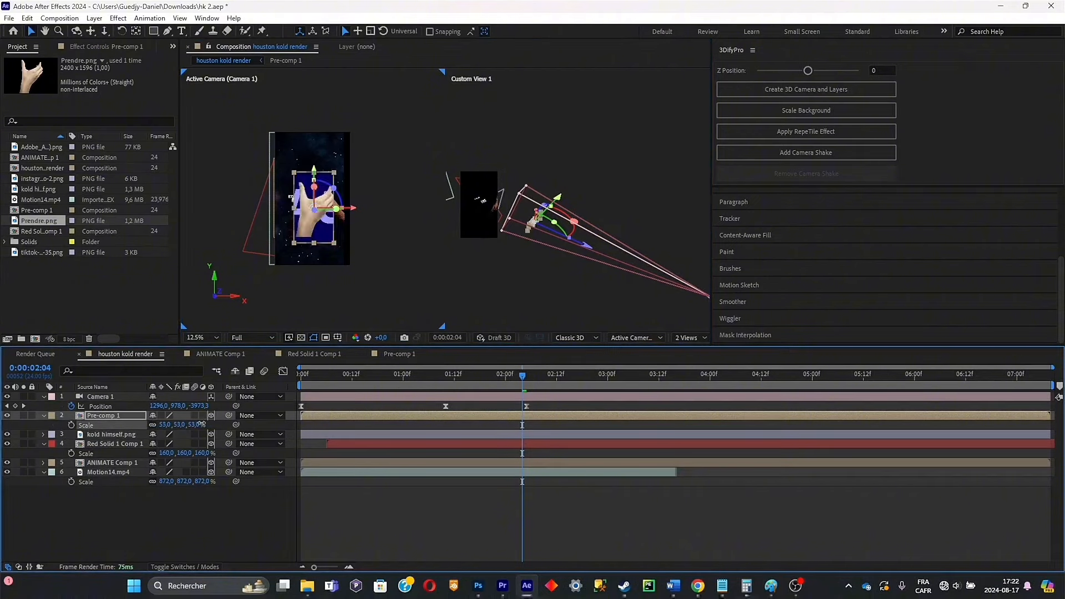
pyautogui.moveTo(314, 183); pyautogui.dragTo(322, 187)
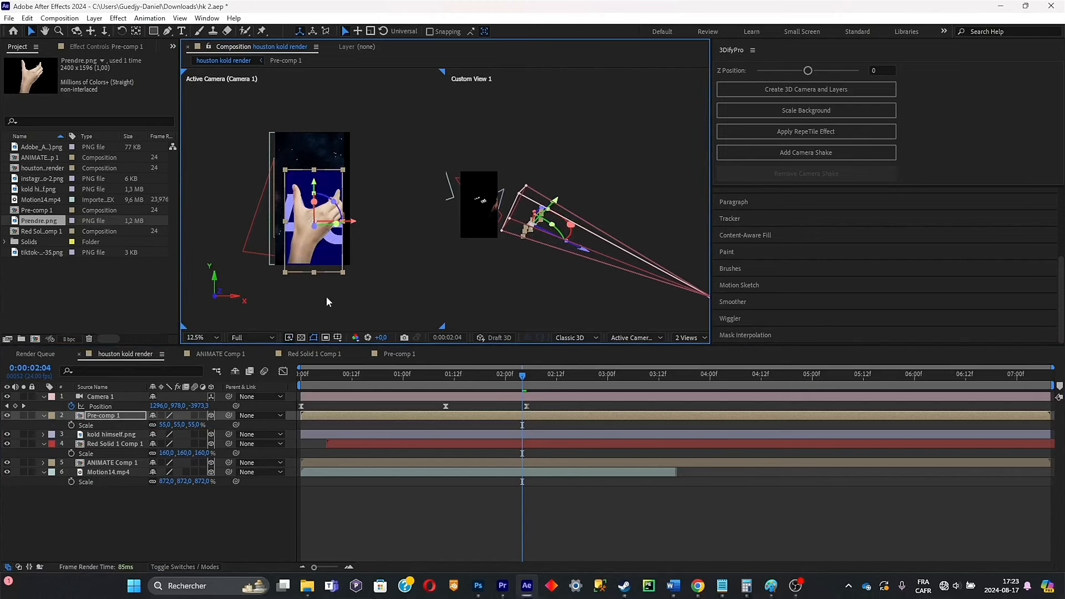
# In Pre-comp 1, scale down the Prendre.png hand and move it to the bottom of the frame at position 652, 1552
pyautogui.doubleClick(112, 416)
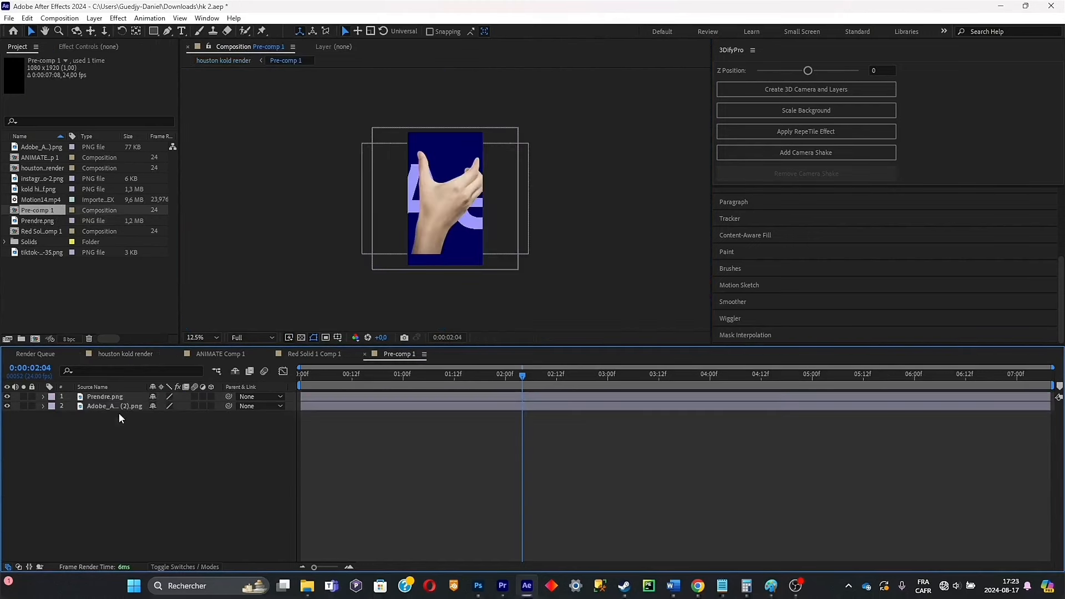
pyautogui.click(443, 160)
pyautogui.press('s')
pyautogui.moveTo(190, 407); pyautogui.dragTo(161, 508)
pyautogui.press('p')
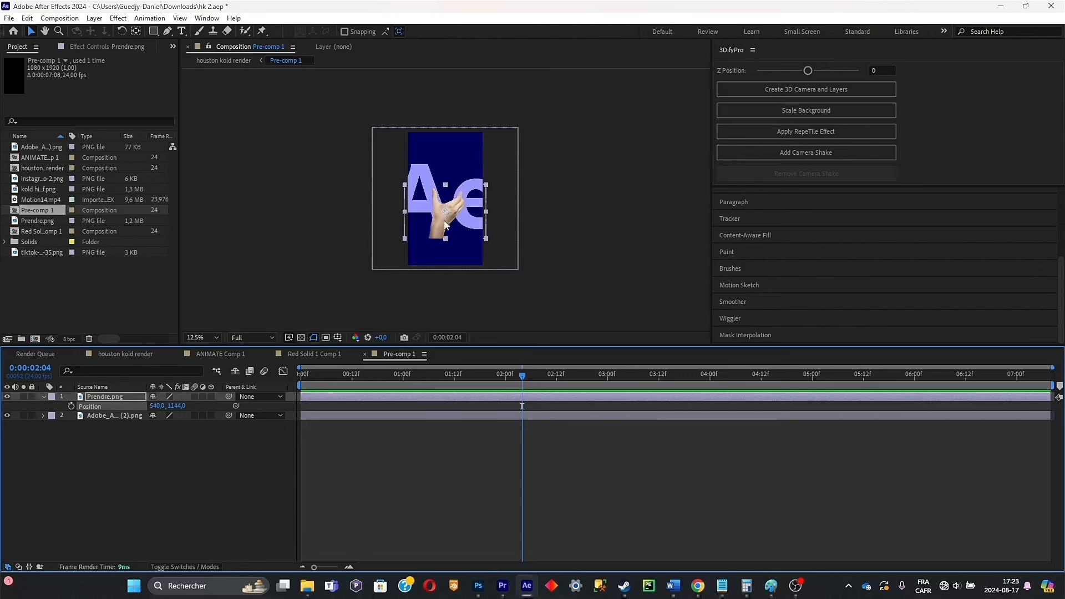
pyautogui.moveTo(445, 224); pyautogui.dragTo(461, 257)
# Scale the Adobe After Effects icon layer to 19% and place it between the hand's thumb and fingers
pyautogui.click(107, 419)
pyautogui.press('s')
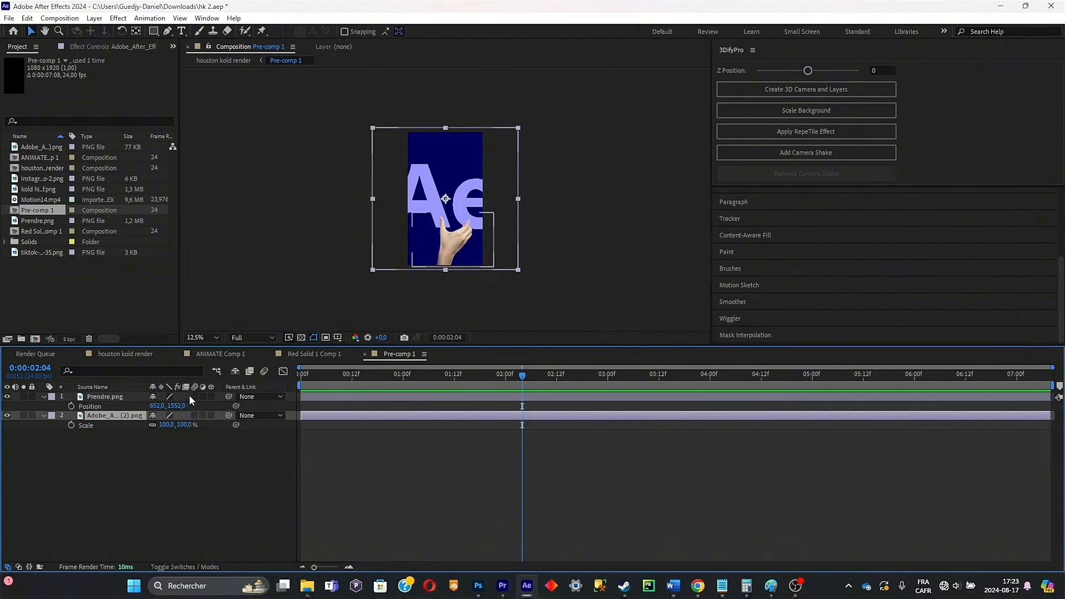
pyautogui.moveTo(185, 425)
pyautogui.mouseDown()
pyautogui.moveTo(145, 426)
pyautogui.moveTo(177, 426)
pyautogui.mouseUp()
pyautogui.press('.')
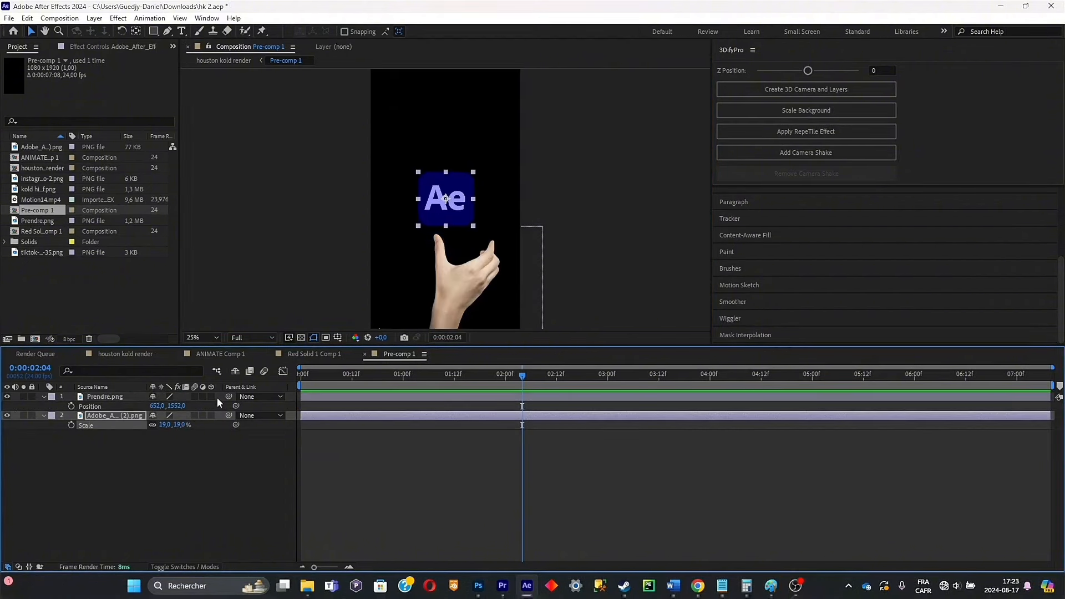
pyautogui.moveTo(454, 211); pyautogui.dragTo(471, 256)
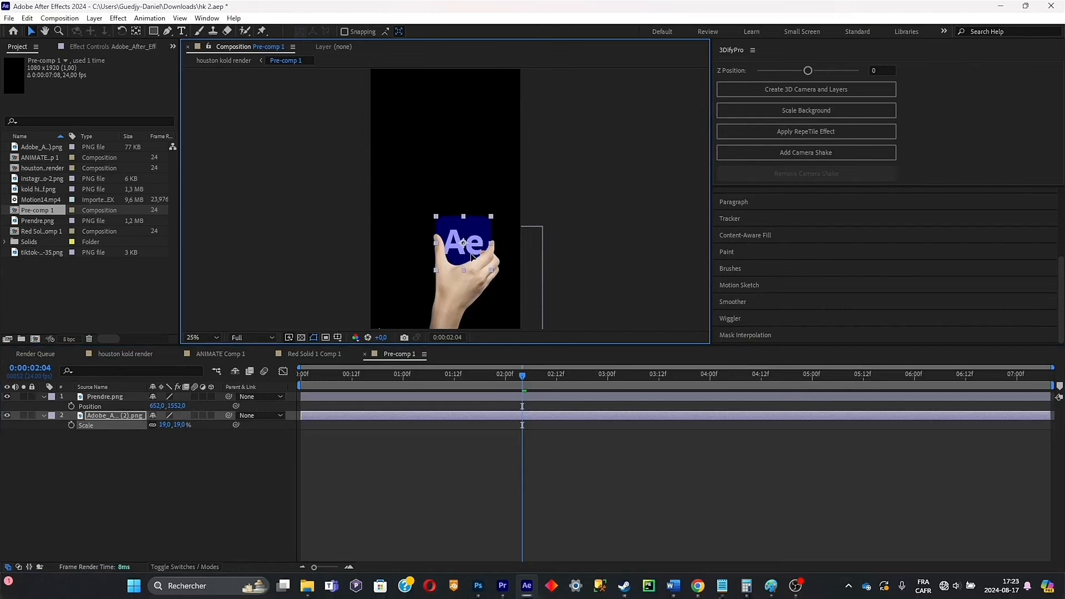
pyautogui.press(',')
pyautogui.press('.')
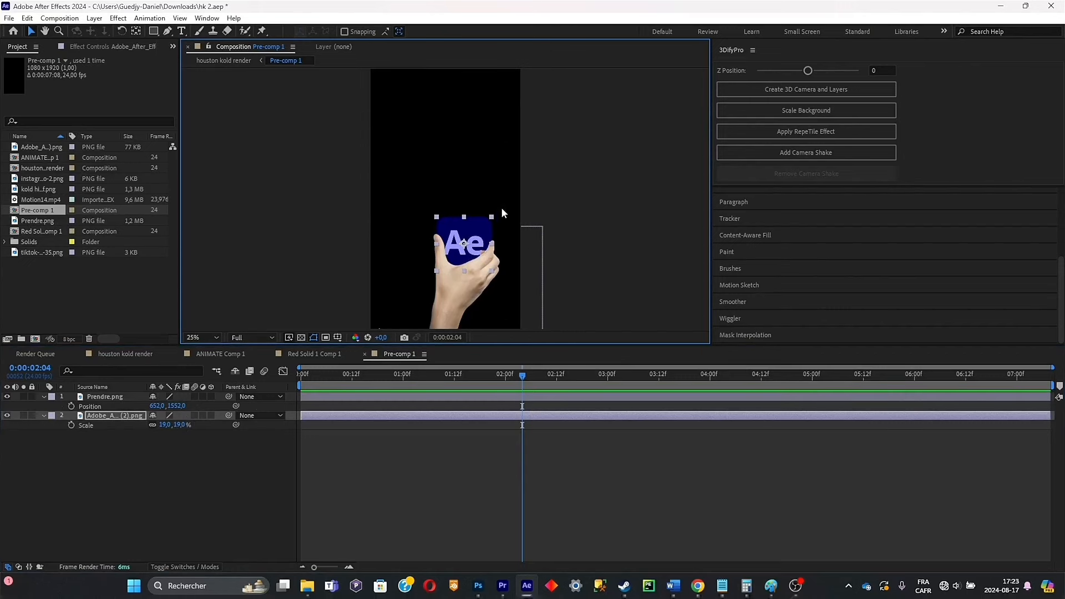
pyautogui.press(',')
# Move the hand and icon together to centre the icon, with Prendre.png at 596, 1544, and return to houston kold render
pyautogui.keyDown('ctrl'); pyautogui.click(125, 397); pyautogui.keyUp('ctrl')
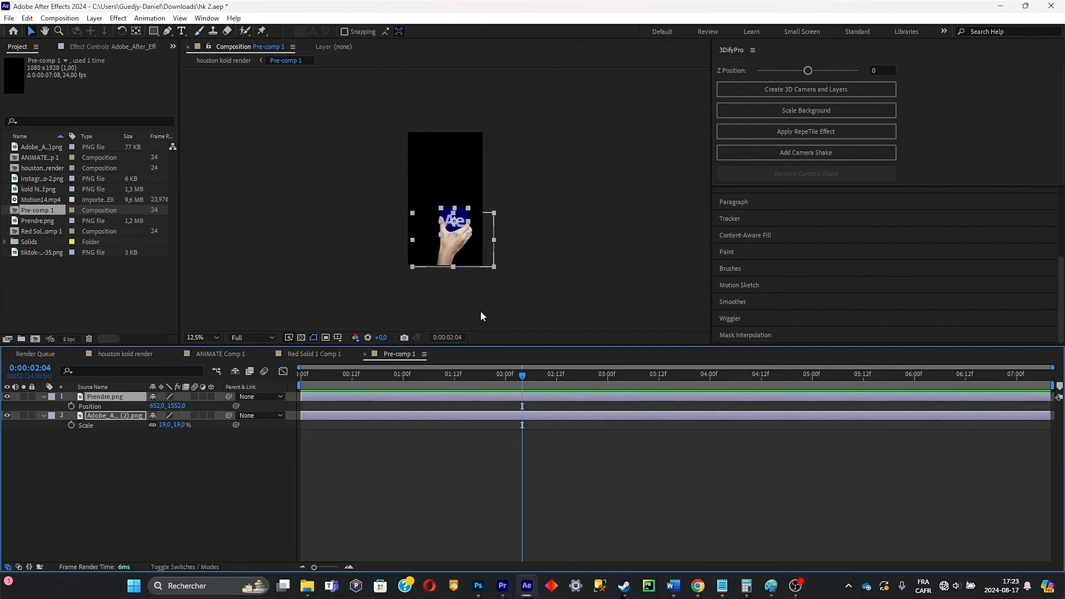
pyautogui.moveTo(467, 252); pyautogui.dragTo(464, 188)
pyautogui.click(455, 466)
pyautogui.scroll(3, 479, 196)
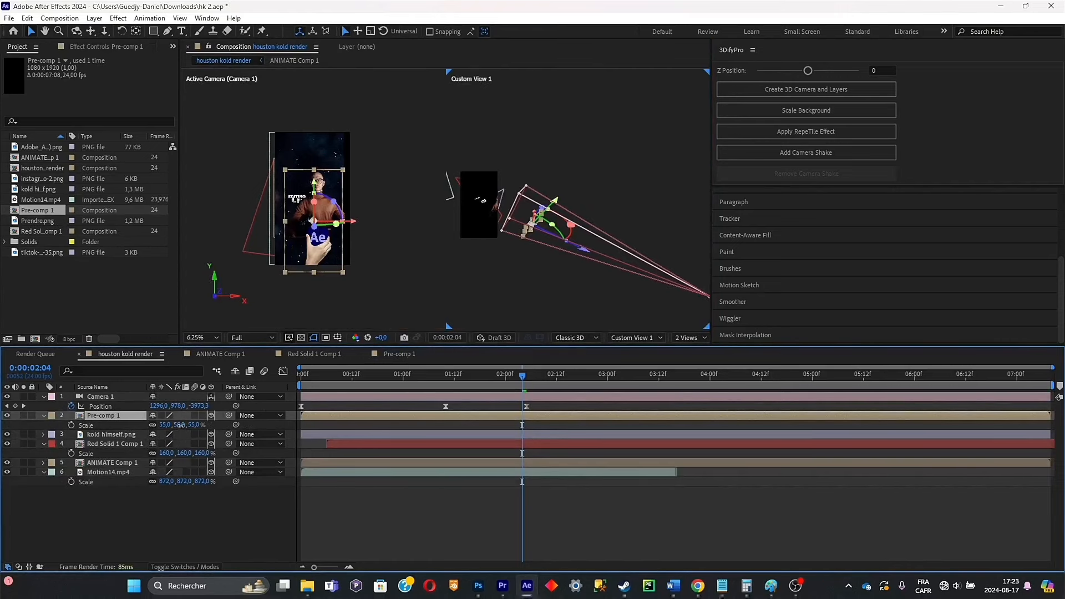
# Scale Pre-comp 1 to 117% and reposition it so the hand rises from the bottom edge of the camera's frame
pyautogui.moveTo(180, 425); pyautogui.dragTo(200, 425)
pyautogui.click(318, 230)
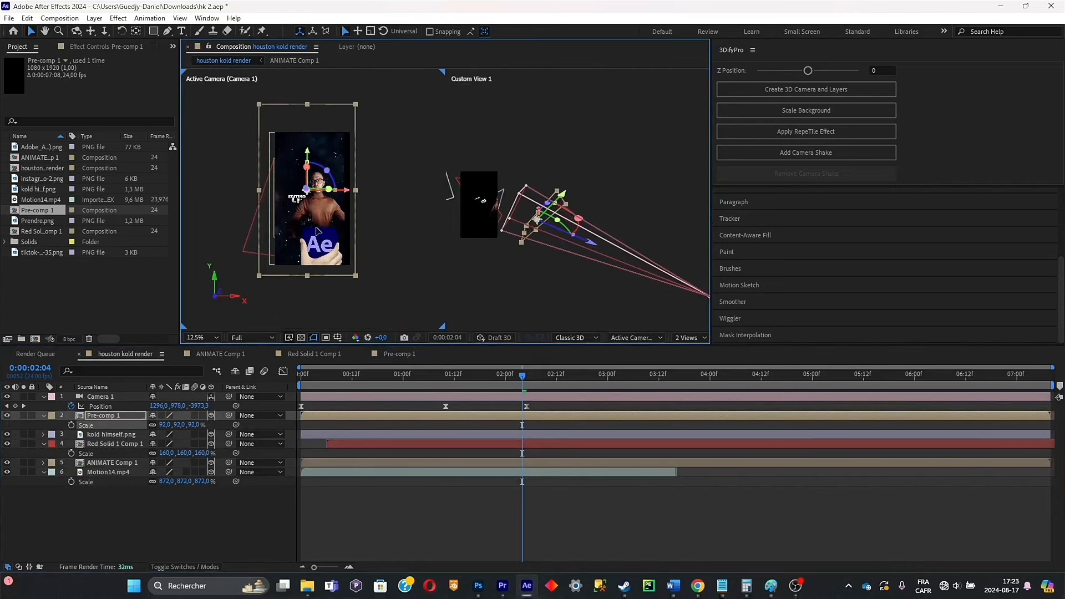
pyautogui.moveTo(317, 231)
pyautogui.mouseDown()
pyautogui.moveTo(322, 223)
pyautogui.moveTo(326, 239)
pyautogui.mouseUp()
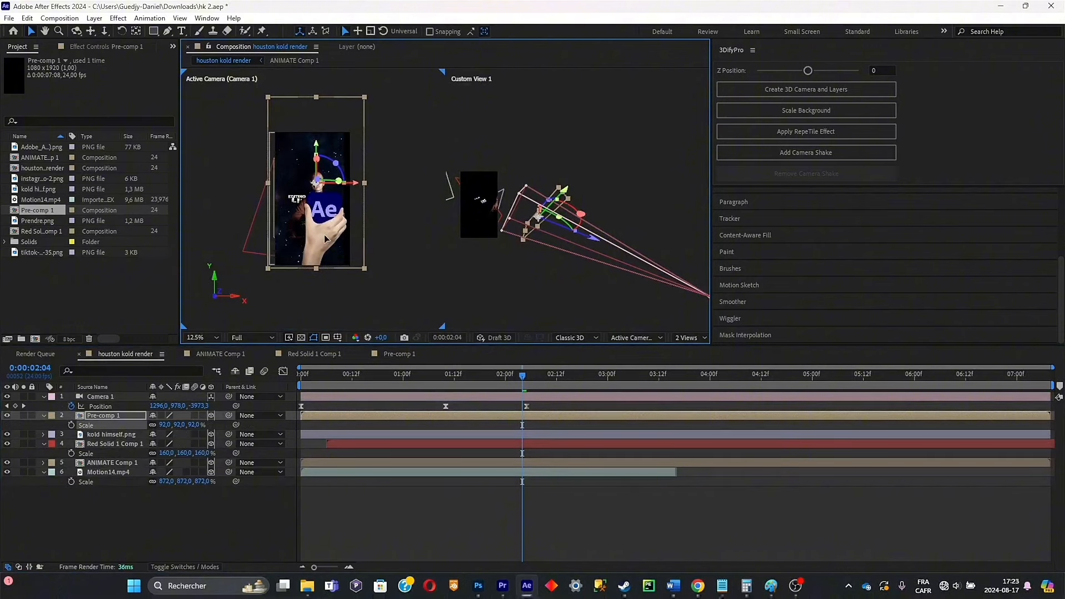
pyautogui.moveTo(180, 424); pyautogui.dragTo(194, 425)
pyautogui.moveTo(329, 269); pyautogui.dragTo(322, 252)
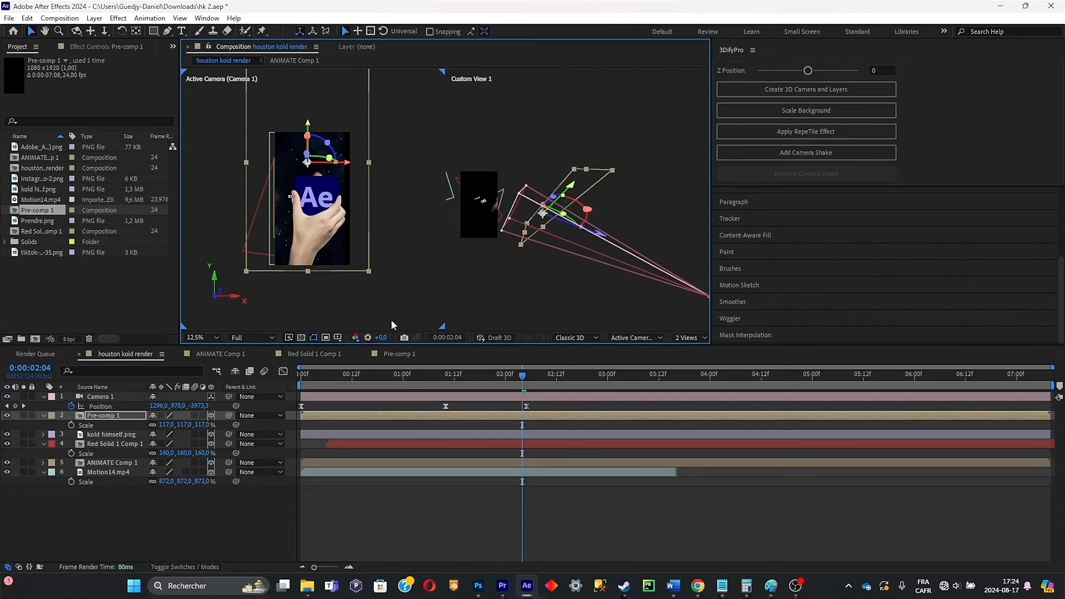
# At 0:01:15, add a Pre-comp 1 Position keyframe with Y set to 1257.8, below the camera's frame
pyautogui.moveTo(520, 382); pyautogui.dragTo(471, 384)
pyautogui.press('p')
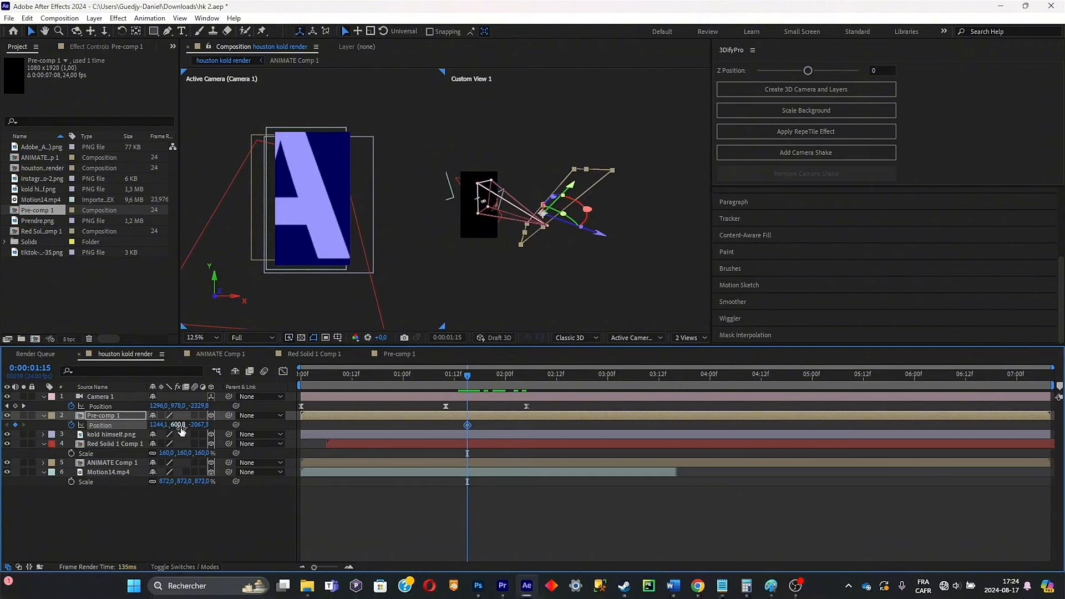
pyautogui.moveTo(179, 425); pyautogui.dragTo(622, 347)
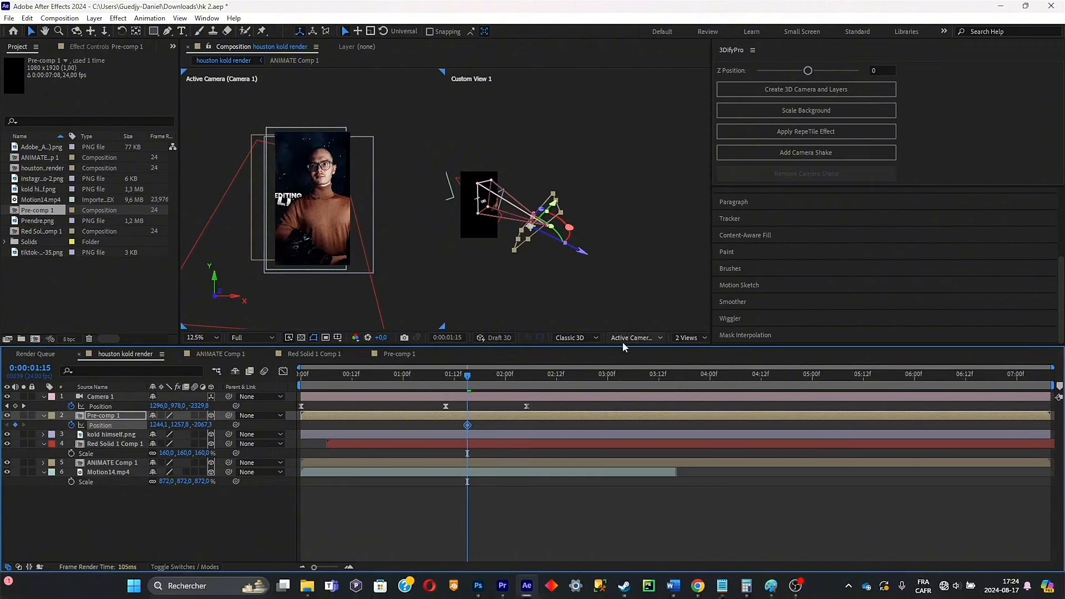
# At 0:02:00, keyframe Pre-comp 1's Position with Y 531.8, retime that keyframe to 0:02:12, and preview the rise
pyautogui.press('space')
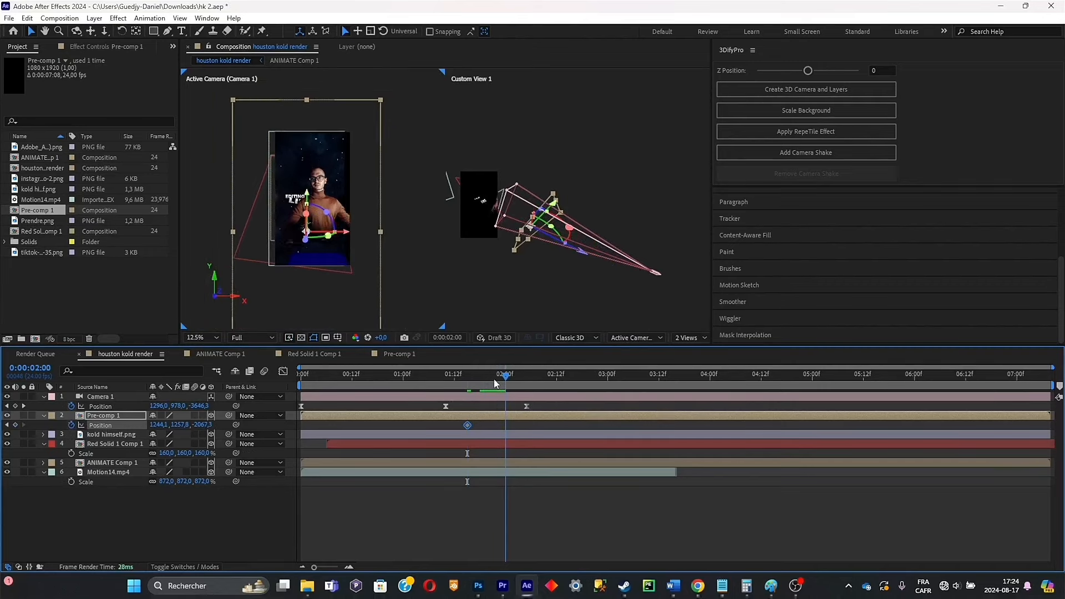
pyautogui.moveTo(147, 429); pyautogui.dragTo(83, 436)
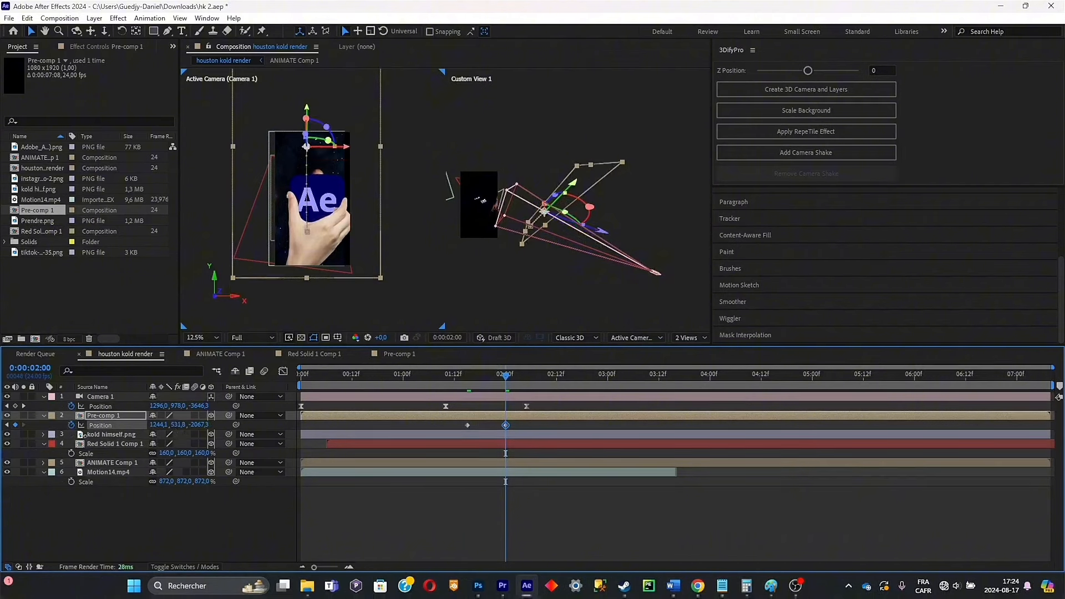
pyautogui.press('j')
pyautogui.moveTo(506, 425); pyautogui.dragTo(557, 422)
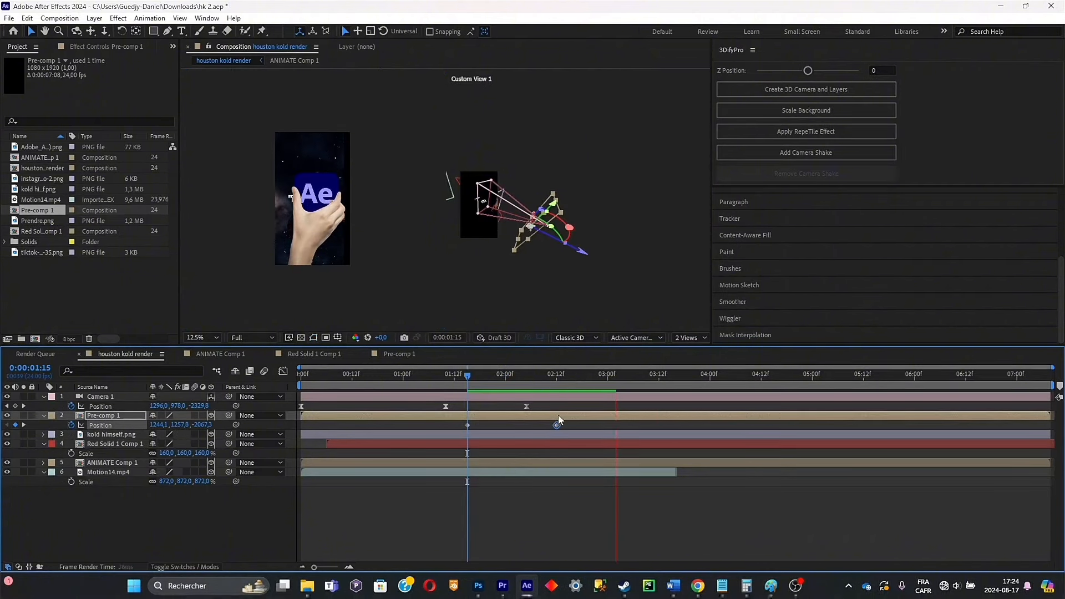
pyautogui.press('space')
pyautogui.click(450, 381)
pyautogui.press('space')
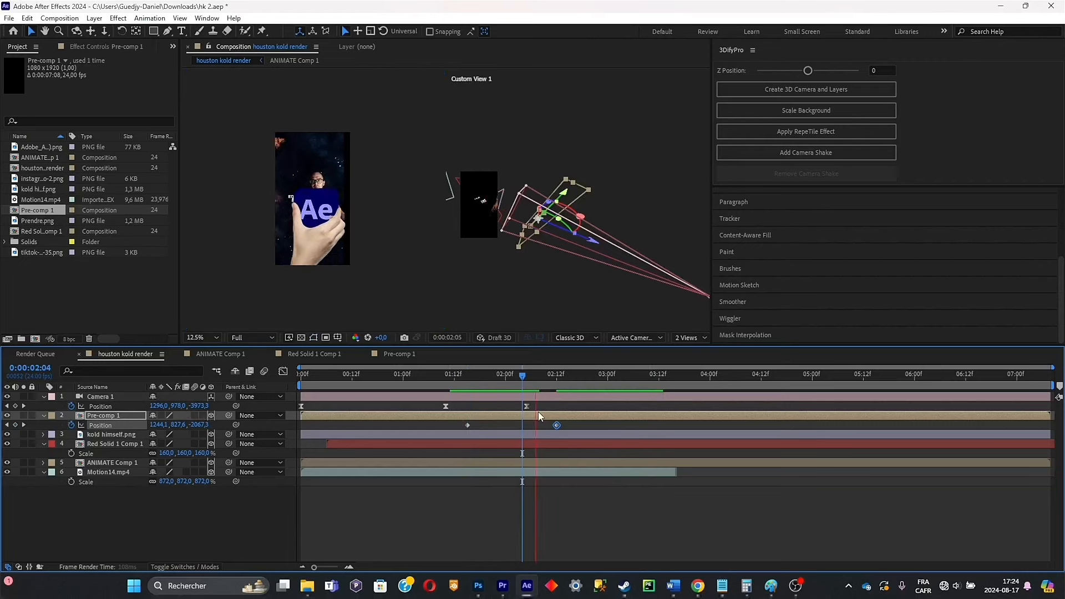
pyautogui.press('space')
# Retime Camera 1's last Position keyframe to 0:02:11, apply Easy Ease to both Pre-comp 1 Position keyframes, and preview the animation
pyautogui.click(567, 425)
pyautogui.press('space')
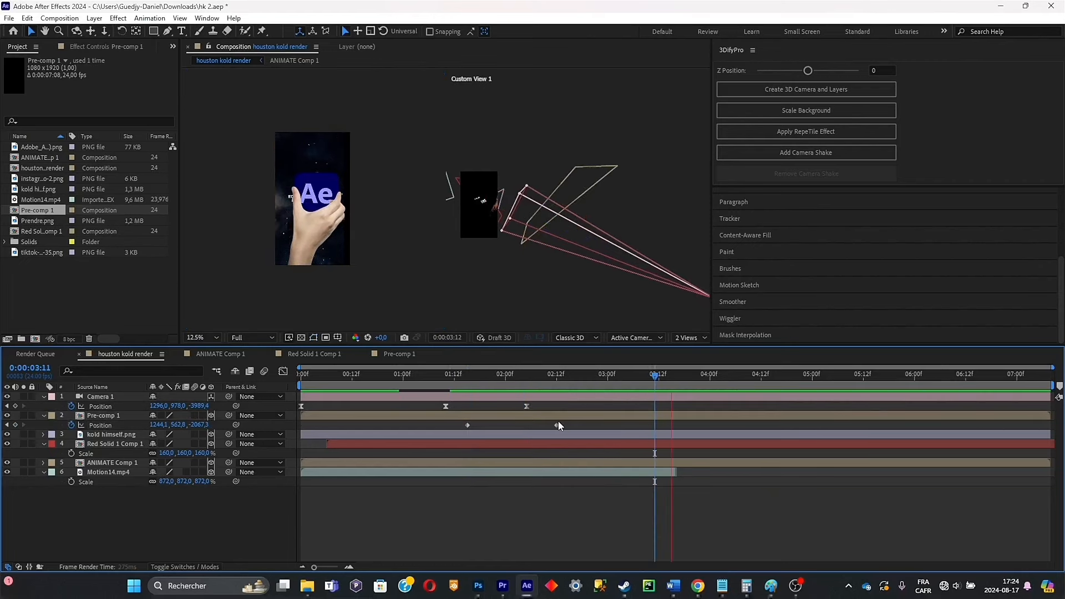
pyautogui.press('space')
pyautogui.moveTo(527, 407); pyautogui.dragTo(427, 421)
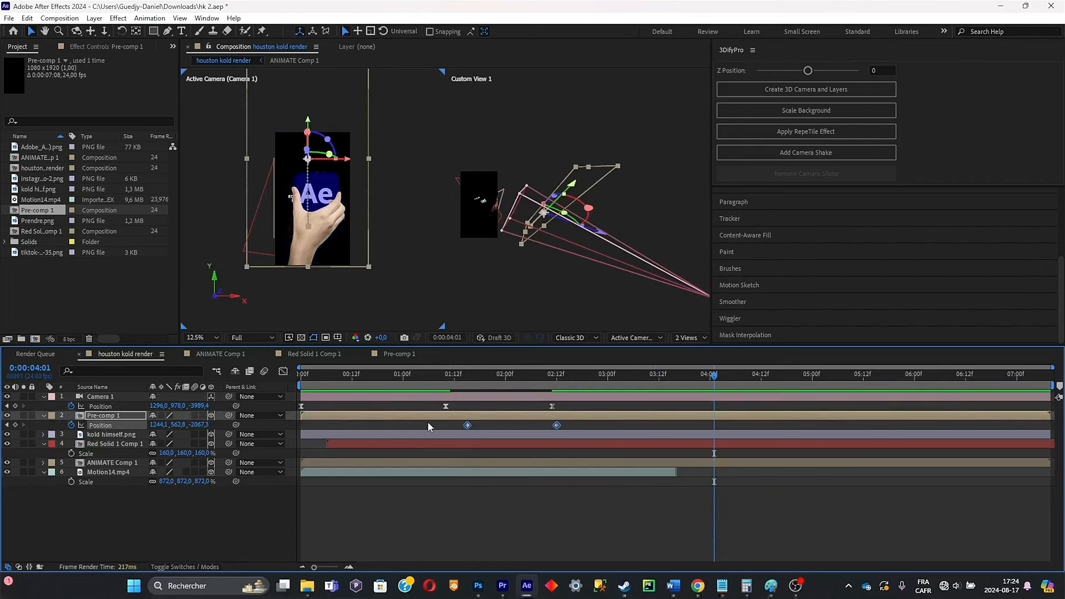
pyautogui.click(523, 377)
pyautogui.press('Home')
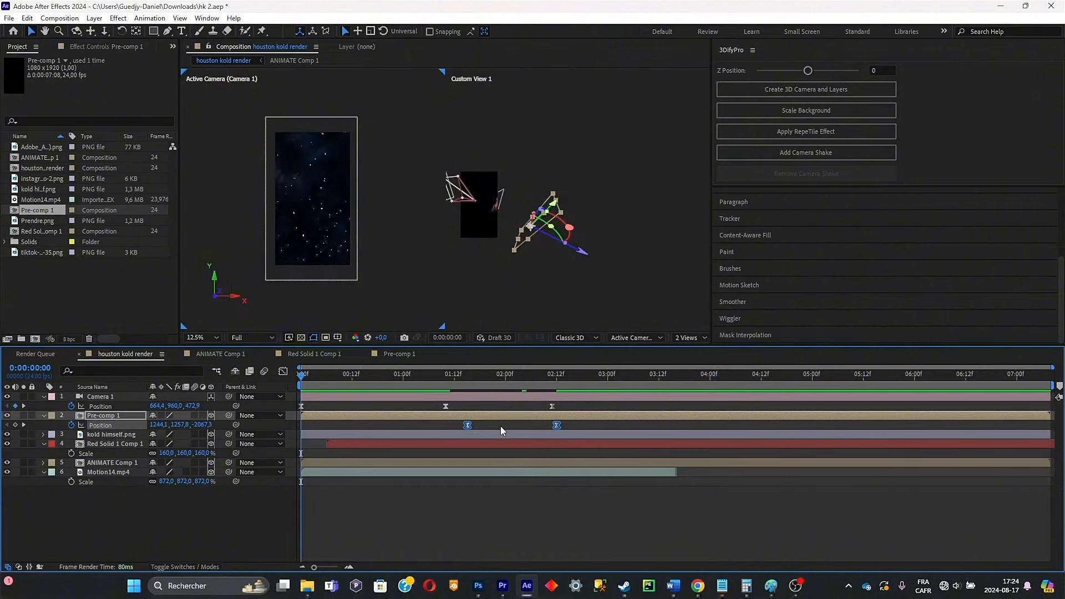
pyautogui.press('space')
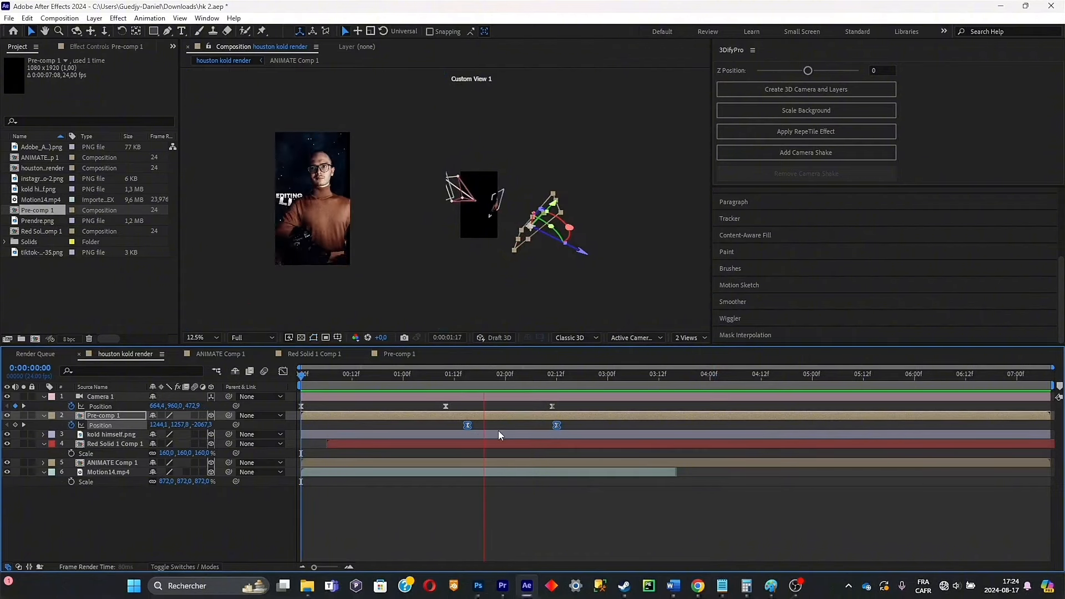
pyautogui.press('space')
# In Pre-comp 1, keyframe the hand's Position at 0:02:07, and lower it out of frame to Y 2330 at 0:02:18
pyautogui.moveTo(551, 376); pyautogui.dragTo(537, 415)
pyautogui.doubleClick(86, 417)
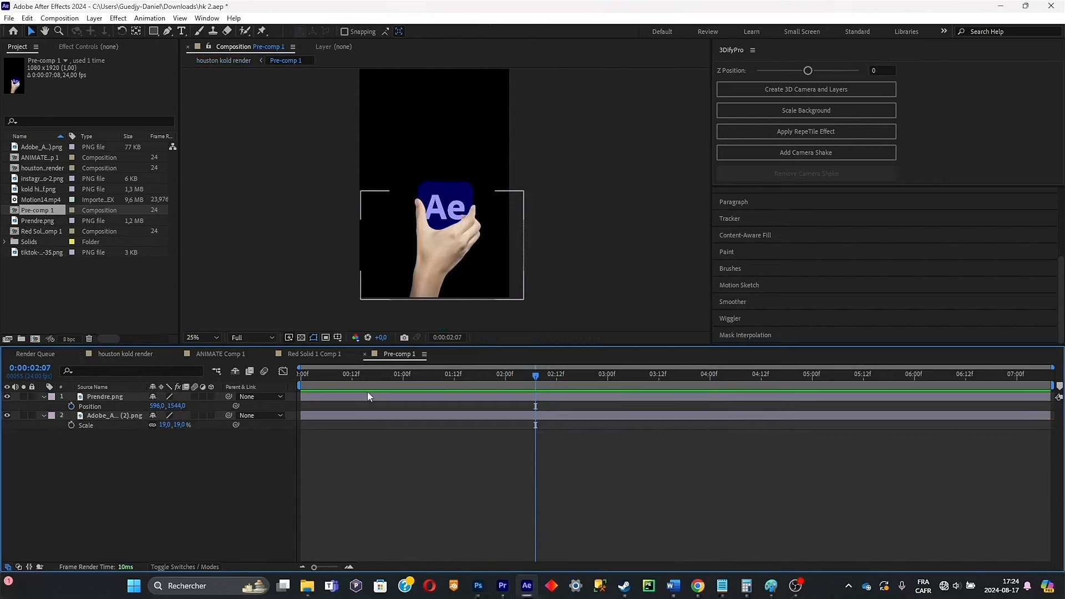
pyautogui.click(417, 287)
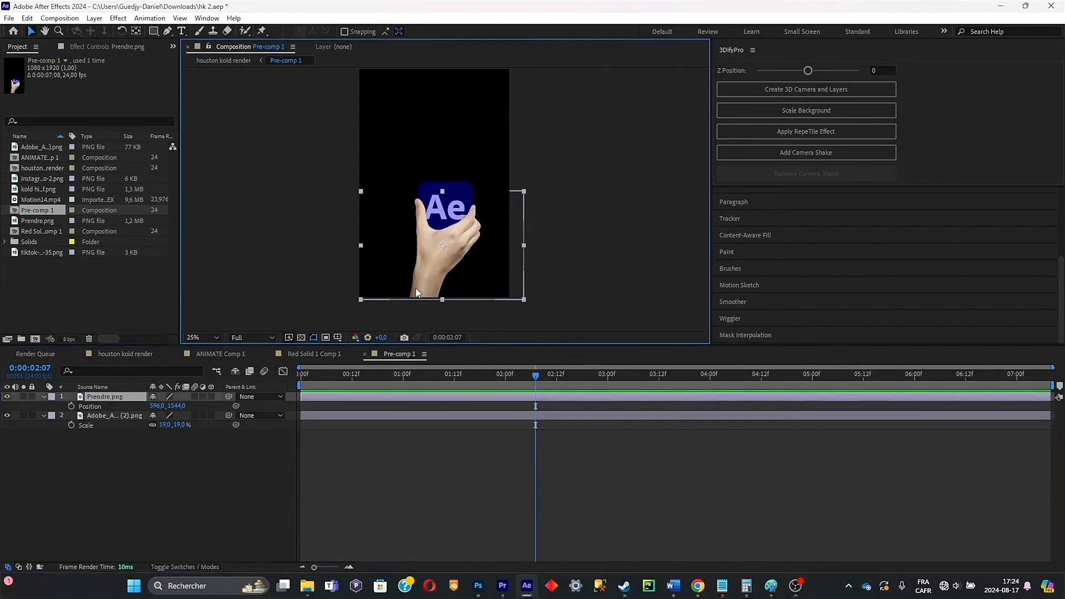
pyautogui.click(69, 406)
pyautogui.press('pagedown')
pyautogui.press('pagedown')
pyautogui.press('pagedown')
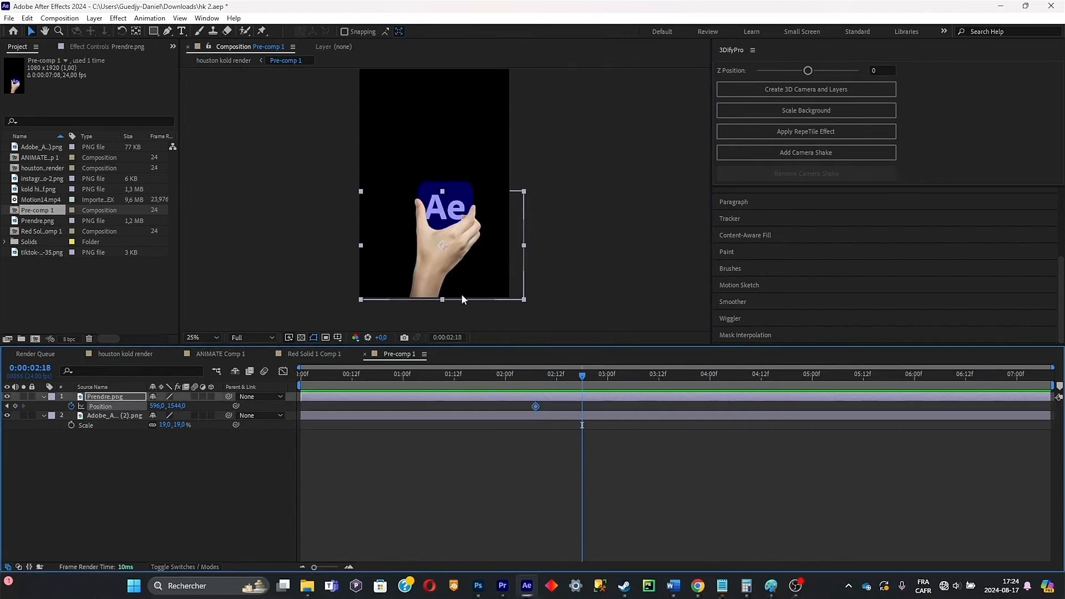
pyautogui.moveTo(172, 406); pyautogui.dragTo(198, 405)
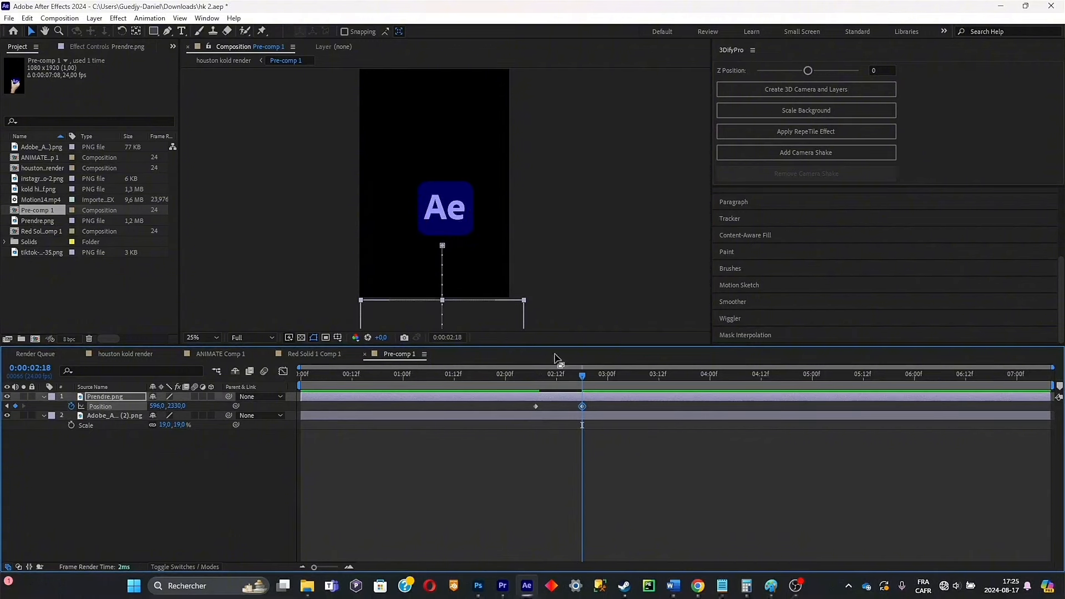
# Apply Easy Ease to both hand Position keyframes, delay the last one towards 0:03:00, and preview the drop in houston kold render
pyautogui.moveTo(612, 409); pyautogui.dragTo(501, 415)
pyautogui.press('F9')
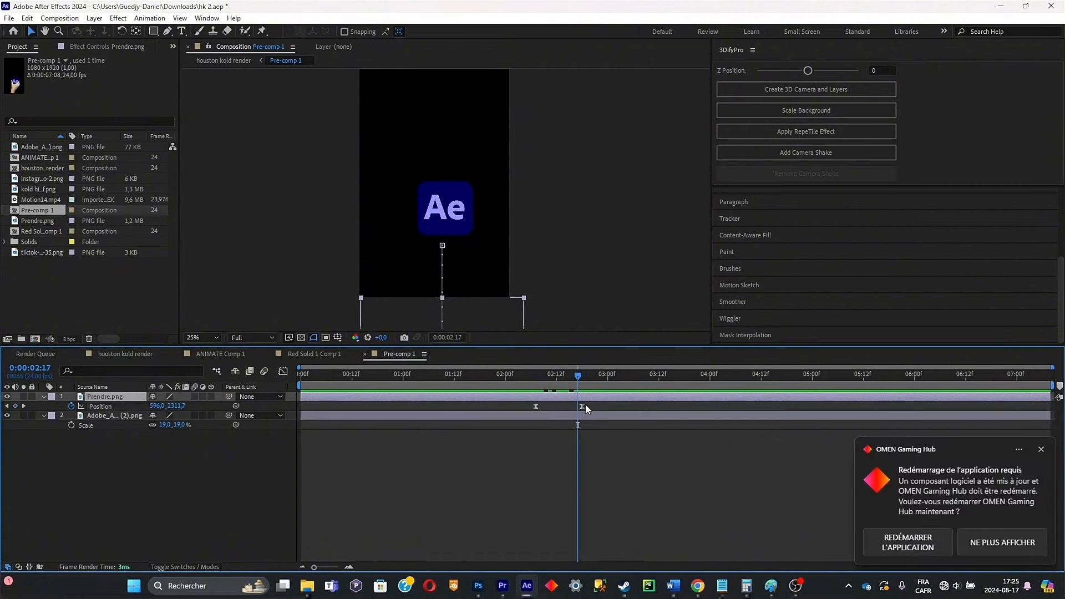
pyautogui.moveTo(583, 407); pyautogui.dragTo(606, 396)
pyautogui.click(137, 355)
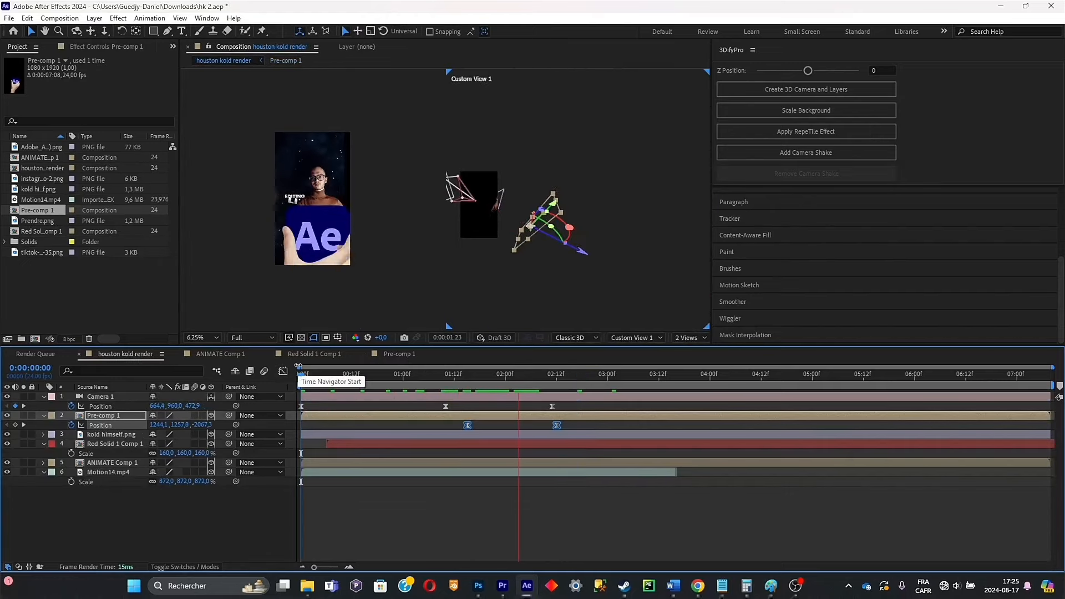
pyautogui.press('space')
pyautogui.press('space')
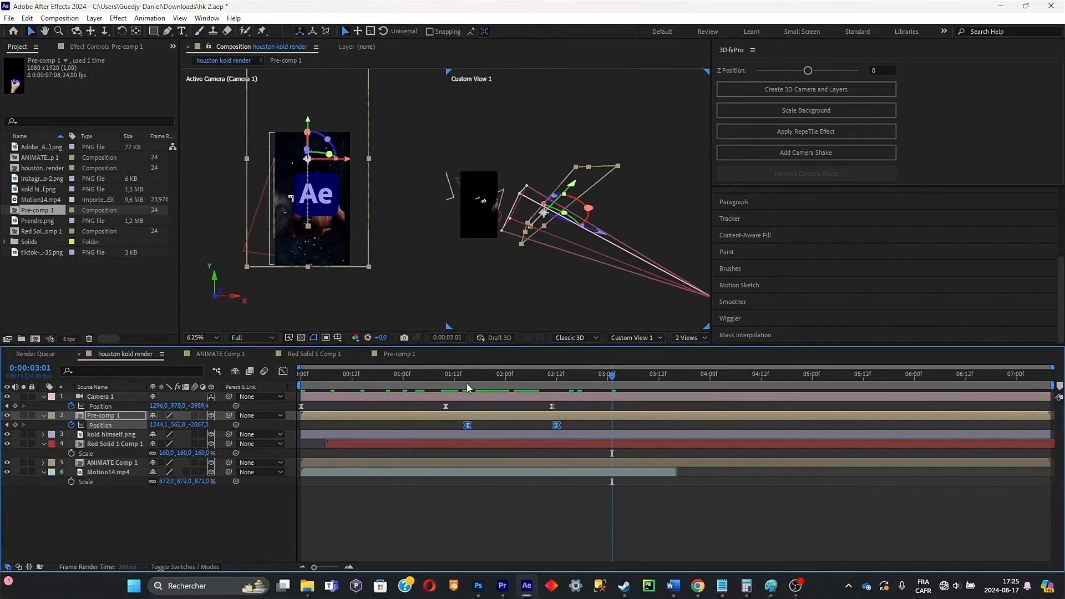
# At 0:02:19, apply the CC RepeTile effect to the Motion14.mp4 background layer
pyautogui.moveTo(476, 386); pyautogui.dragTo(584, 369)
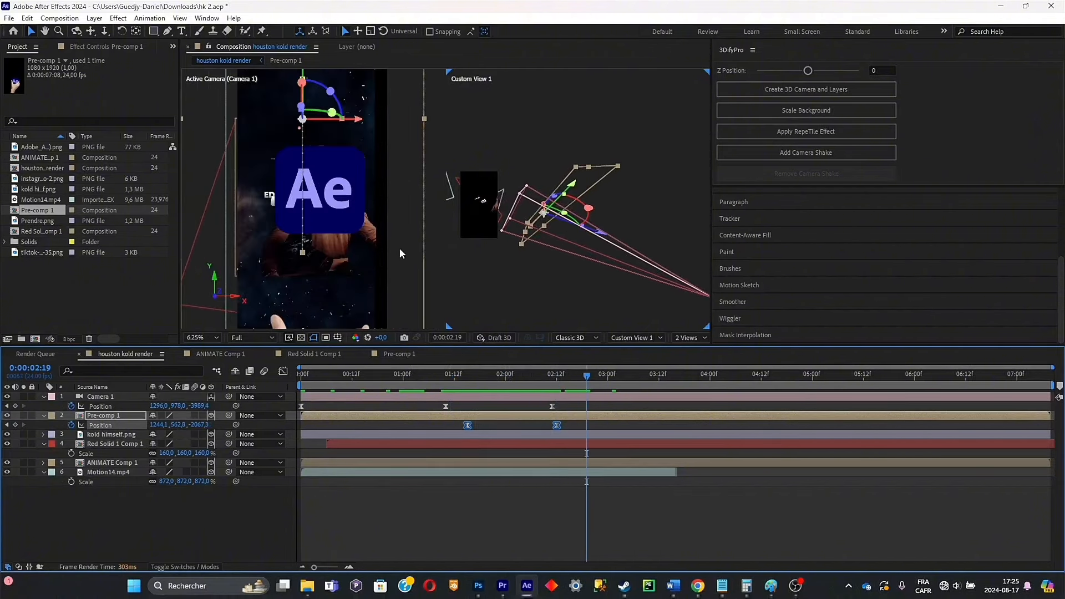
pyautogui.click(108, 472)
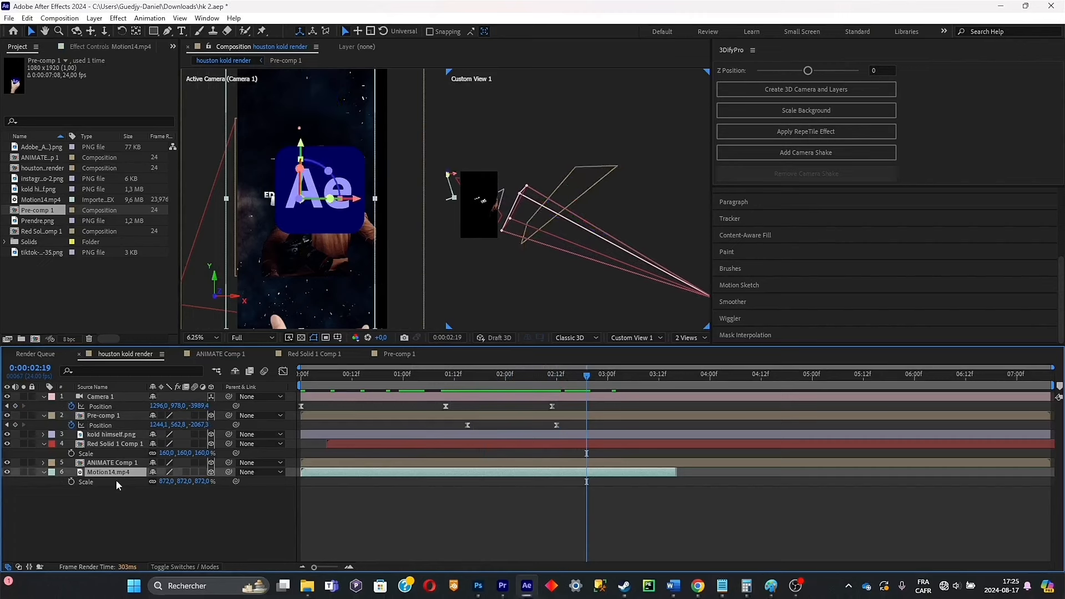
pyautogui.scroll(5, 759, 234)
pyautogui.click(763, 274)
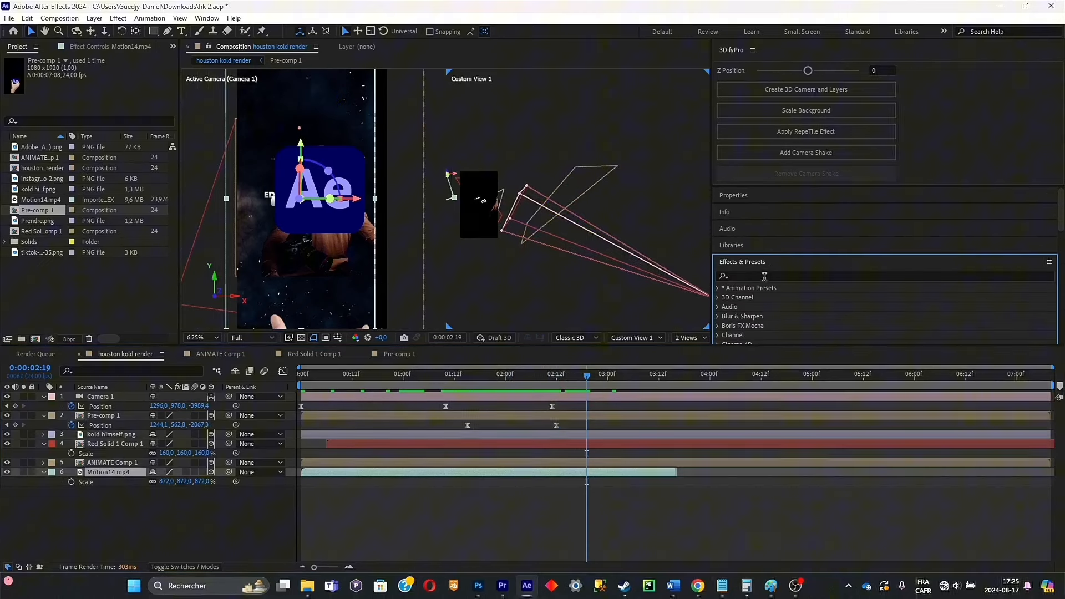
pyautogui.click(800, 275)
pyautogui.write('repe')
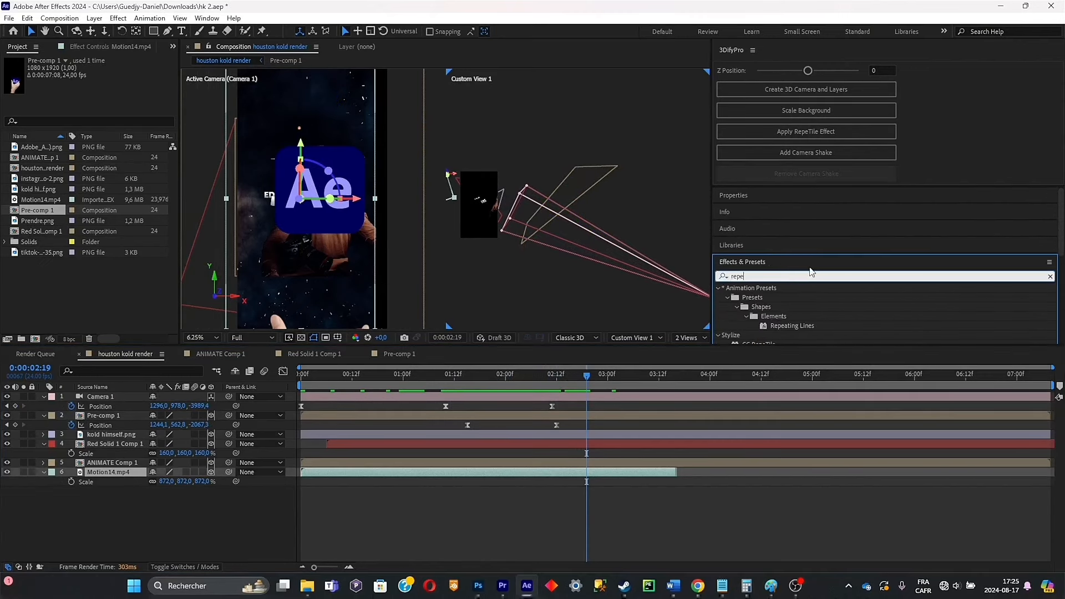
pyautogui.doubleClick(758, 328)
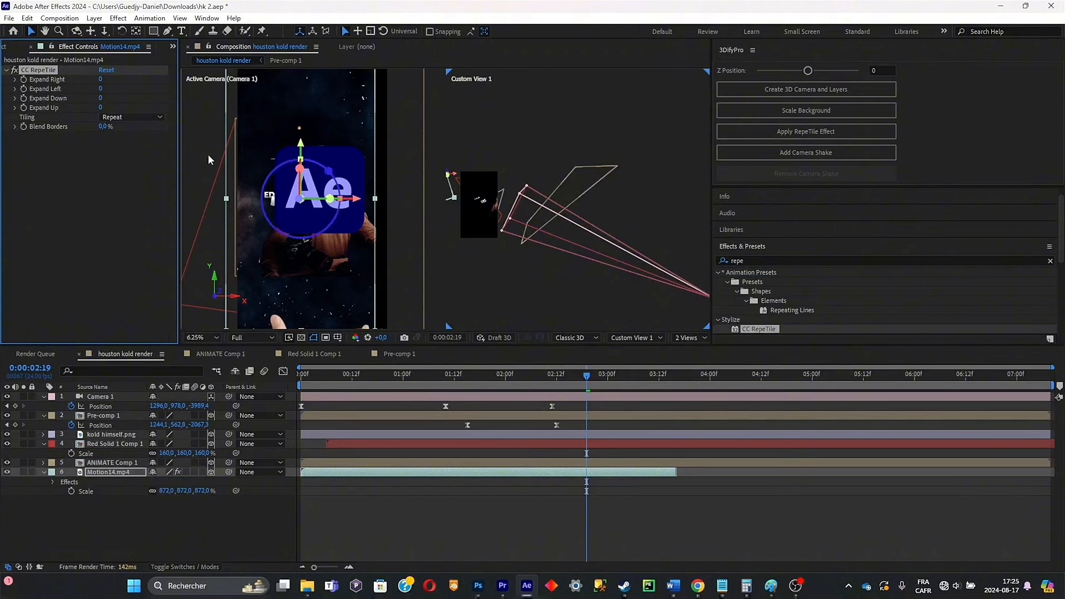
# Set CC RepeTile's Tiling to Unfold and Expand Right to 215 on Motion14.mp4
pyautogui.click(129, 117)
pyautogui.click(131, 166)
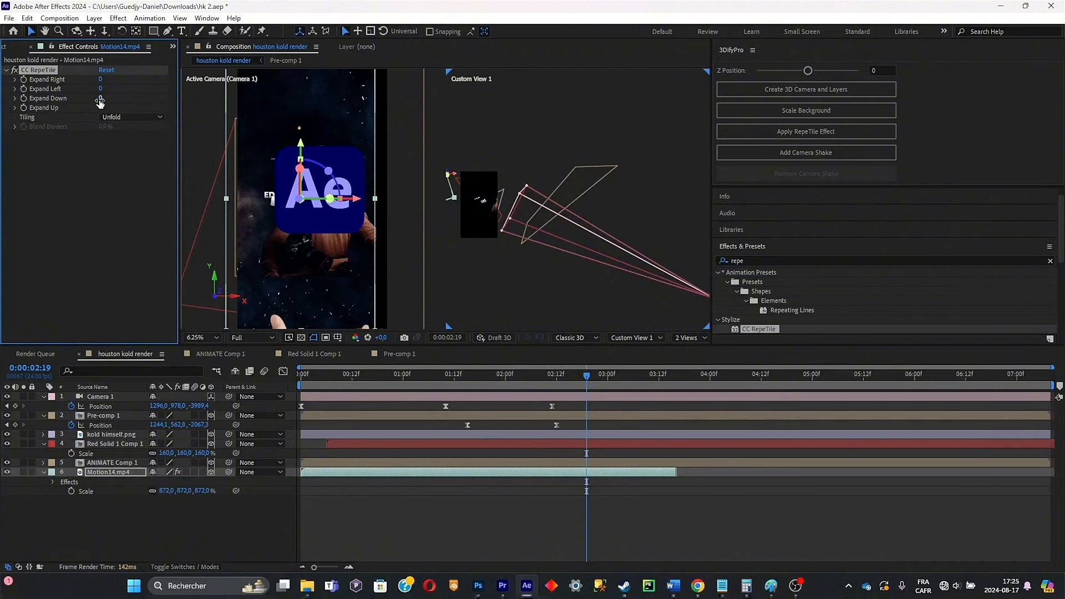
pyautogui.moveTo(168, 84); pyautogui.dragTo(213, 85)
pyautogui.click(227, 93)
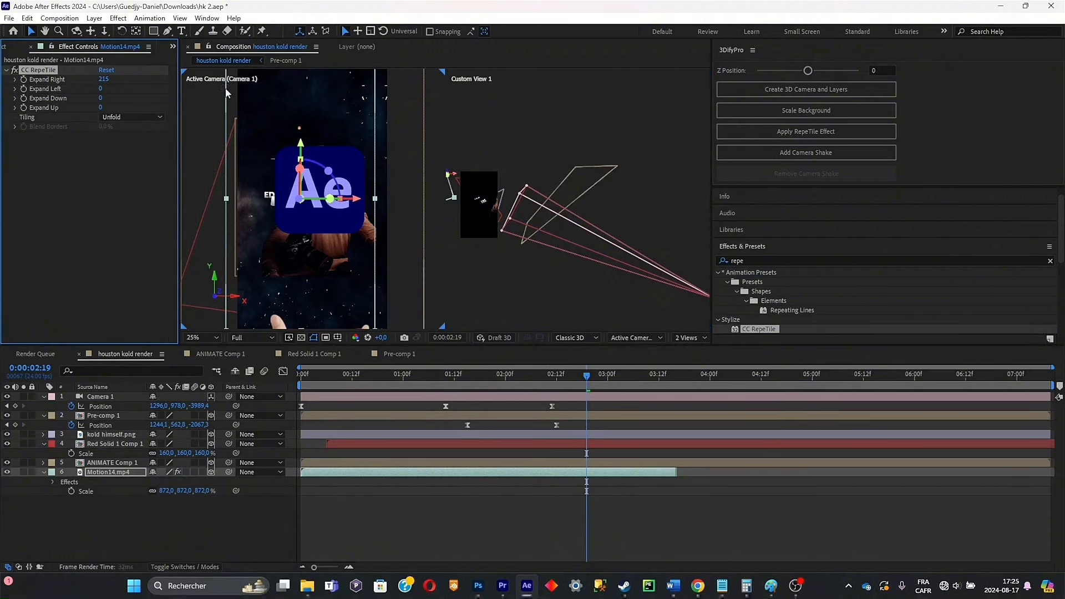
# Enable Depth of Field on Camera 1 with Lock to Zoom off, Zoom at 603 mm and Aperture at 199 mm
pyautogui.click(159, 206)
pyautogui.moveTo(504, 372); pyautogui.dragTo(417, 366)
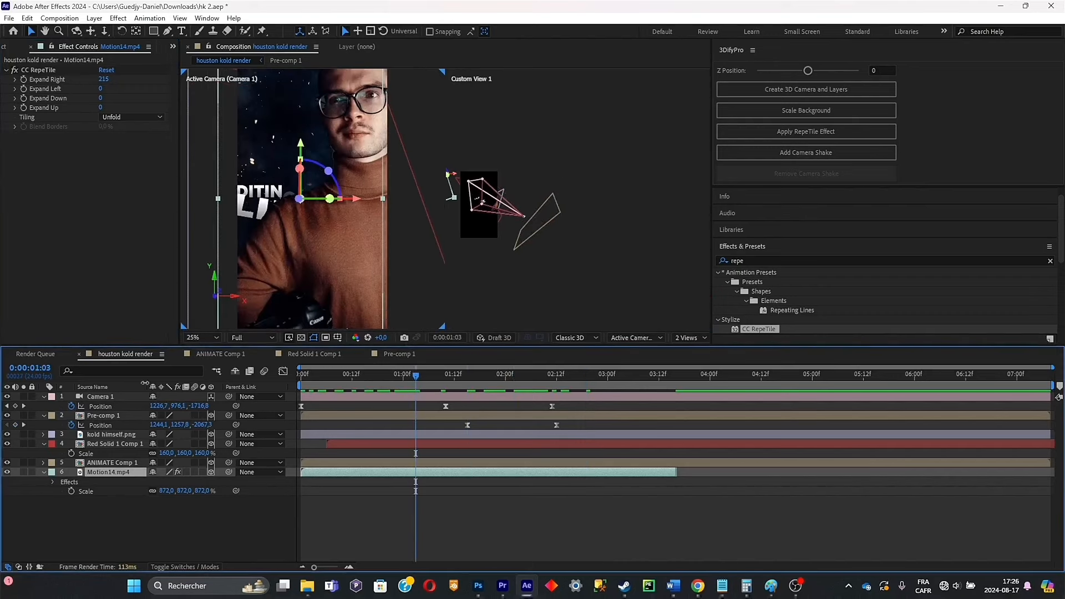
pyautogui.doubleClick(115, 397)
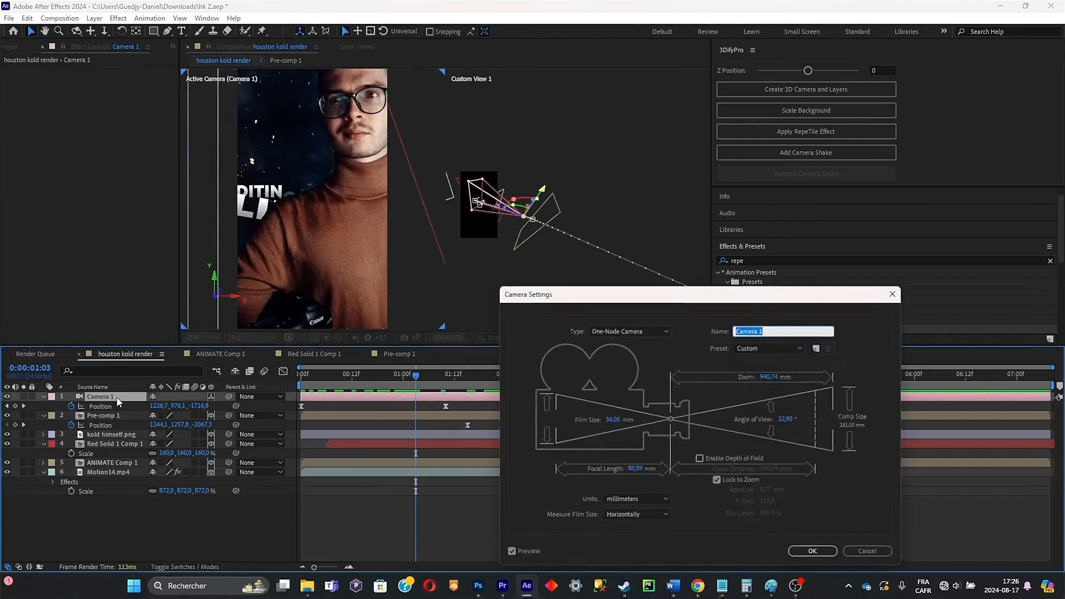
pyautogui.click(700, 460)
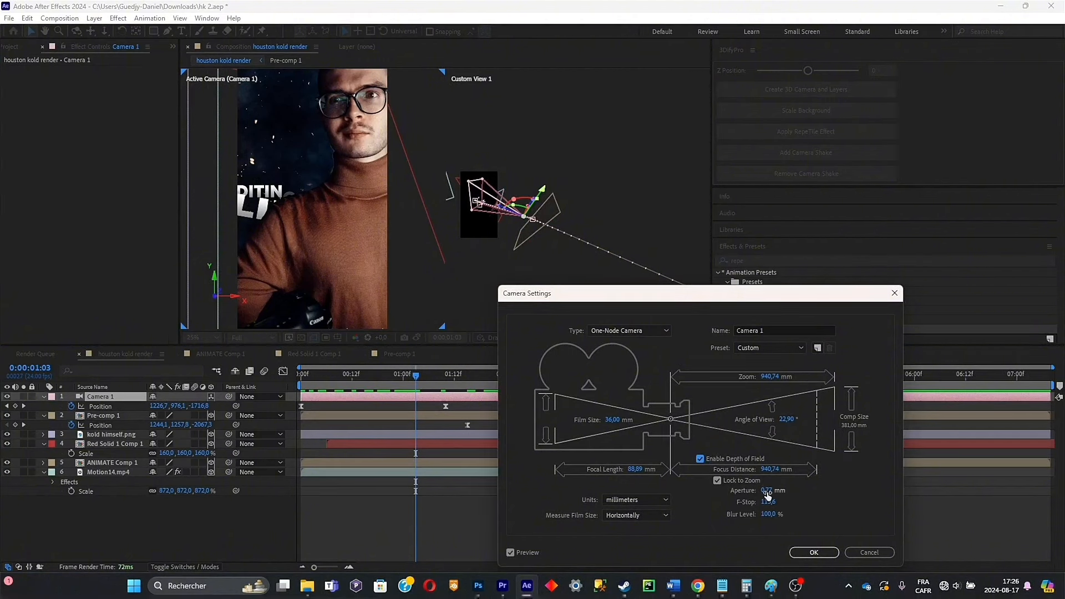
pyautogui.moveTo(768, 491); pyautogui.dragTo(796, 483)
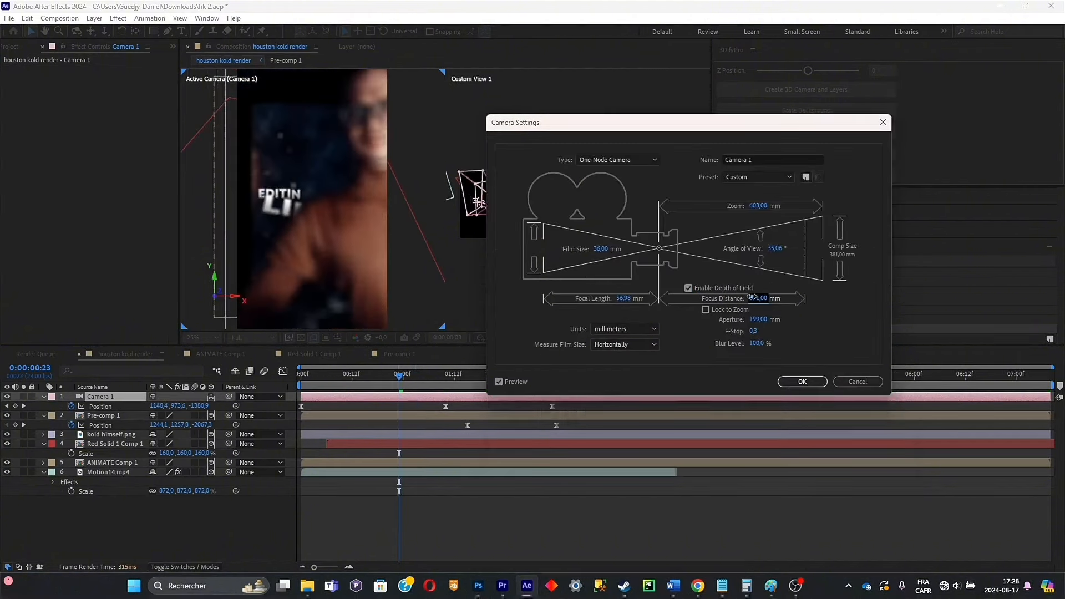
# Set Camera 1's Focus Distance to 338 mm, Aperture to 107 mm and Blur Level to 44%
pyautogui.moveTo(433, 281); pyautogui.dragTo(407, 283)
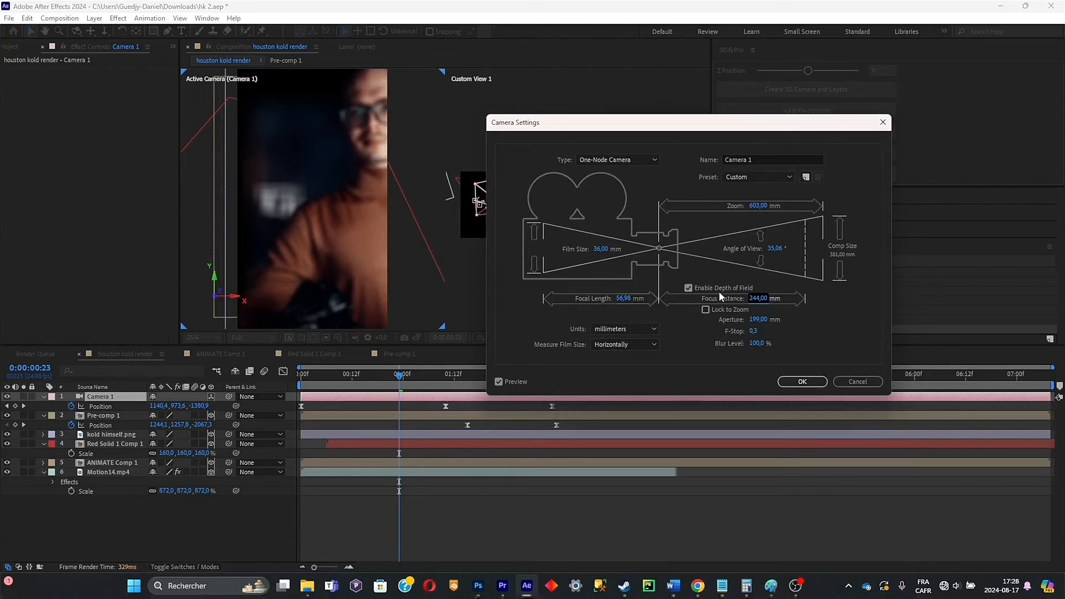
pyautogui.moveTo(750, 298); pyautogui.dragTo(775, 319)
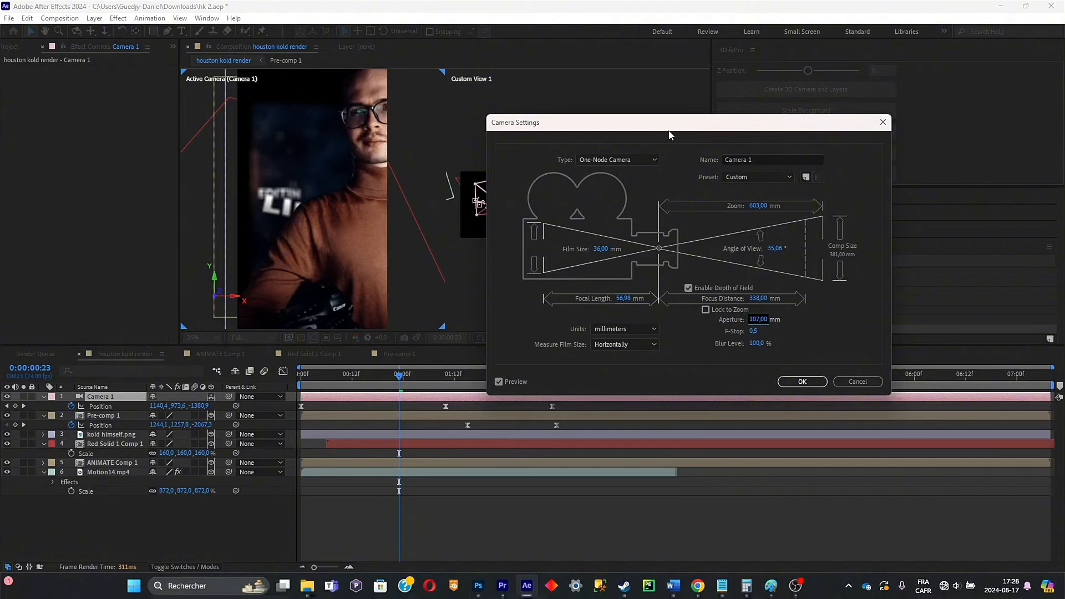
pyautogui.moveTo(668, 132); pyautogui.dragTo(694, 126)
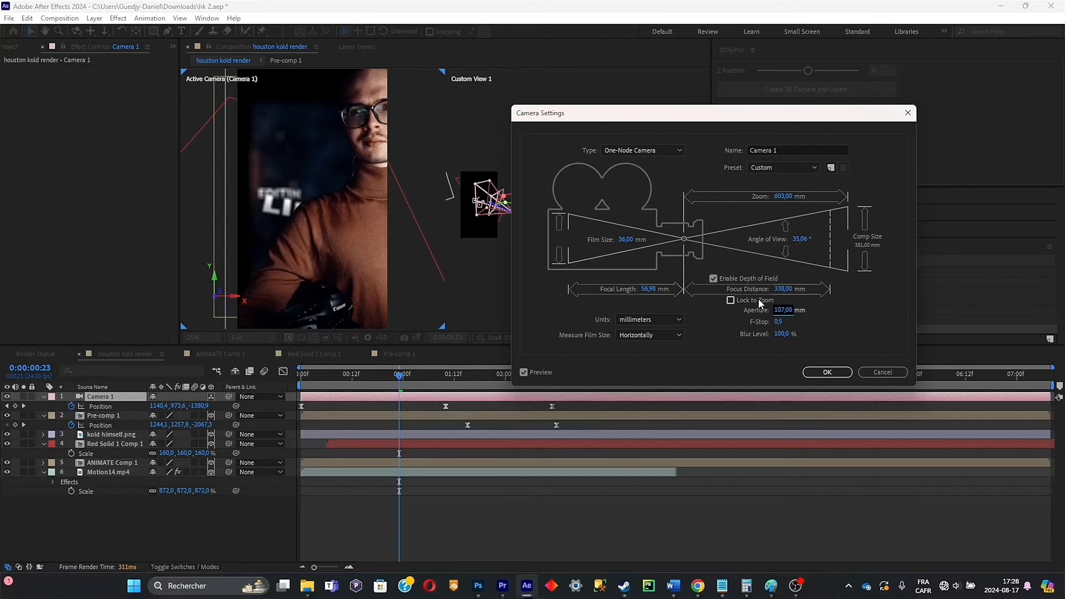
pyautogui.moveTo(781, 333); pyautogui.dragTo(743, 340)
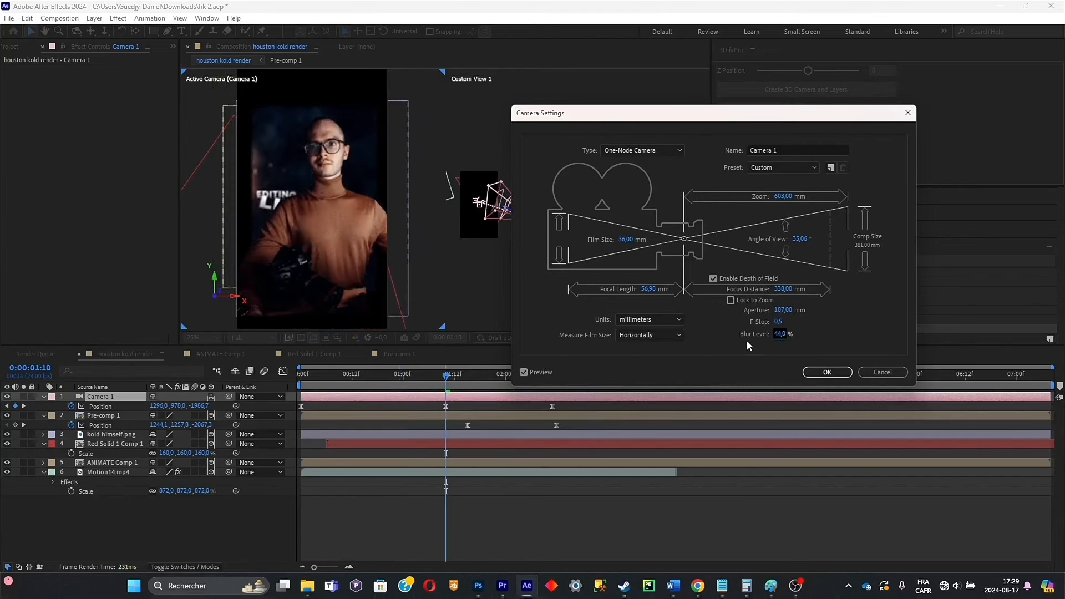
pyautogui.click(808, 370)
# Scale the Motion14.mp4 background layer up to 1419% and preview the animation
pyautogui.moveTo(467, 378); pyautogui.dragTo(478, 377)
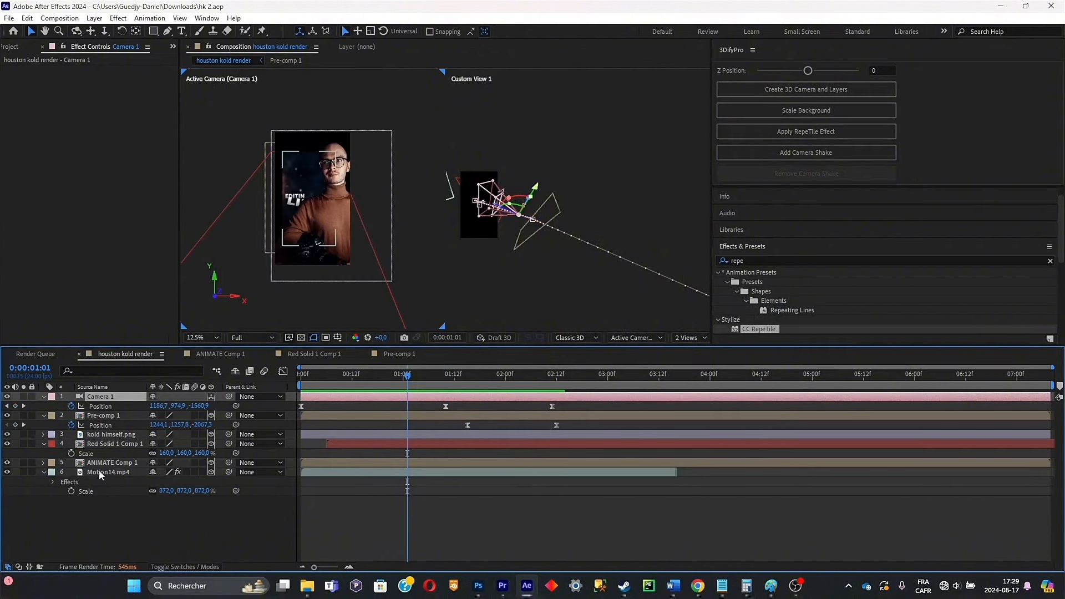
pyautogui.click(98, 472)
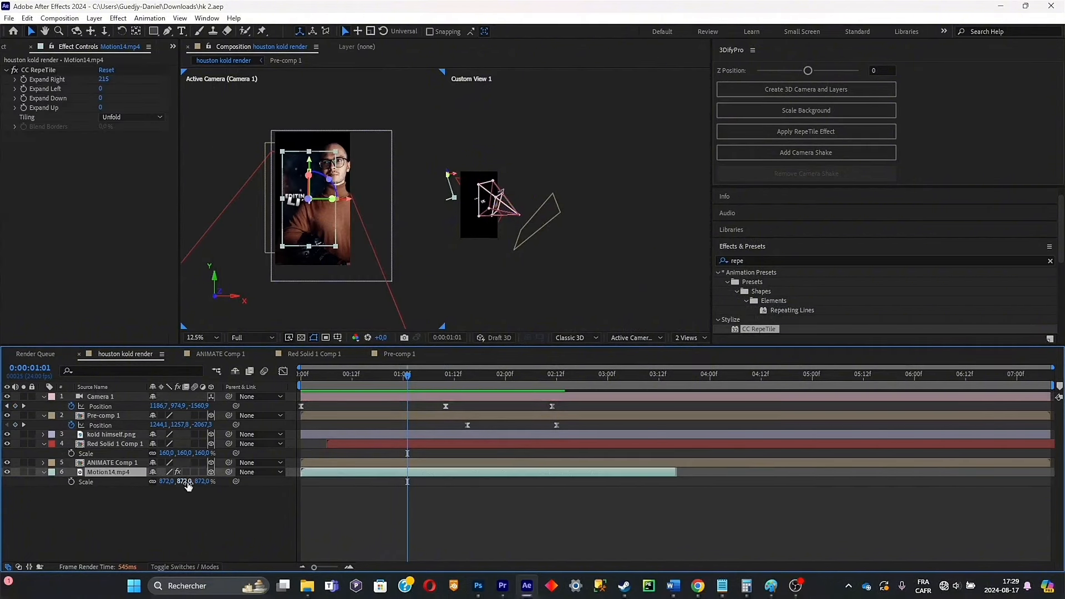
pyautogui.moveTo(188, 486); pyautogui.dragTo(376, 445)
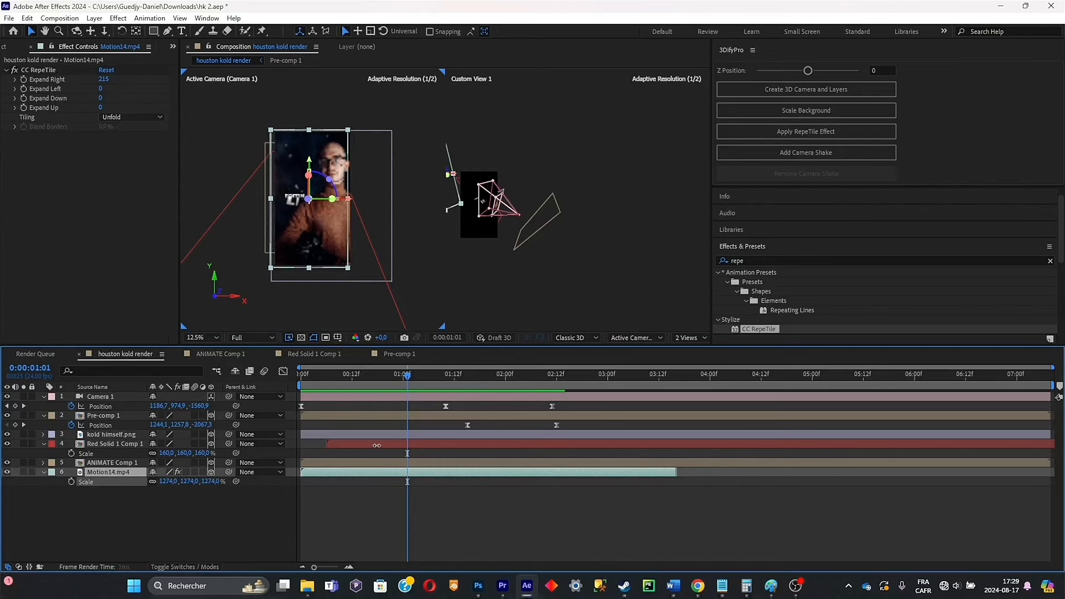
pyautogui.press('space')
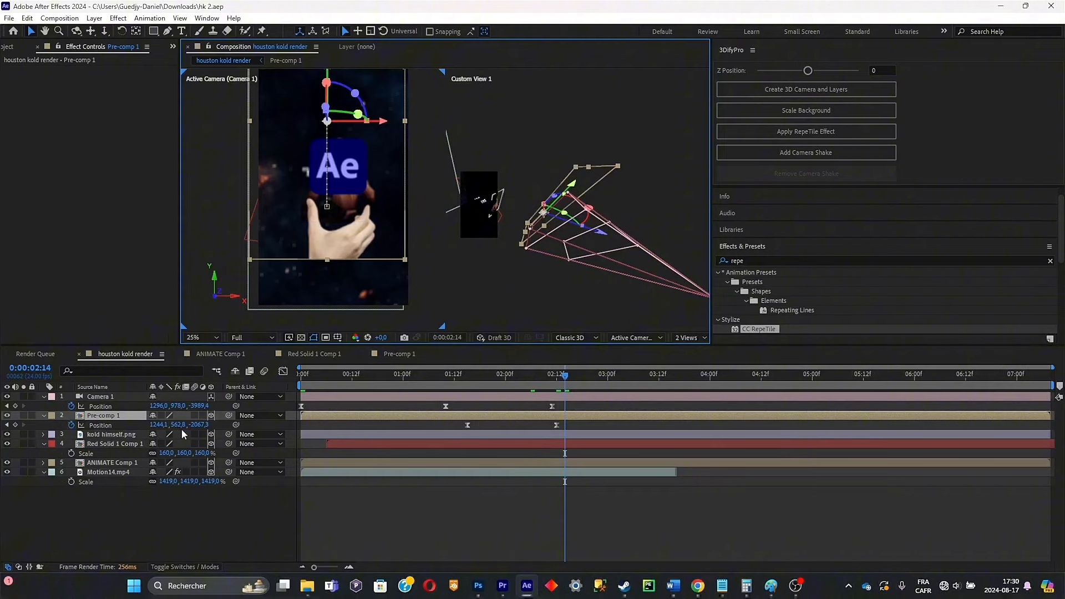
# At 0:02:14, adjust Pre-comp 1's Position, enlarge the layer, and raise the hand and icon in the frame
pyautogui.moveTo(179, 425); pyautogui.dragTo(420, 395)
pyautogui.scroll(-1, 306, 276)
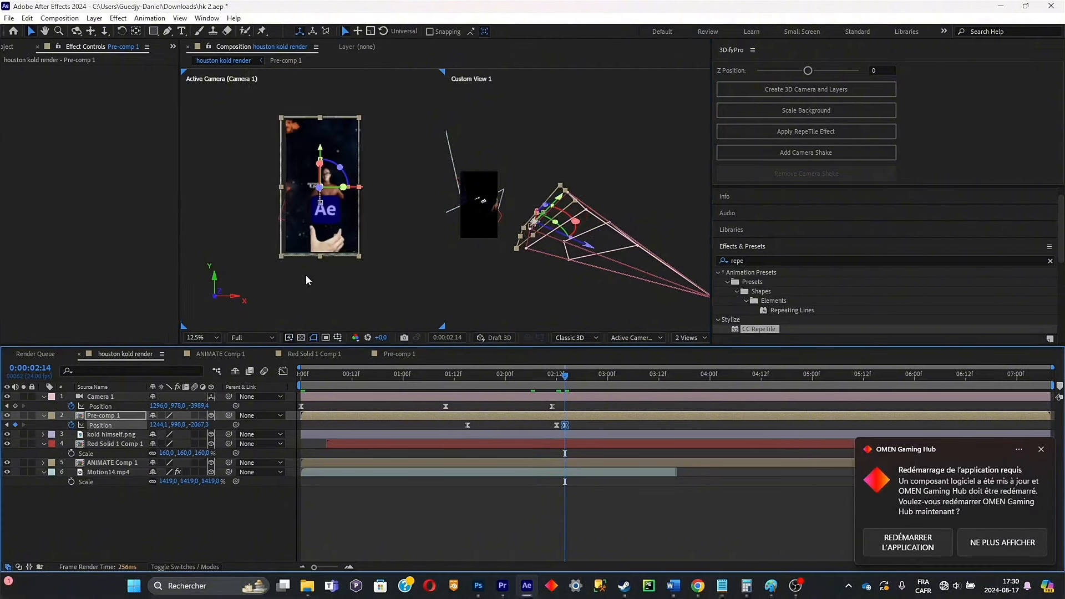
pyautogui.moveTo(185, 426); pyautogui.dragTo(271, 363)
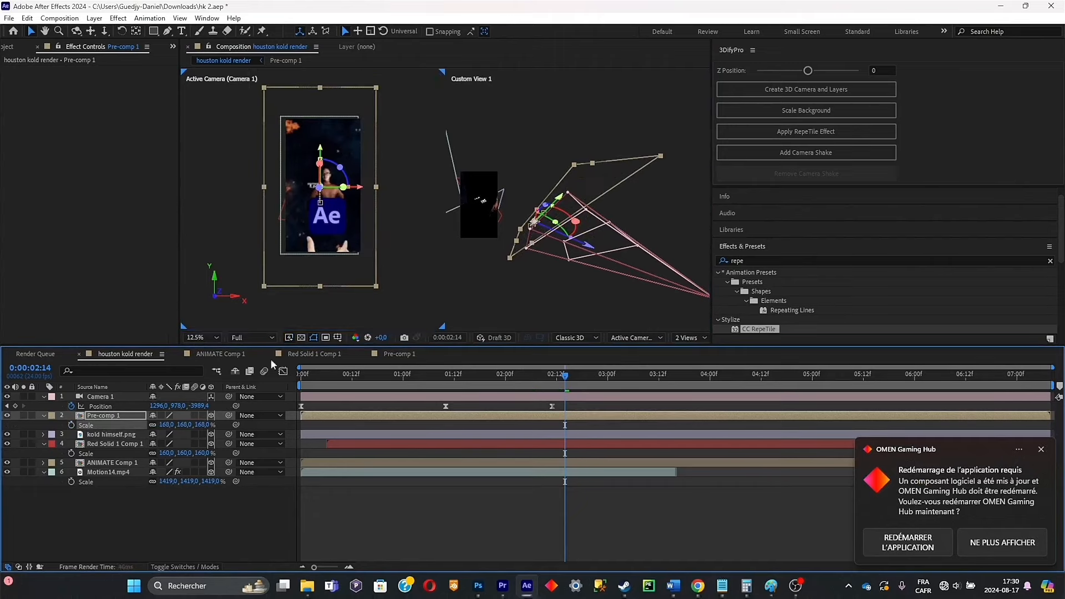
pyautogui.moveTo(339, 229); pyautogui.dragTo(336, 198)
# Scale the kold himself.png portrait to 148%, shift it down and to the right in the frame, and review the camera move
pyautogui.moveTo(571, 377); pyautogui.dragTo(480, 389)
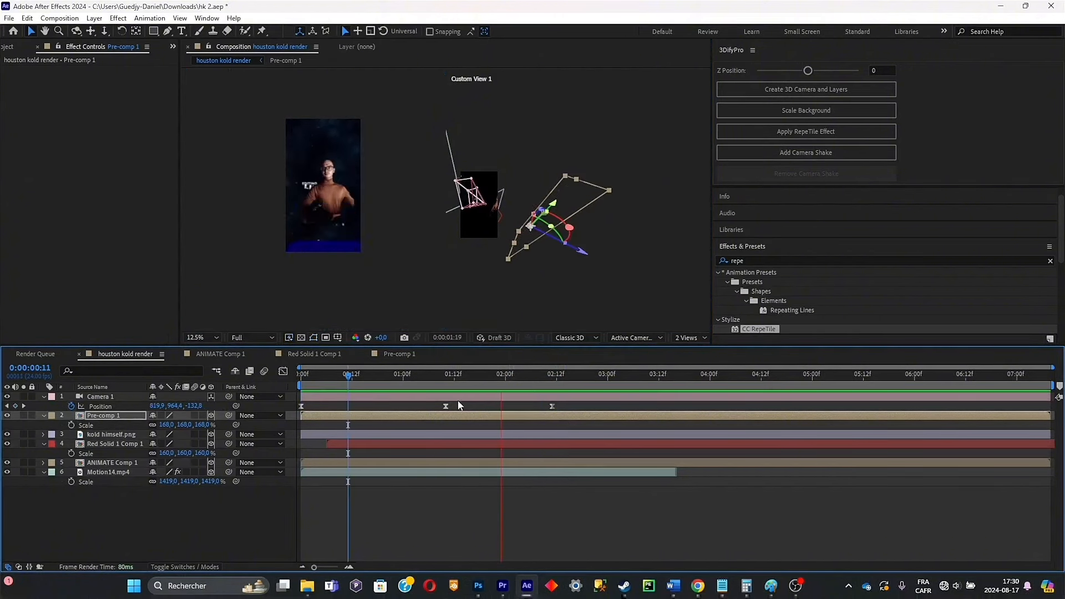
pyautogui.moveTo(480, 390)
pyautogui.mouseDown()
pyautogui.moveTo(570, 386)
pyautogui.moveTo(449, 386)
pyautogui.moveTo(467, 386)
pyautogui.mouseUp()
pyautogui.click(104, 436)
pyautogui.press('s')
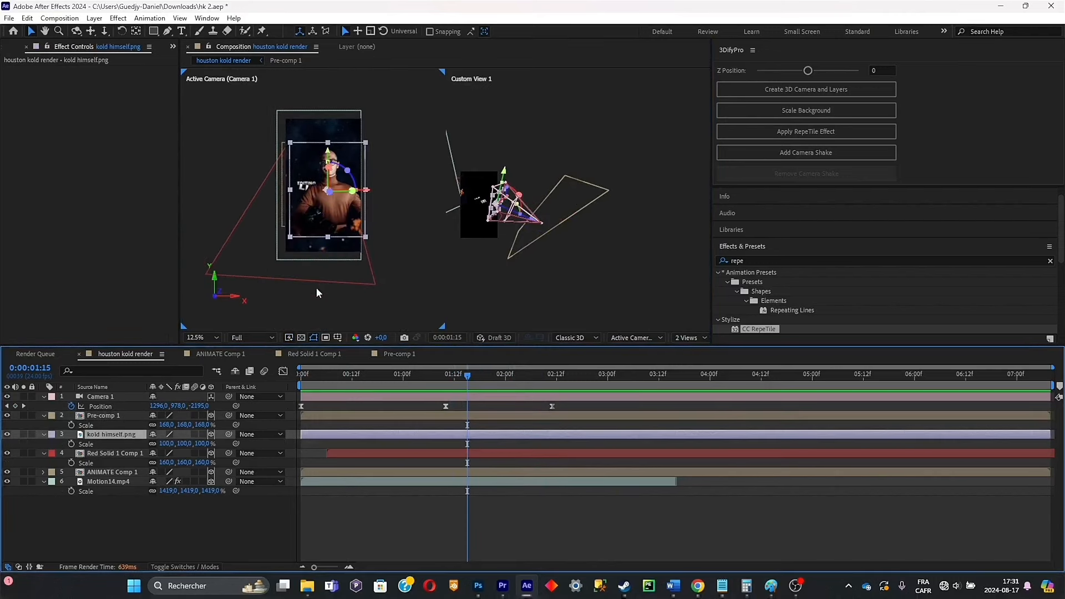
pyautogui.moveTo(485, 381); pyautogui.dragTo(497, 380)
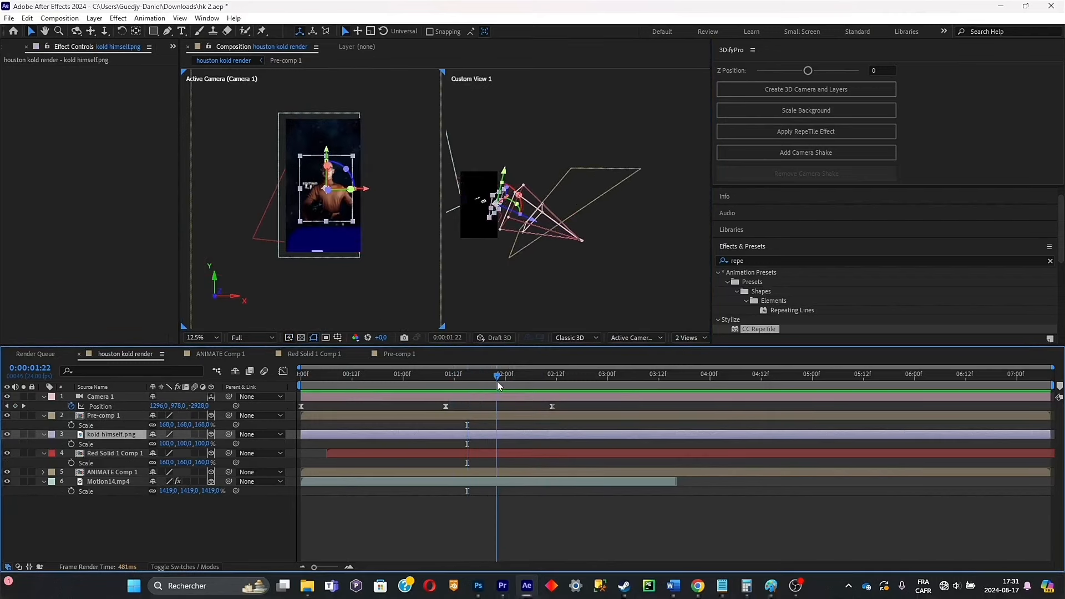
pyautogui.moveTo(186, 443); pyautogui.dragTo(352, 226)
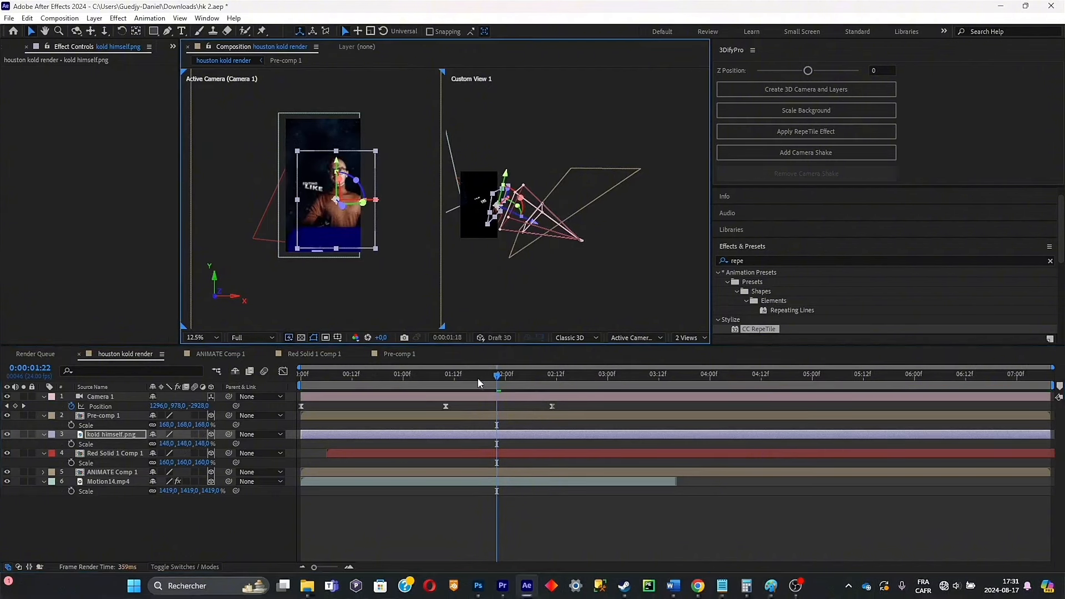
pyautogui.moveTo(477, 378); pyautogui.dragTo(366, 396)
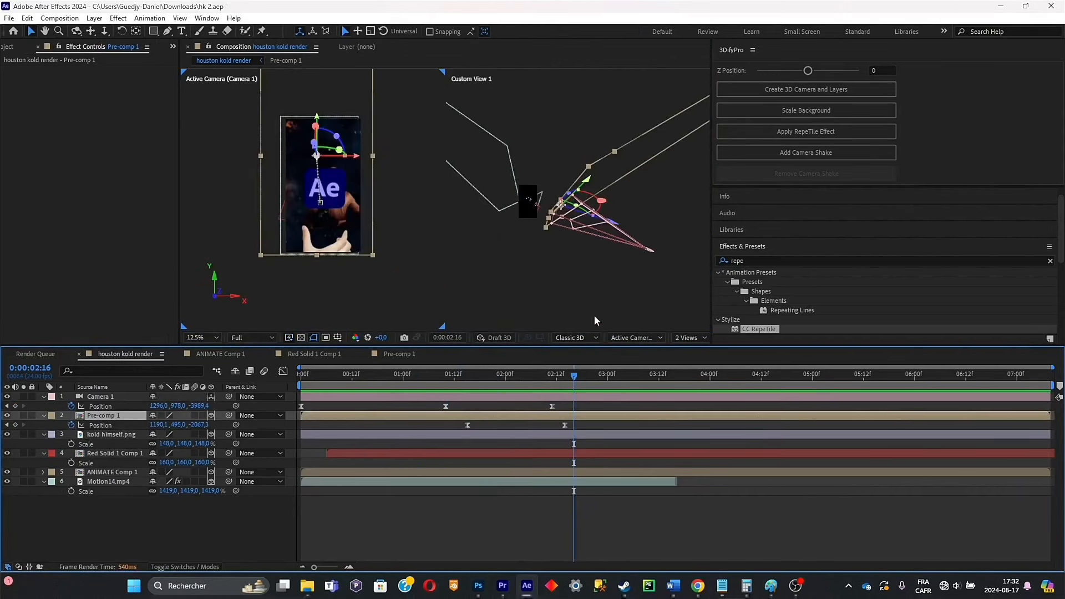
# Keyframe Camera 1's Position at 0:02:22, change its X Position at 0:03:17, and preview the resulting move
pyautogui.moveTo(621, 384)
pyautogui.mouseDown()
pyautogui.moveTo(547, 384)
pyautogui.moveTo(600, 387)
pyautogui.mouseUp()
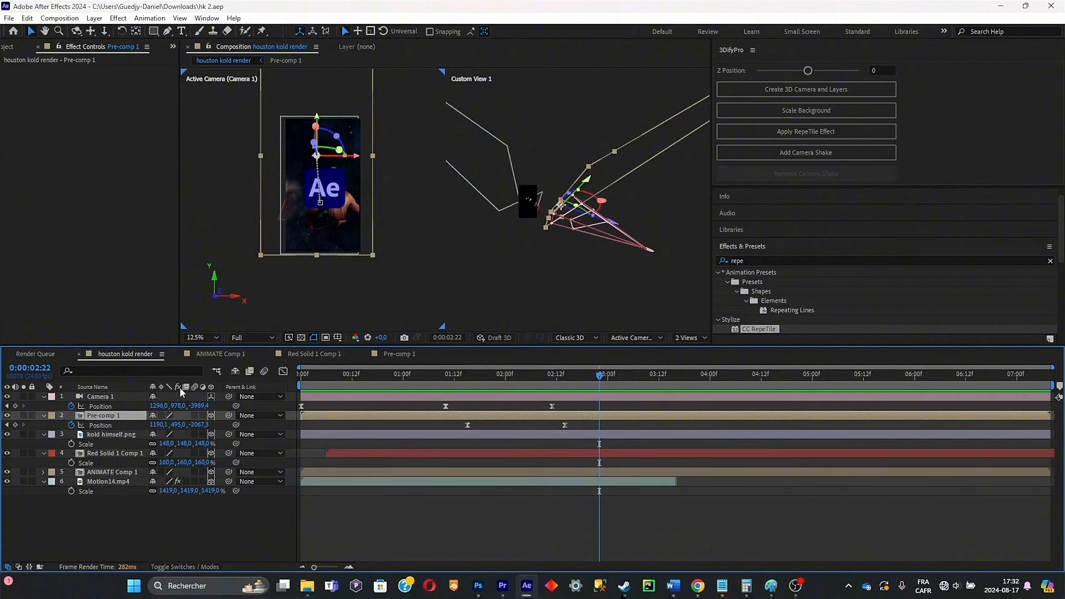
pyautogui.click(105, 397)
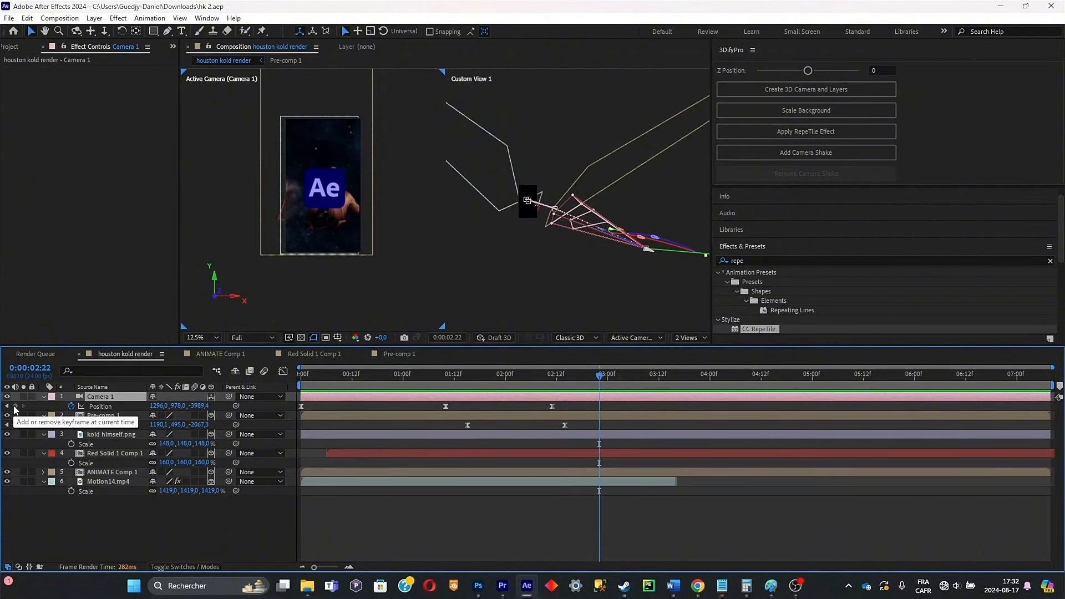
pyautogui.moveTo(673, 377); pyautogui.dragTo(680, 376)
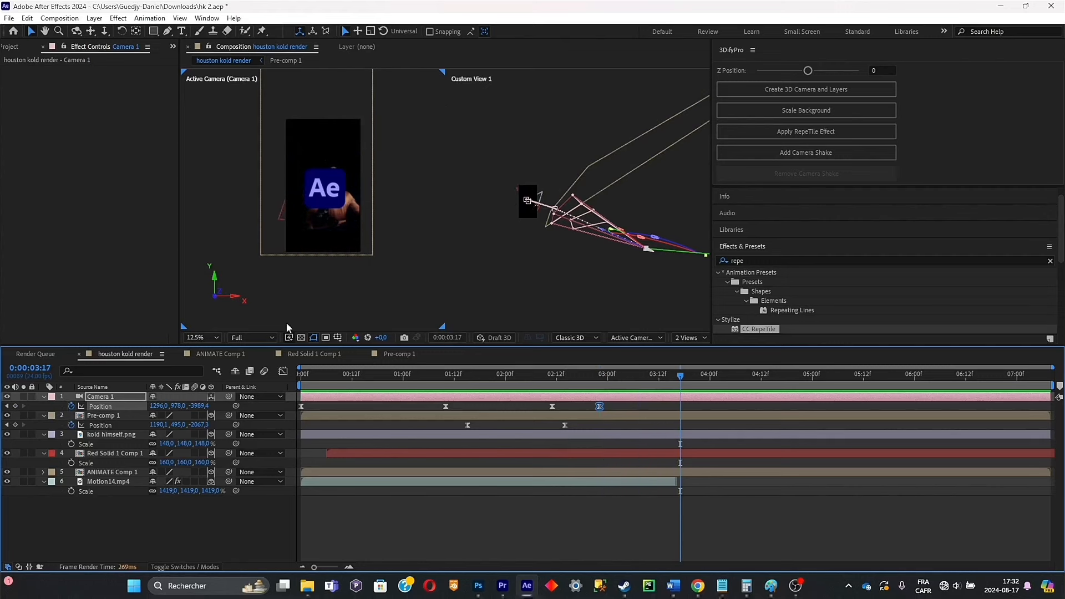
pyautogui.moveTo(158, 406); pyautogui.dragTo(344, 398)
pyautogui.moveTo(654, 376); pyautogui.dragTo(540, 383)
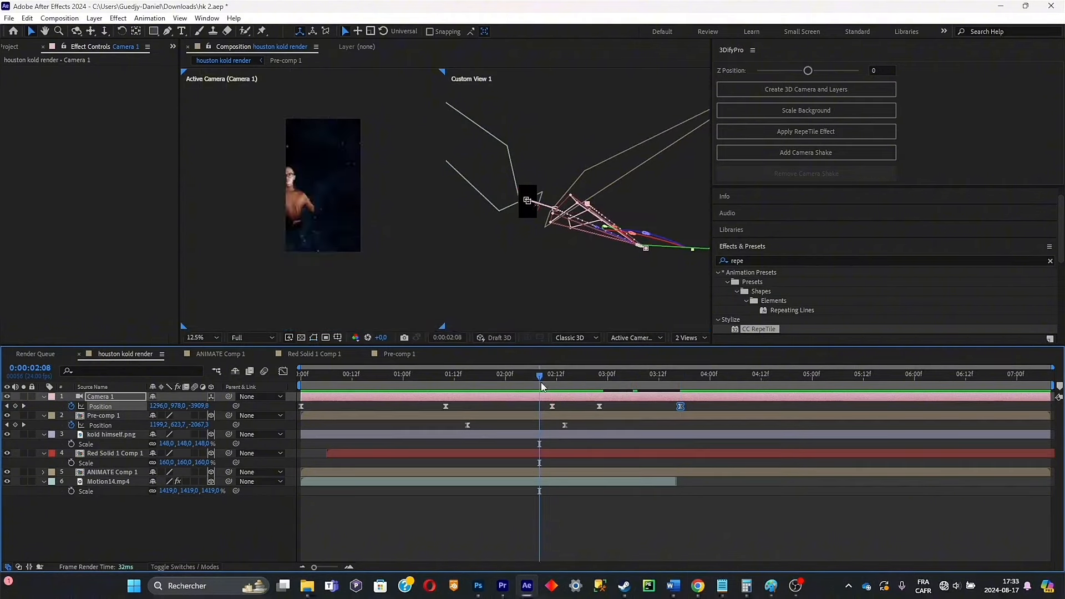
pyautogui.press('space')
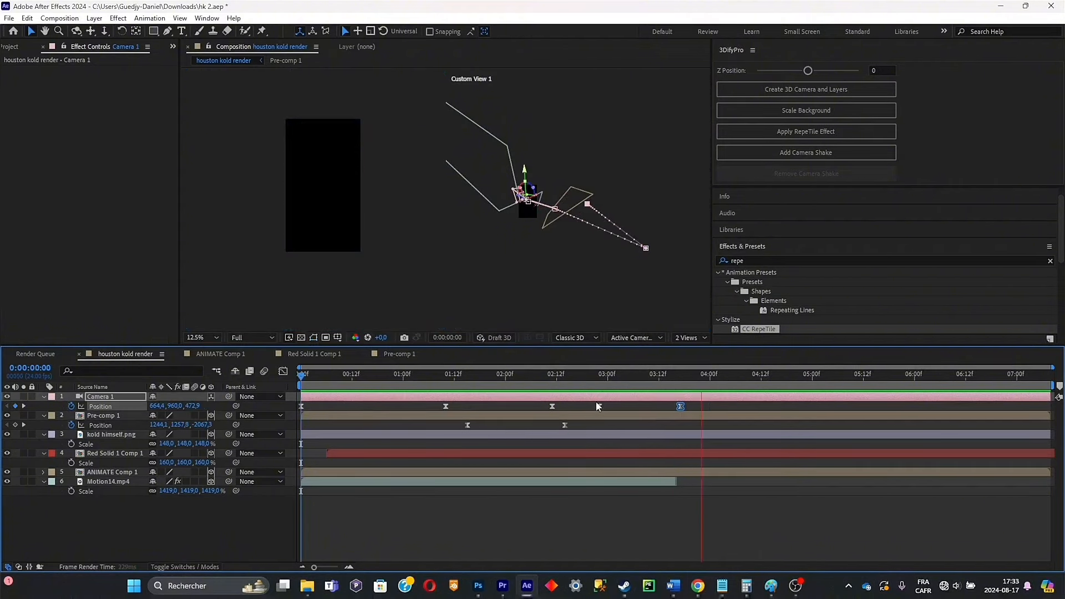
pyautogui.press('space')
# Delay Camera 1's last Position keyframe to about 0:04:02 and save the project
pyautogui.click(672, 405)
pyautogui.moveTo(680, 406); pyautogui.dragTo(233, 377)
pyautogui.hotkey('ctrl', 's')
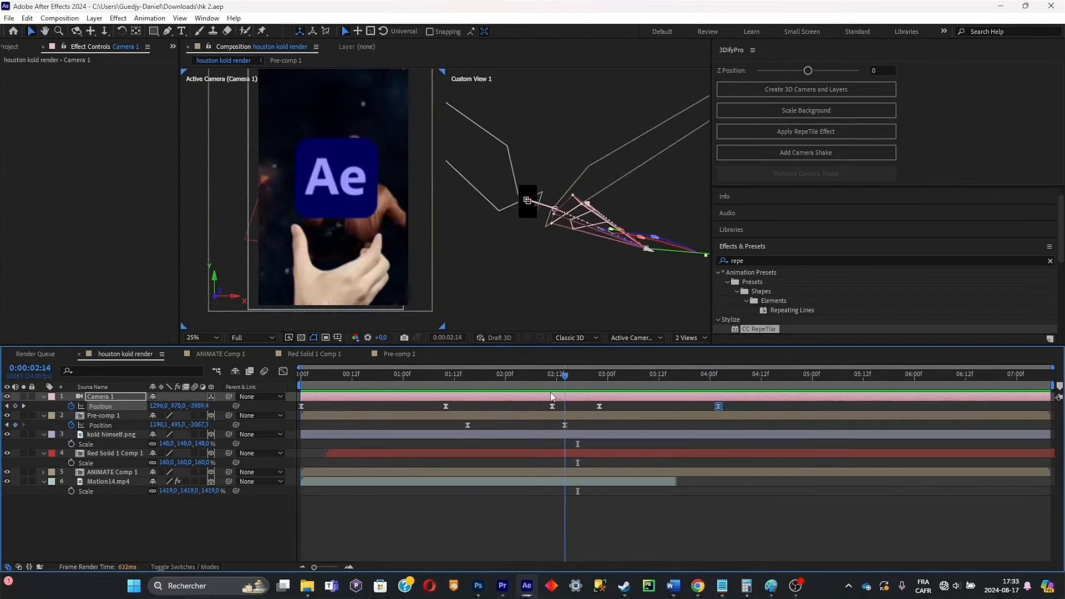
# Enlarge the kold himself.png portrait to 273% and lower it in the frame behind the Ae icon
pyautogui.moveTo(564, 383); pyautogui.dragTo(591, 416)
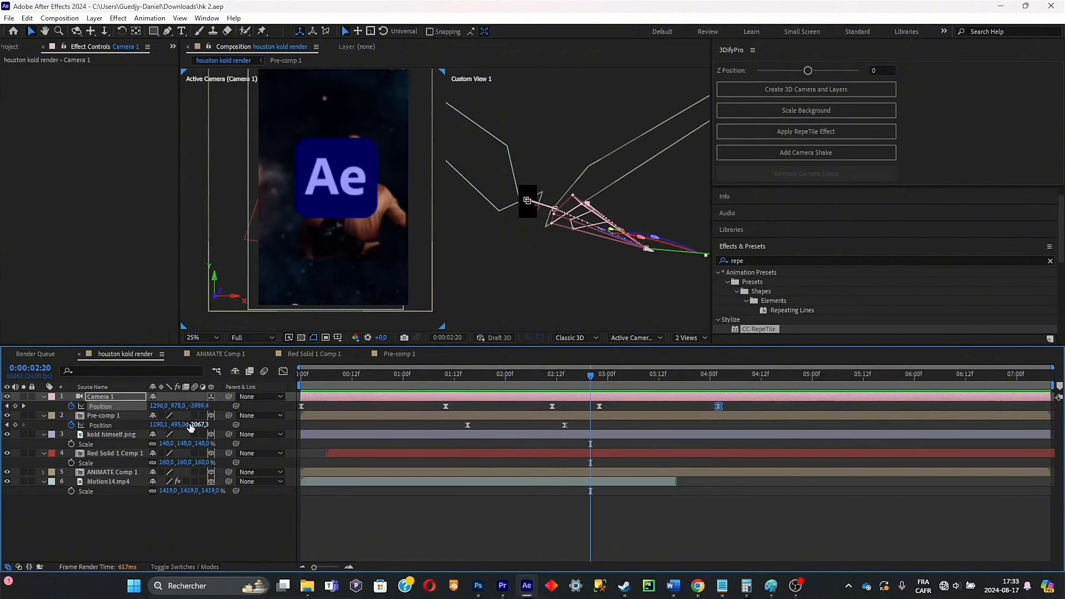
pyautogui.click(124, 434)
pyautogui.press('s')
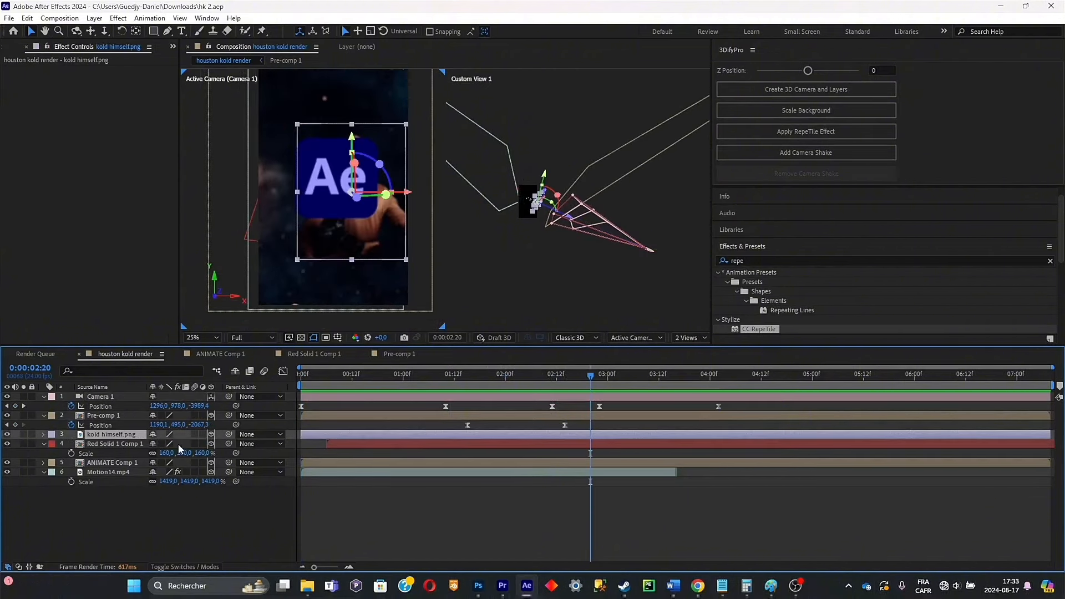
pyautogui.moveTo(181, 455); pyautogui.dragTo(371, 261)
pyautogui.hotkey('ctrl', 'z')
pyautogui.press('s')
pyautogui.moveTo(458, 373); pyautogui.dragTo(289, 355)
pyautogui.scroll(-1, 368, 300)
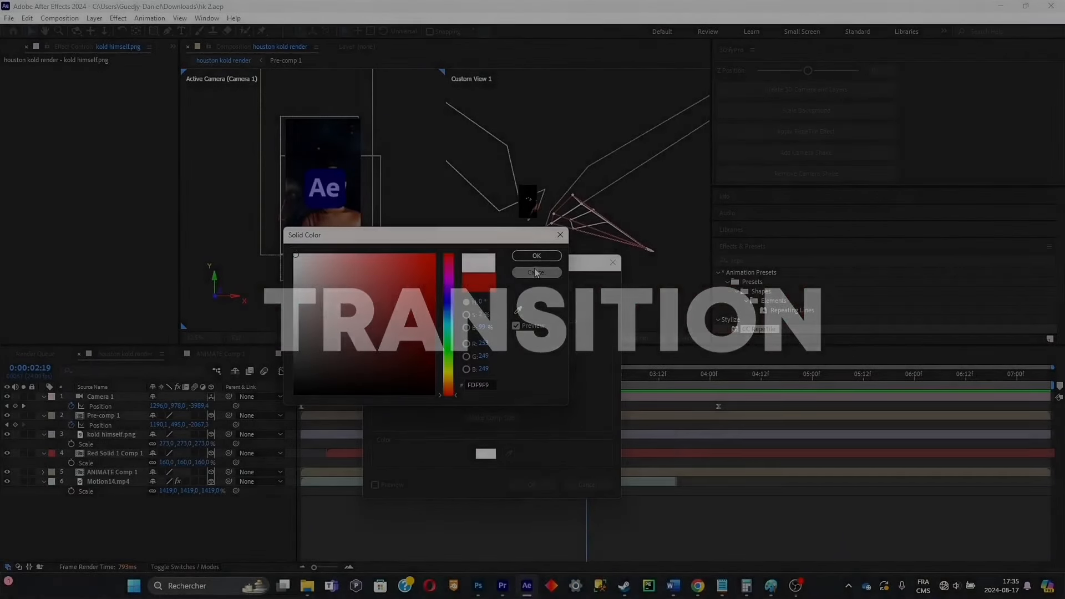
# Create a solid in colour FDF9F9, make it 3D, and place it between ANIMATE Comp 1 and Motion14.mp4
pyautogui.click(536, 256)
pyautogui.click(532, 484)
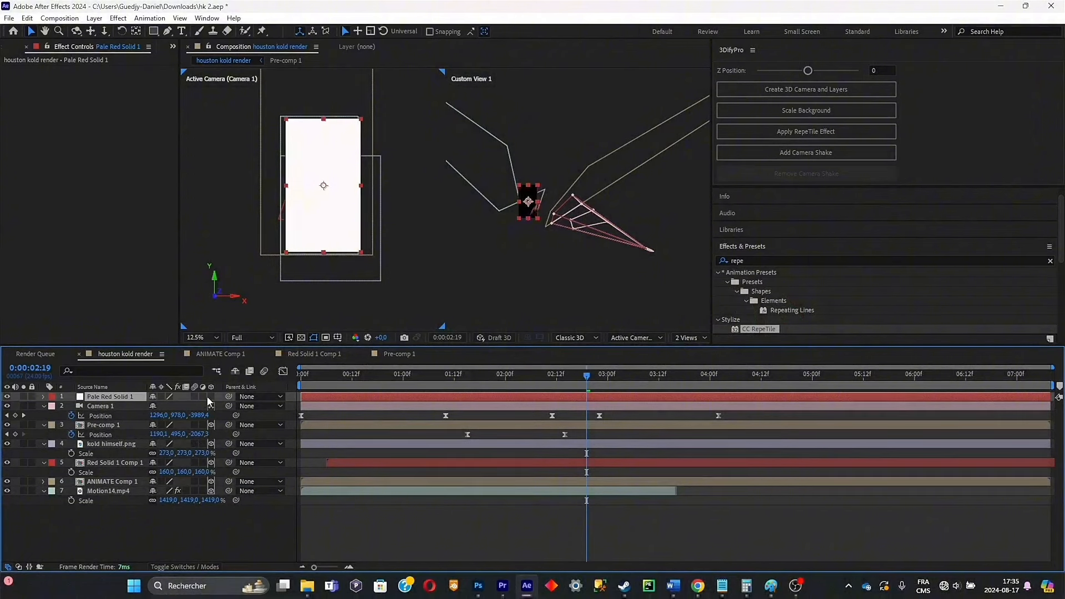
pyautogui.moveTo(111, 396); pyautogui.dragTo(131, 487)
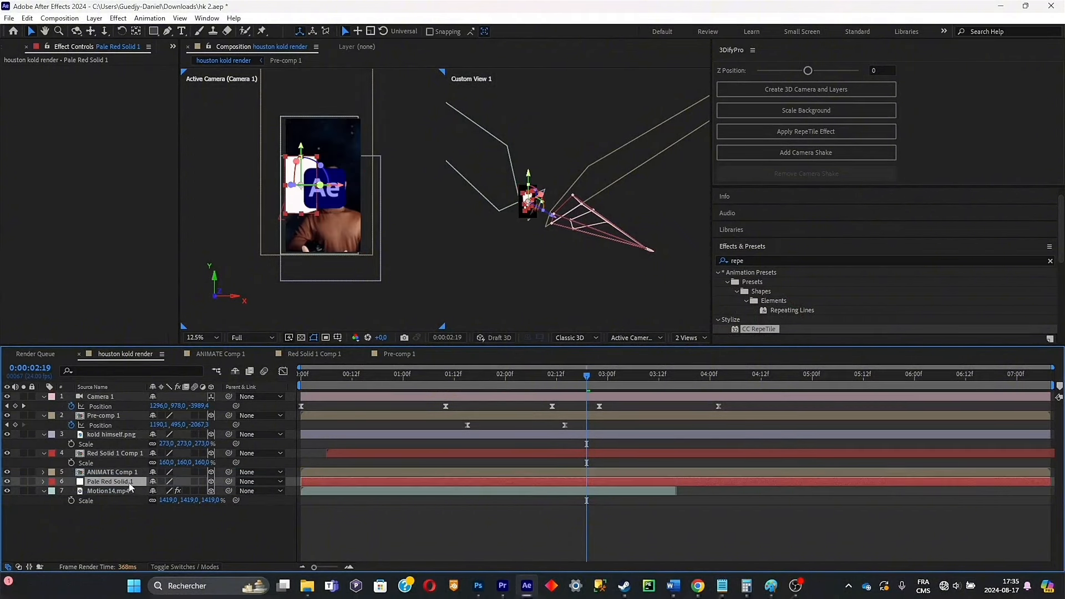
# In Custom View 1, move the white solid forward along its Z axis towards the camera
pyautogui.click(501, 166)
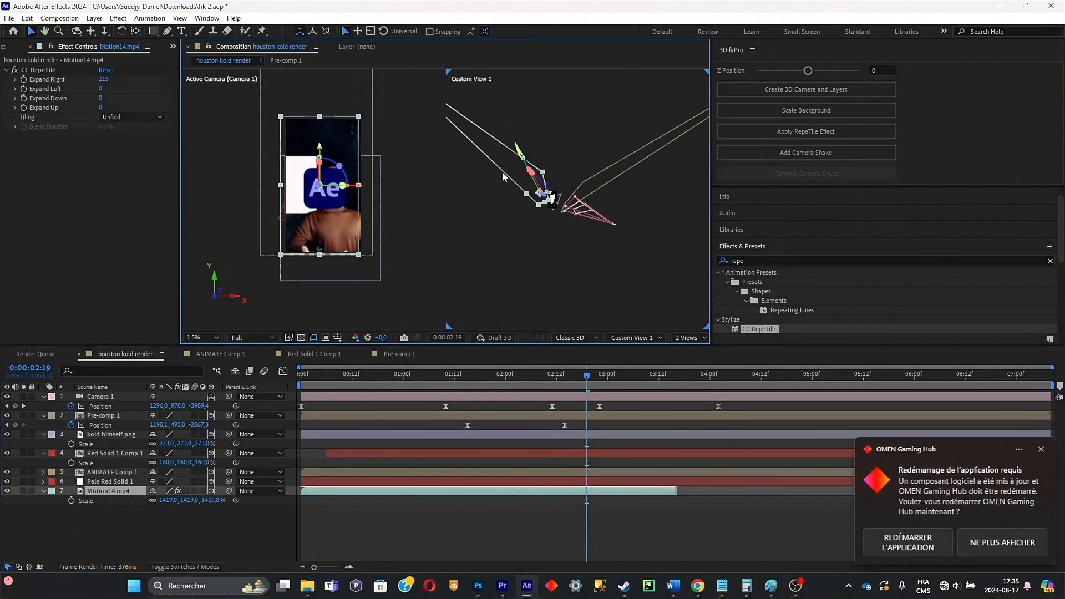
pyautogui.click(95, 520)
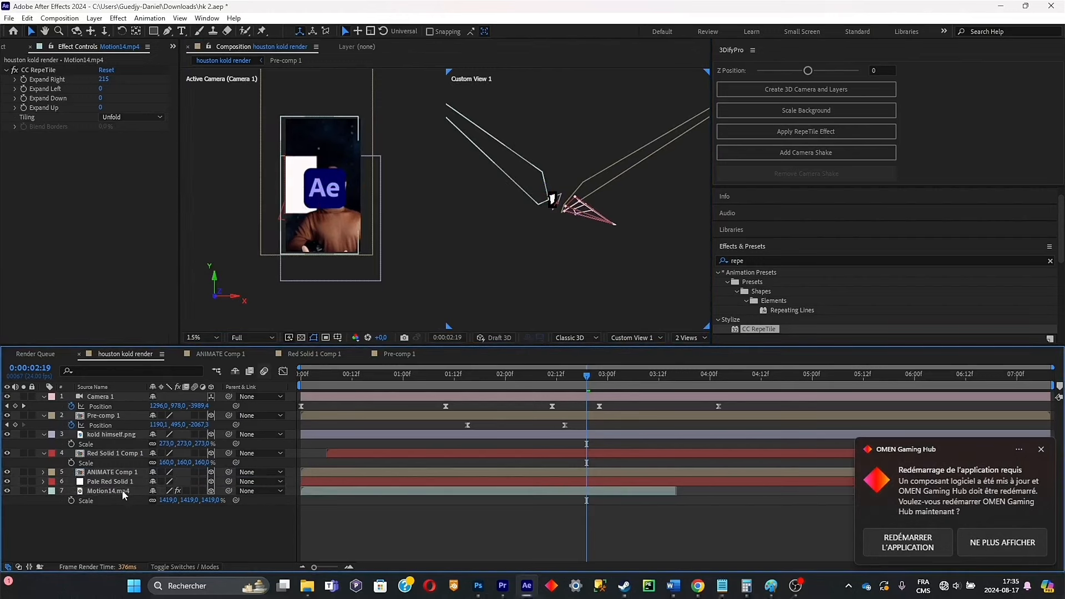
pyautogui.click(111, 481)
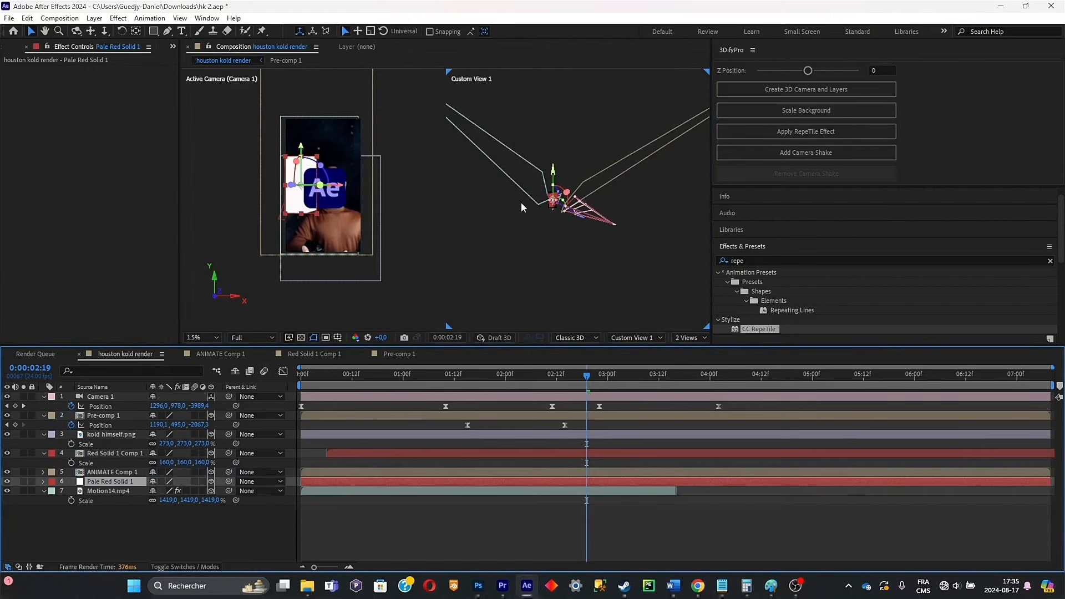
pyautogui.scroll(3, 522, 207)
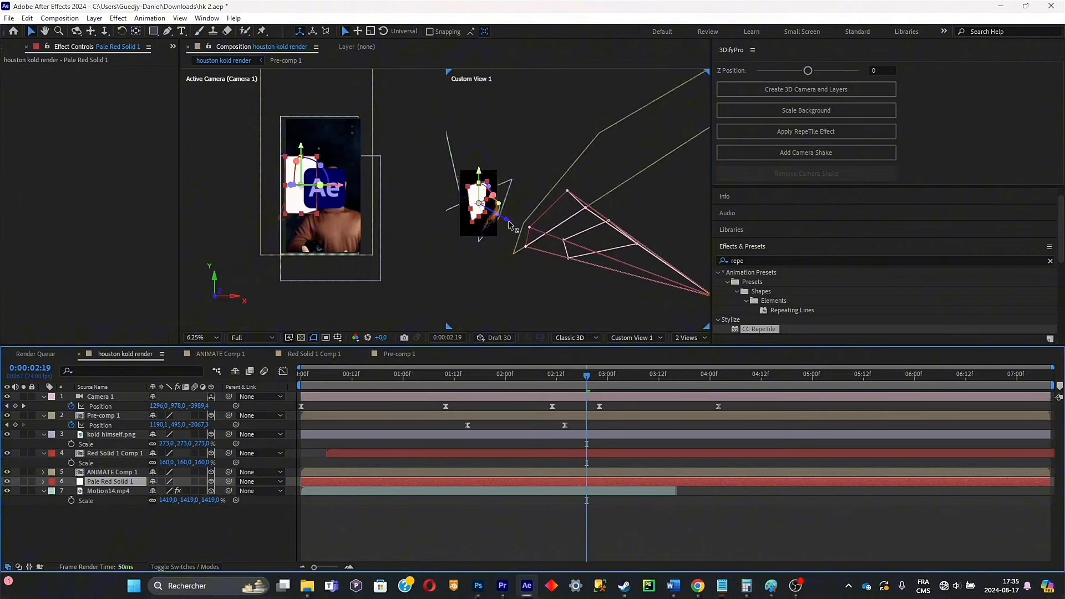
pyautogui.moveTo(509, 224); pyautogui.dragTo(532, 236)
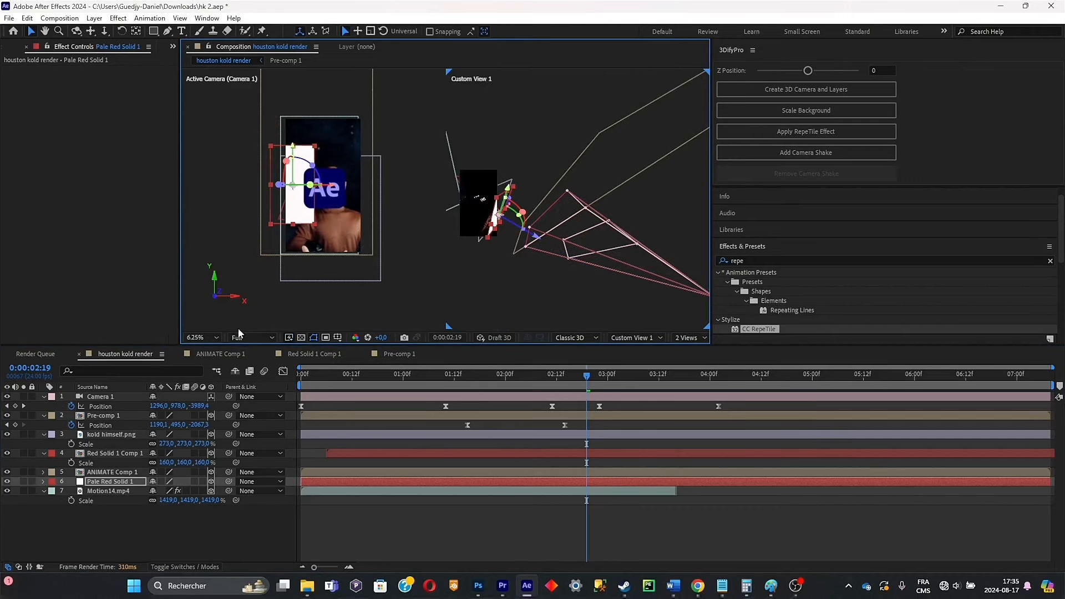
# Enlarge the white solid well beyond 219% and move it along X to about 1439 so it fills the frame behind the Ae icon
pyautogui.press('s')
pyautogui.moveTo(166, 491); pyautogui.dragTo(251, 485)
pyautogui.moveTo(332, 186); pyautogui.dragTo(369, 187)
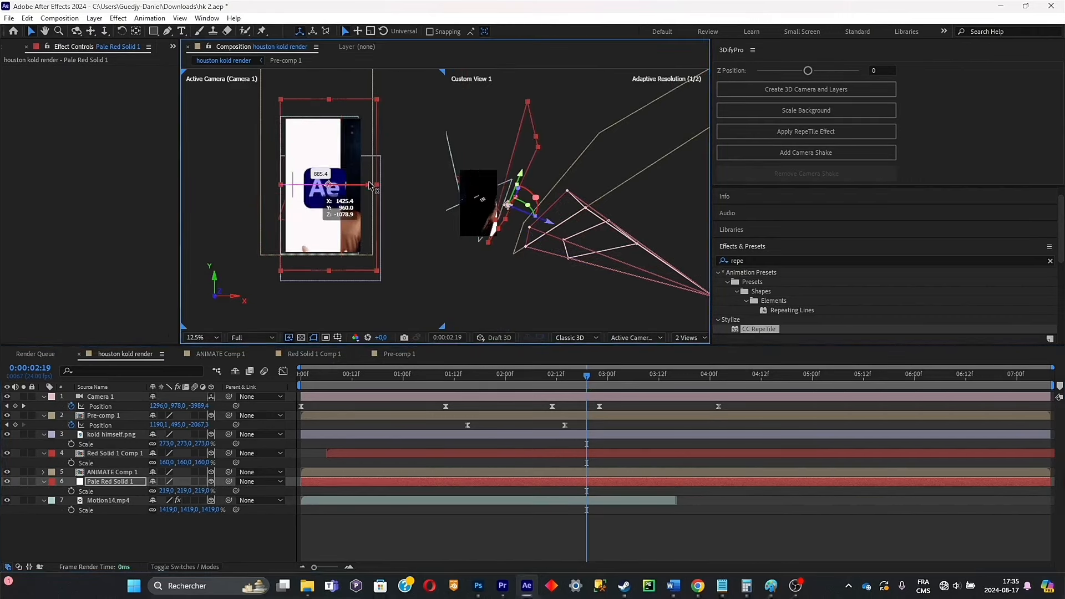
pyautogui.press('s')
pyautogui.press('p')
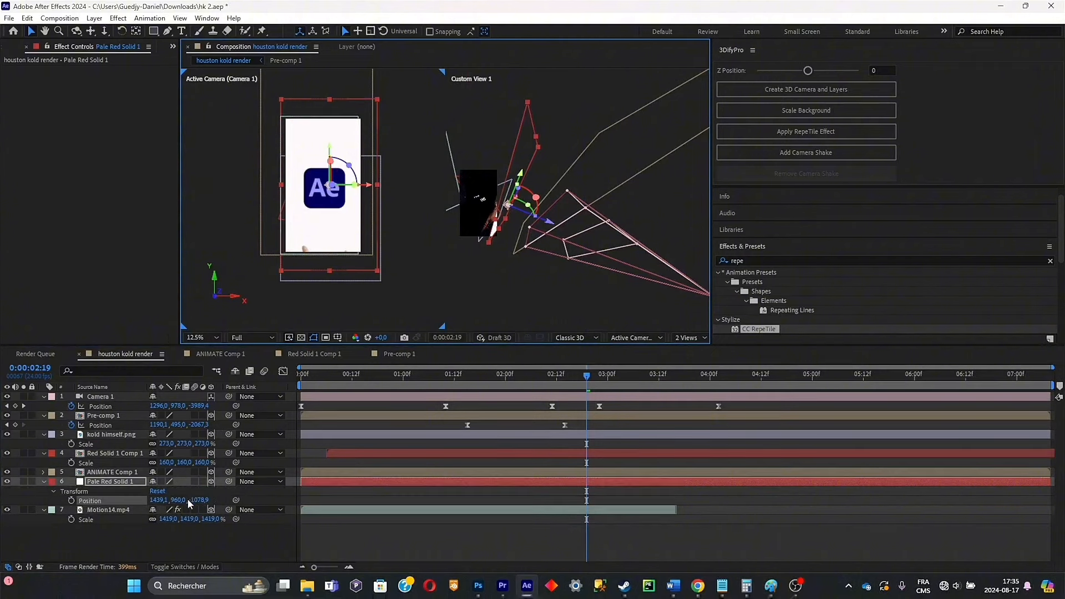
pyautogui.moveTo(181, 501); pyautogui.dragTo(504, 297)
pyautogui.press('s')
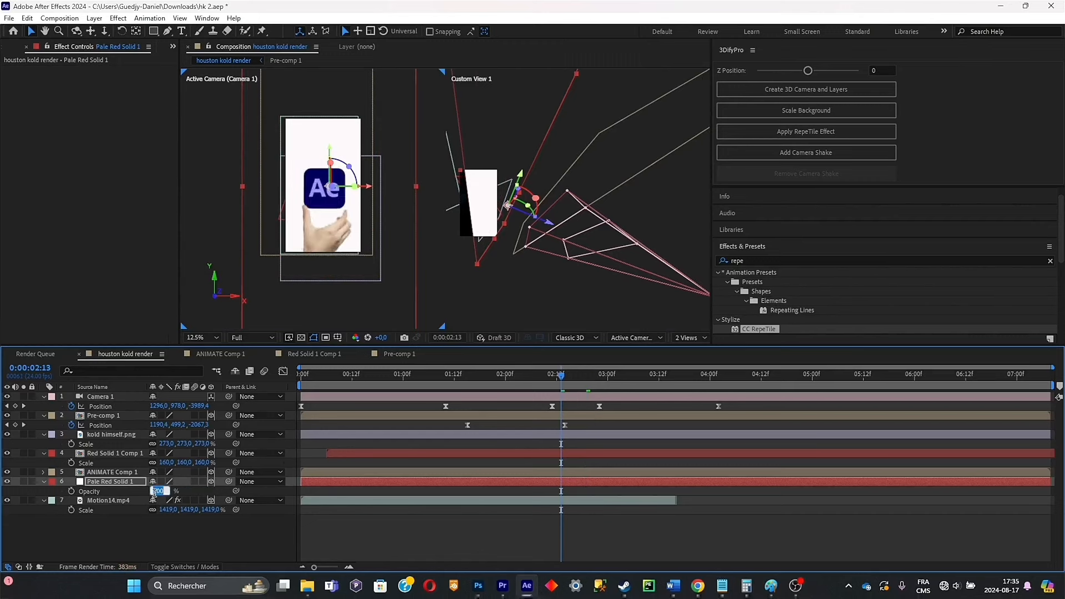
# Keyframe the white solid's opacity from 0% at 0:02:13 to 100% at 0:02:20
pyautogui.press('Return')
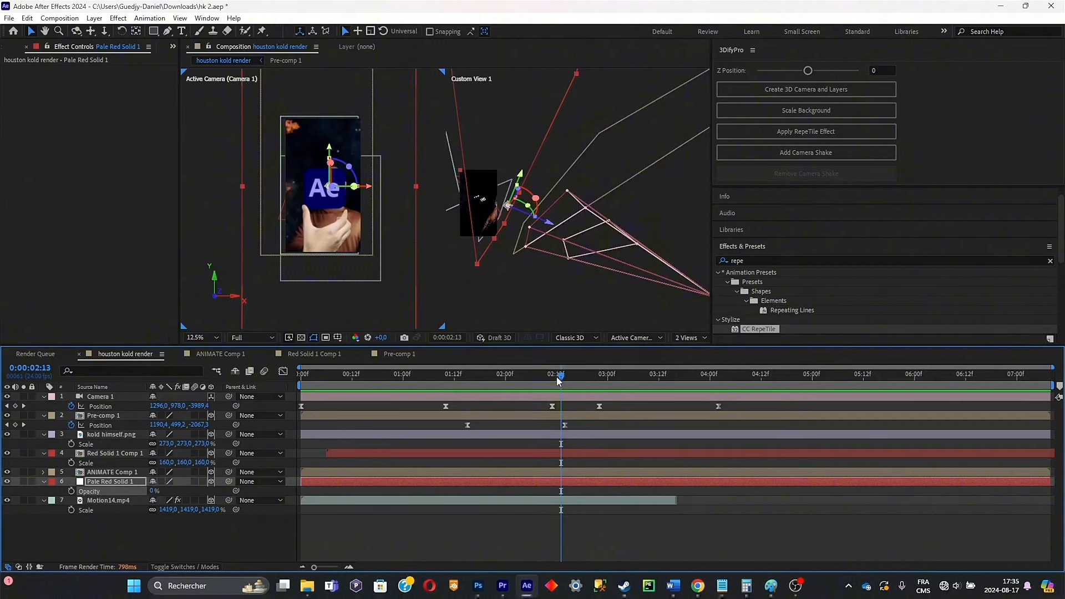
pyautogui.moveTo(558, 381)
pyautogui.mouseDown()
pyautogui.moveTo(548, 382)
pyautogui.moveTo(569, 387)
pyautogui.moveTo(560, 387)
pyautogui.mouseUp()
pyautogui.click(591, 378)
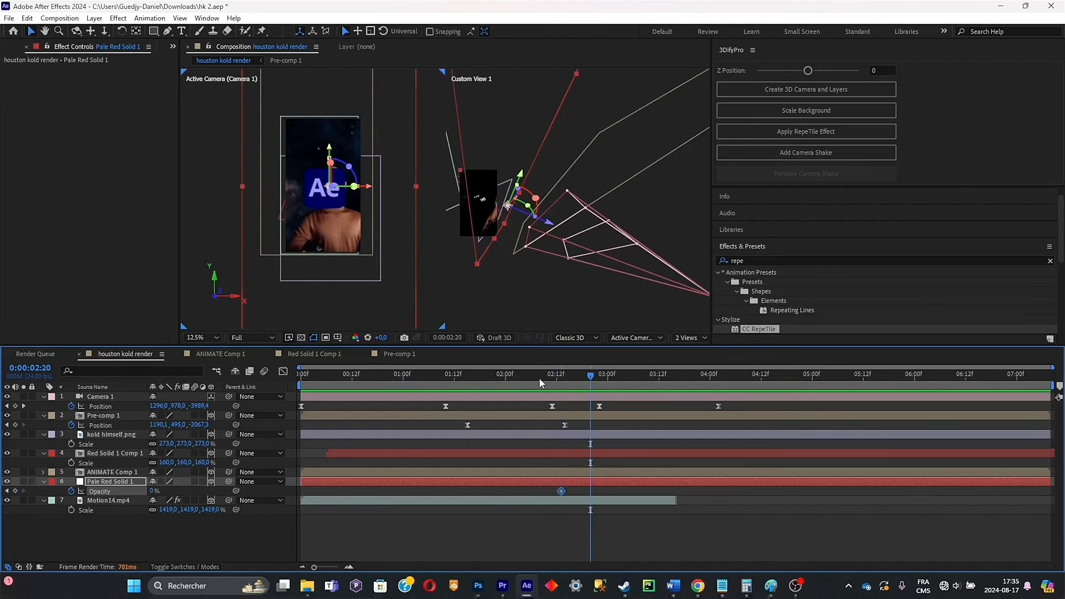
pyautogui.press('F2')
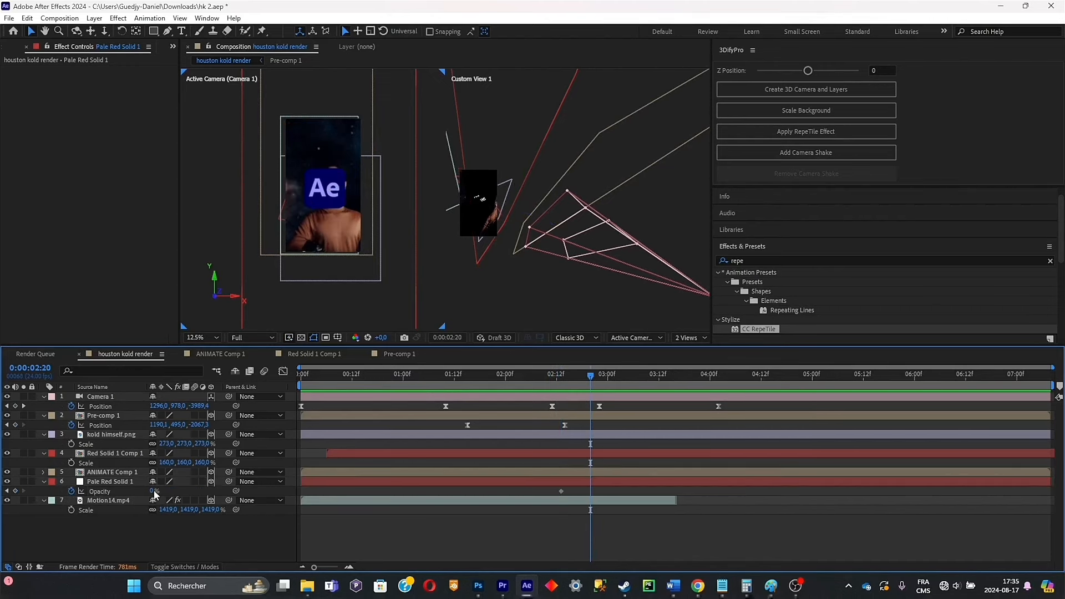
pyautogui.write('00')
pyautogui.press('Return')
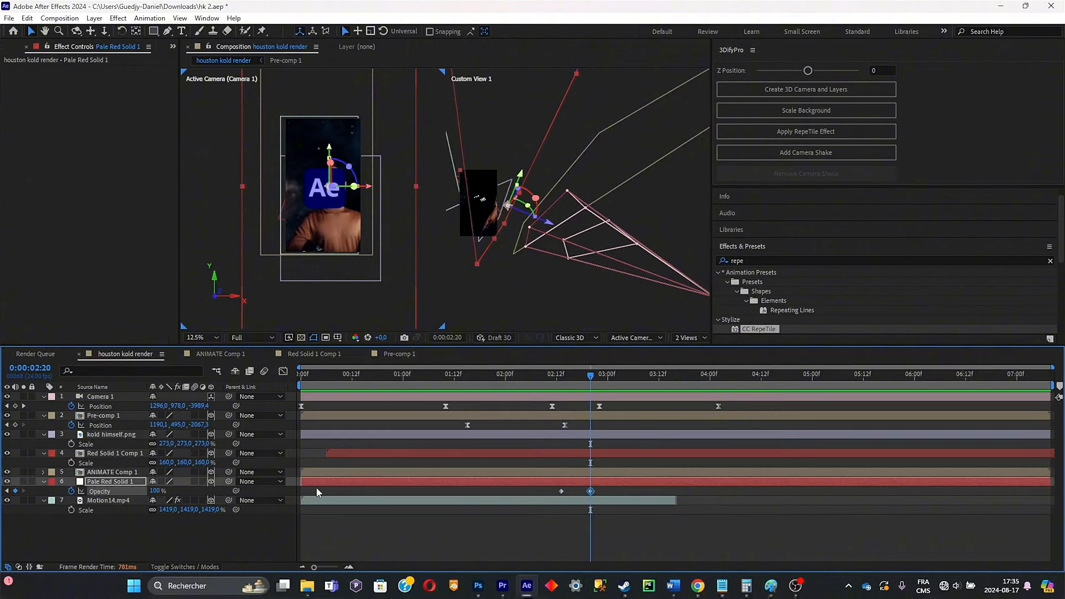
# Ease both opacity keyframes of the white solid, spread them to about 0:02:06 and 0:03:04, and preview the fade
pyautogui.click(562, 378)
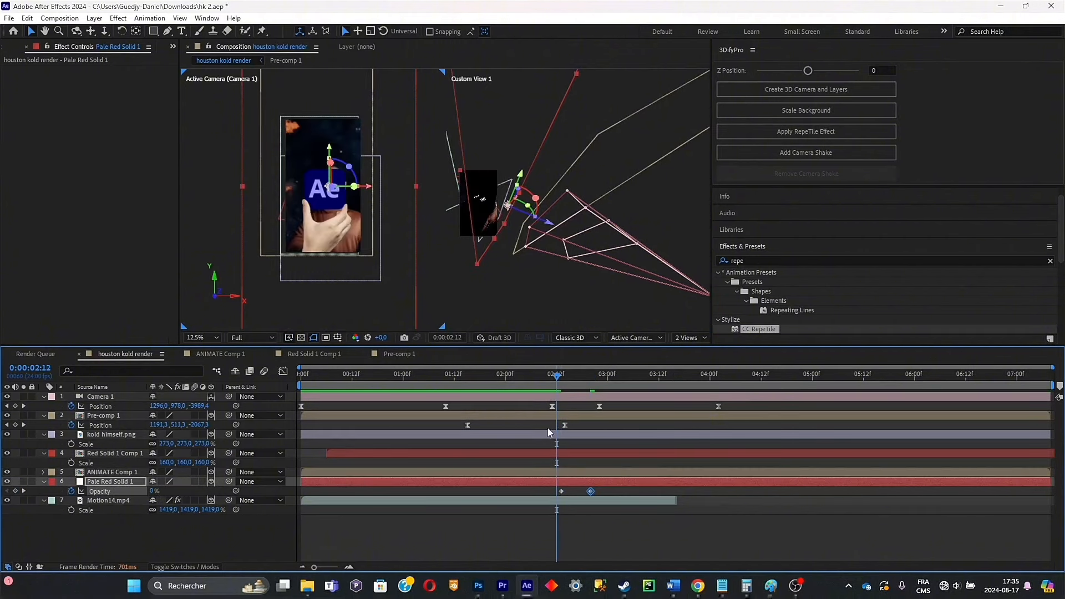
pyautogui.moveTo(610, 525); pyautogui.dragTo(526, 492)
pyautogui.moveTo(552, 378); pyautogui.dragTo(586, 396)
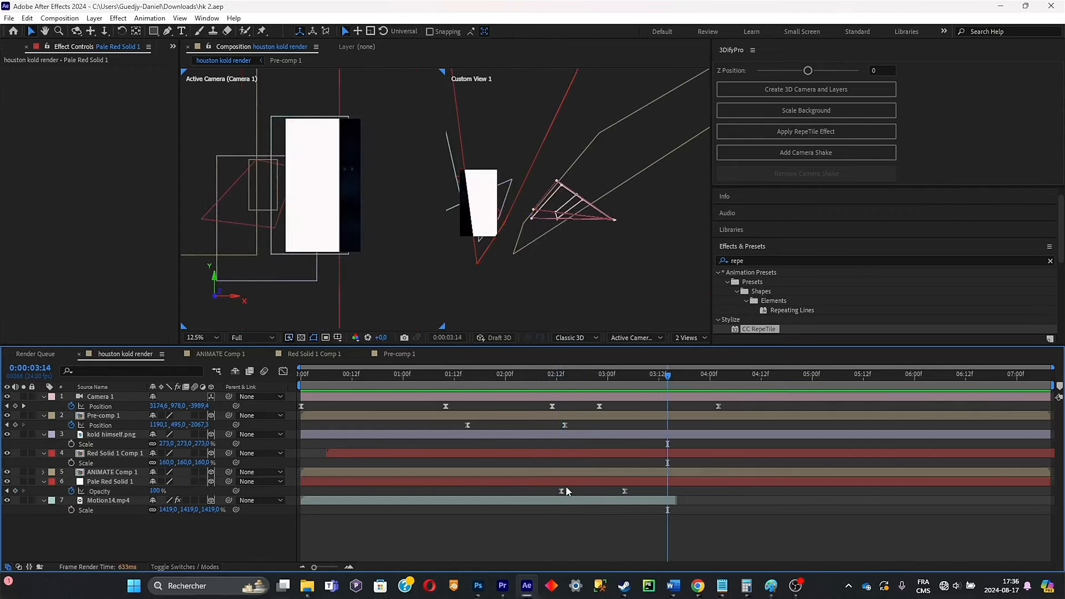
pyautogui.click(560, 491)
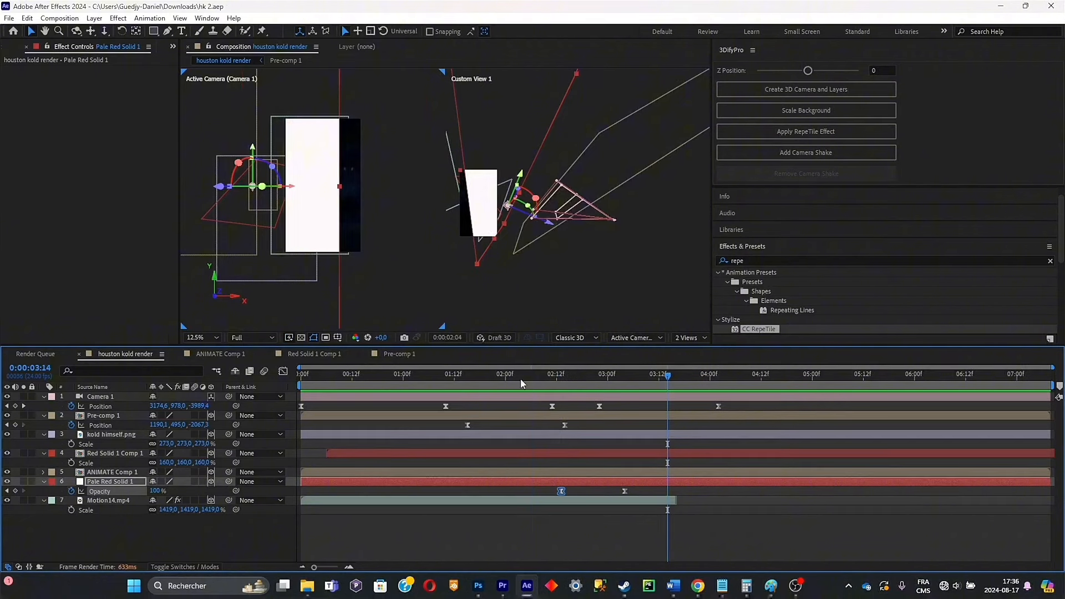
pyautogui.moveTo(521, 383); pyautogui.dragTo(561, 381)
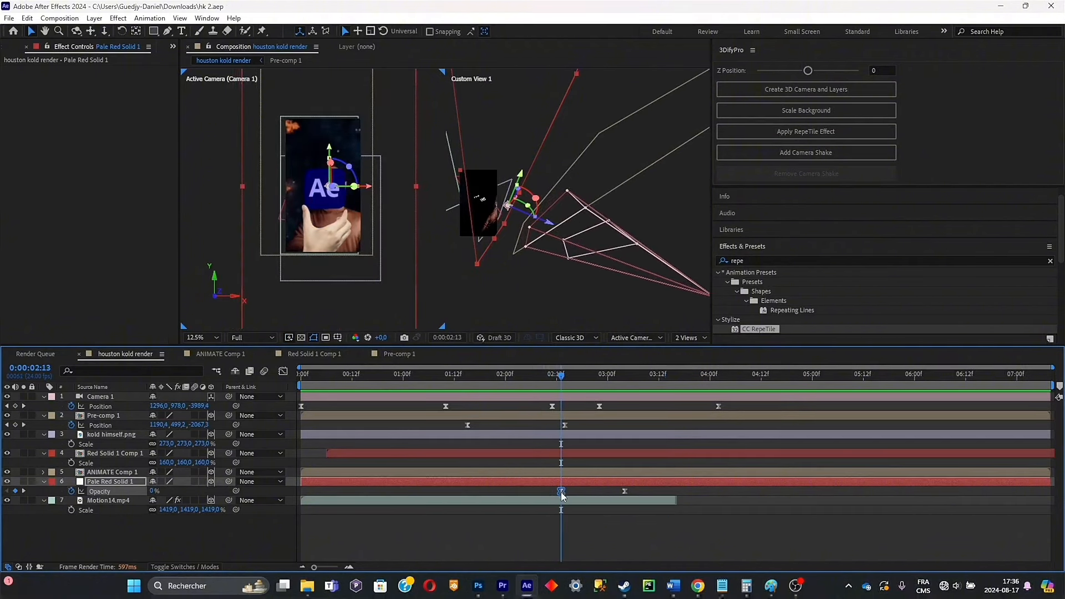
pyautogui.moveTo(546, 491); pyautogui.dragTo(529, 491)
pyautogui.click(508, 379)
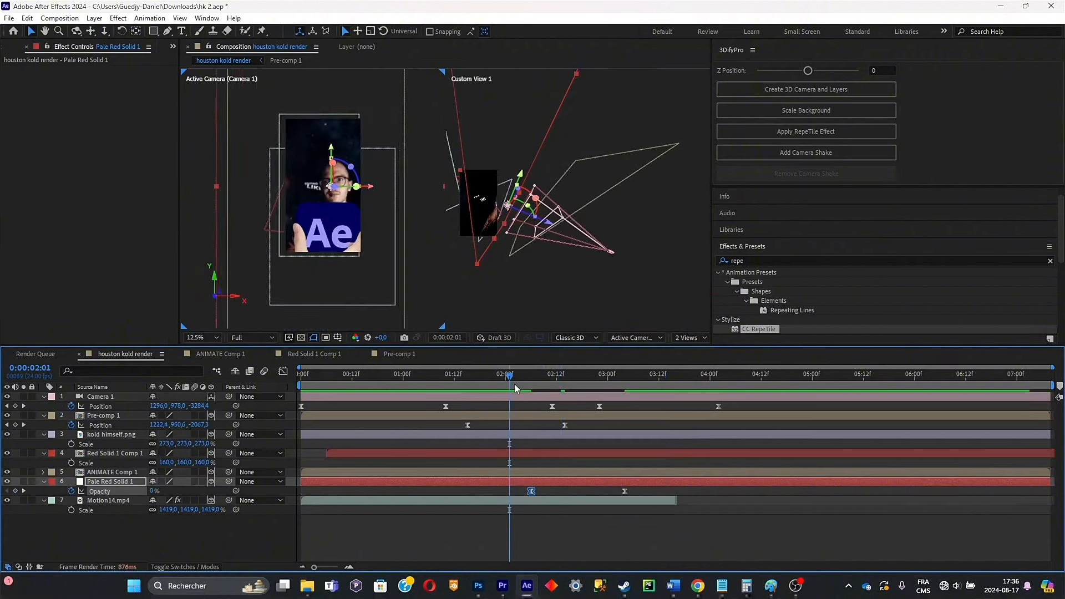
pyautogui.press('space')
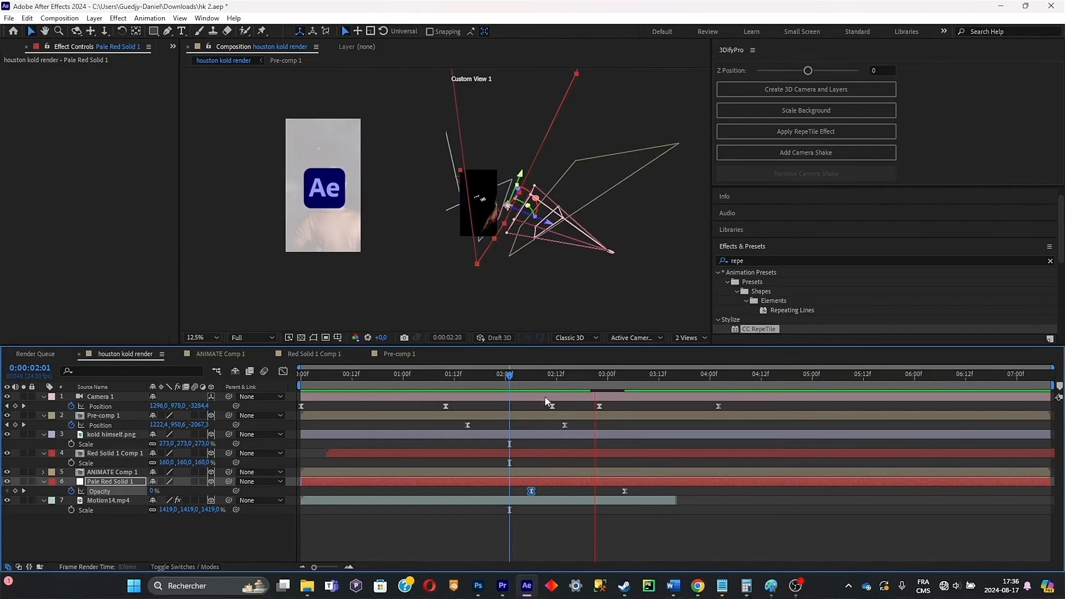
pyautogui.press('space')
# Stretch the white solid horizontally so it covers the whole camera frame at 0:03:20
pyautogui.click(586, 377)
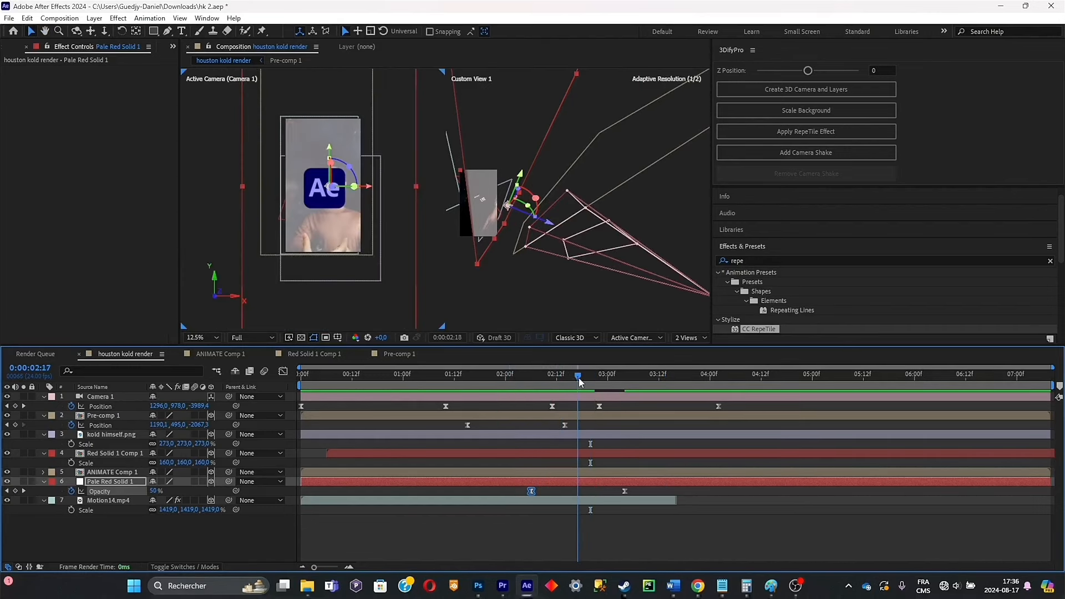
pyautogui.moveTo(587, 379); pyautogui.dragTo(692, 391)
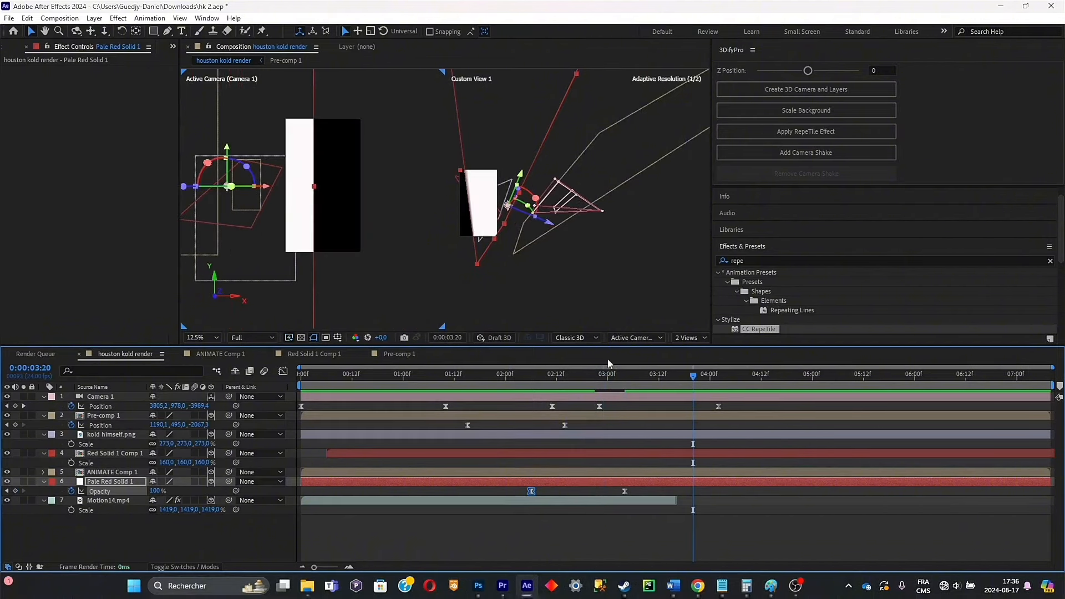
pyautogui.scroll(-1, 375, 217)
pyautogui.scroll(-1, 358, 213)
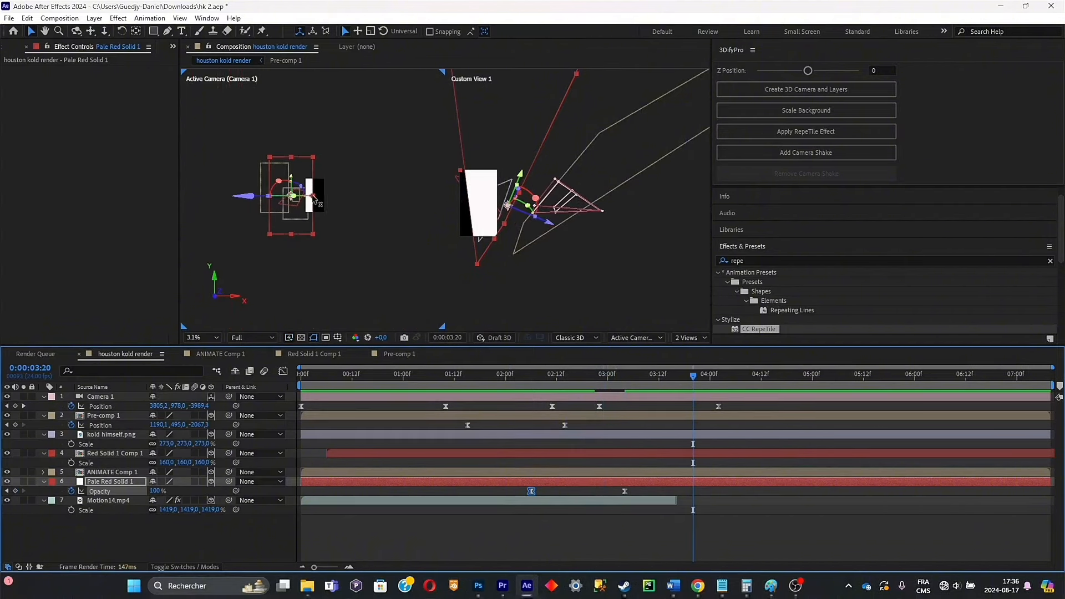
pyautogui.moveTo(313, 196); pyautogui.dragTo(328, 200)
pyautogui.hotkey('ctrl', 'z')
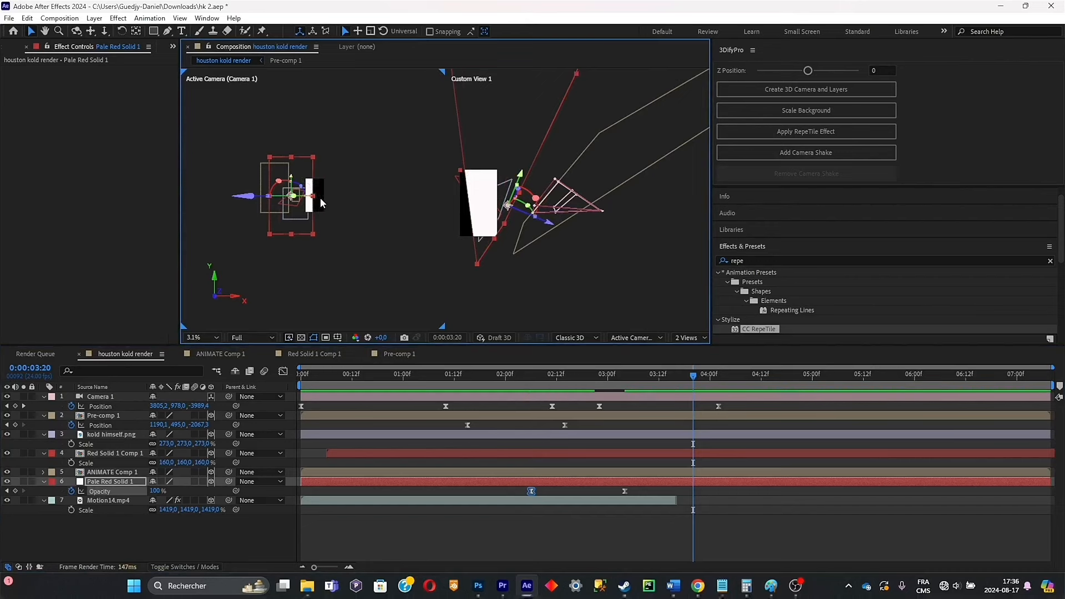
pyautogui.scroll(1, 321, 198)
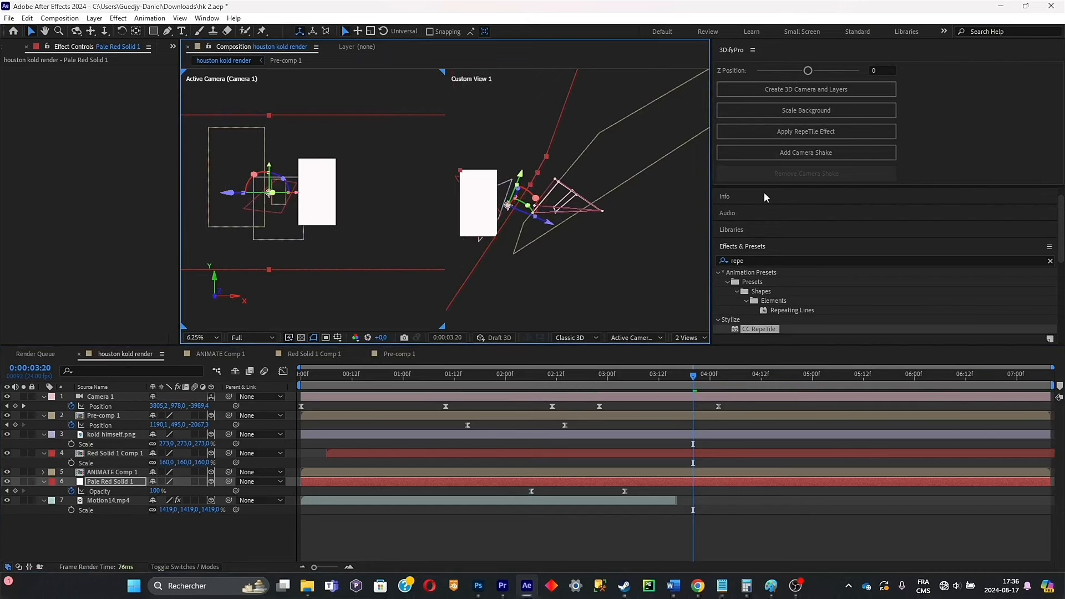
pyautogui.scroll(-1, 664, 209)
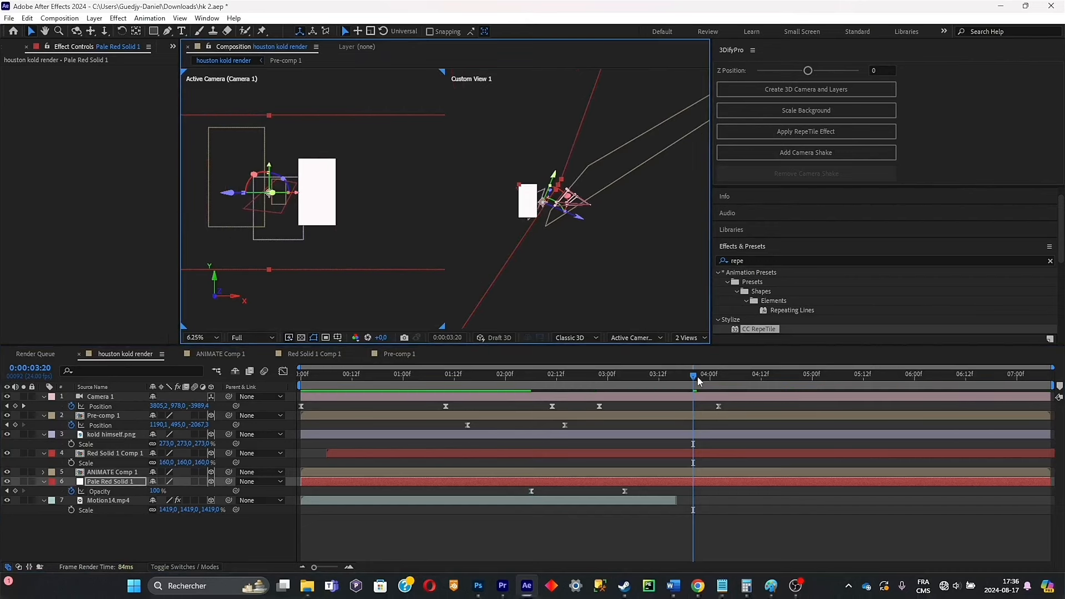
# At 0:03:02, draw a thin dark blue rectangle from the Ae icon's right side past the frame edge, and activate the Pan Behind tool
pyautogui.moveTo(697, 378); pyautogui.dragTo(584, 393)
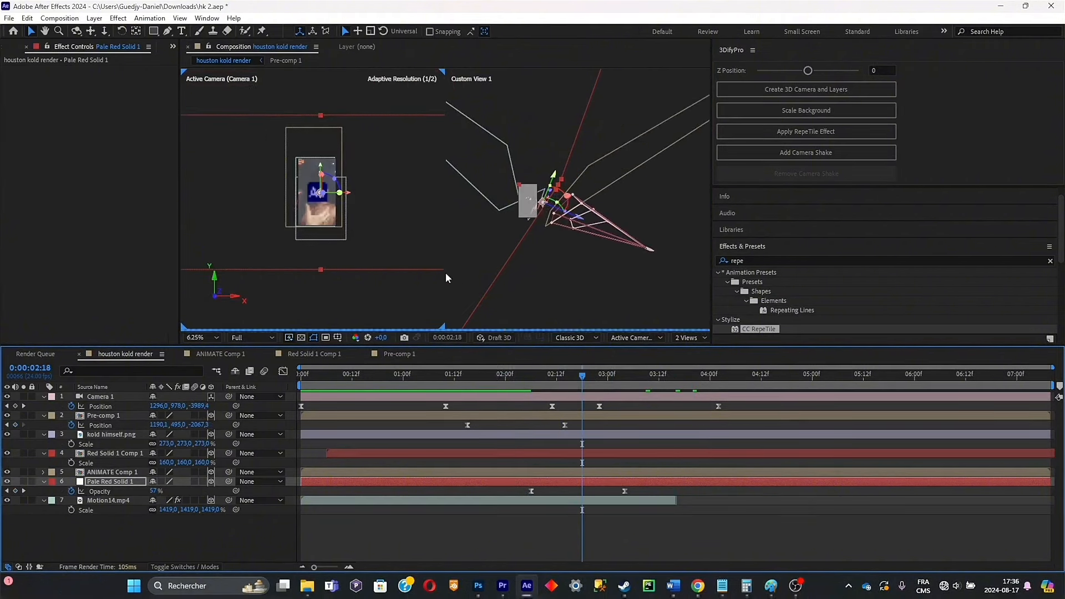
pyautogui.scroll(2, 321, 205)
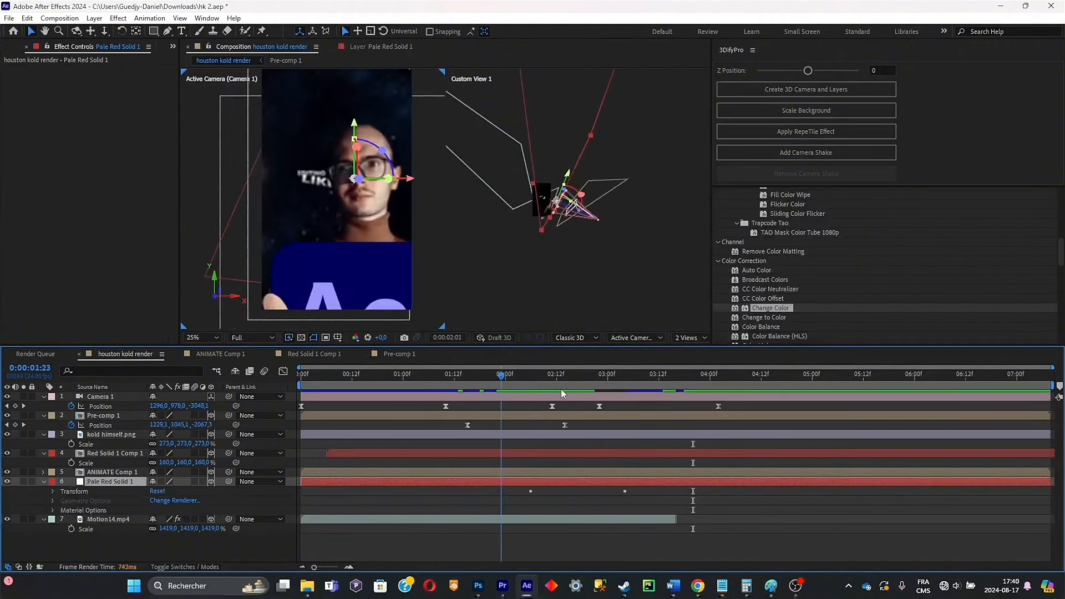
pyautogui.moveTo(561, 388); pyautogui.dragTo(615, 390)
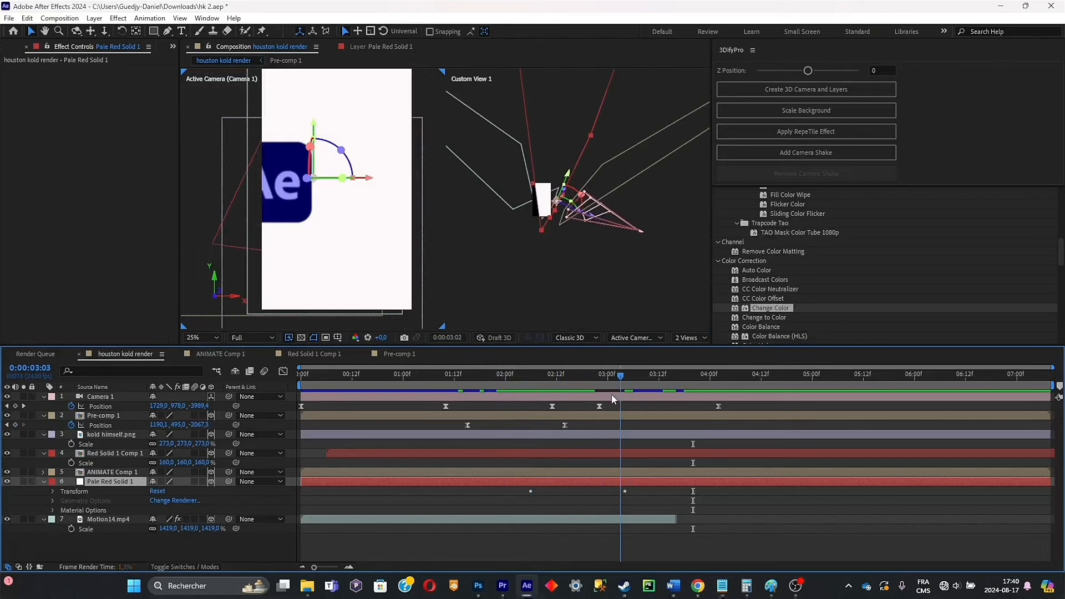
pyautogui.click(172, 471)
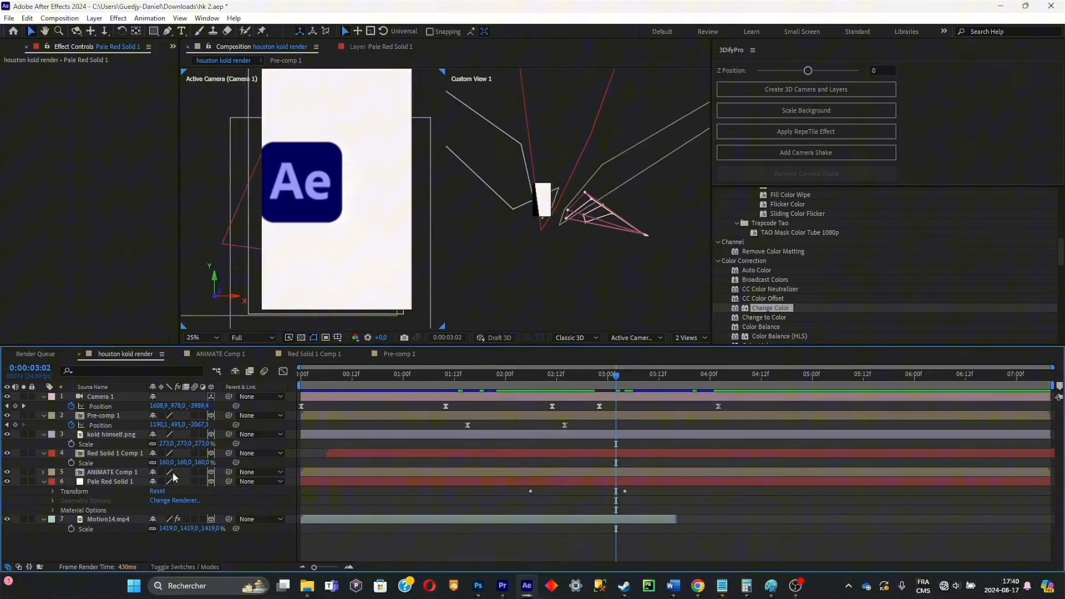
pyautogui.click(153, 32)
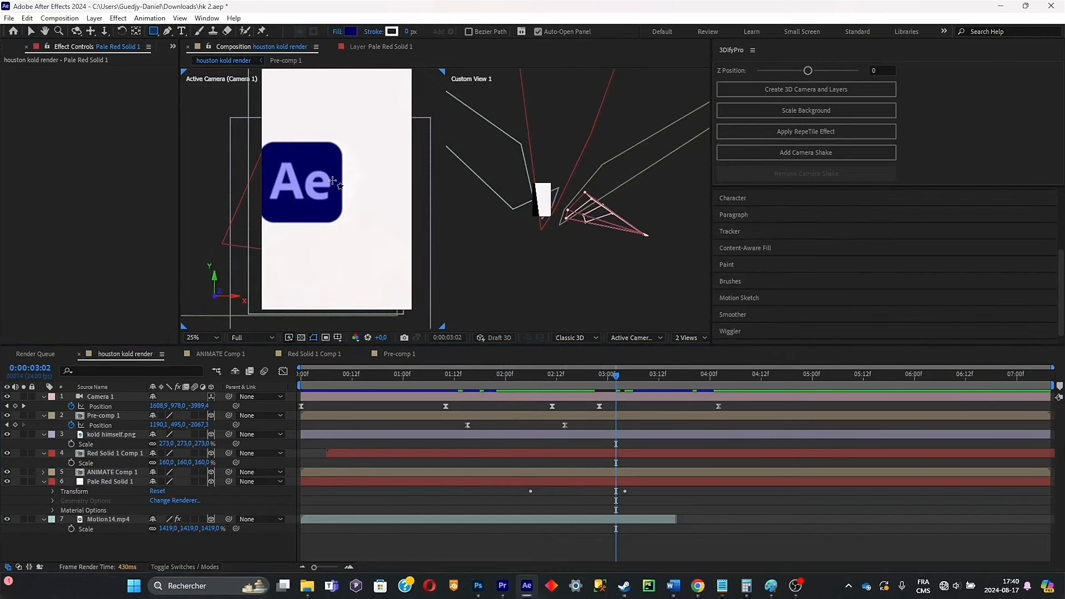
pyautogui.moveTo(335, 180); pyautogui.dragTo(440, 199)
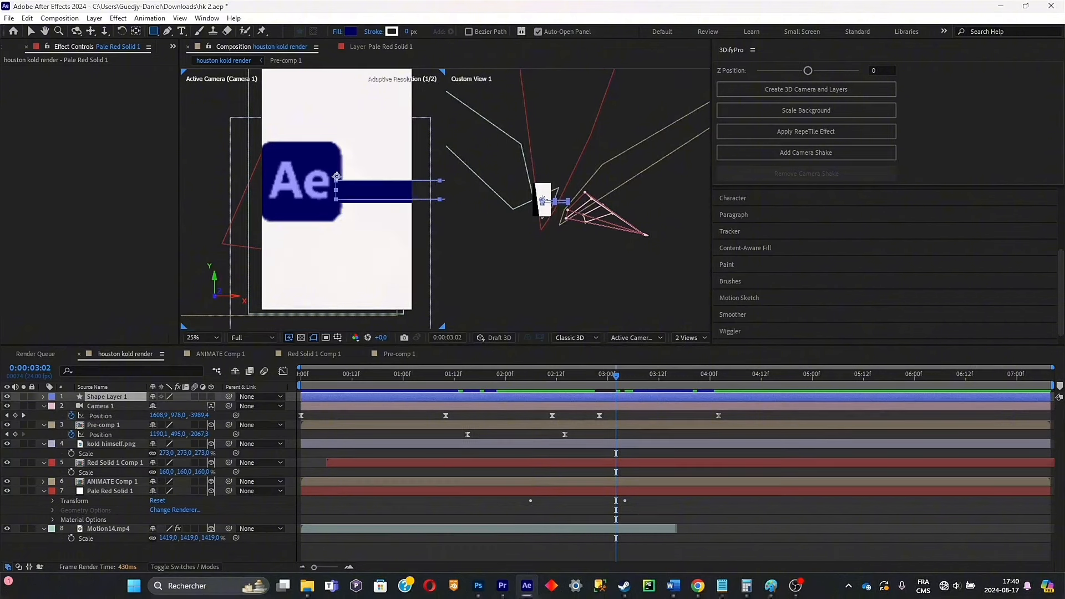
pyautogui.moveTo(562, 189); pyautogui.dragTo(567, 192)
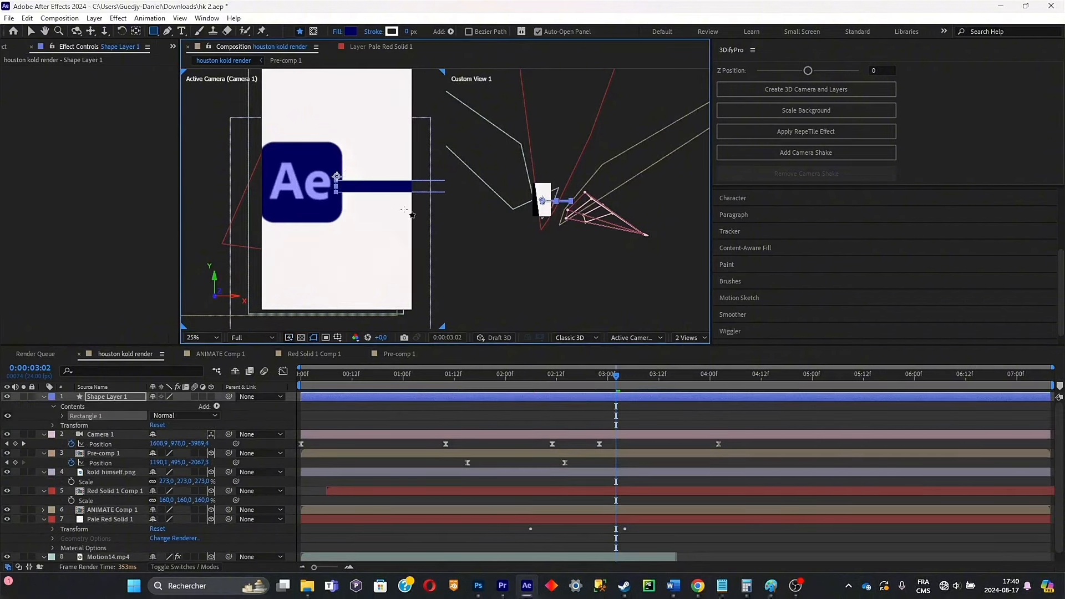
pyautogui.click(137, 32)
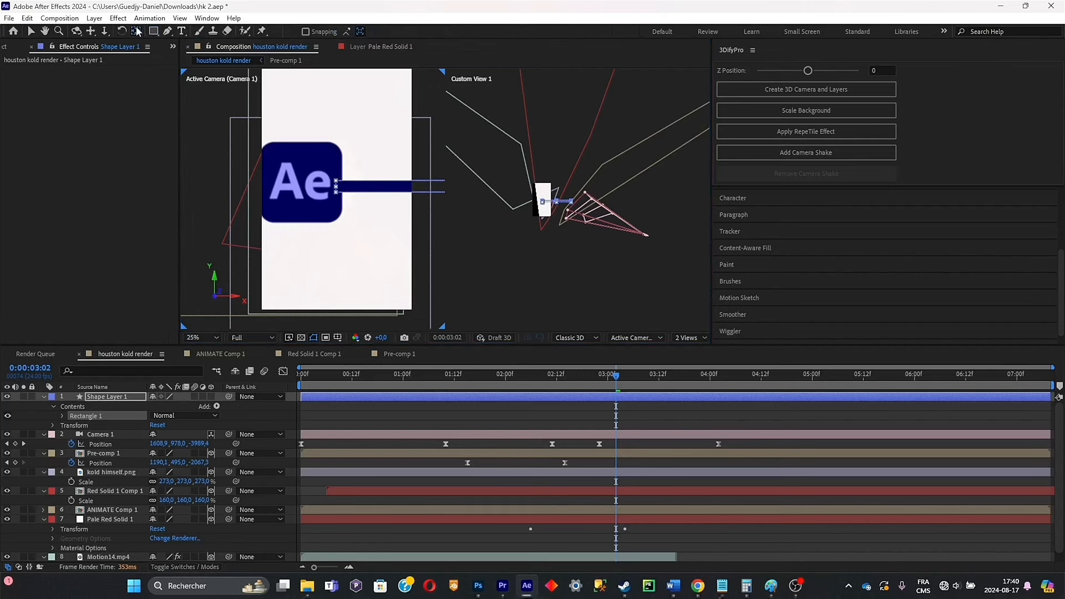
# Make Shape Layer 1 a 3D layer and place it directly below Camera 1 in the layer order
pyautogui.scroll(8, 504, 238)
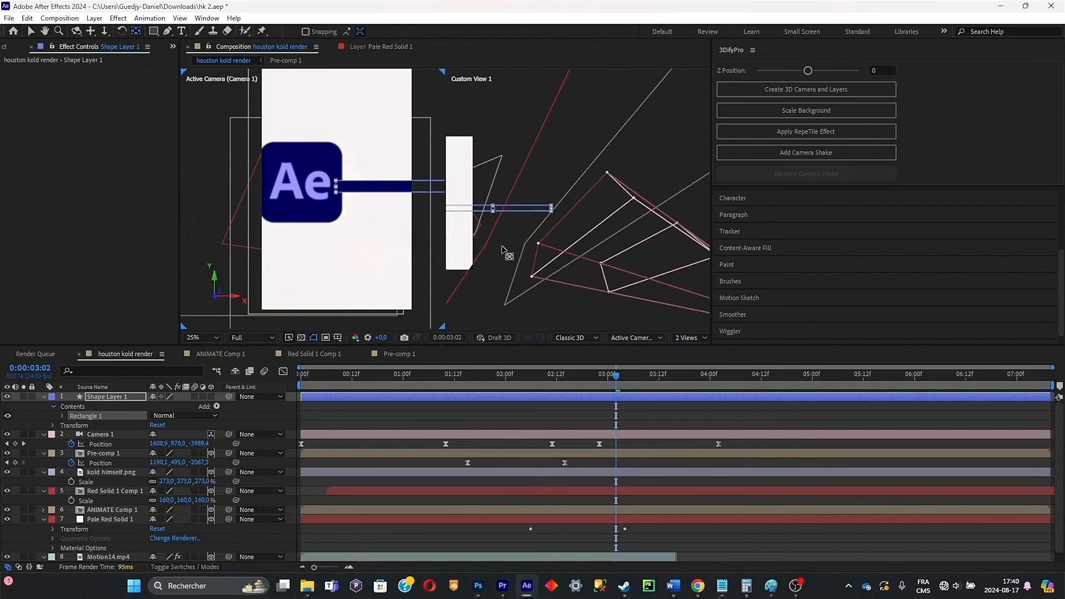
pyautogui.moveTo(529, 252); pyautogui.dragTo(535, 218)
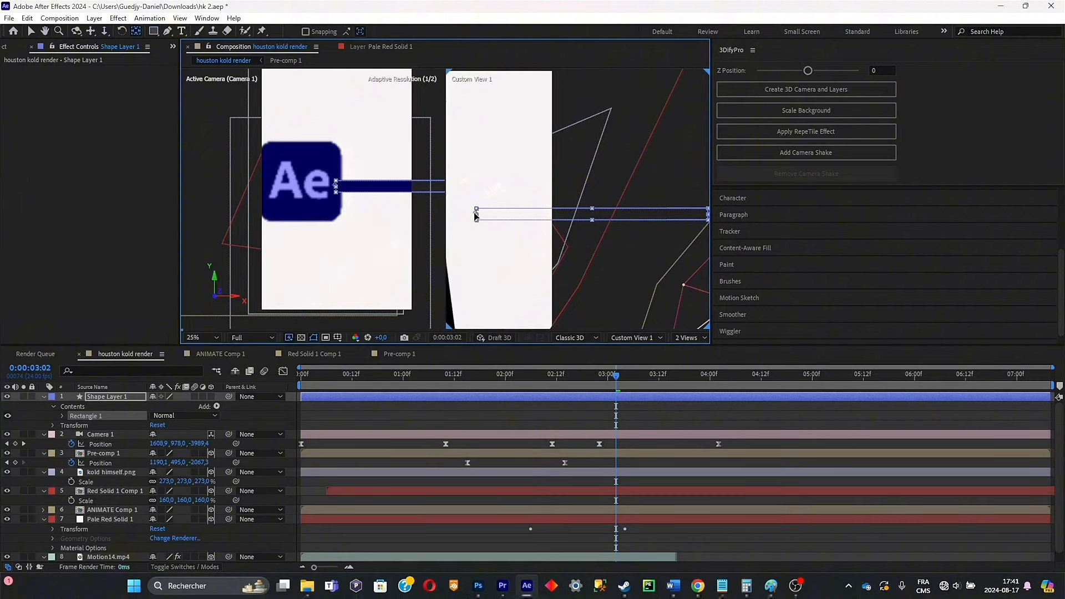
pyautogui.scroll(-1, 345, 191)
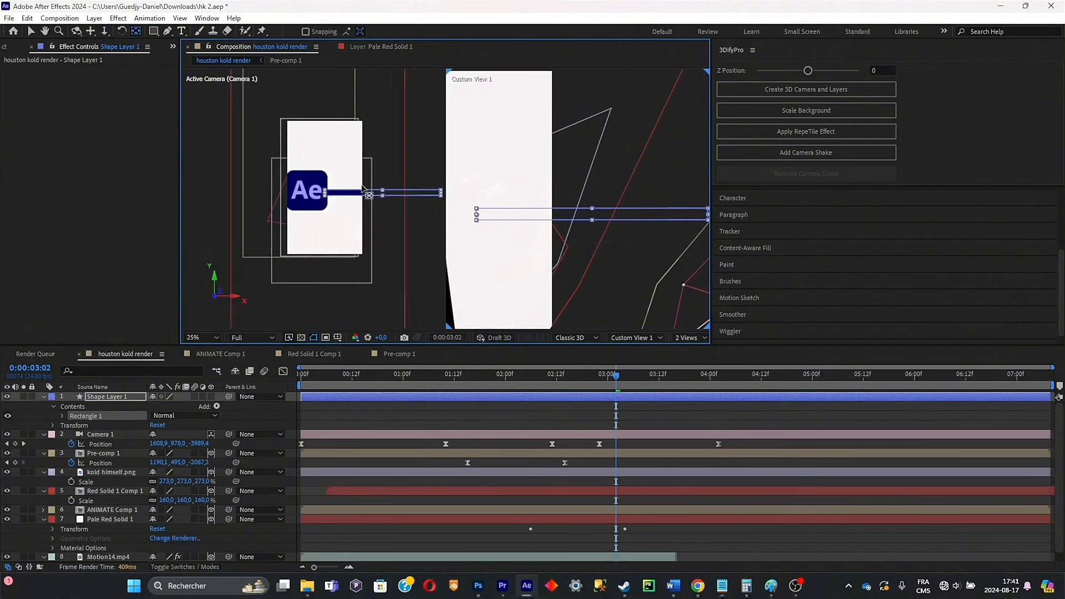
pyautogui.click(211, 396)
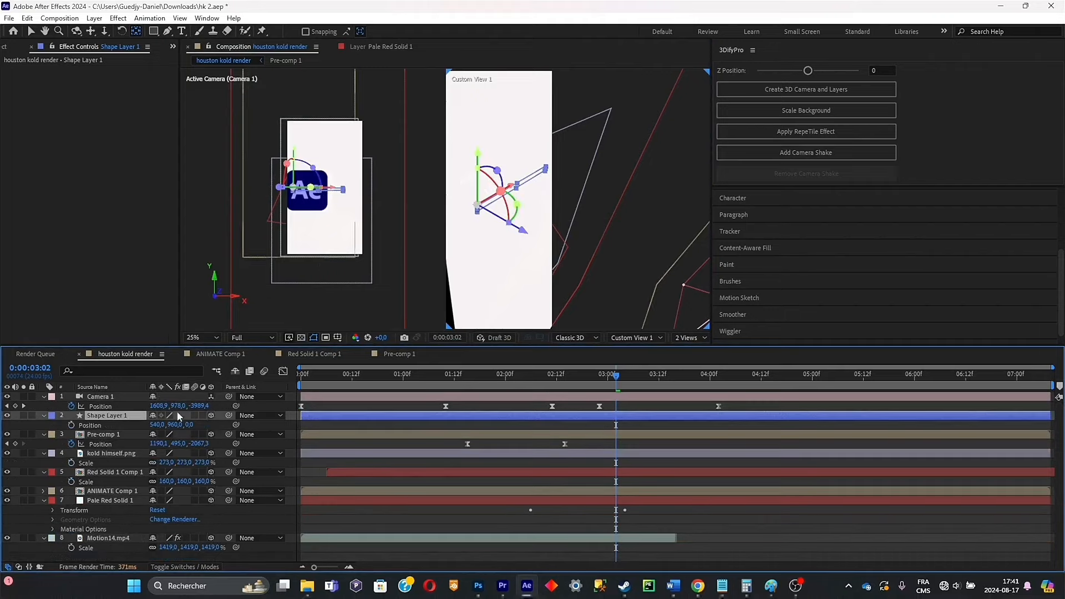
# Move the bar shape in 3D space to about X 1593.8, Z -2014.3, so it starts at the Ae logo's right side
pyautogui.click(32, 33)
pyautogui.moveTo(613, 234); pyautogui.dragTo(721, 289)
pyautogui.scroll(-1, 655, 234)
pyautogui.moveTo(656, 234); pyautogui.dragTo(513, 219)
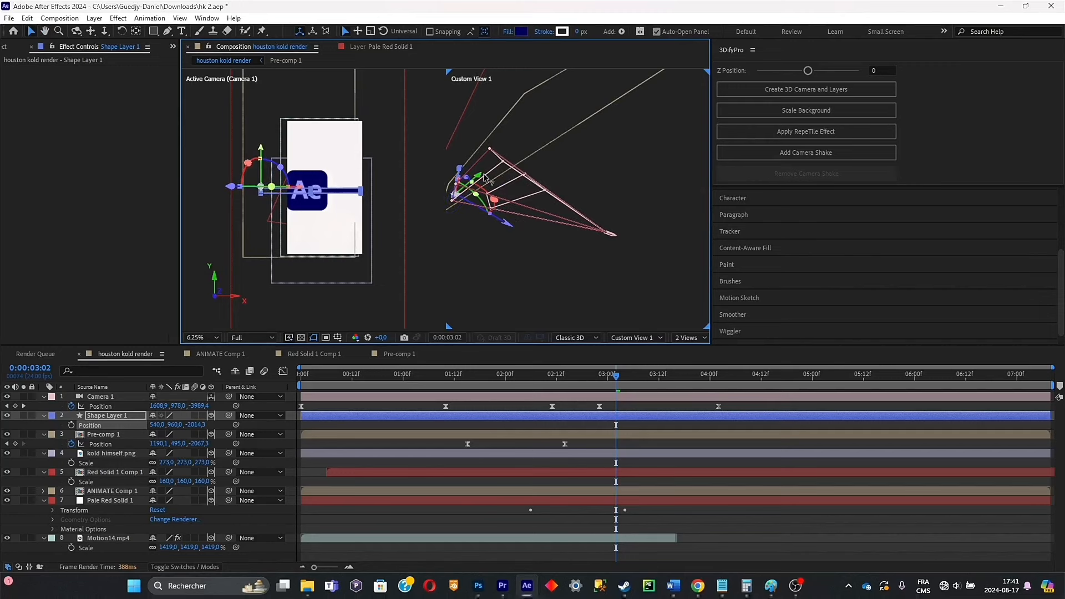
pyautogui.scroll(1, 487, 179)
pyautogui.moveTo(300, 190); pyautogui.dragTo(322, 181)
# Move Shape Layer 1's anchor point to the middle of the bar's left edge
pyautogui.scroll(4, 323, 181)
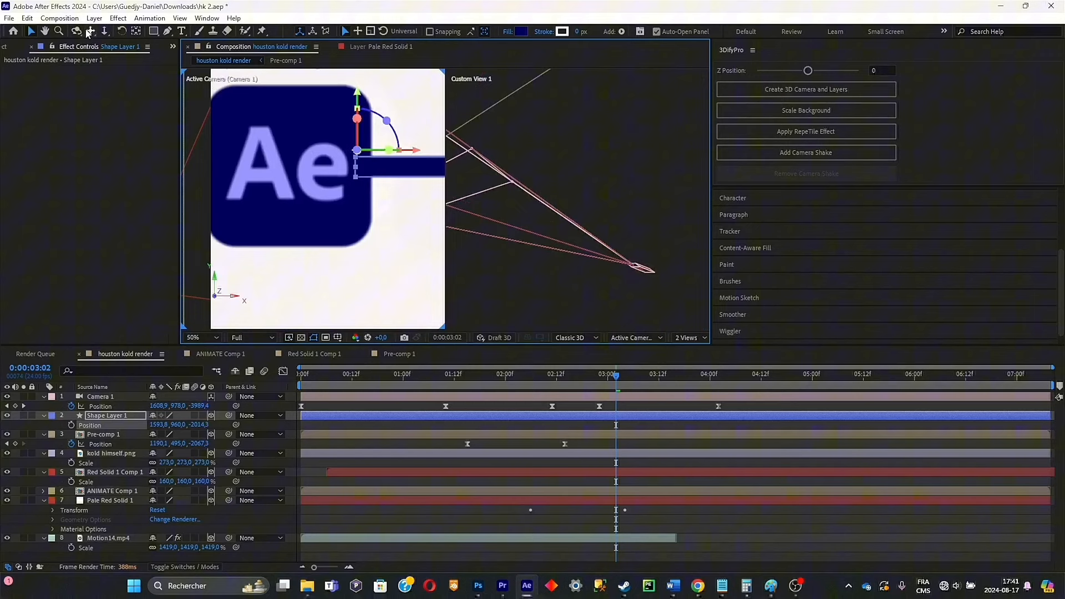
pyautogui.click(133, 32)
pyautogui.moveTo(364, 152); pyautogui.dragTo(362, 171)
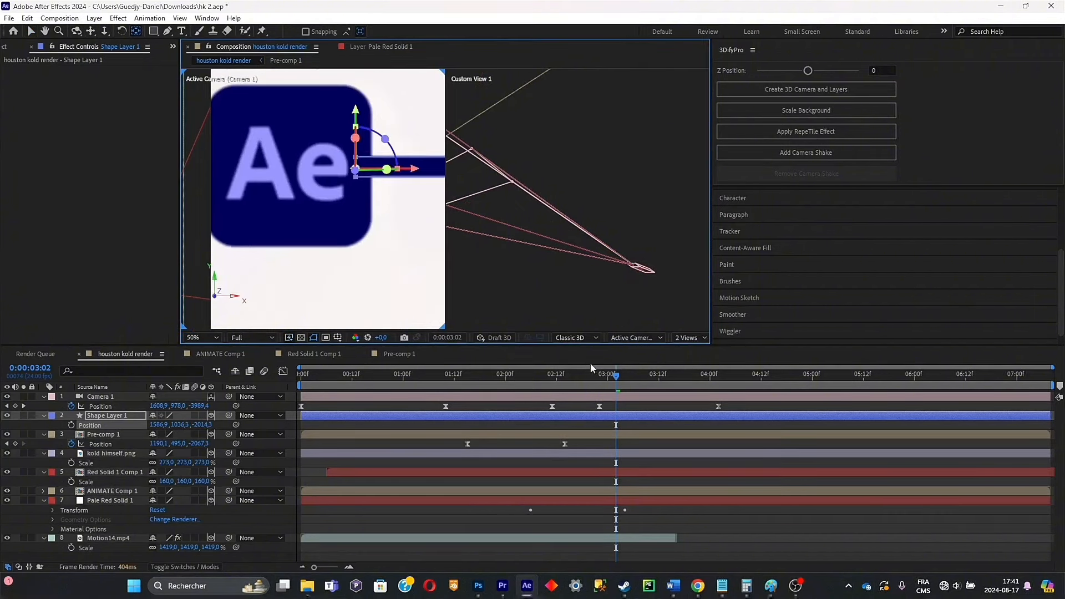
# At 0:00:02:13, unlink Shape Layer 1's Scale, reduce its X value to 6%, and start keyframing Scale
pyautogui.moveTo(614, 376); pyautogui.dragTo(552, 377)
pyautogui.scroll(-1, 424, 208)
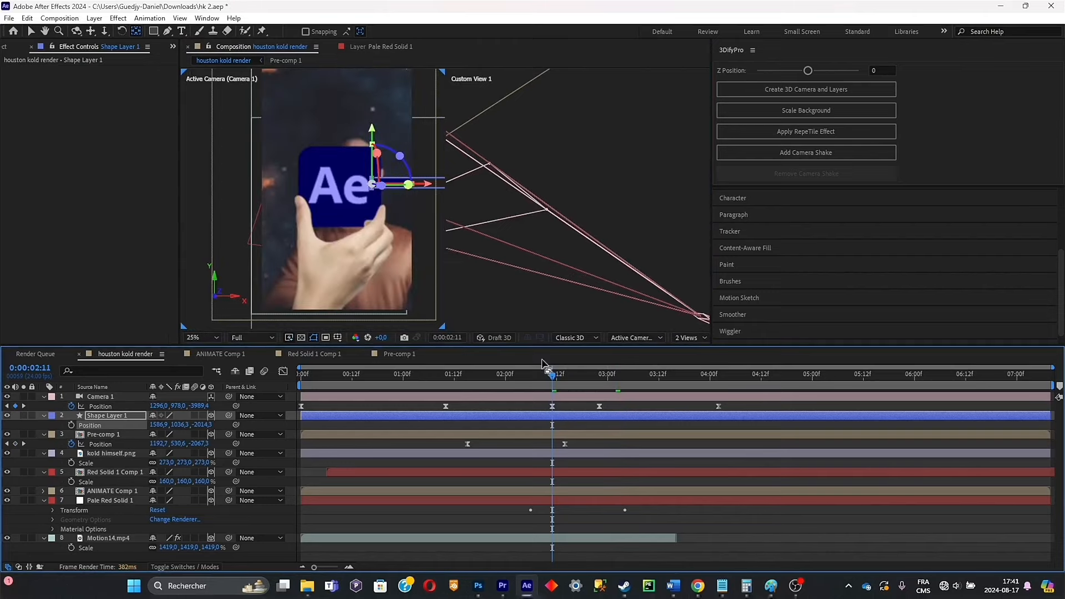
pyautogui.scroll(-1, 431, 255)
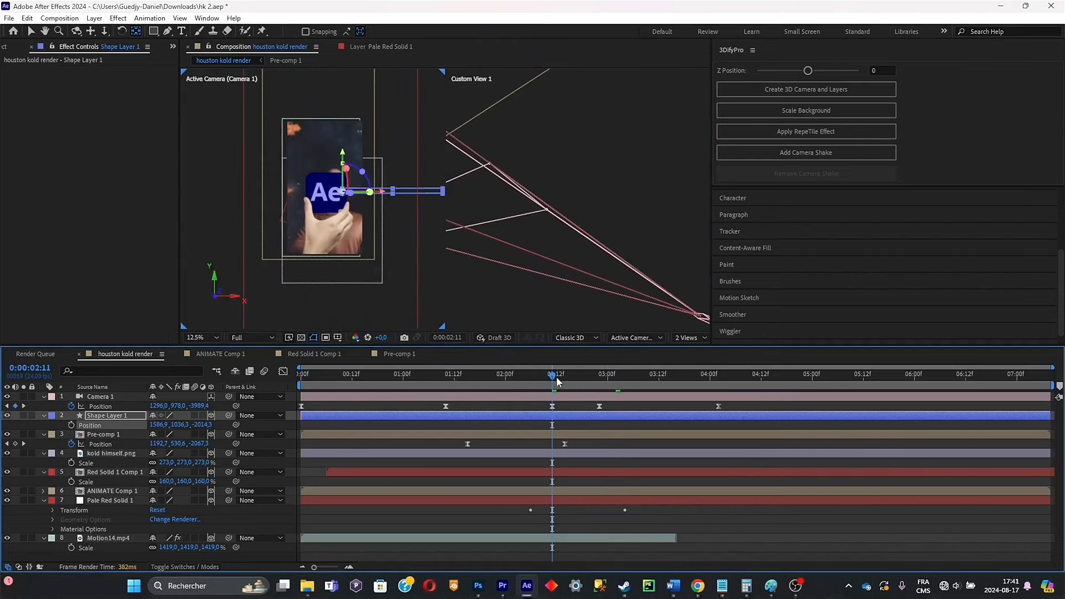
pyautogui.moveTo(557, 380)
pyautogui.mouseDown()
pyautogui.moveTo(529, 378)
pyautogui.moveTo(561, 380)
pyautogui.mouseUp()
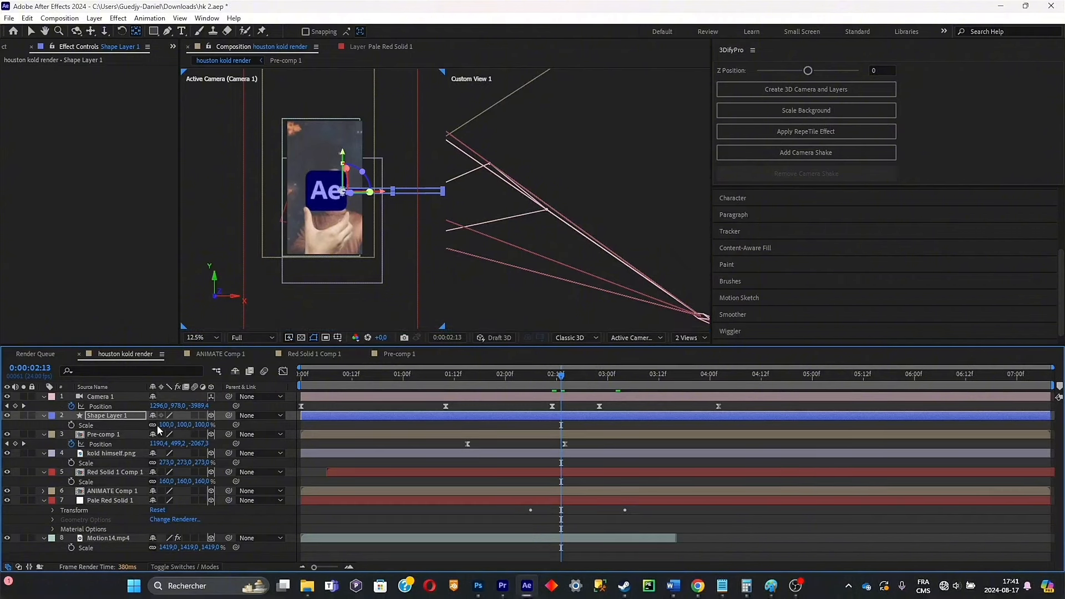
pyautogui.moveTo(184, 428); pyautogui.dragTo(109, 423)
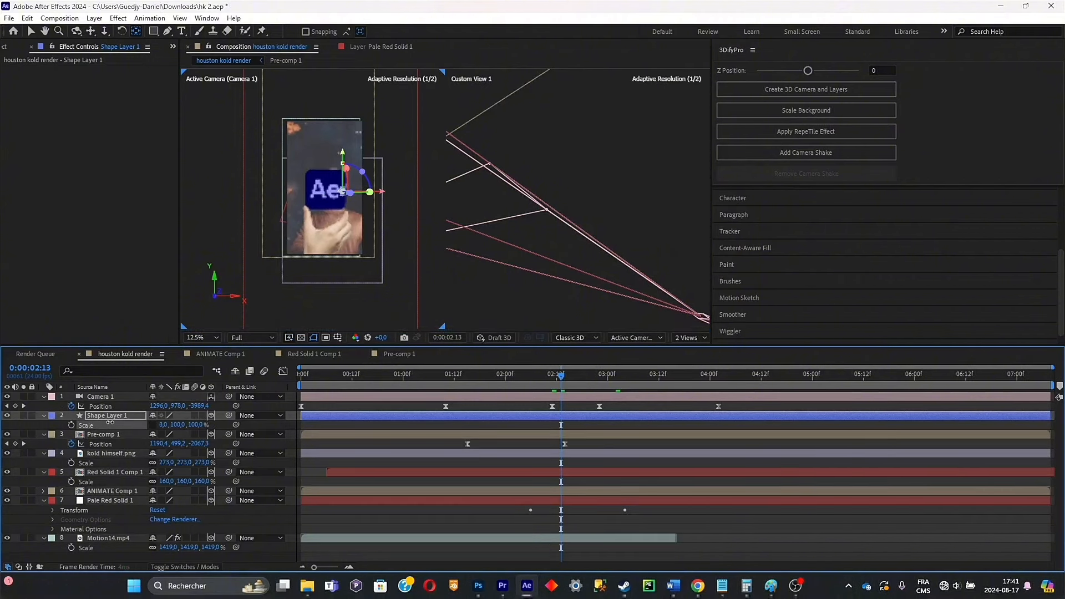
pyautogui.scroll(6, 262, 280)
pyautogui.scroll(-3, 337, 245)
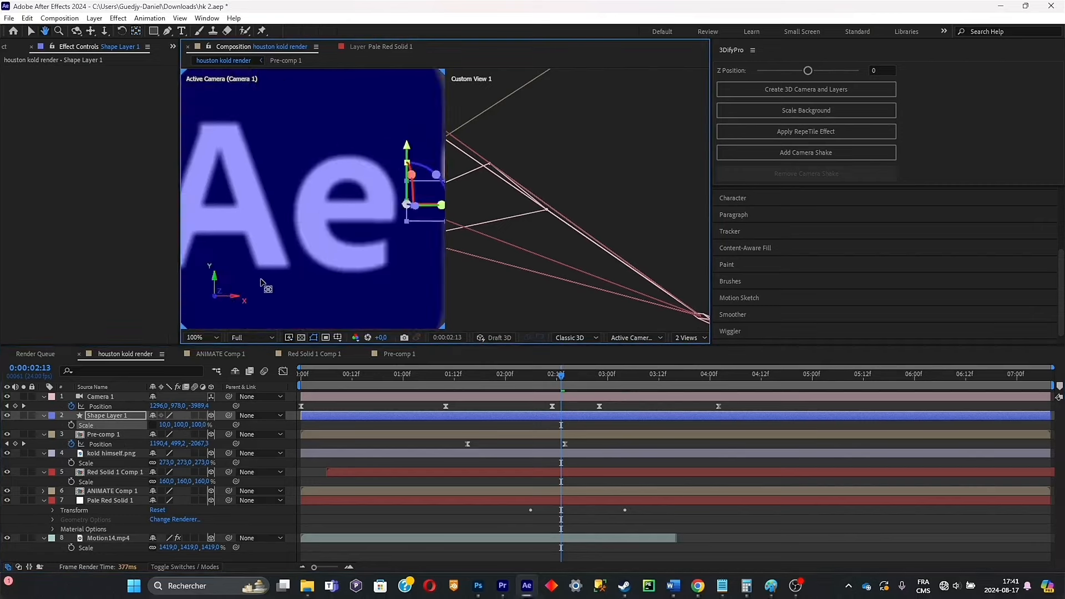
pyautogui.moveTo(310, 261); pyautogui.dragTo(306, 288)
pyautogui.scroll(1, 352, 282)
pyautogui.moveTo(166, 424); pyautogui.dragTo(74, 421)
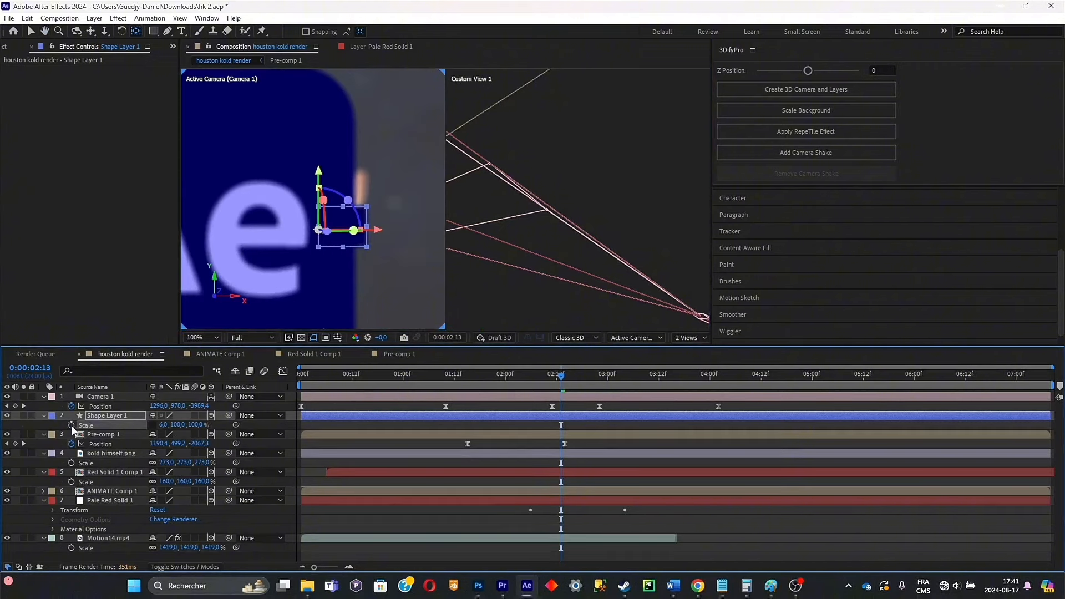
# At 0:00:03:12, set Shape Layer 1's X scale to 322% so the bar stretches across the frame
pyautogui.click(658, 374)
pyautogui.scroll(-8, 340, 242)
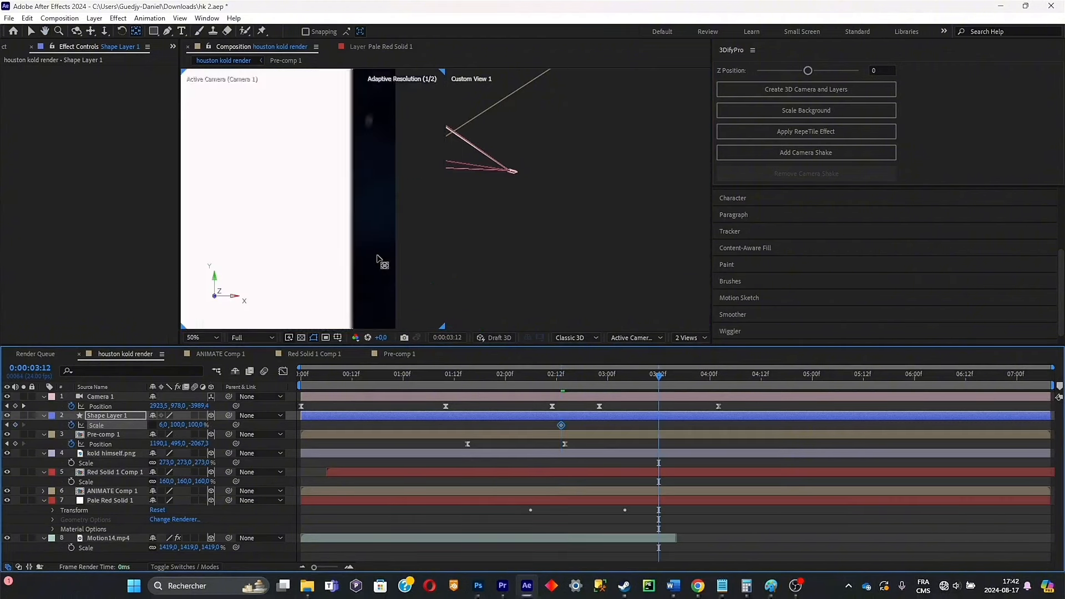
pyautogui.moveTo(340, 241); pyautogui.dragTo(365, 243)
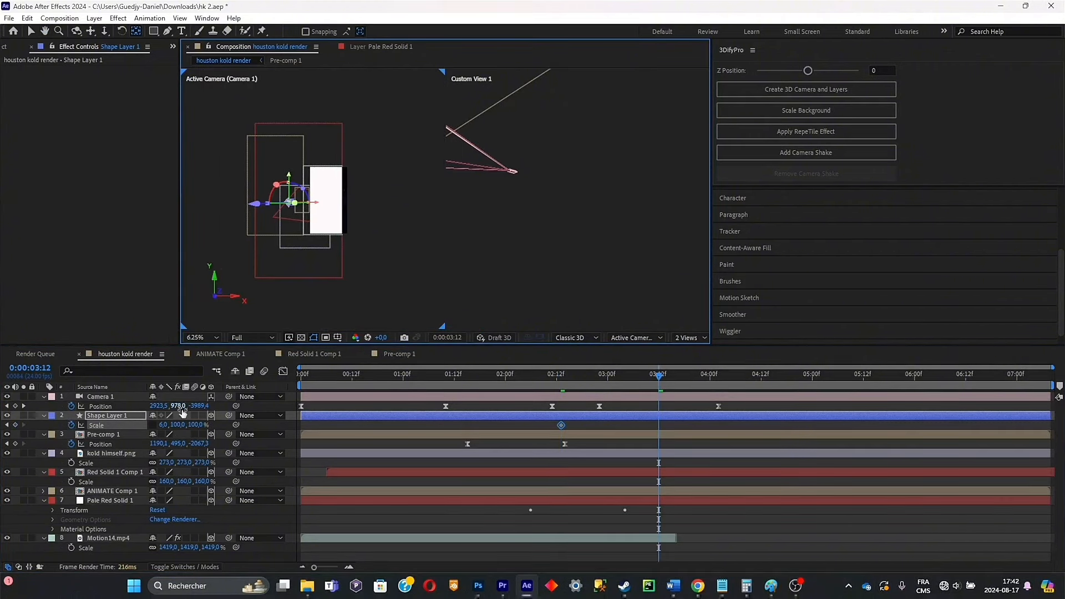
pyautogui.moveTo(167, 426); pyautogui.dragTo(337, 397)
pyautogui.scroll(2, 319, 227)
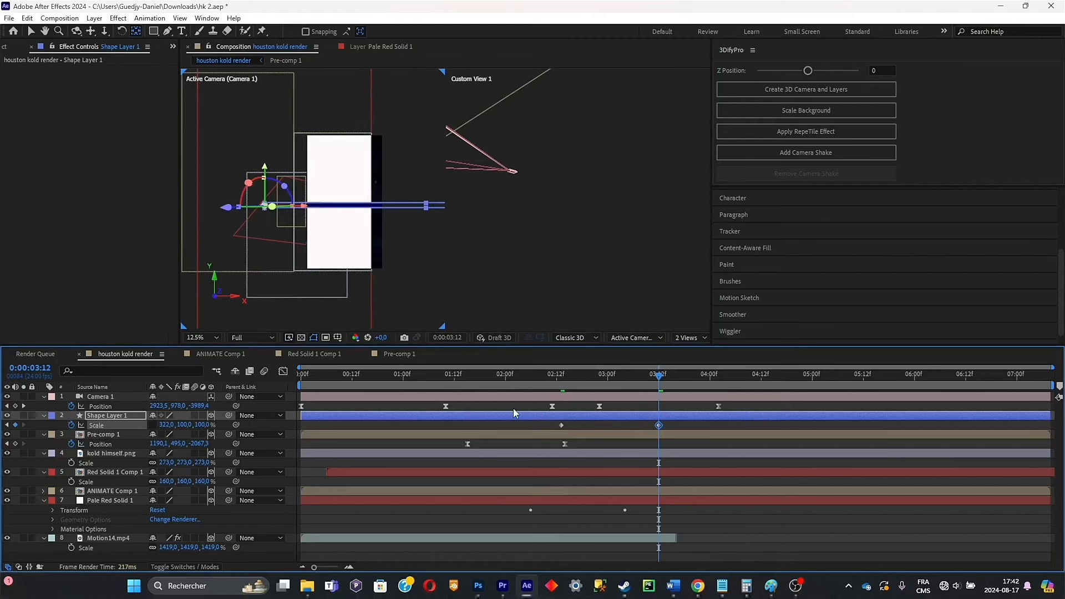
# Save the project and preview the bar animation from 0:00:02:01
pyautogui.click(511, 385)
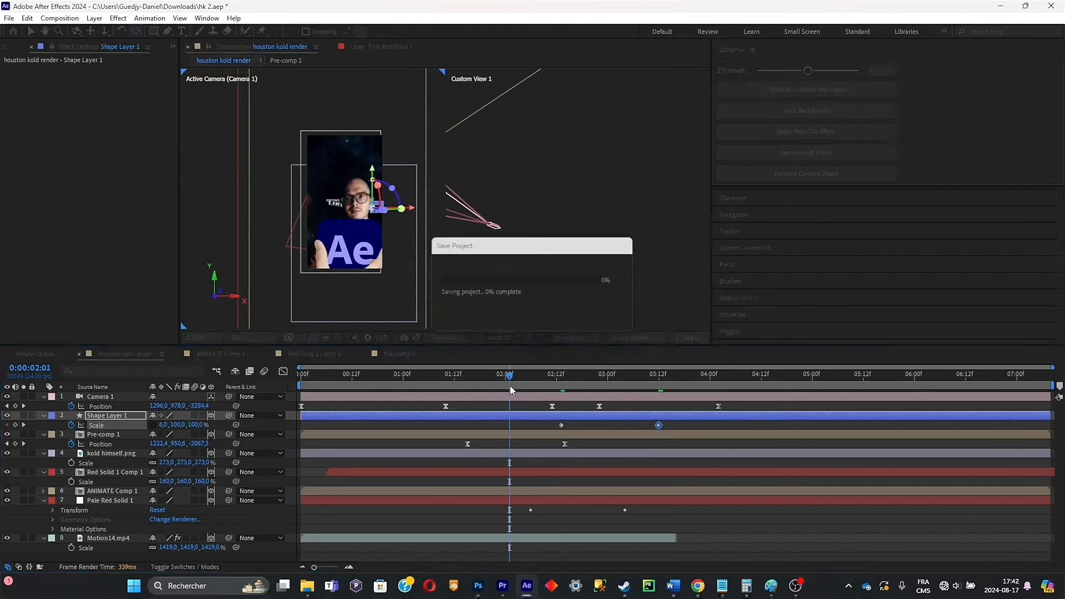
pyautogui.press('space')
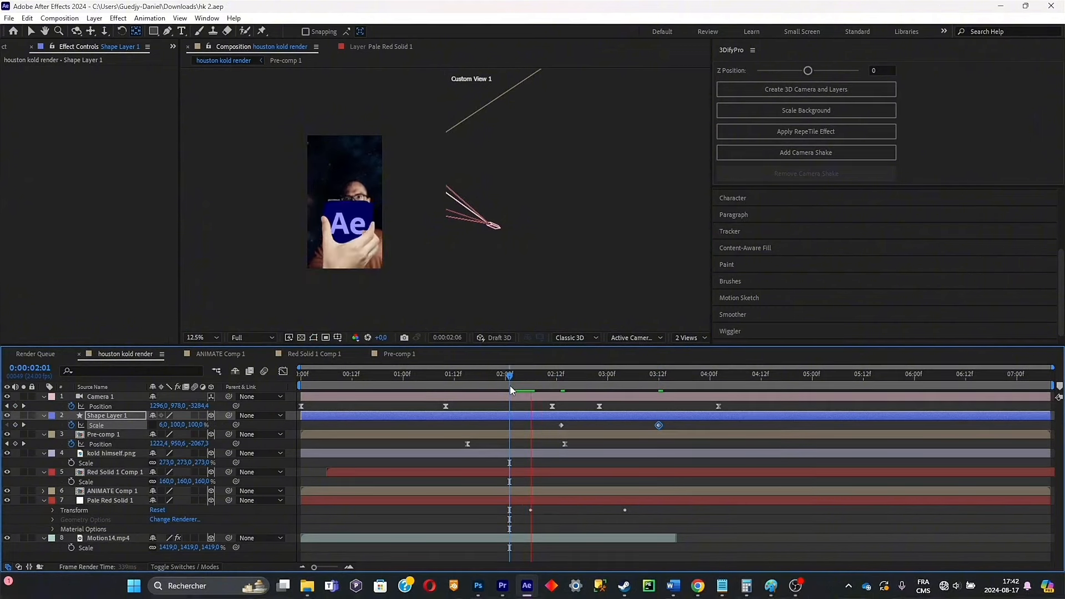
pyautogui.press('space')
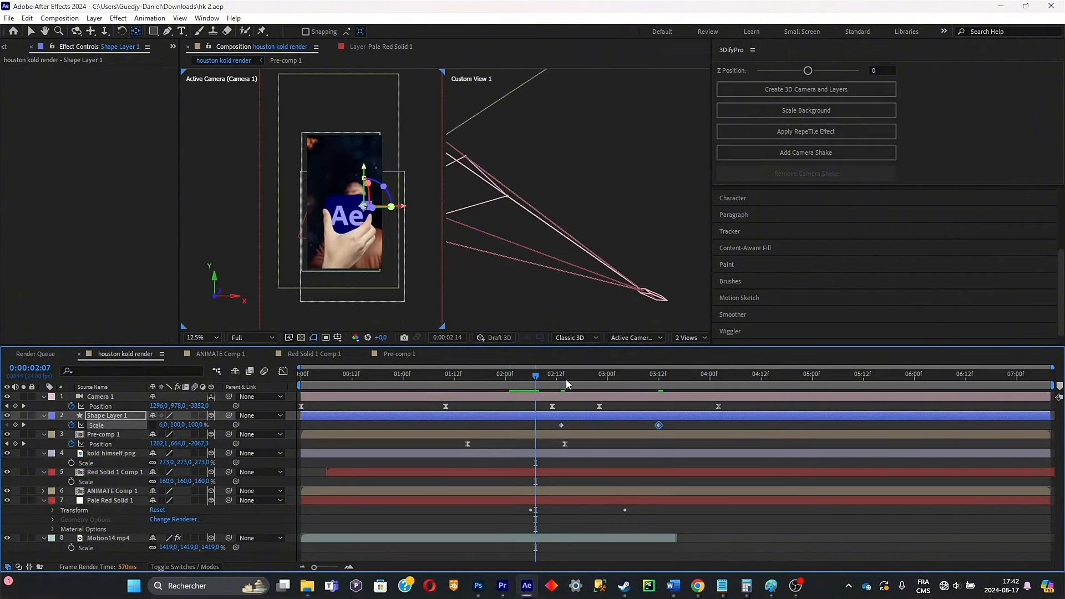
# Set the X value of Shape Layer 1's first Scale keyframe, at 0:00:02:13, to 0%
pyautogui.click(562, 381)
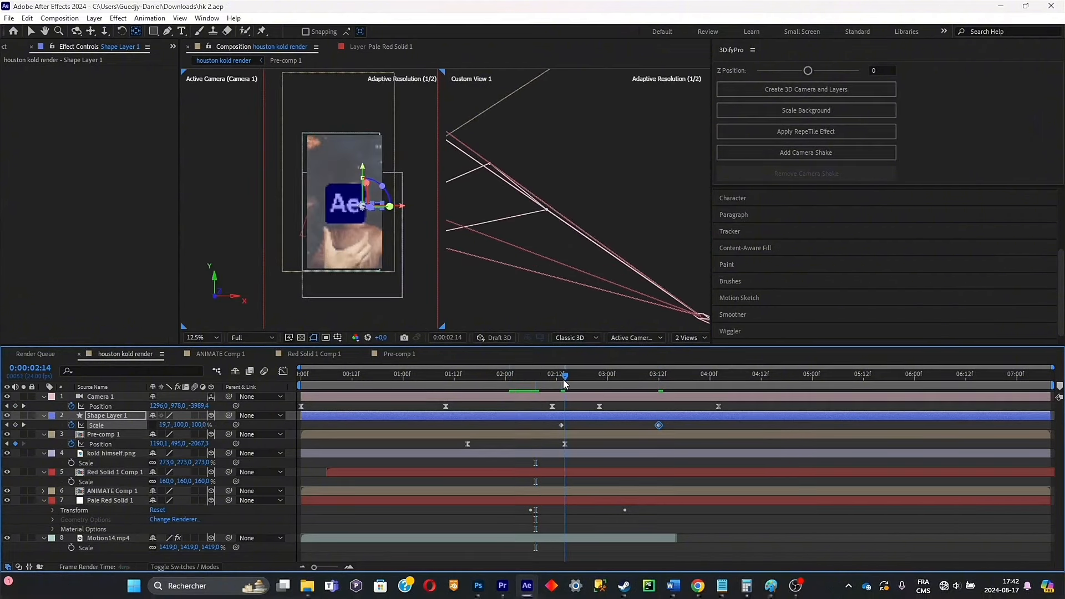
pyautogui.click(565, 427)
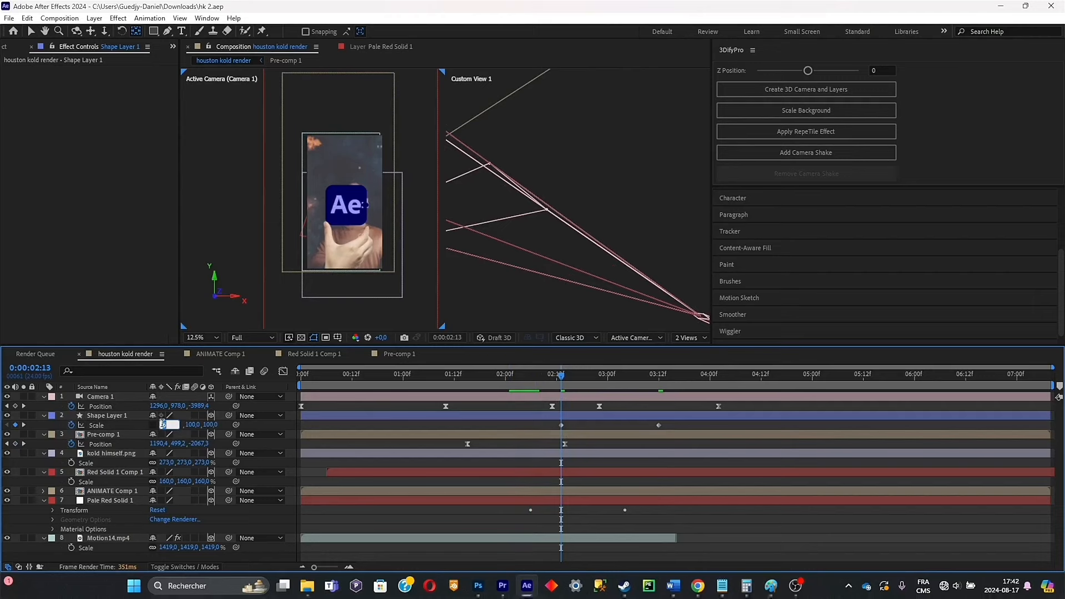
pyautogui.write('0')
pyautogui.press('Return')
# Save the project and preview the animation from the start of the composition
pyautogui.moveTo(555, 381); pyautogui.dragTo(285, 385)
pyautogui.hotkey('ctrl', 's')
pyautogui.press('space')
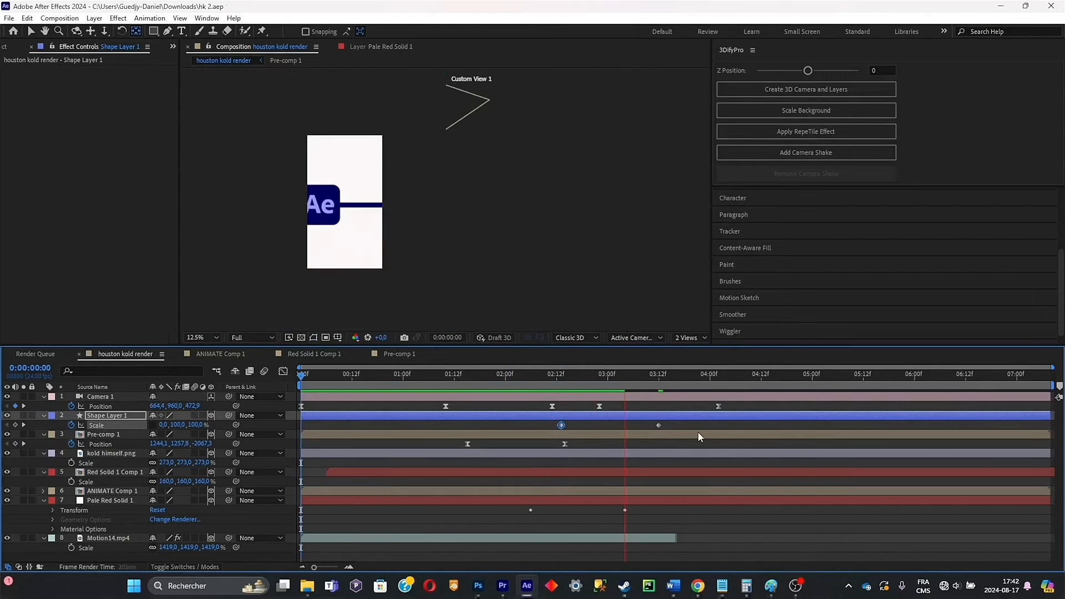
pyautogui.press('space')
# Shift both Scale keyframes of Shape Layer 1 to start at about 0:00:03:01 and apply Easy Ease to them
pyautogui.moveTo(668, 434); pyautogui.dragTo(612, 421)
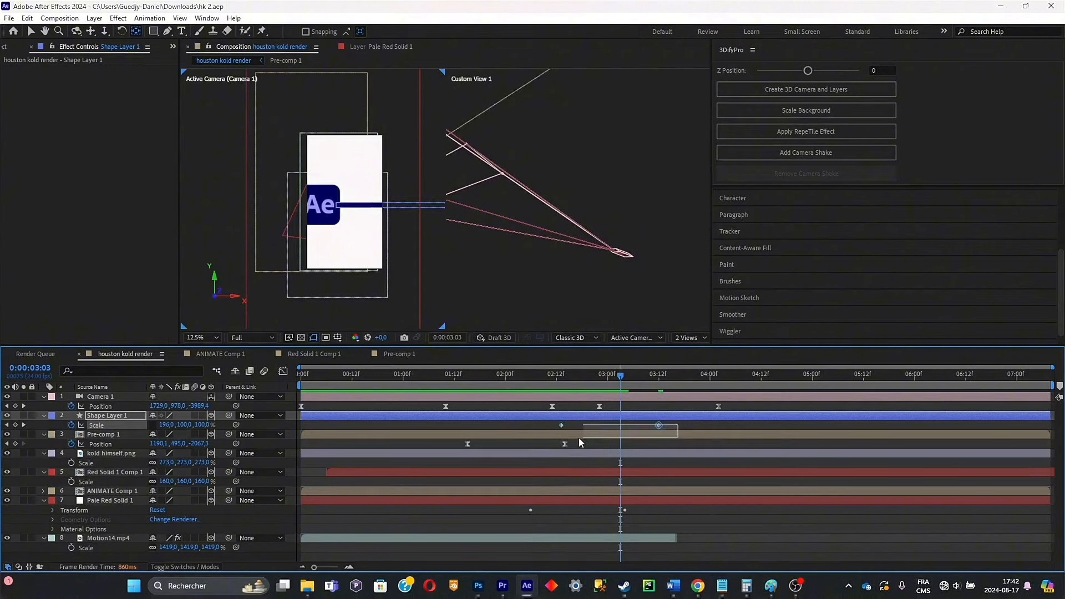
pyautogui.click(31, 31)
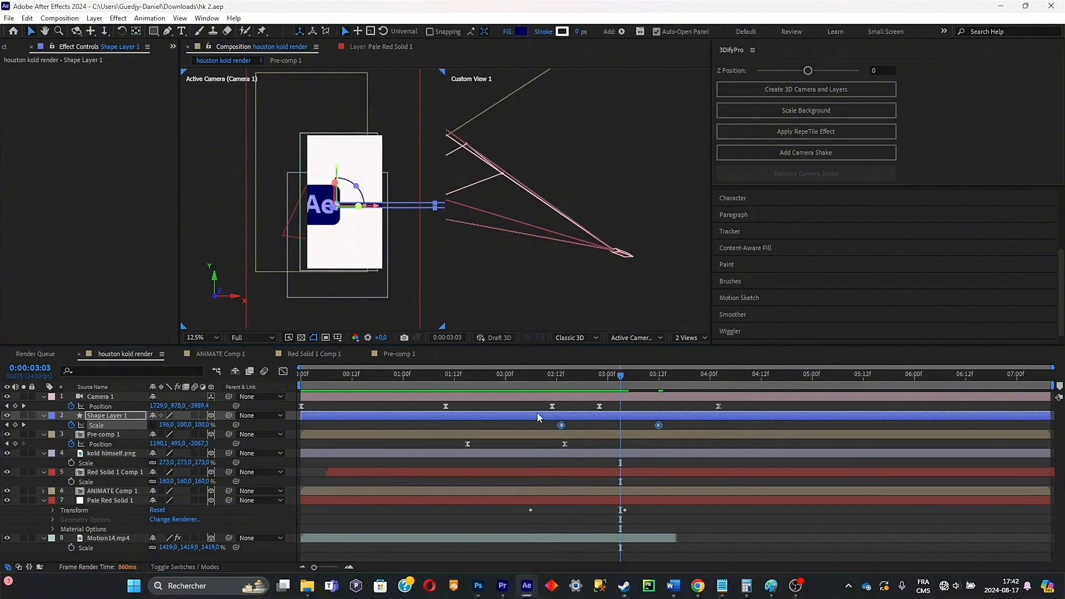
pyautogui.moveTo(565, 425); pyautogui.dragTo(616, 427)
pyautogui.press('F9')
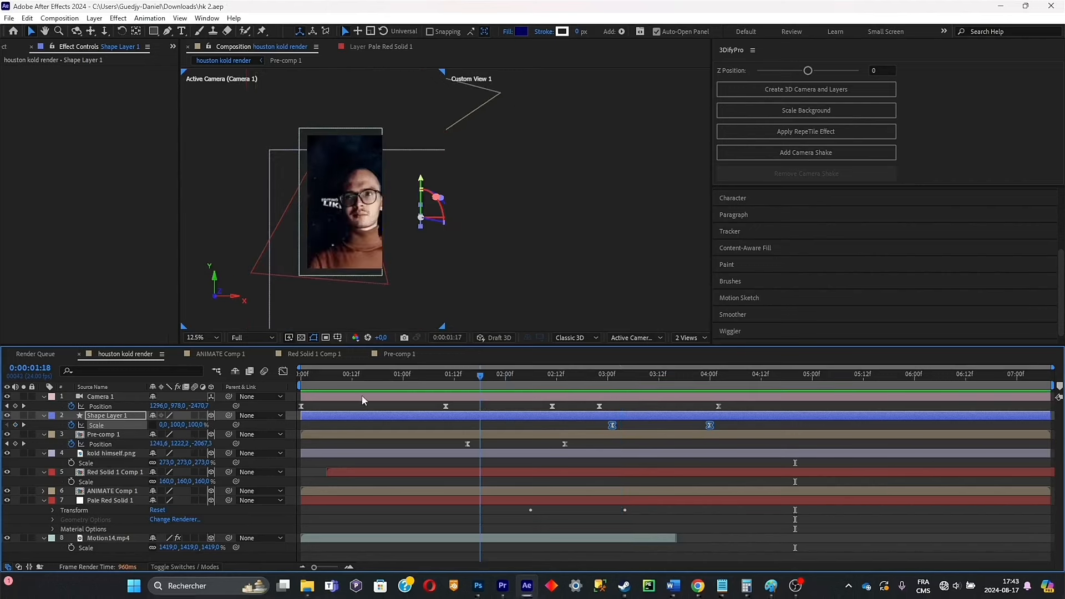
# Play the composition from the beginning to check the timing of the eased bar
pyautogui.press('space')
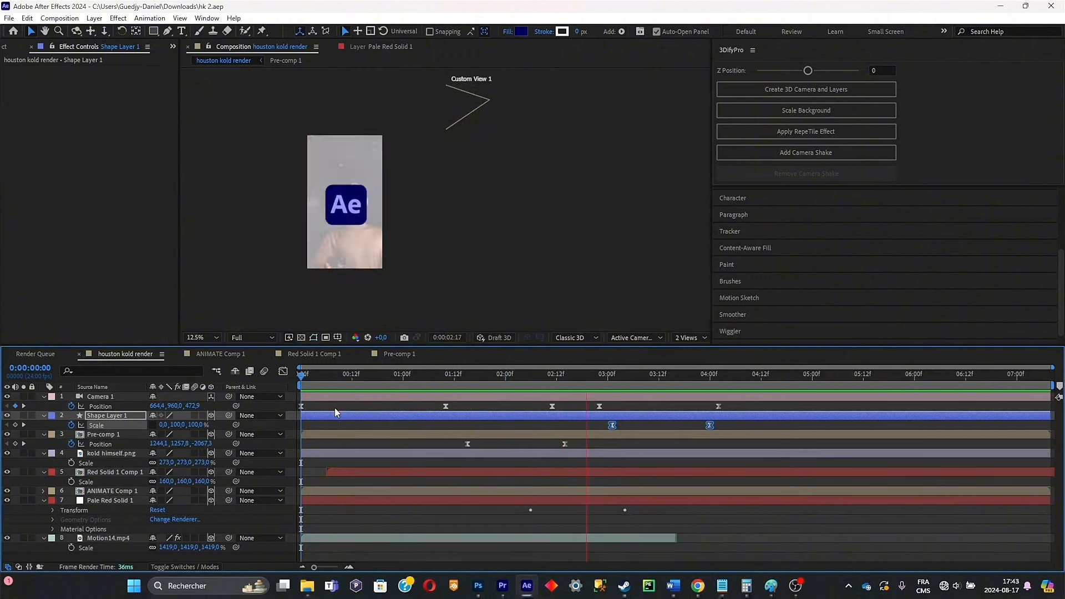
pyautogui.press('space')
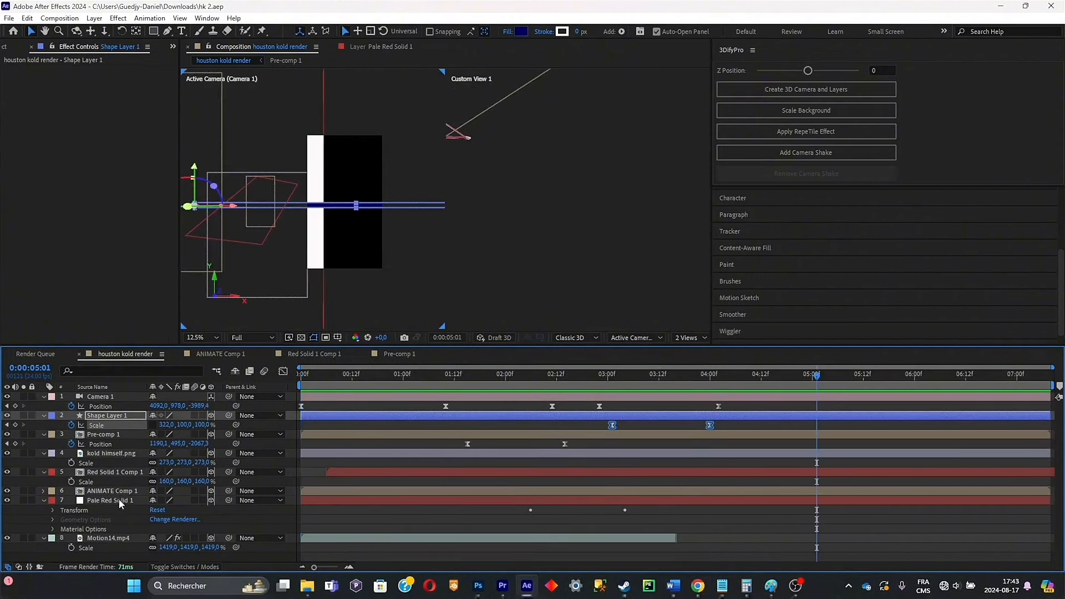
pyautogui.click(119, 499)
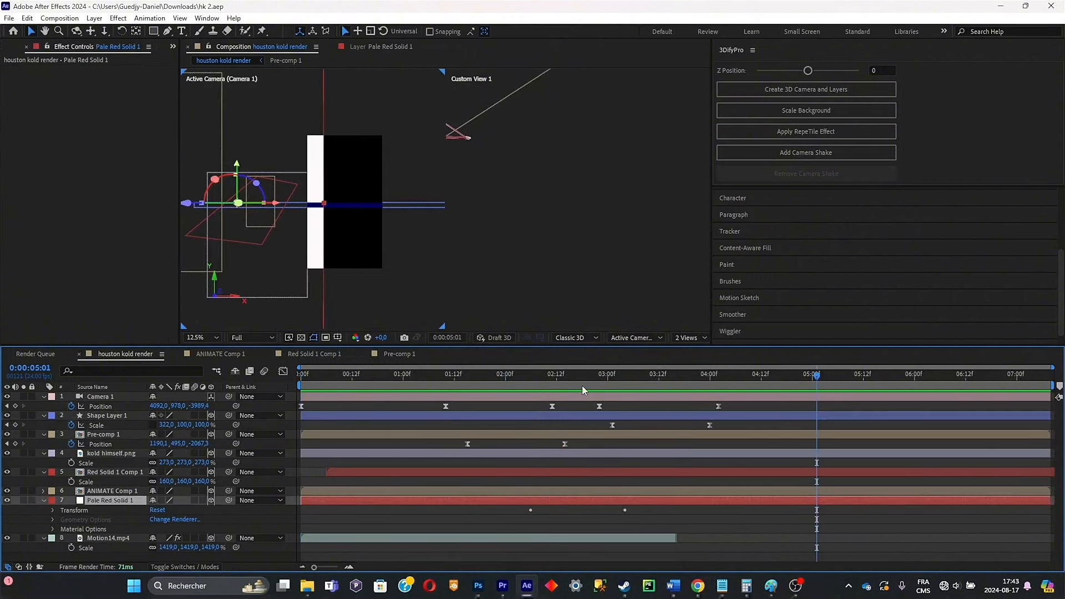
# Set the X position of Camera 1's last Position keyframe, at 0:00:04:02, to 7043
pyautogui.moveTo(697, 385); pyautogui.dragTo(716, 383)
pyautogui.click(715, 403)
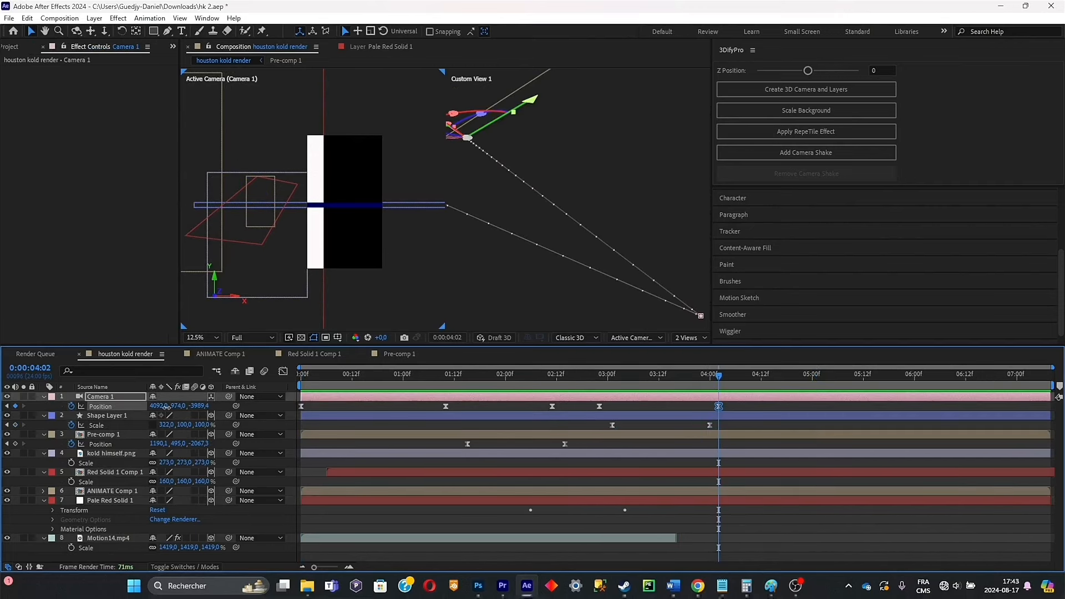
pyautogui.moveTo(166, 406); pyautogui.dragTo(1062, 324)
pyautogui.scroll(-1, 502, 231)
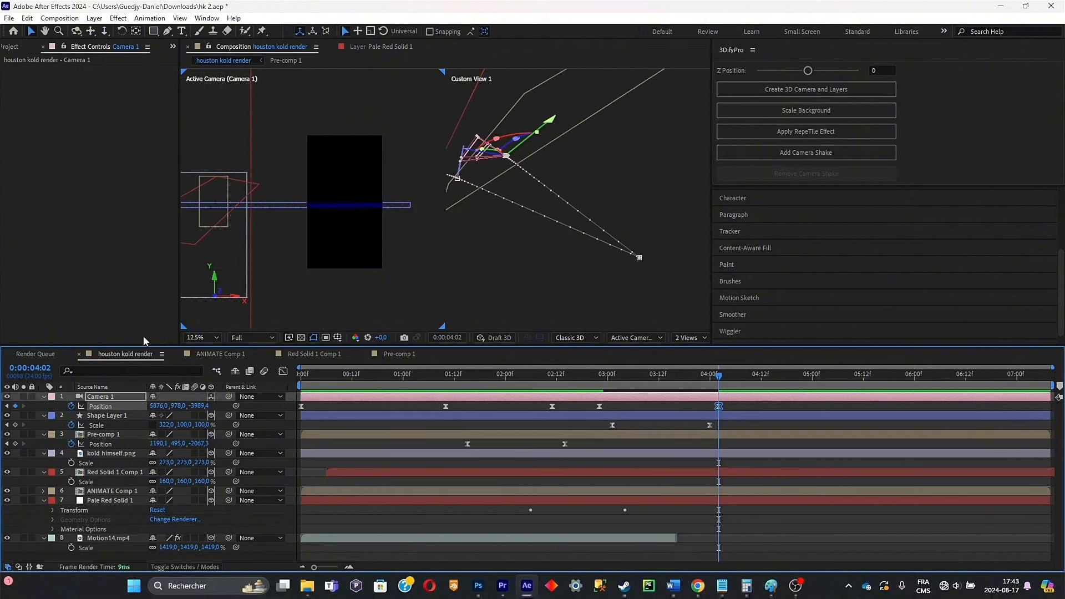
pyautogui.scroll(-1, 227, 316)
pyautogui.moveTo(158, 406); pyautogui.dragTo(737, 337)
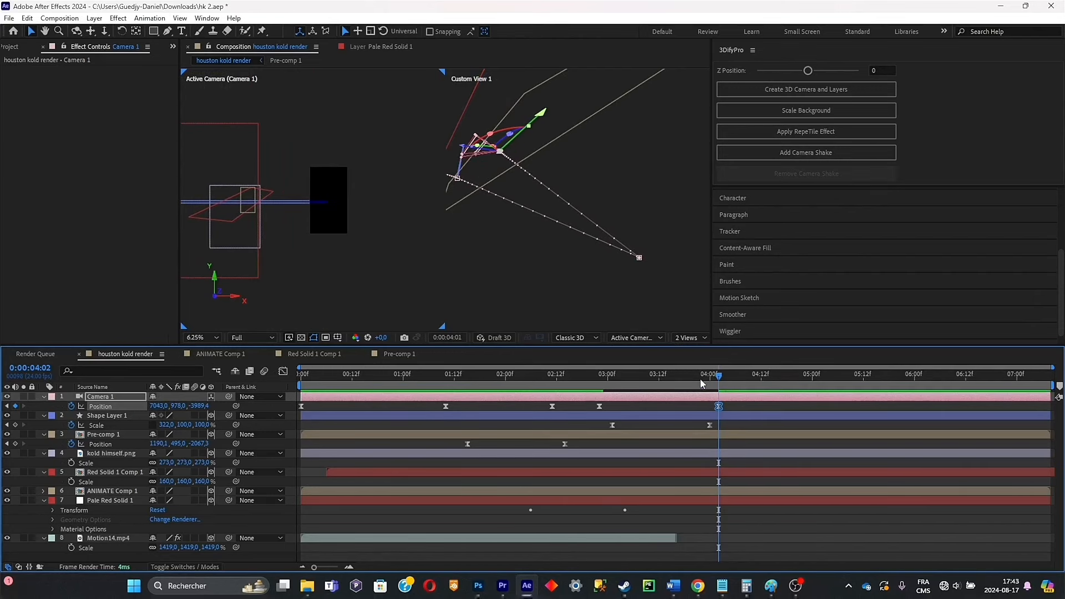
# Preview the camera move from 0:00:02:16 and move Camera 1's last Position keyframe to 0:00:05:01
pyautogui.moveTo(702, 384); pyautogui.dragTo(573, 393)
pyautogui.press('space')
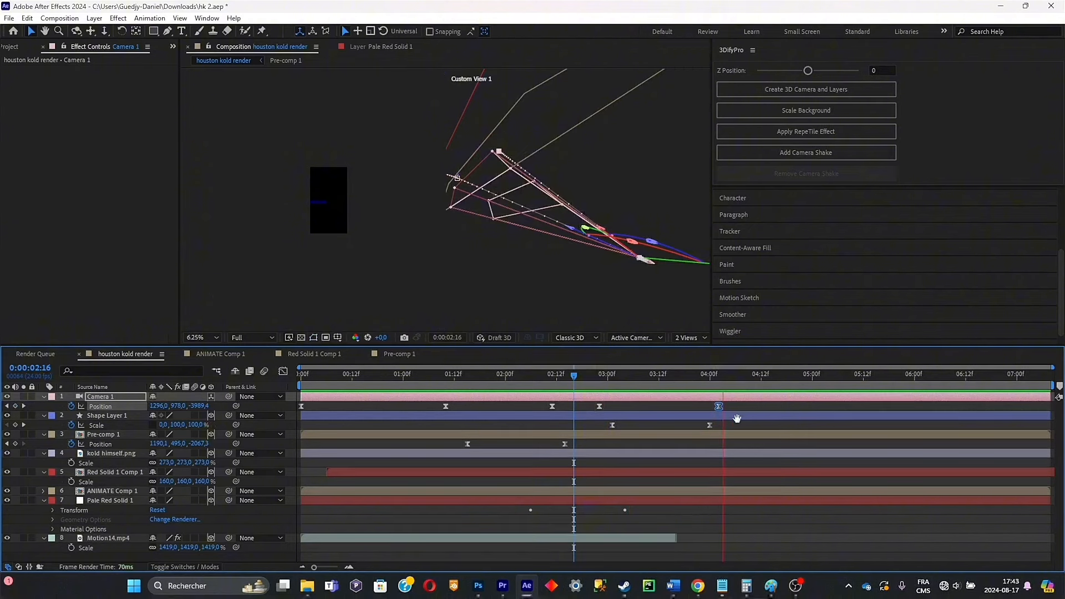
pyautogui.press('space')
pyautogui.moveTo(718, 406); pyautogui.dragTo(816, 406)
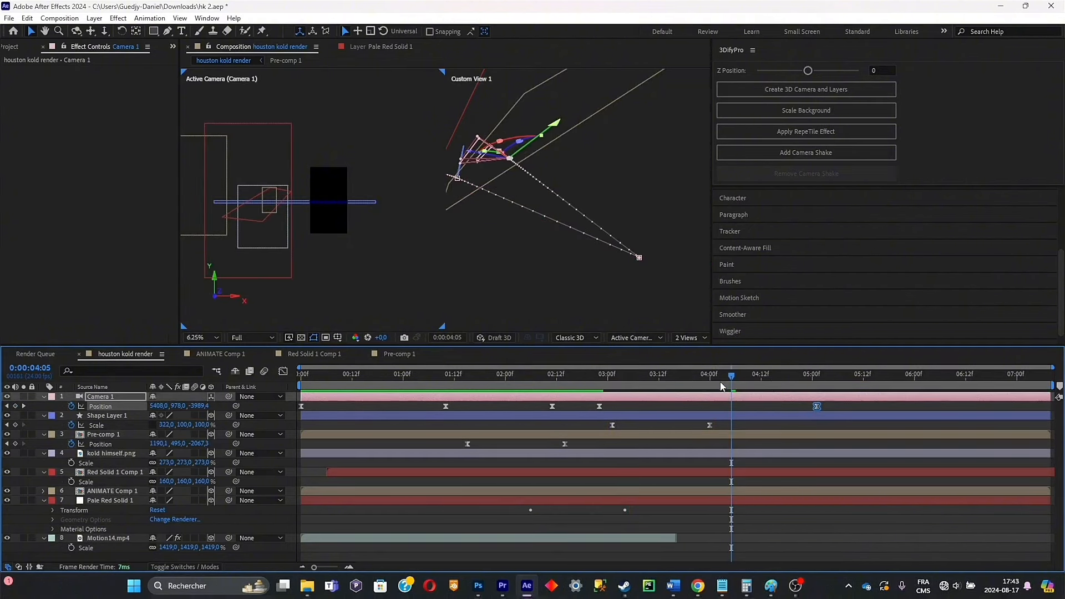
# Move Shape Layer 1's last Scale keyframe to 0:00:04:18 and preview the bar against the camera move
pyautogui.moveTo(732, 377); pyautogui.dragTo(612, 383)
pyautogui.click(712, 425)
pyautogui.moveTo(709, 425); pyautogui.dragTo(803, 426)
pyautogui.press('space')
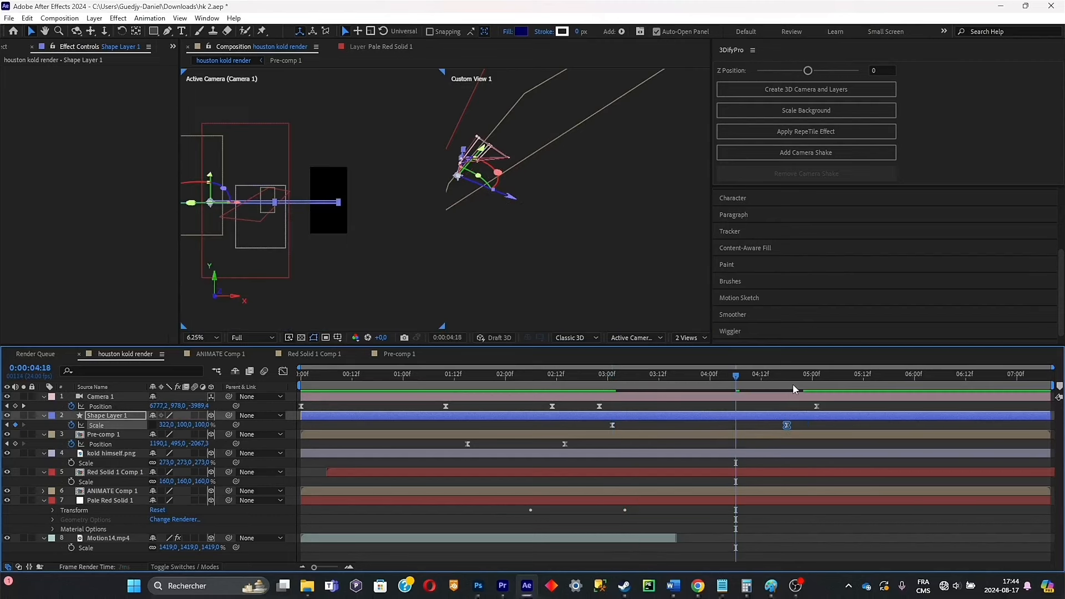
pyautogui.moveTo(735, 377); pyautogui.dragTo(793, 384)
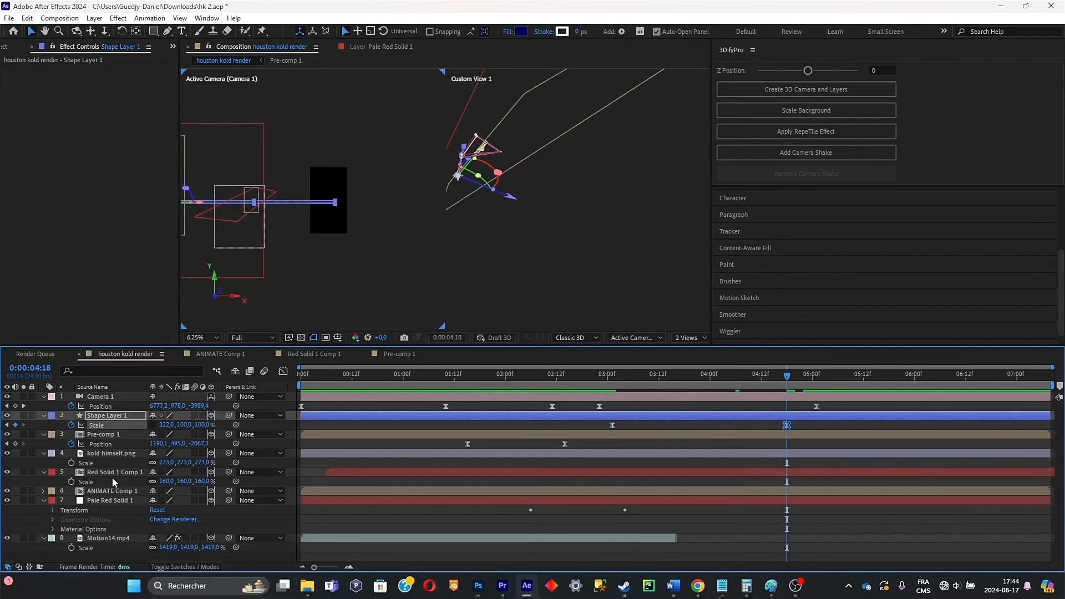
# Set the horizontal scale of Shape Layer 1's last Scale keyframe, at 0:00:04:18, to 891% and preview the bar
pyautogui.moveTo(174, 428); pyautogui.dragTo(215, 433)
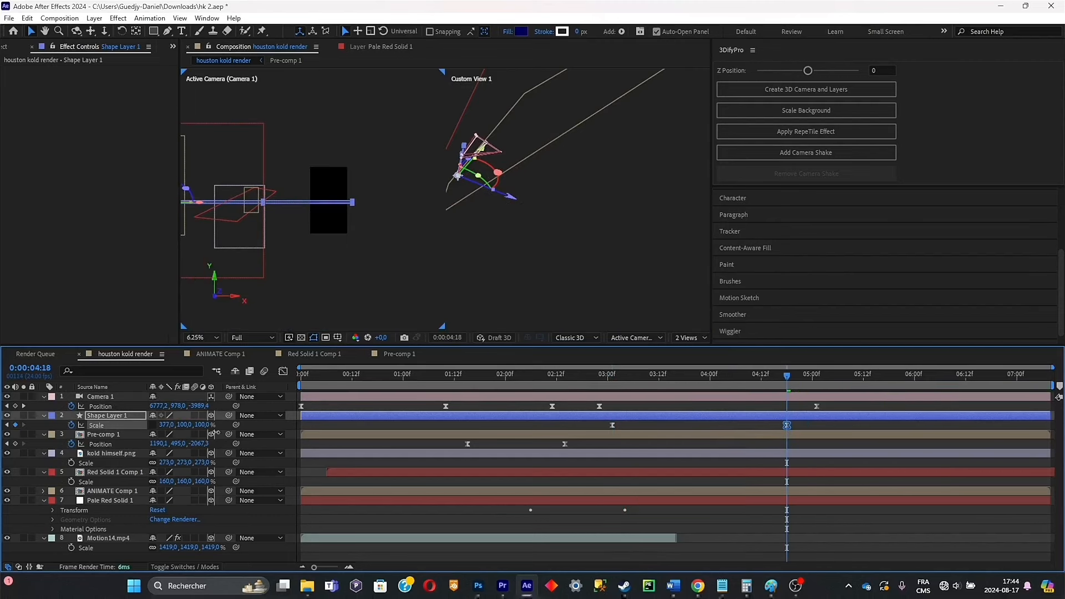
pyautogui.click(563, 377)
pyautogui.press('space')
# Scale the Pale Red Solid 1 layer to 1668% so it covers the camera move's background, and save the project
pyautogui.click(129, 499)
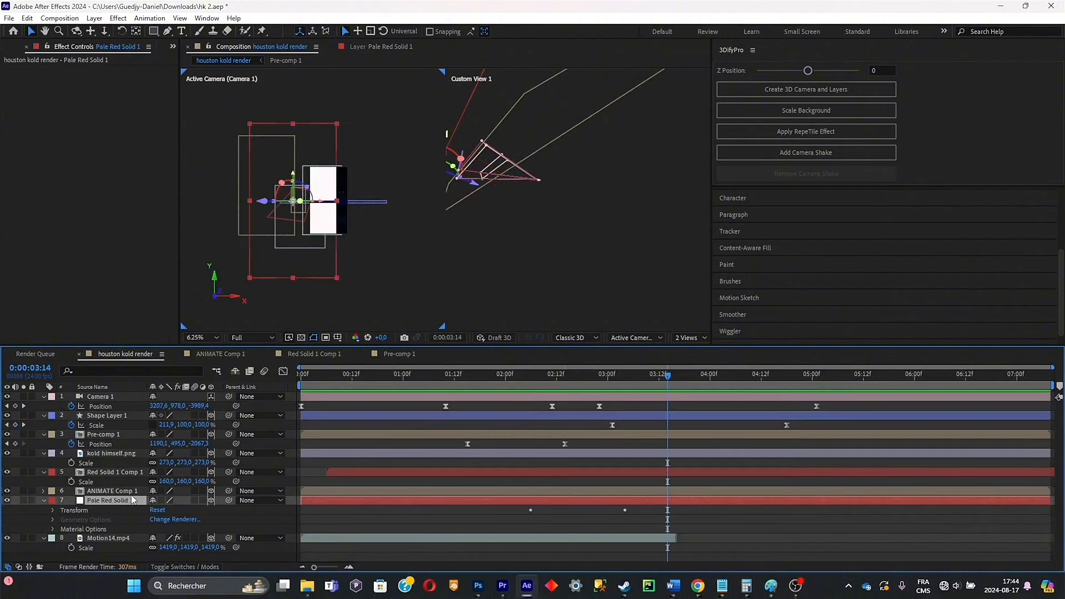
pyautogui.press('s')
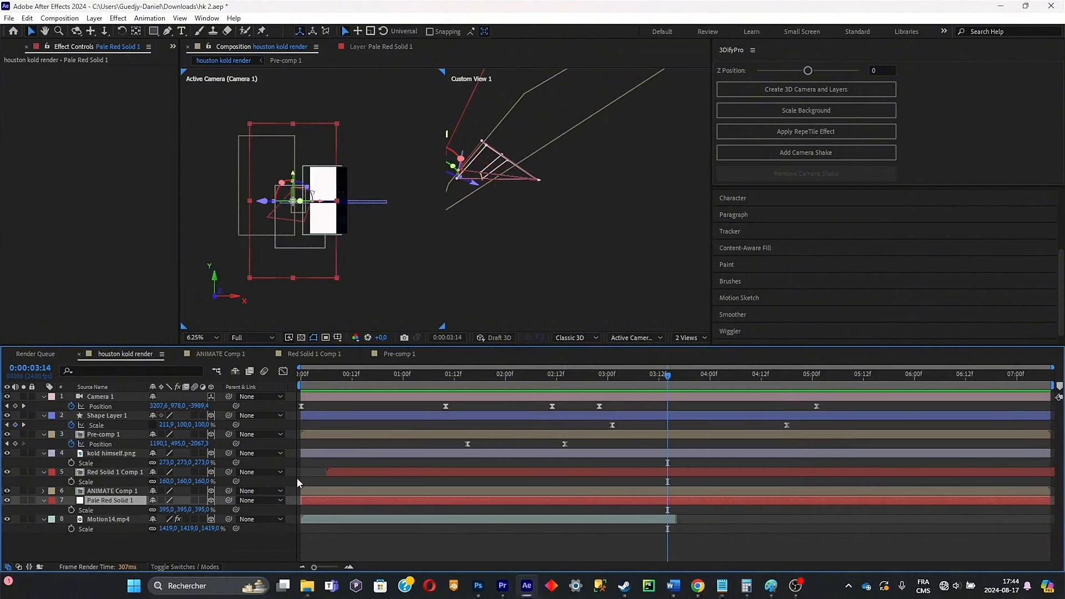
pyautogui.moveTo(187, 511); pyautogui.dragTo(801, 421)
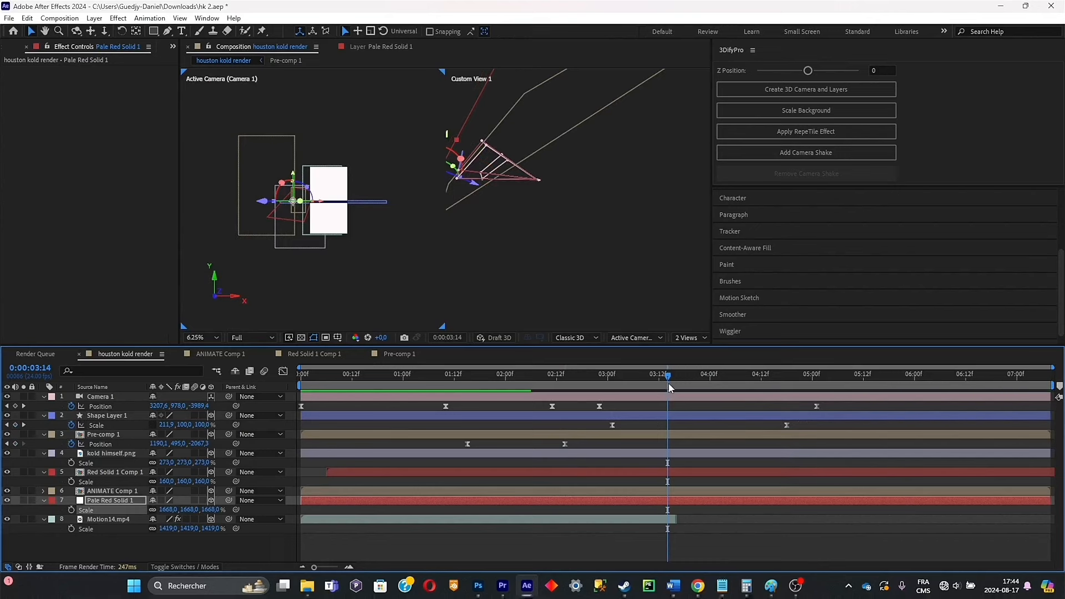
pyautogui.moveTo(668, 384); pyautogui.dragTo(600, 381)
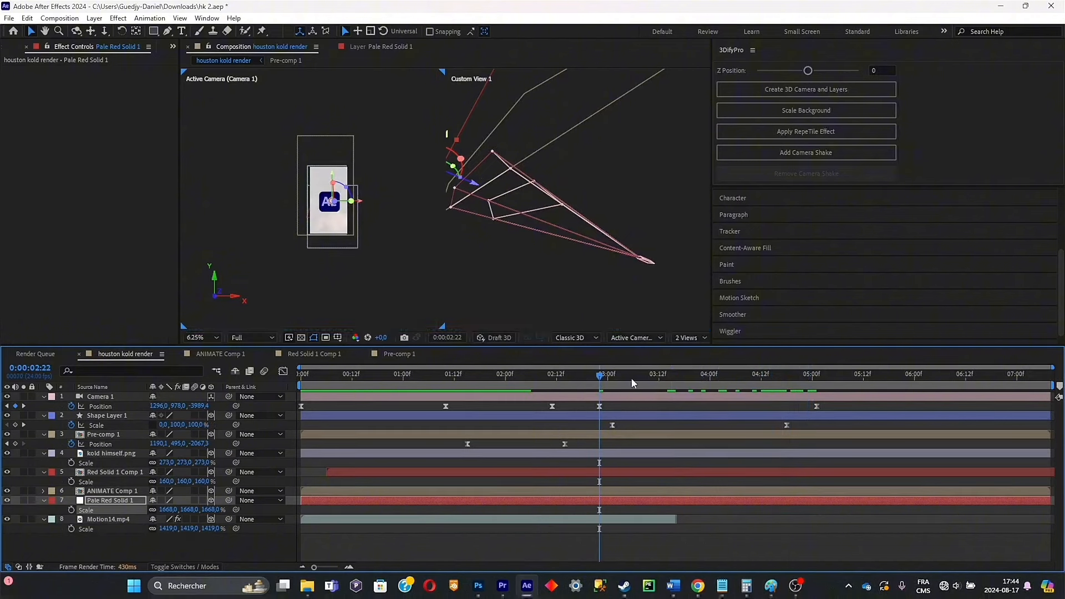
pyautogui.hotkey('ctrl', 's')
# Preview the composition from 0:00:01:19 and check the bar and background frames between 0:00:03:03 and 0:00:03:16
pyautogui.click(483, 375)
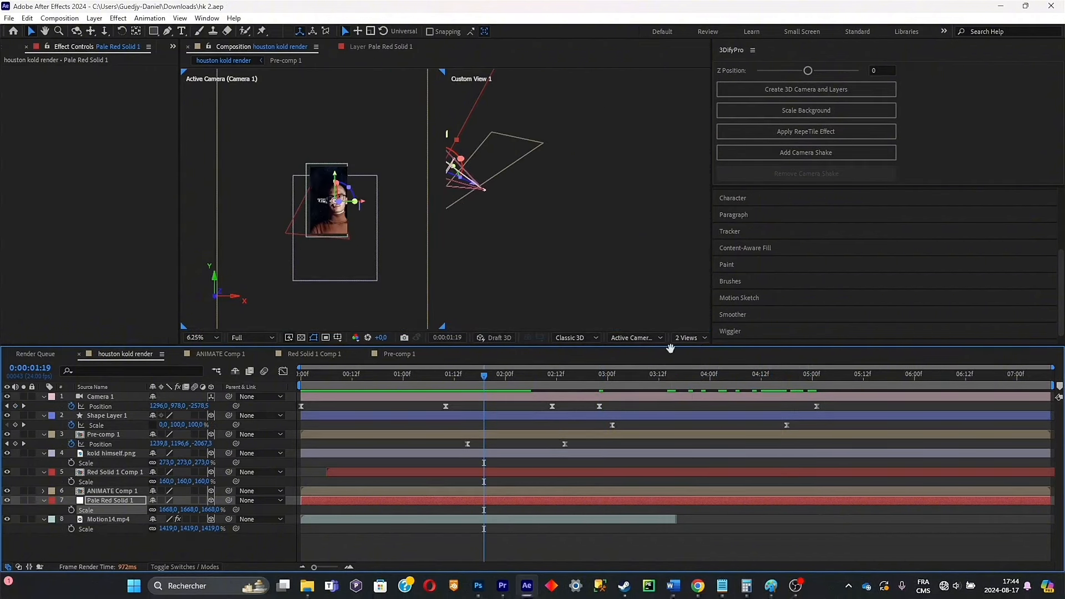
pyautogui.press('space')
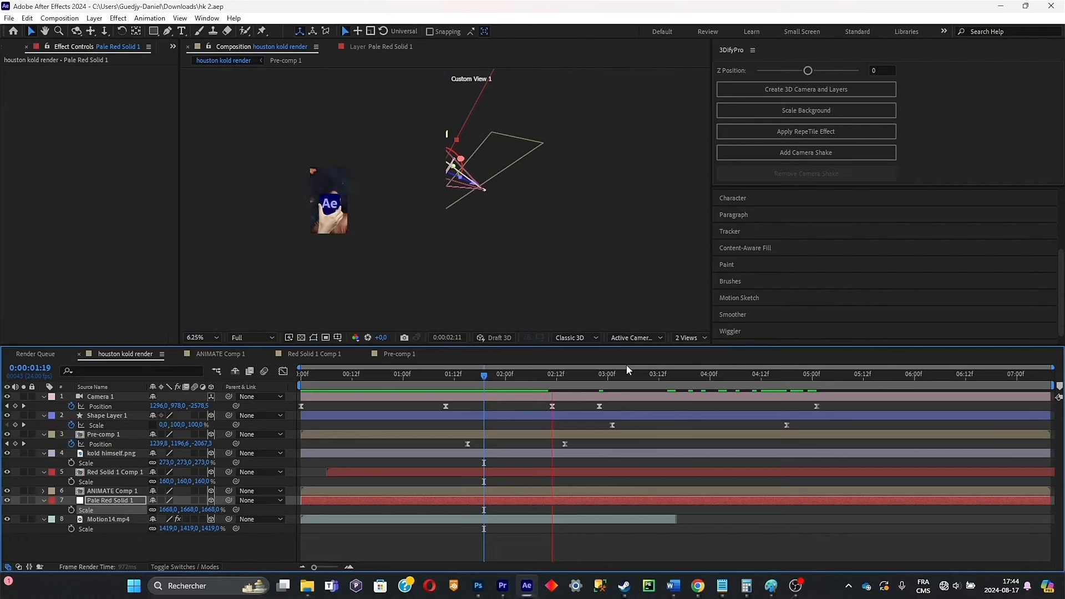
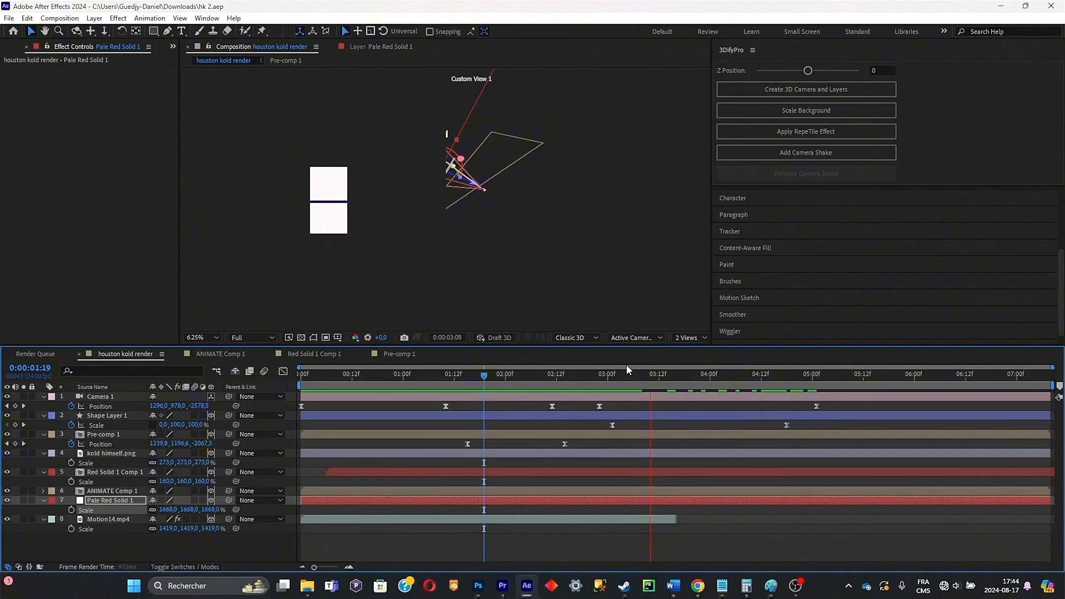
pyautogui.press('space')
pyautogui.click(619, 376)
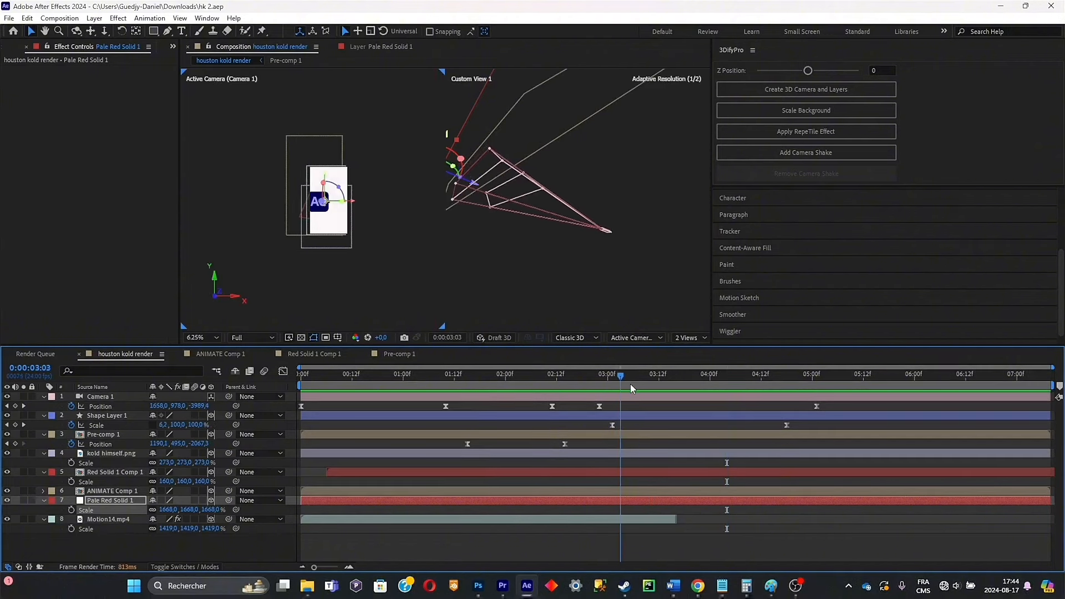
pyautogui.moveTo(629, 384); pyautogui.dragTo(675, 384)
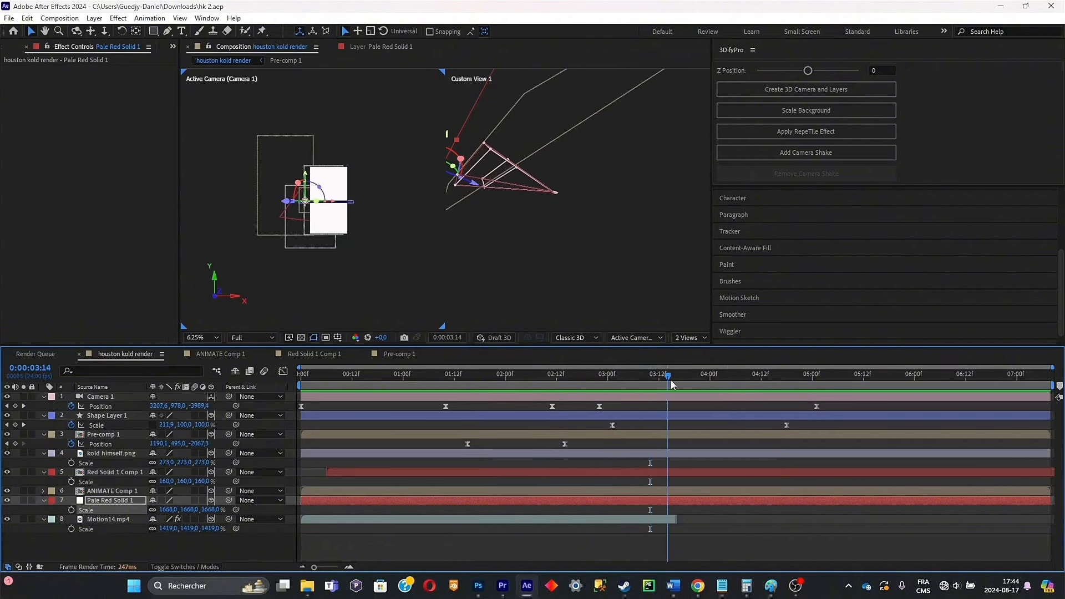
# Add a Scale keyframe to Shape Layer 1 at 0:00:03:16 and set its vertical scale at 0:00:04:18 to 3088%
pyautogui.click(103, 417)
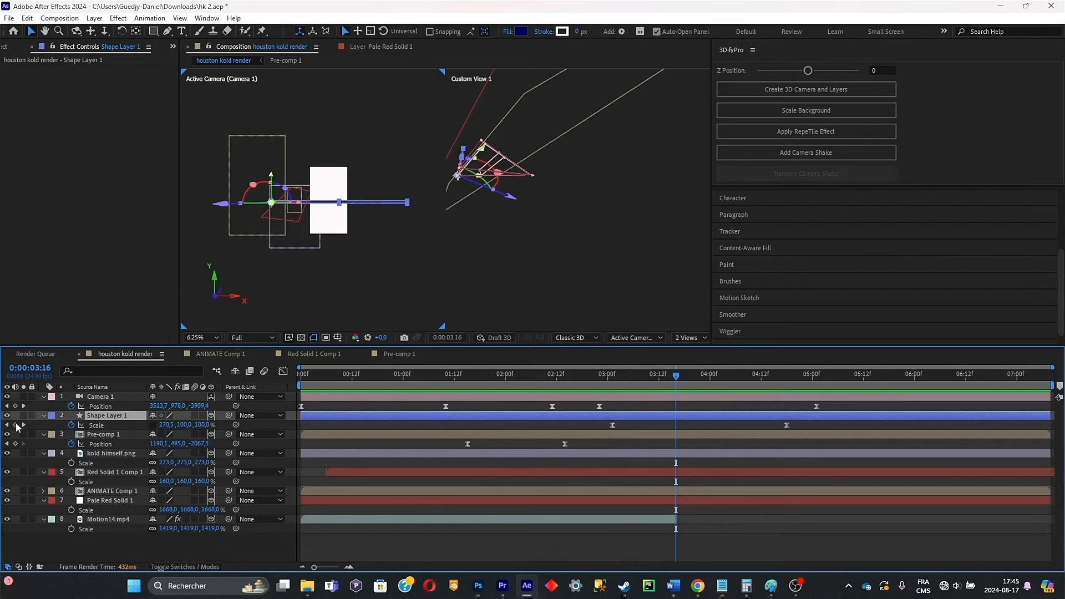
pyautogui.click(16, 425)
pyautogui.moveTo(675, 384); pyautogui.dragTo(781, 382)
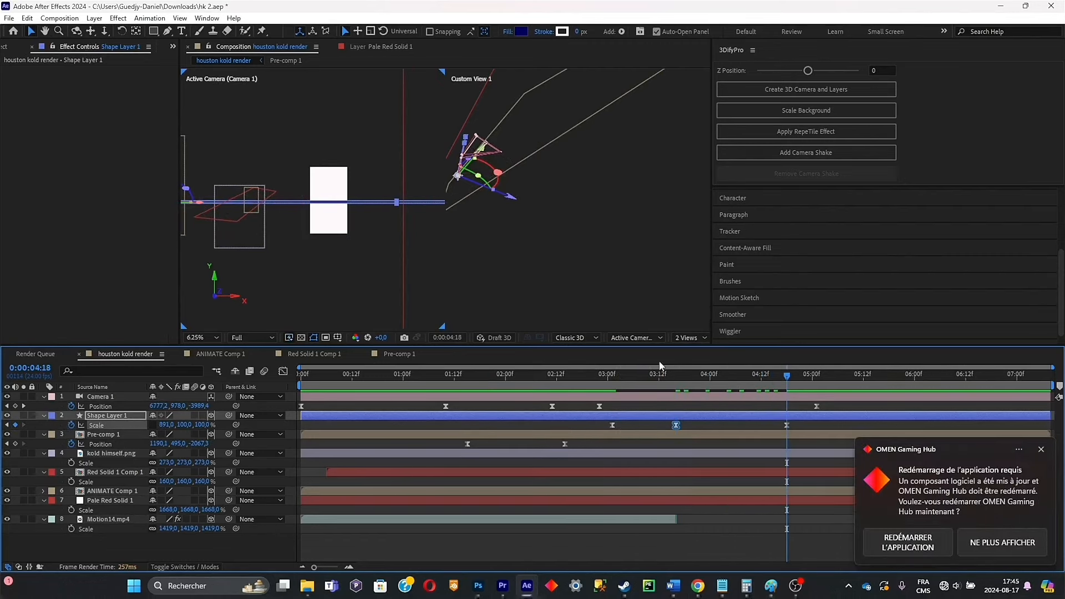
pyautogui.moveTo(193, 422); pyautogui.dragTo(1033, 80)
pyautogui.moveTo(270, 424); pyautogui.dragTo(806, 319)
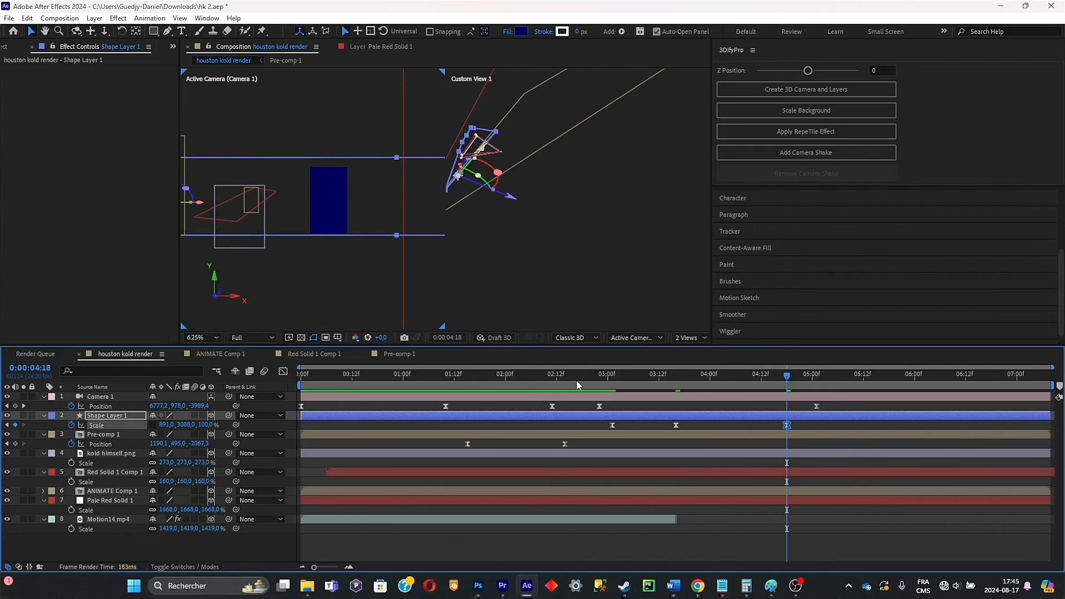
# Move Shape Layer 1's middle Scale keyframe to about 0:00:03:07 and preview the widening bar from the beginning
pyautogui.moveTo(577, 385); pyautogui.dragTo(614, 364)
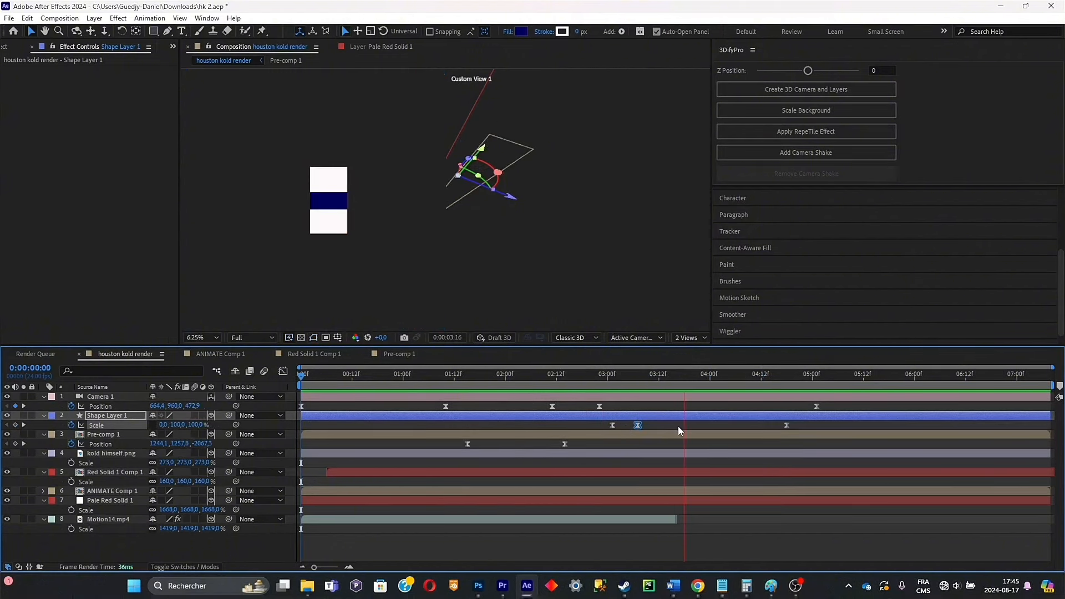
pyautogui.press('space')
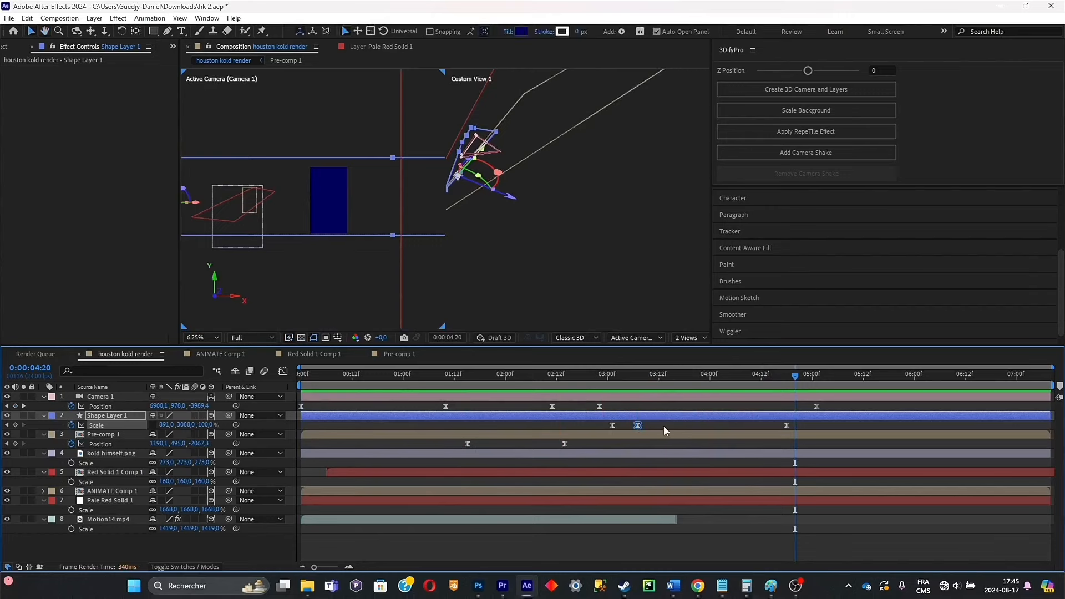
pyautogui.scroll(2, 332, 208)
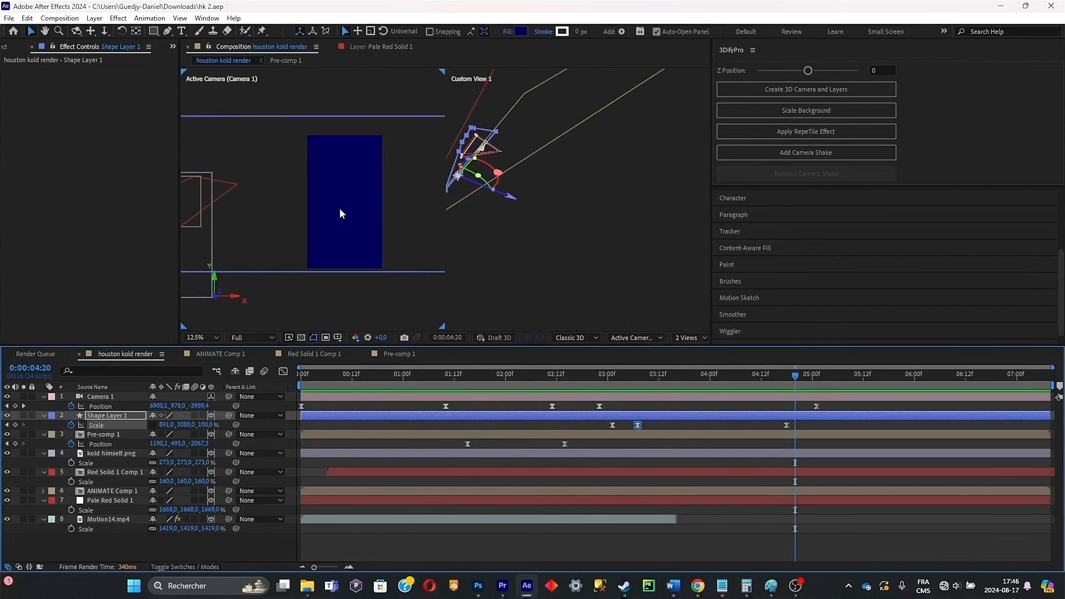
# Trim the ends of all layers in the houston kold render composition at 0:00:04:13
pyautogui.moveTo(755, 382)
pyautogui.mouseDown()
pyautogui.moveTo(693, 383)
pyautogui.moveTo(764, 382)
pyautogui.mouseUp()
pyautogui.hotkey('ctrl', 'a')
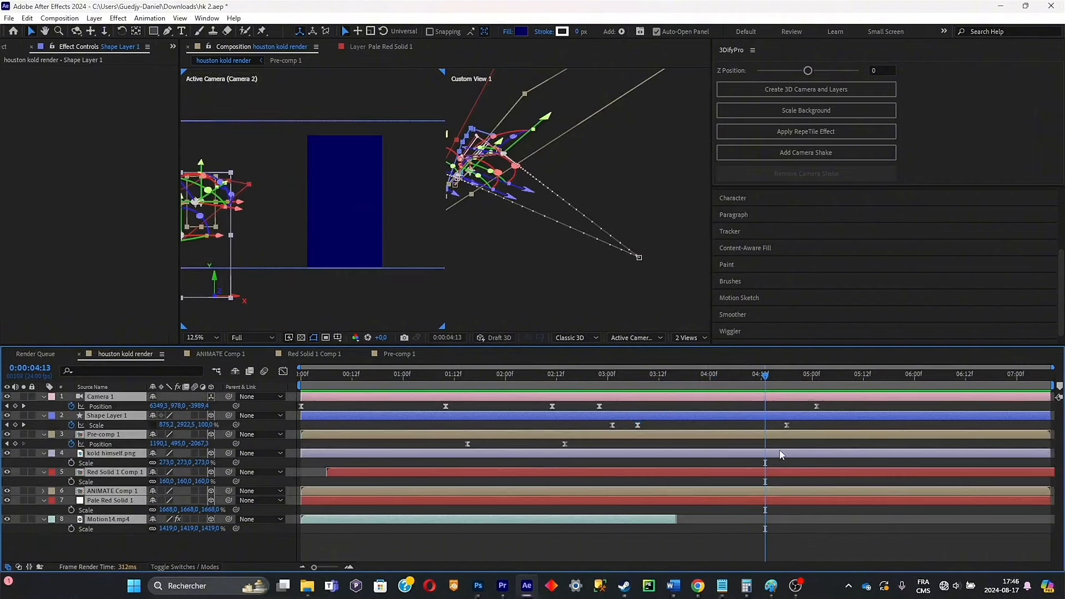
pyautogui.hotkey('alt', ']')
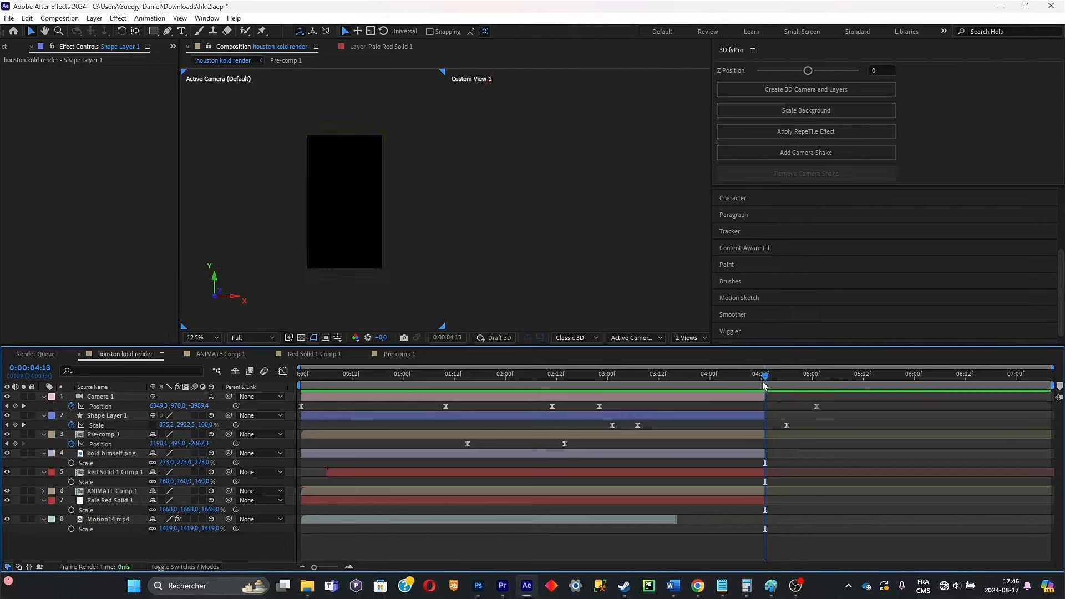
# Pre-compose all layers of the houston kold render composition into Pre-comp 2 and open it
pyautogui.moveTo(764, 385)
pyautogui.mouseDown()
pyautogui.moveTo(627, 400)
pyautogui.moveTo(760, 400)
pyautogui.mouseUp()
pyautogui.press('a')
pyautogui.hotkey('ctrl', 'a')
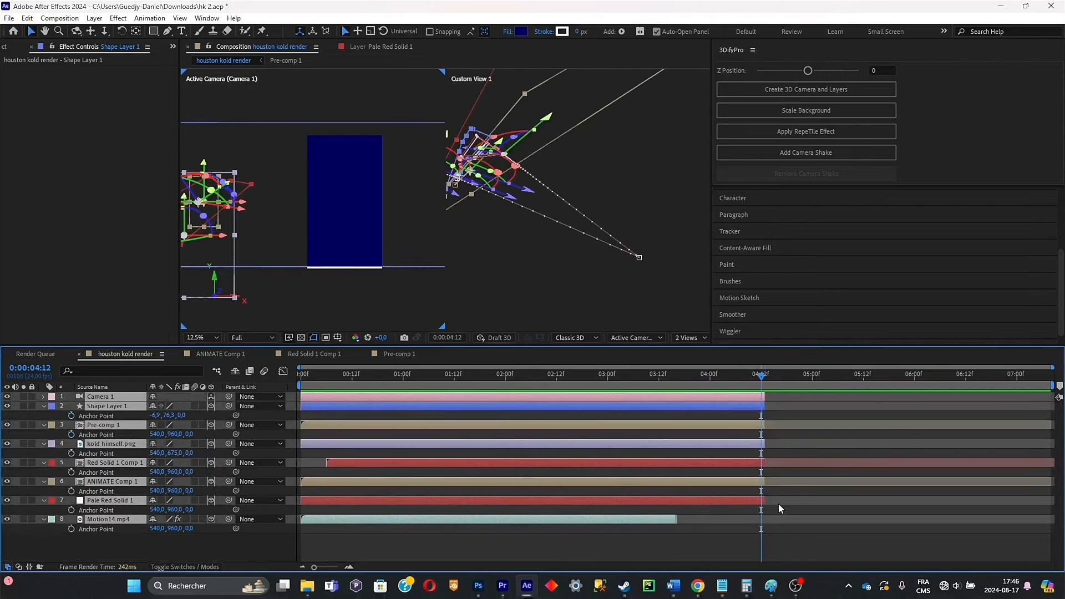
pyautogui.hotkey('ctrl', 'shift', 'c')
pyautogui.click(621, 436)
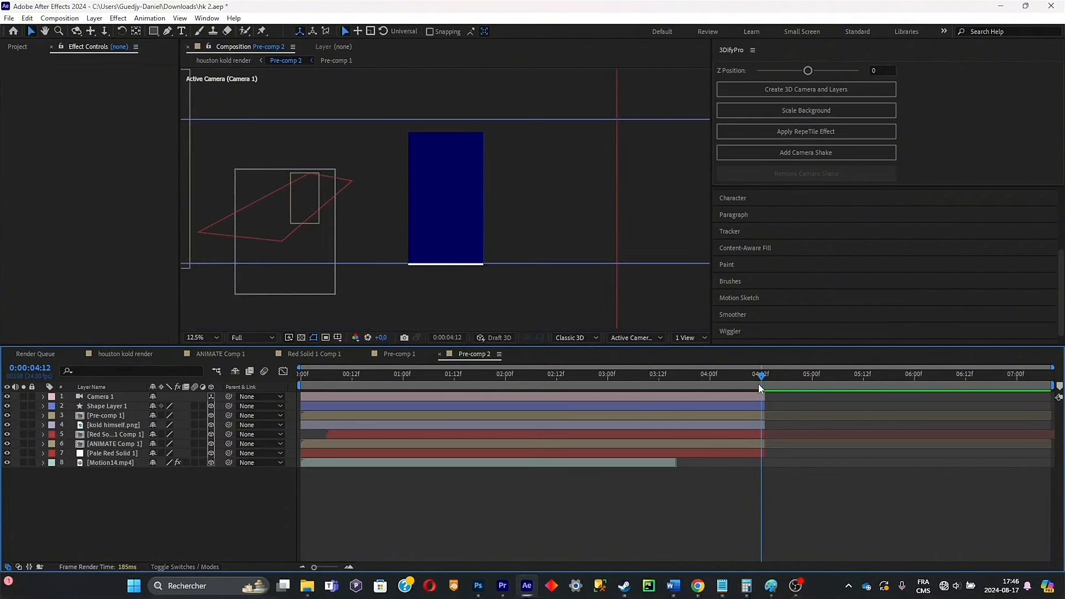
# Extend the trimmed layers' out points in Pre-comp 2 to about 0:00:04:17 and check the blue fill at 0:00:04:16
pyautogui.moveTo(761, 383); pyautogui.dragTo(763, 382)
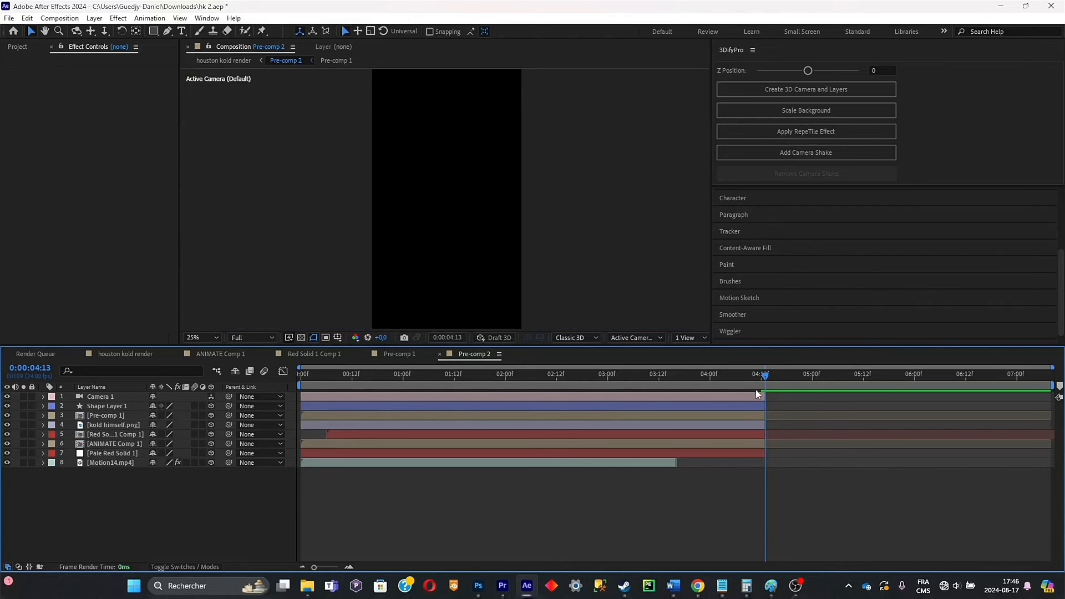
pyautogui.hotkey('ctrl', 'a')
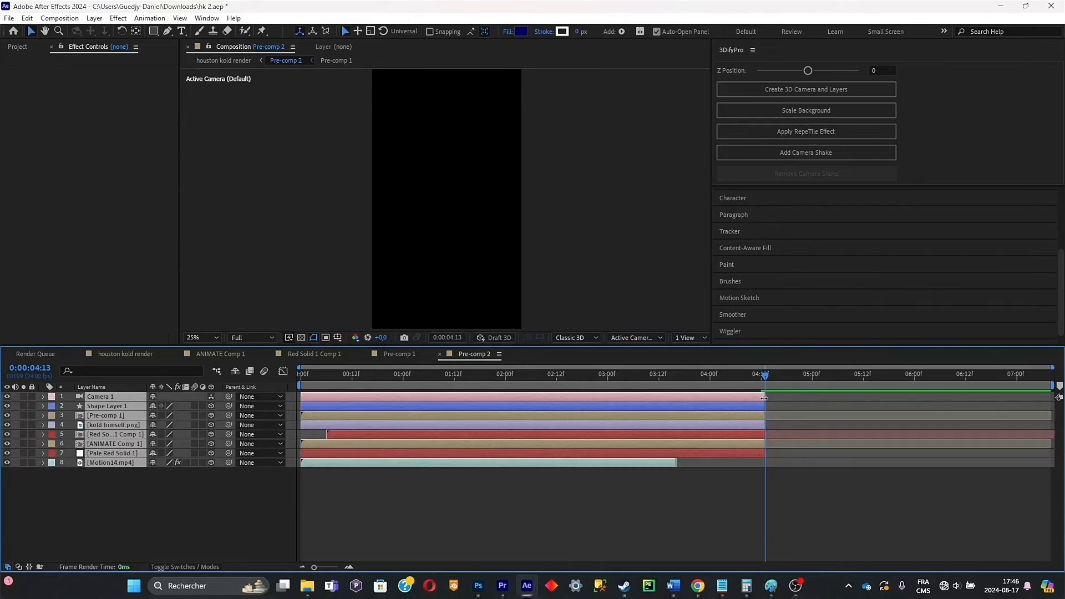
pyautogui.moveTo(764, 398); pyautogui.dragTo(770, 380)
pyautogui.click(761, 375)
pyautogui.scroll(-1, 608, 266)
pyautogui.moveTo(607, 266); pyautogui.dragTo(581, 246)
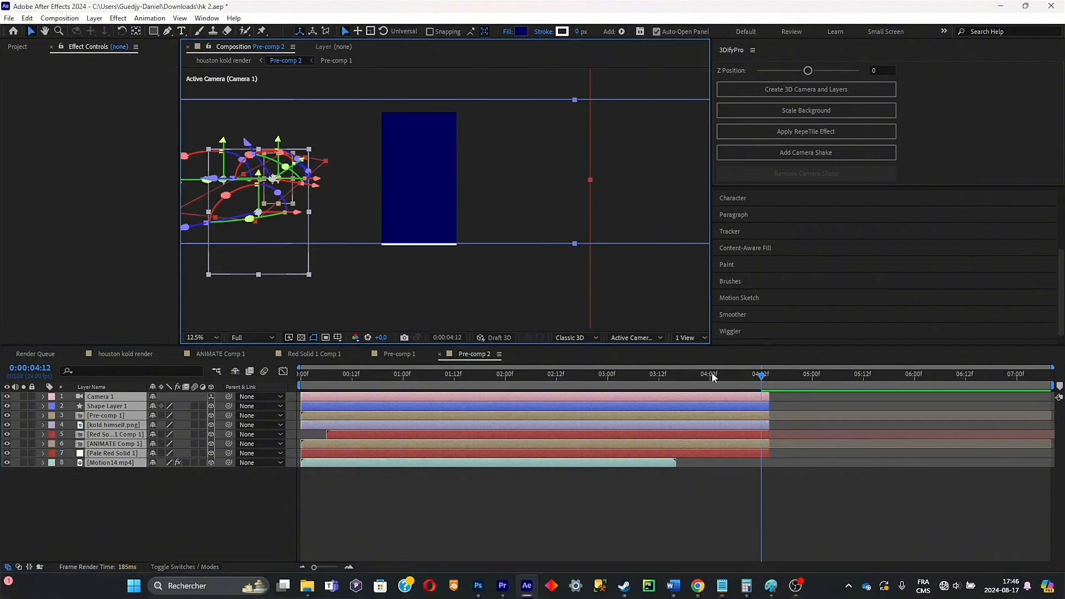
pyautogui.moveTo(766, 397); pyautogui.dragTo(779, 397)
pyautogui.moveTo(761, 378); pyautogui.dragTo(778, 381)
pyautogui.click(823, 467)
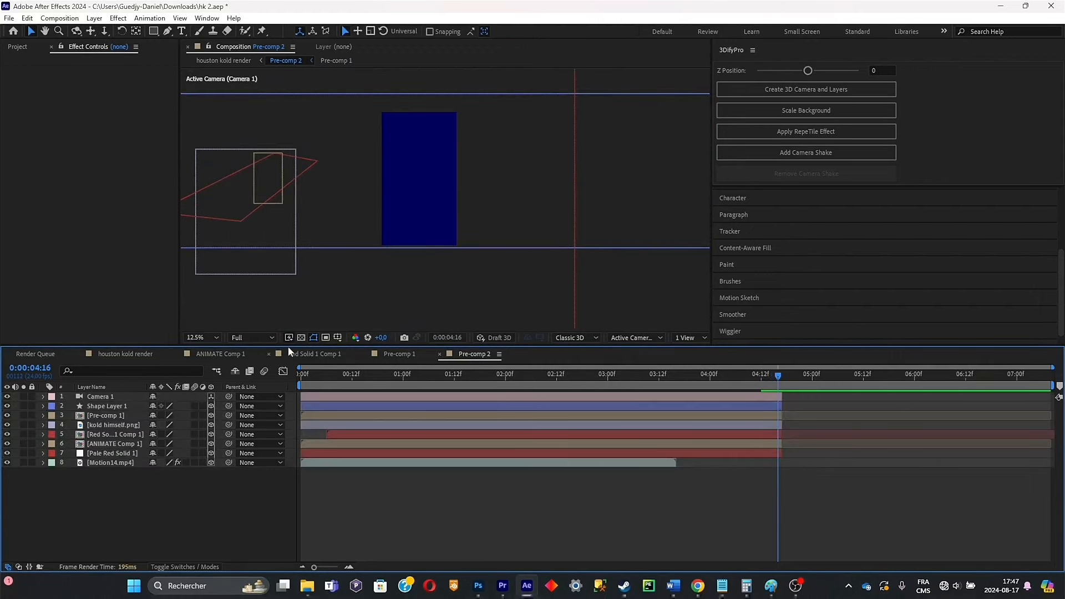
# Split the Pre-comp 2 layer at 0:00:04:14 in the houston kold render composition and delete the part after the cut
pyautogui.click(134, 353)
pyautogui.moveTo(441, 375); pyautogui.dragTo(774, 400)
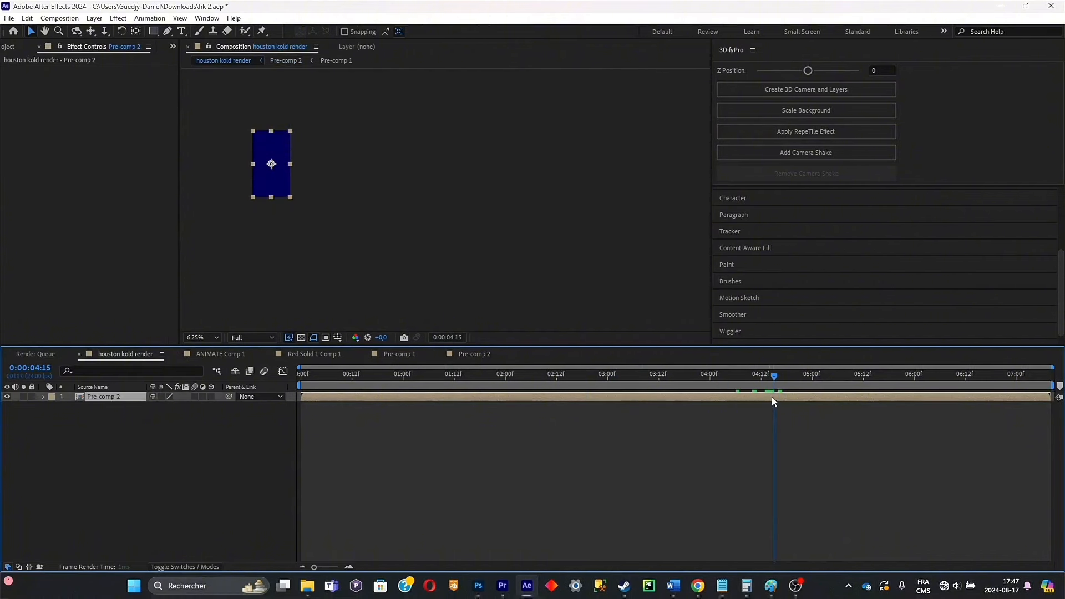
pyautogui.scroll(1, 332, 222)
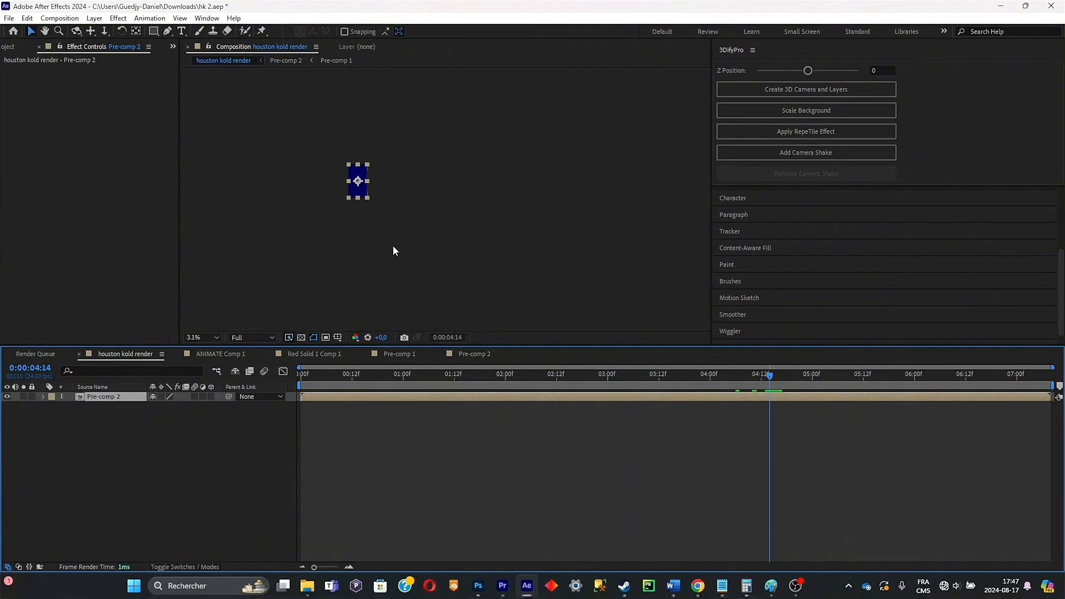
pyautogui.moveTo(357, 227); pyautogui.dragTo(529, 227)
pyautogui.scroll(2, 414, 230)
pyautogui.scroll(1, 504, 251)
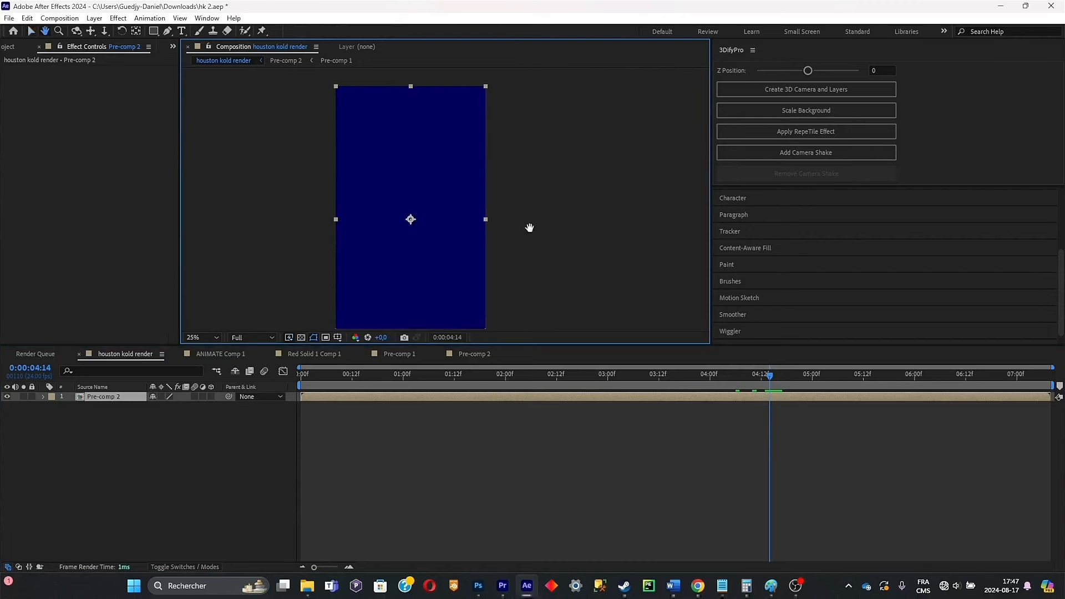
pyautogui.scroll(1, 513, 222)
pyautogui.click(769, 381)
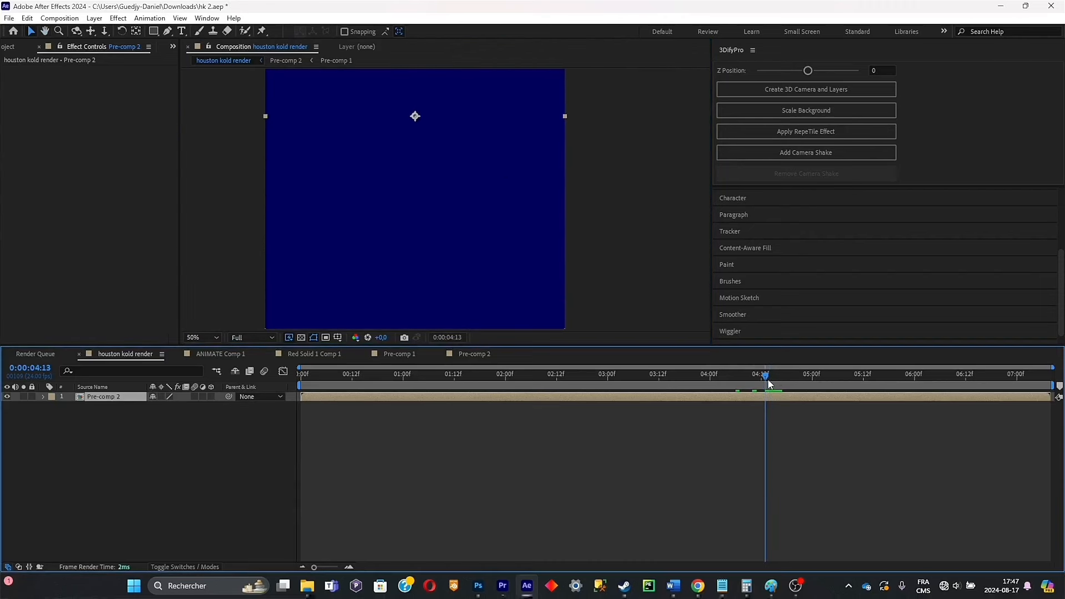
pyautogui.press(',')
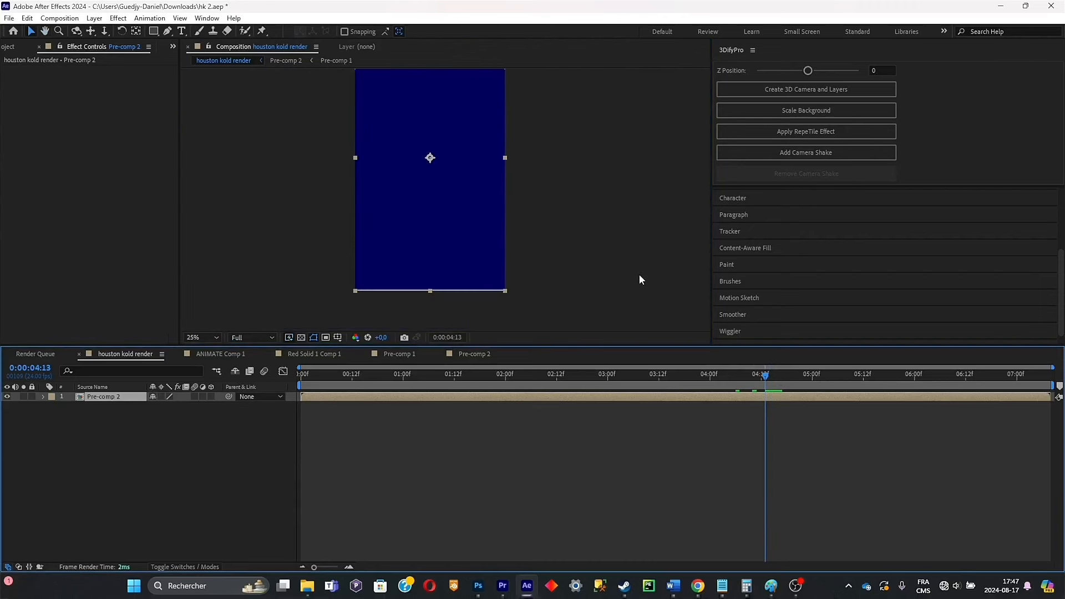
pyautogui.click(769, 381)
pyautogui.hotkey('ctrl', 'shift', 'd')
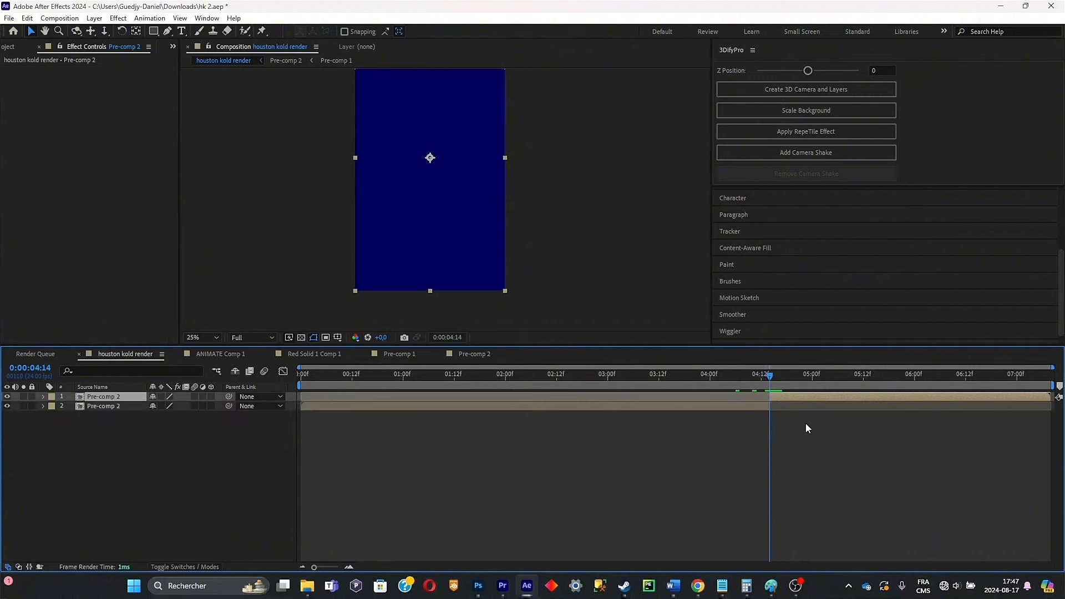
pyautogui.press('Delete')
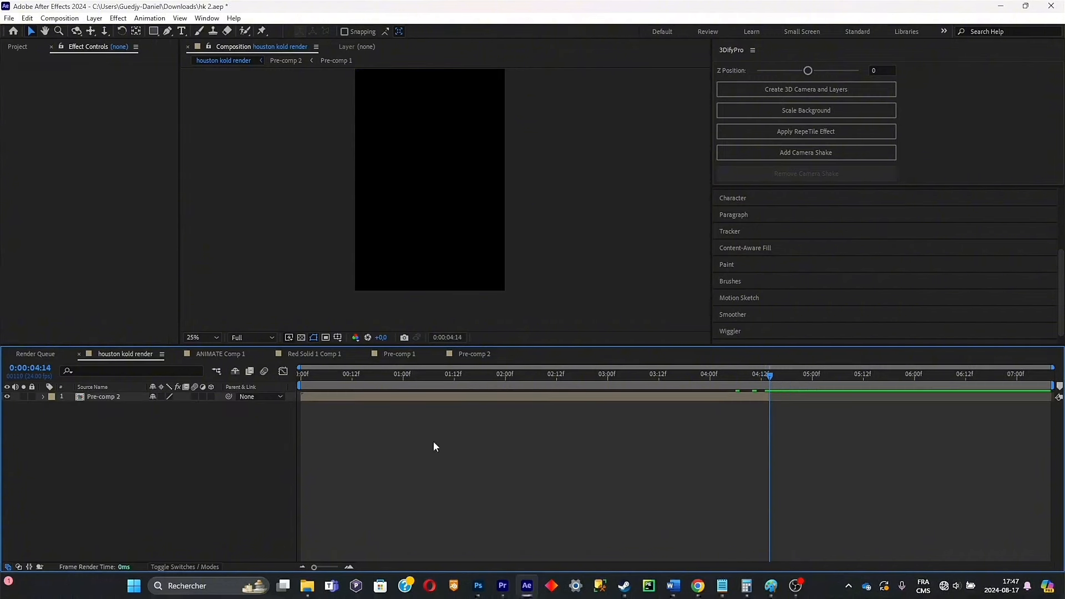
# Create a solid with the deep blue sampled from the frame and pre-compose it as Deep Blue Solid 1 Comp 1
pyautogui.click(740, 373)
pyautogui.hotkey('ctrl', 'y')
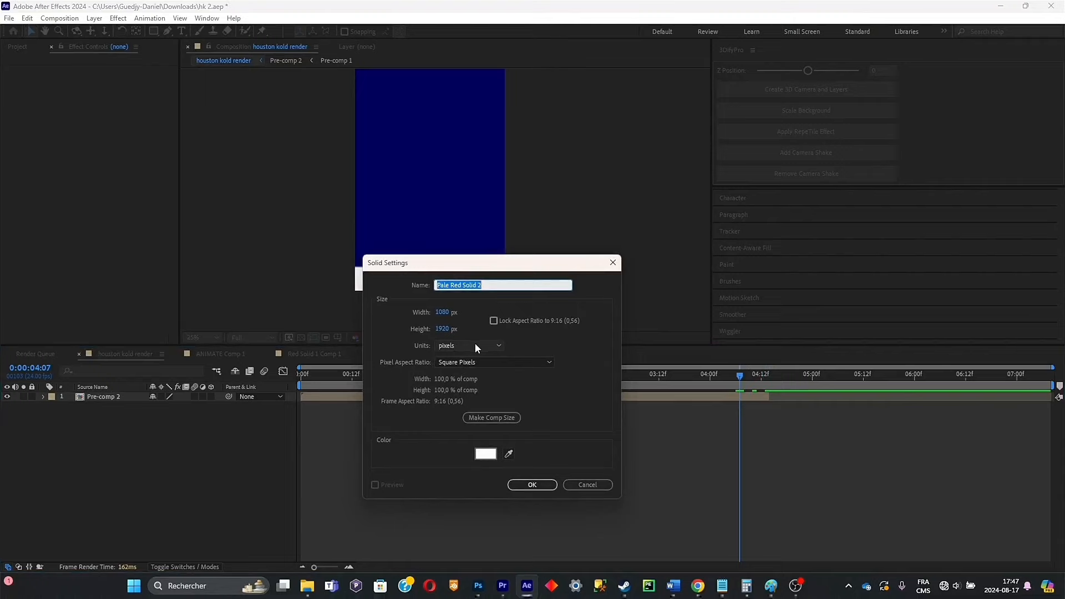
pyautogui.click(508, 454)
pyautogui.click(533, 484)
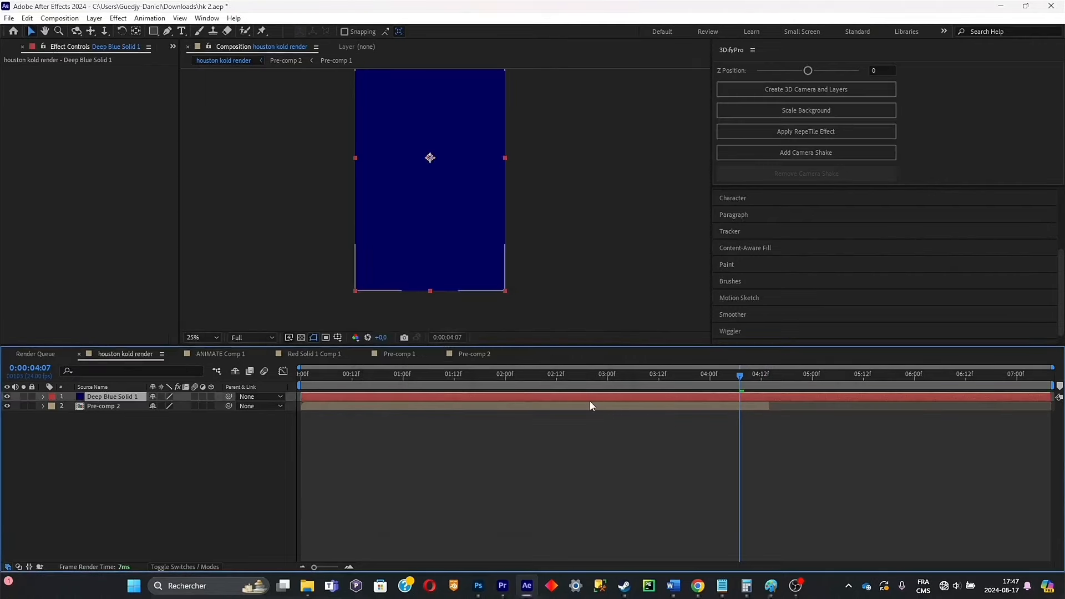
pyautogui.hotkey('ctrl', 'shift', 'c')
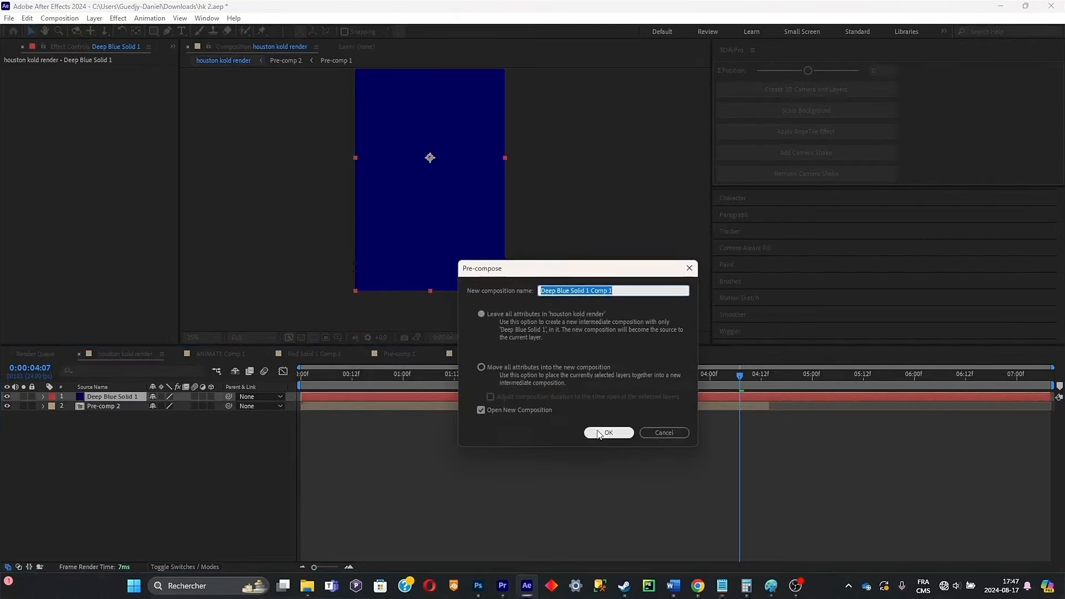
pyautogui.press('Return')
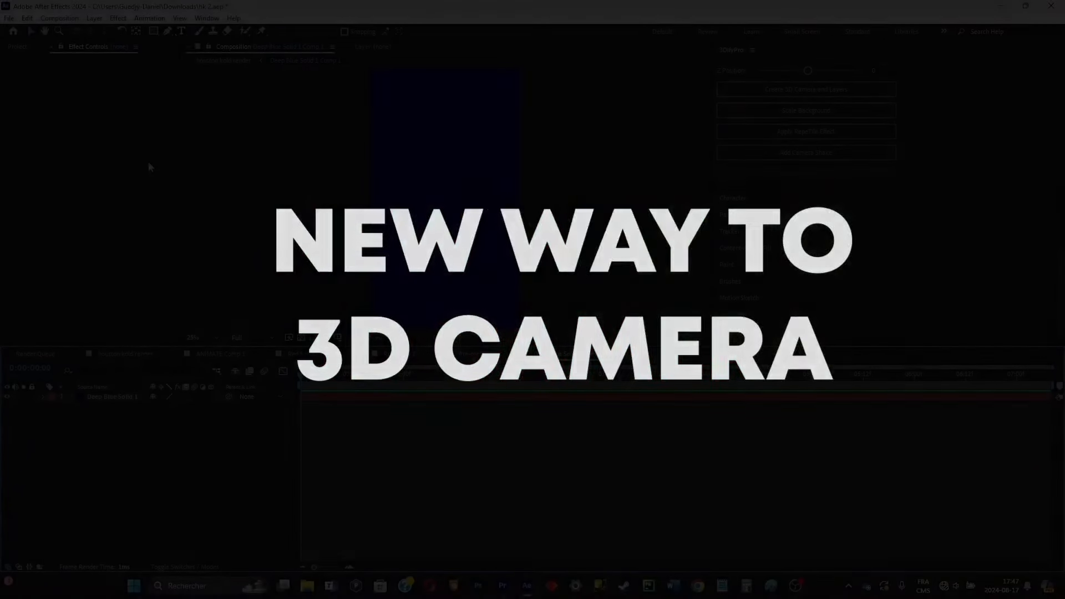
# Add a two-line text layer reading VIRAL REELS to Deep Blue Solid 1 Comp 1
pyautogui.click(388, 216)
pyautogui.write('VI')
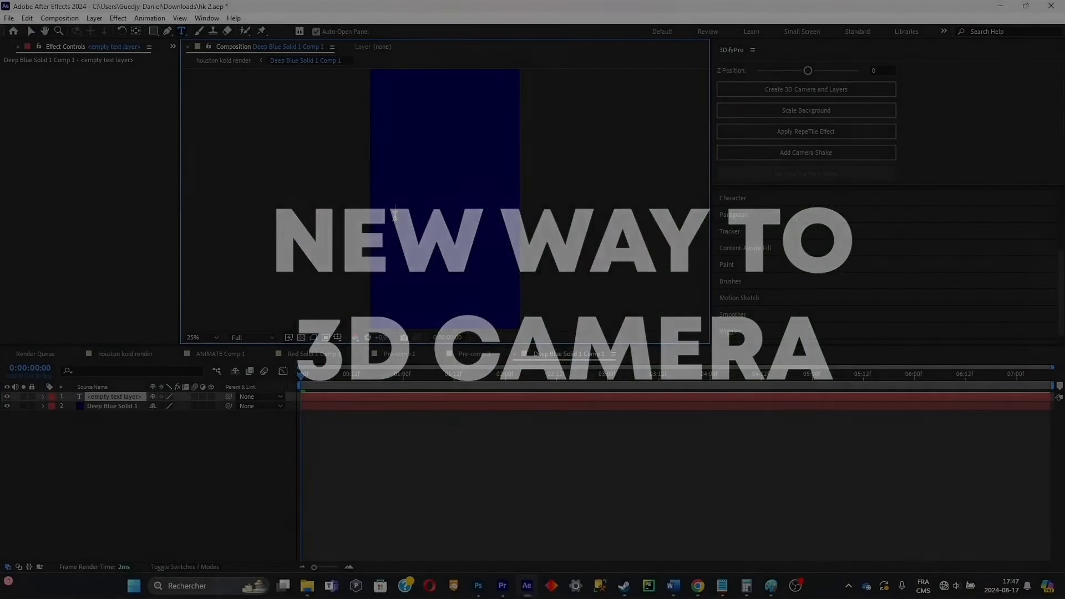
pyautogui.write('RAL ')
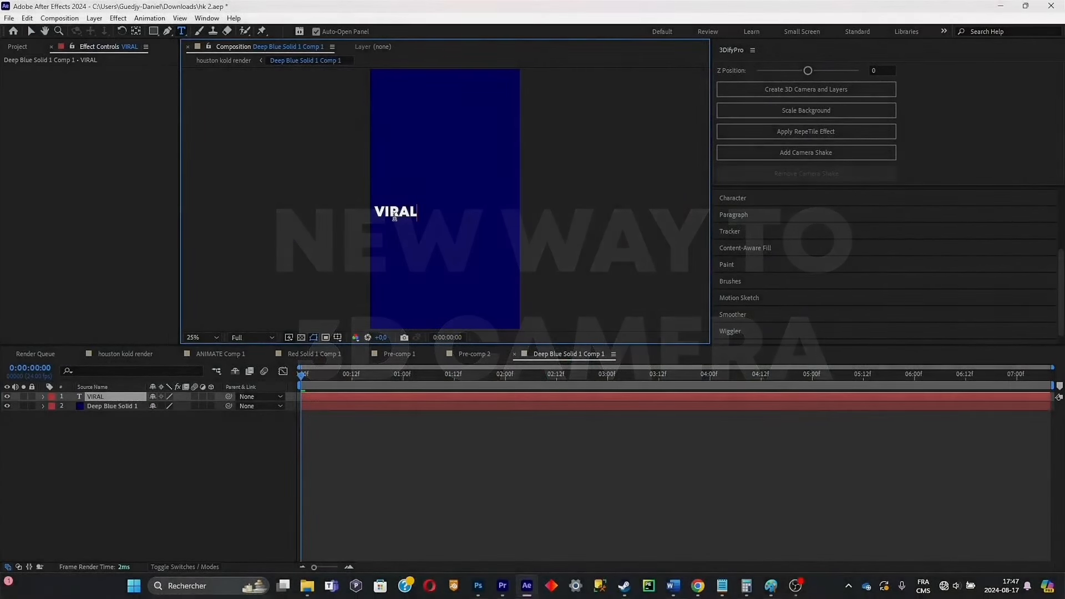
pyautogui.write('REELS')
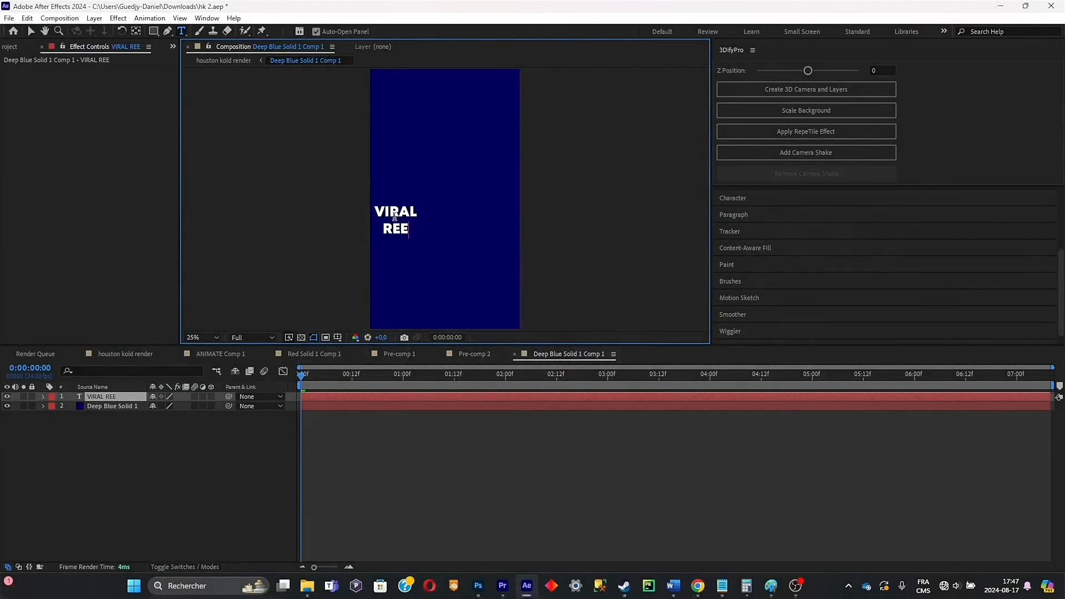
# Scale the VIRAL REELS text to 173% and move it to the centre of the blue frame
pyautogui.click(30, 32)
pyautogui.moveTo(403, 223); pyautogui.dragTo(461, 209)
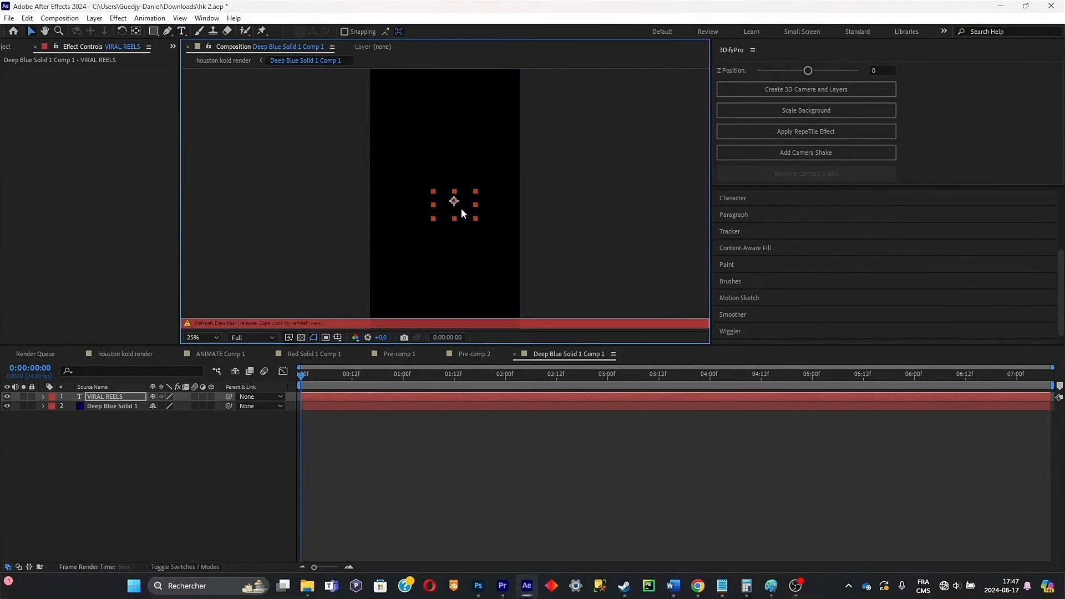
pyautogui.press('capslock')
pyautogui.press('s')
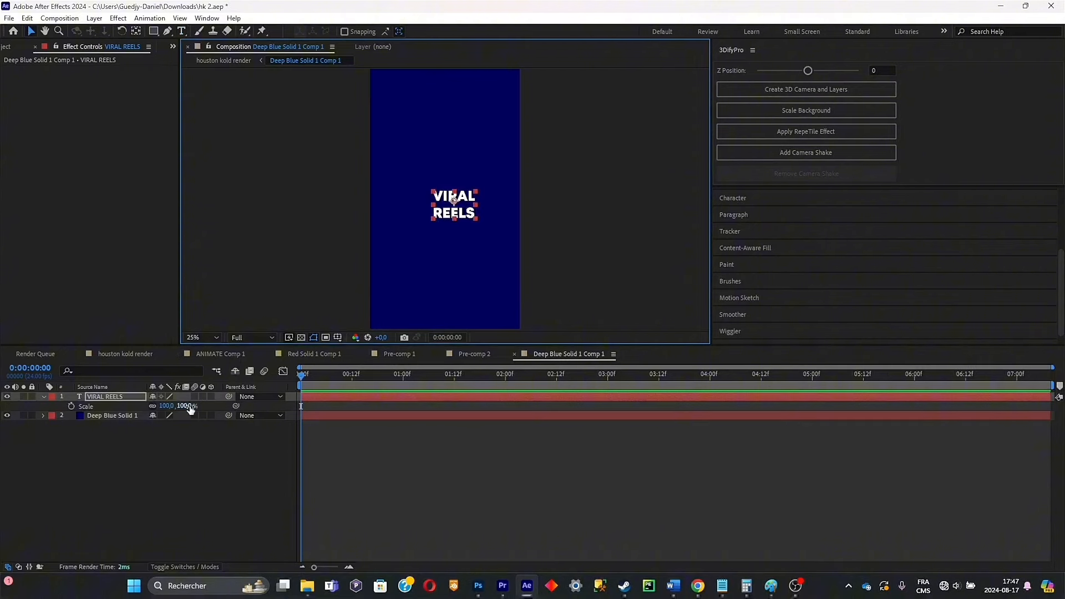
pyautogui.moveTo(190, 410); pyautogui.dragTo(407, 243)
pyautogui.moveTo(480, 228); pyautogui.dragTo(468, 222)
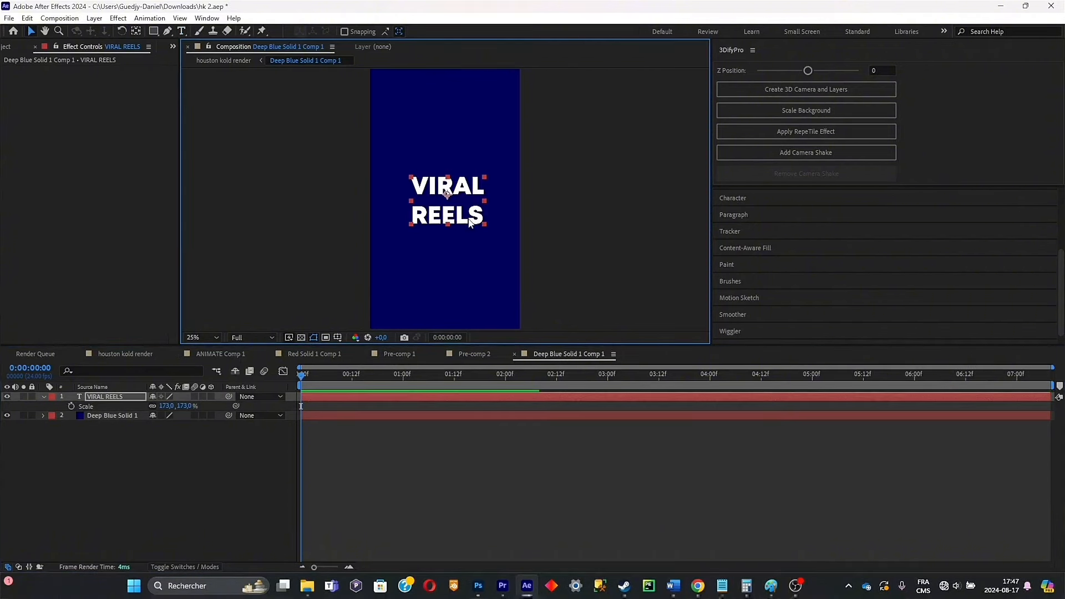
# Add instagram-logo-2.png to the composition, scale it to 202% and place its layer between the text and the blue solid
pyautogui.moveTo(42, 189); pyautogui.dragTo(317, 353)
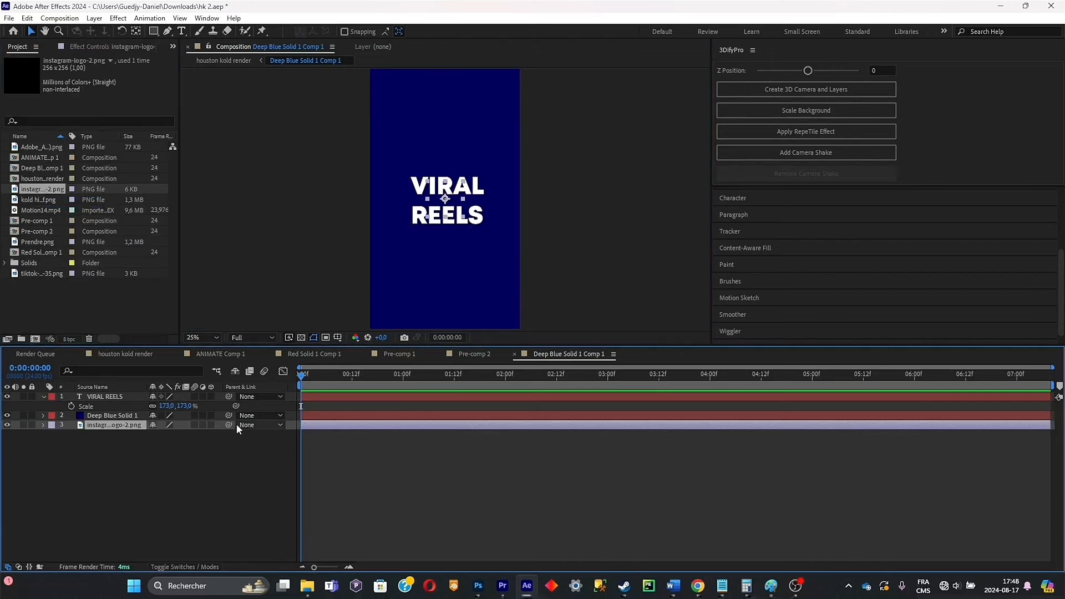
pyautogui.press('s')
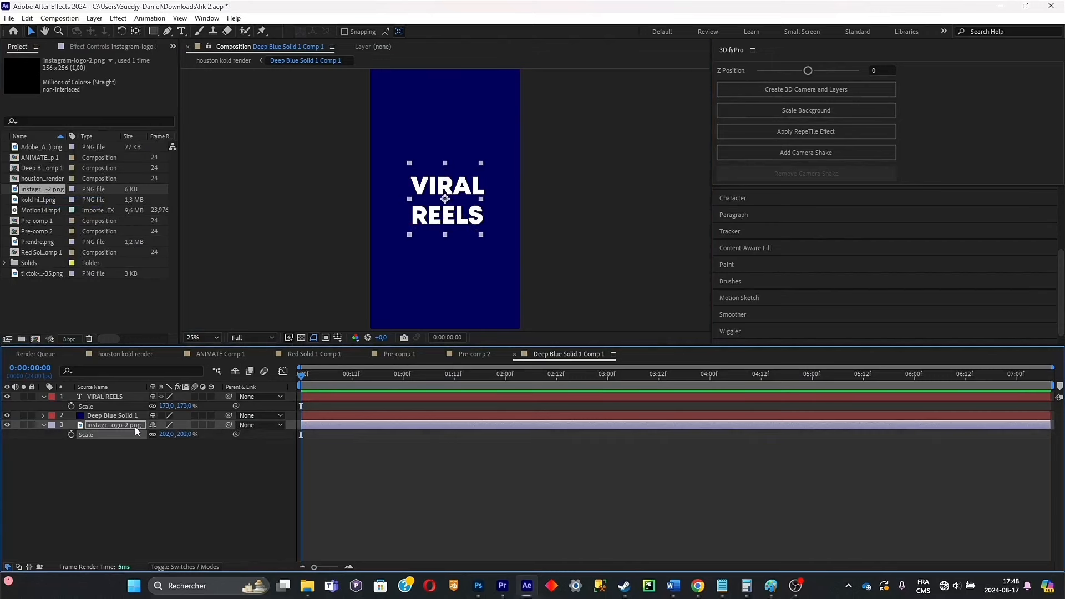
pyautogui.moveTo(123, 429); pyautogui.dragTo(124, 410)
pyautogui.scroll(2, 467, 210)
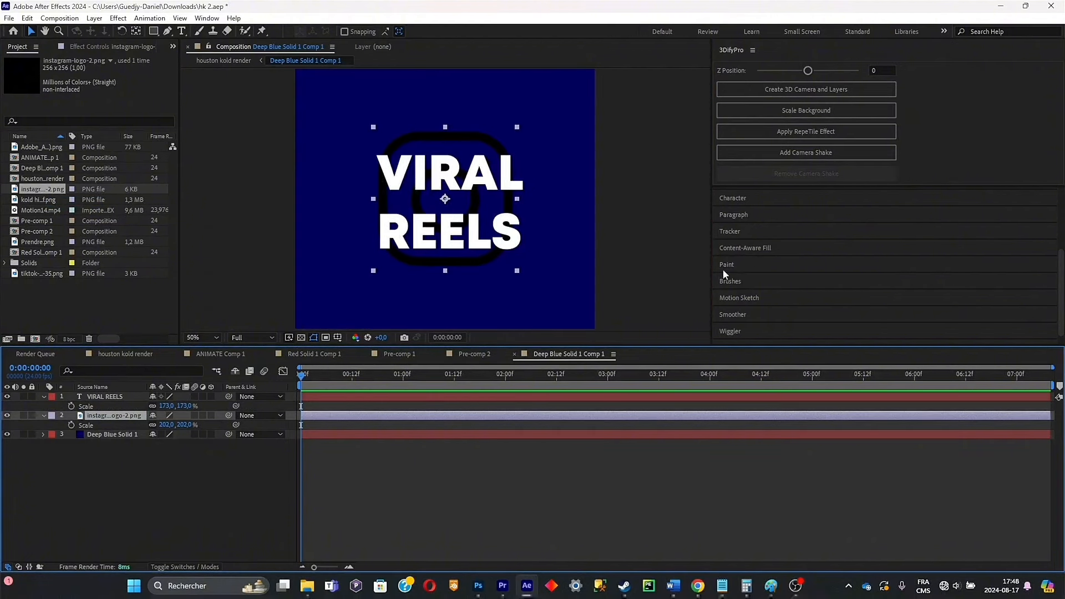
# Apply the Invert effect to the Instagram logo layer so the black logo turns white
pyautogui.scroll(3, 755, 239)
pyautogui.click(765, 257)
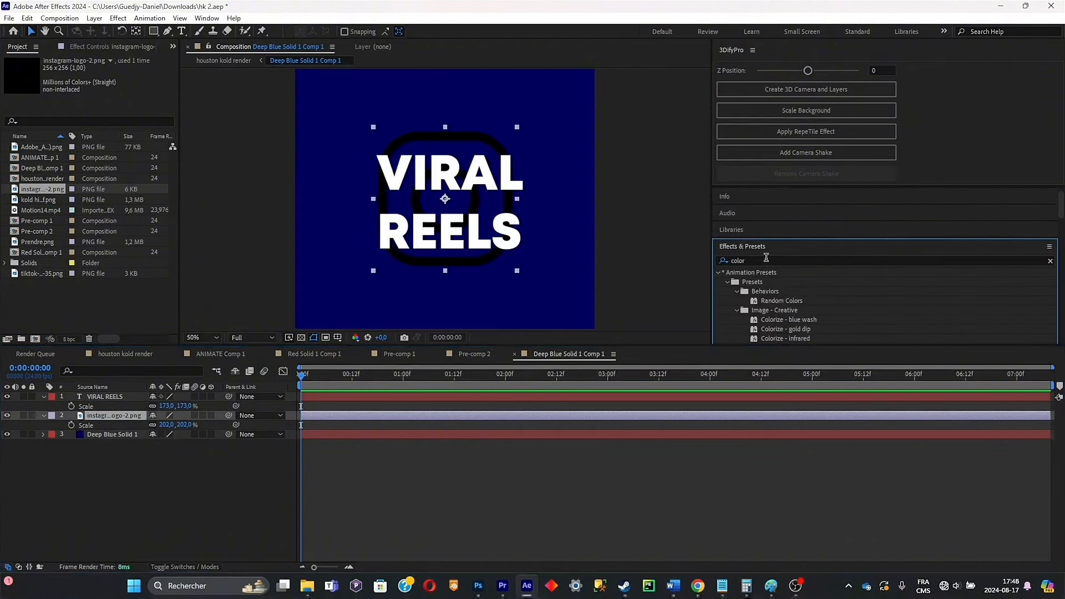
pyautogui.click(772, 260)
pyautogui.write('oi')
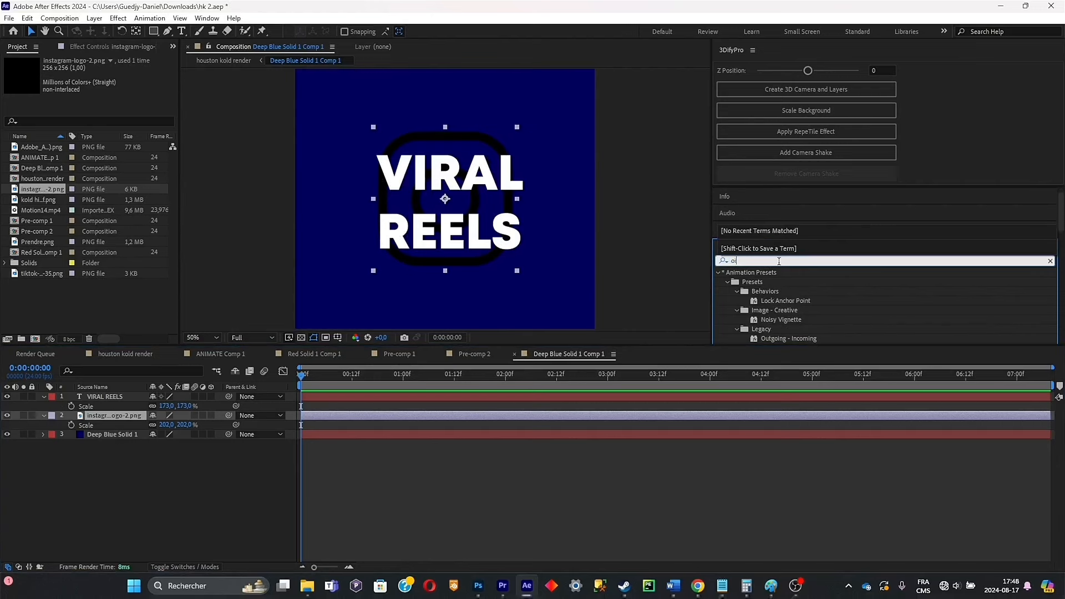
pyautogui.press('BackSpace')
pyautogui.press('BackSpace')
pyautogui.write('inver')
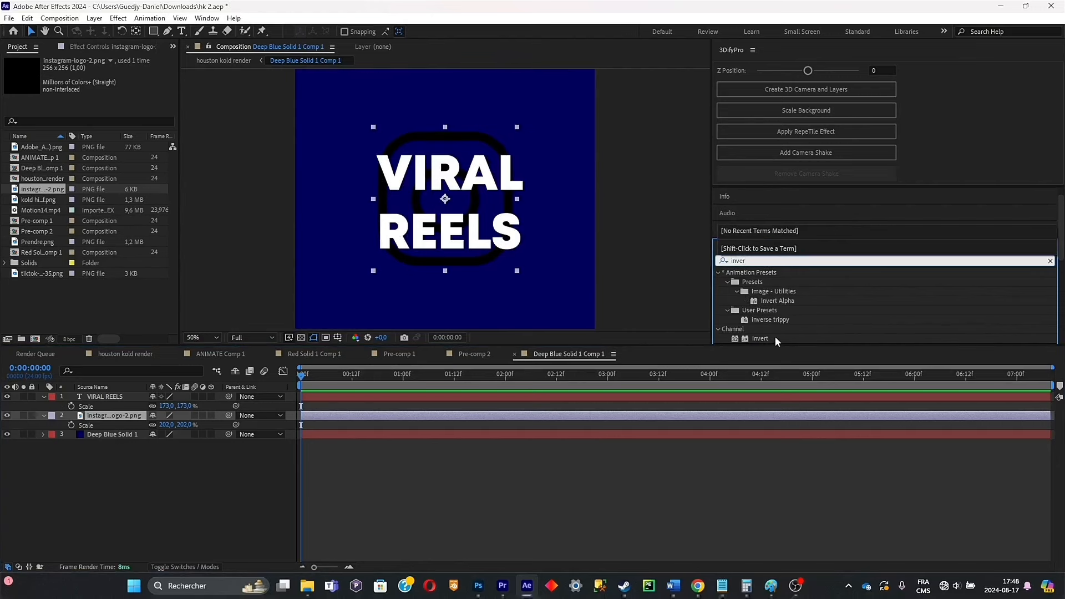
pyautogui.doubleClick(770, 337)
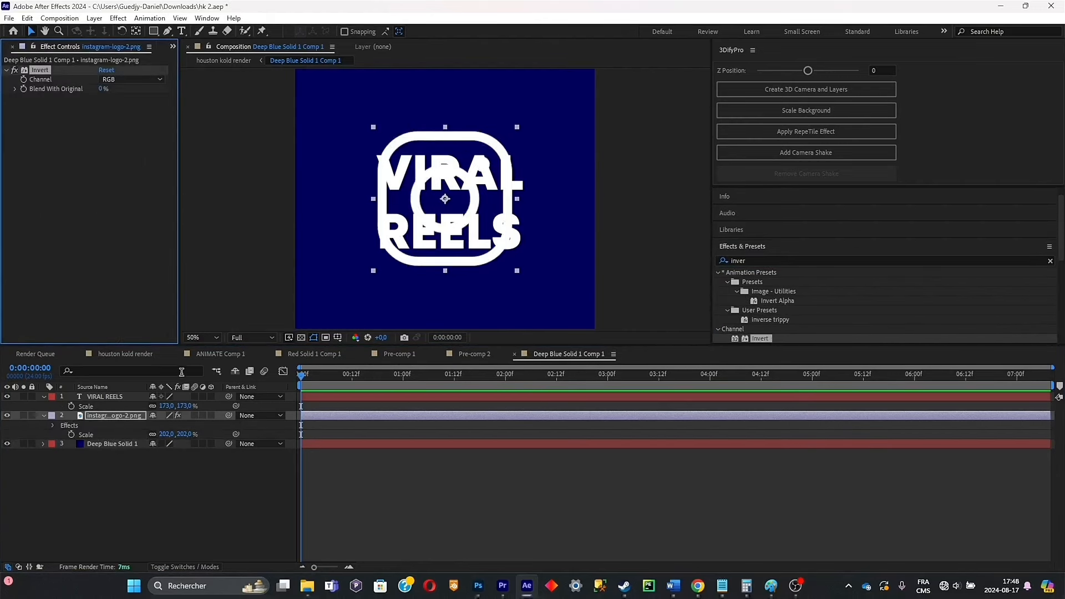
# Apply a Drop Shadow to the VIRAL REELS text with opacity 71%, direction 184°, distance 19 and softness 25
pyautogui.click(126, 397)
pyautogui.click(743, 260)
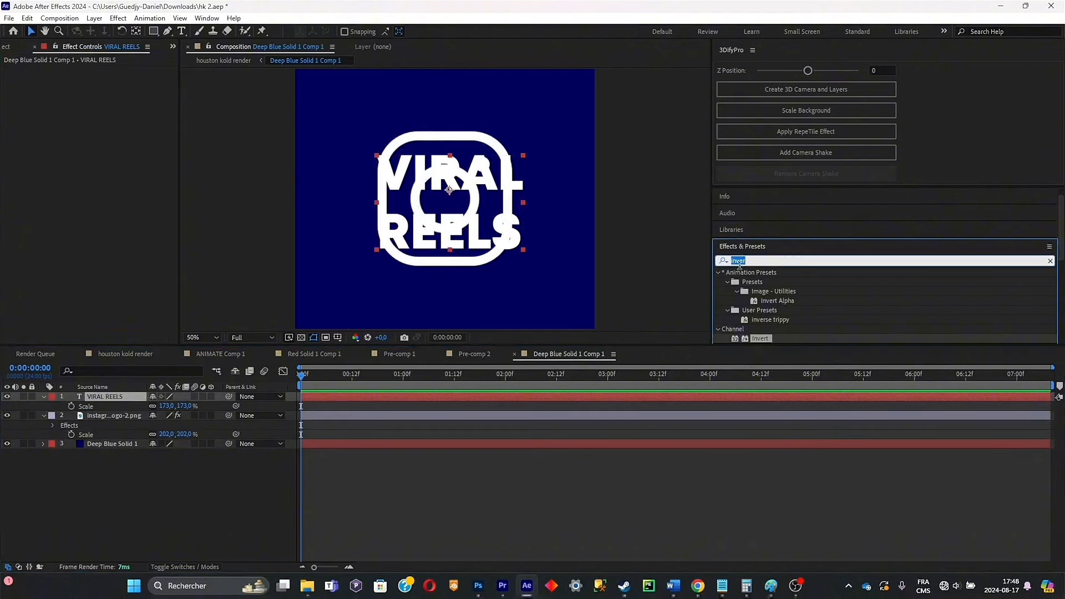
pyautogui.write('drop shad')
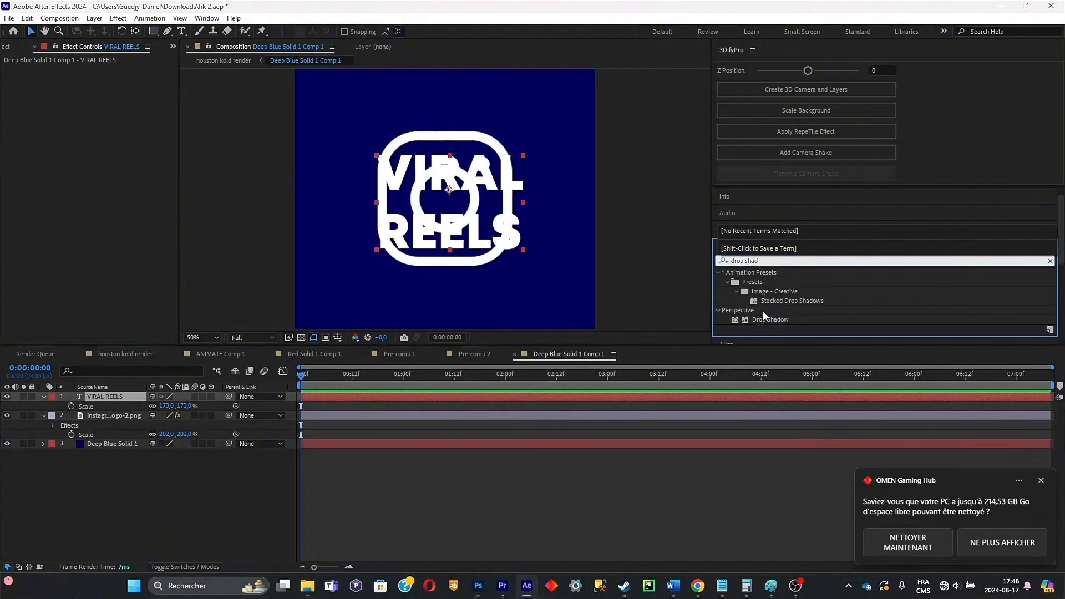
pyautogui.doubleClick(766, 318)
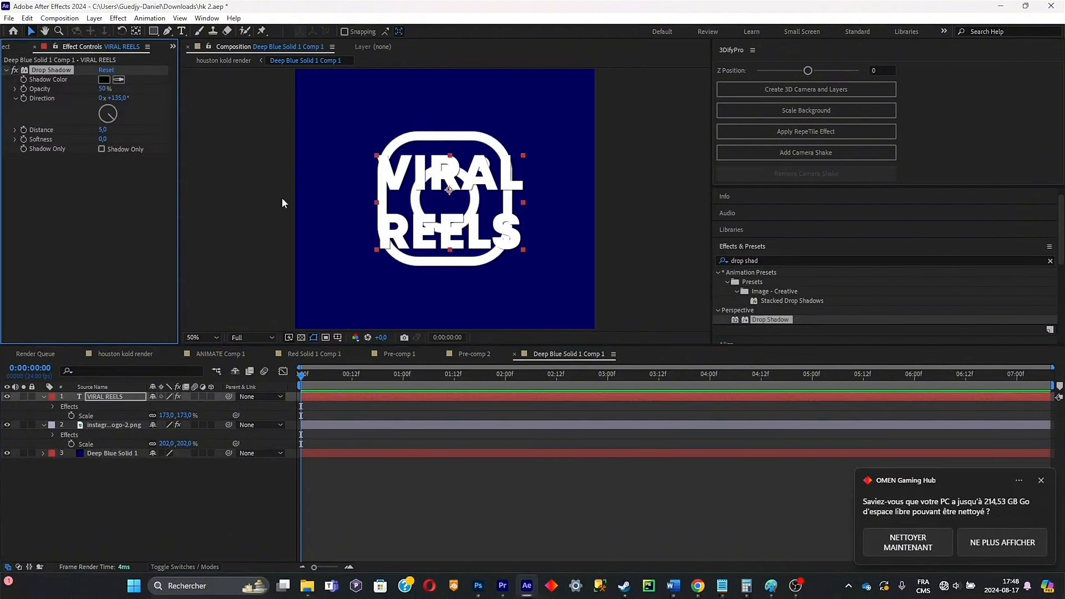
pyautogui.moveTo(104, 88); pyautogui.dragTo(120, 87)
pyautogui.moveTo(103, 129); pyautogui.dragTo(110, 91)
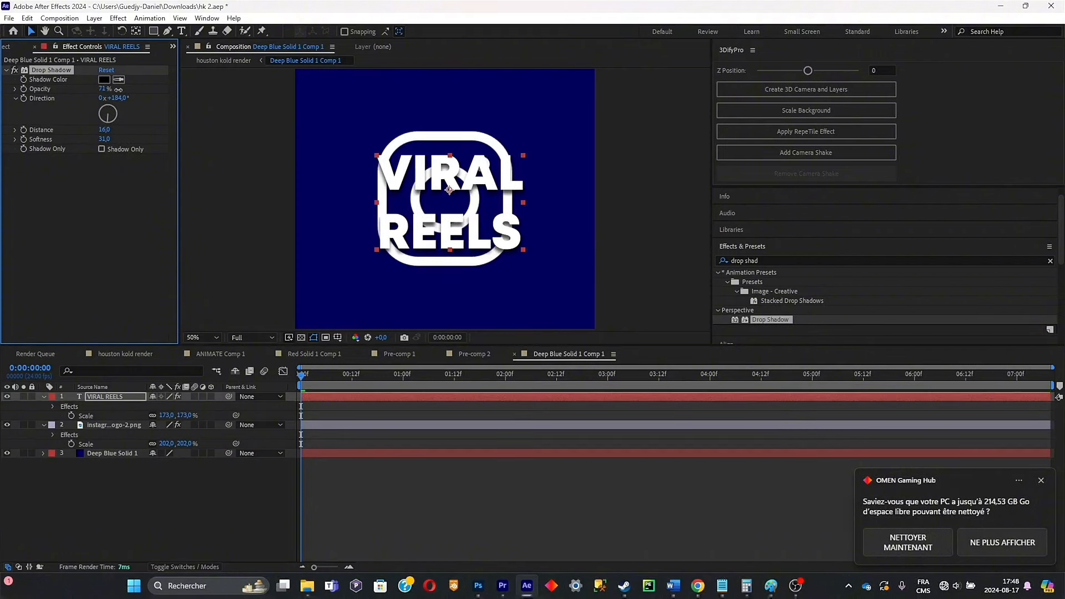
pyautogui.moveTo(115, 129); pyautogui.dragTo(104, 139)
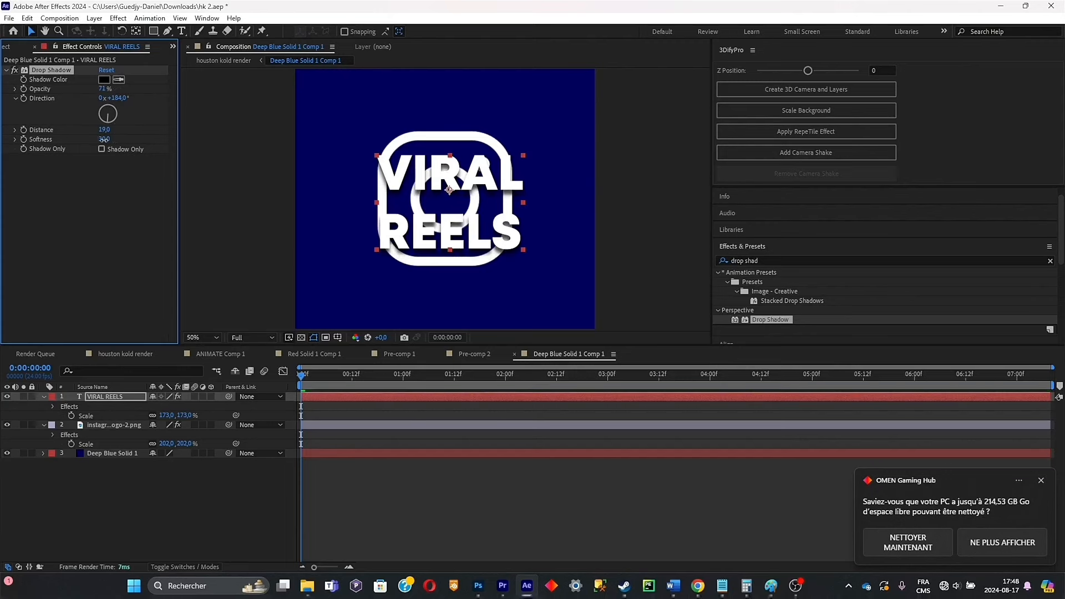
# Move the Instagram logo straight down so it sits just below the VIRAL REELS text
pyautogui.click(444, 168)
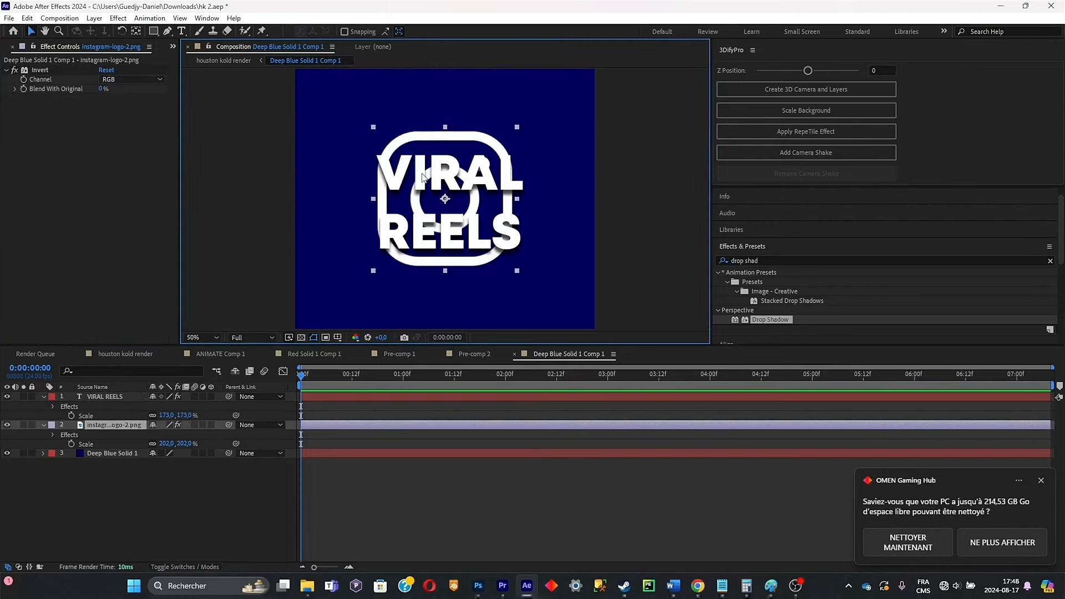
pyautogui.scroll(-1, 396, 168)
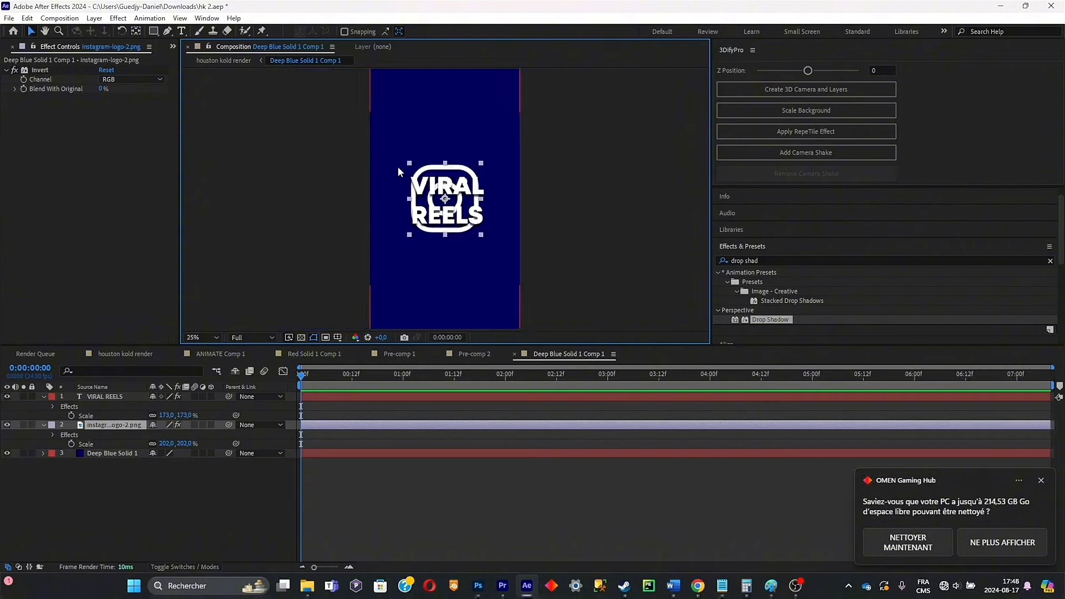
pyautogui.scroll(2, 399, 166)
pyautogui.scroll(-2, 446, 187)
pyautogui.moveTo(471, 181); pyautogui.dragTo(472, 242)
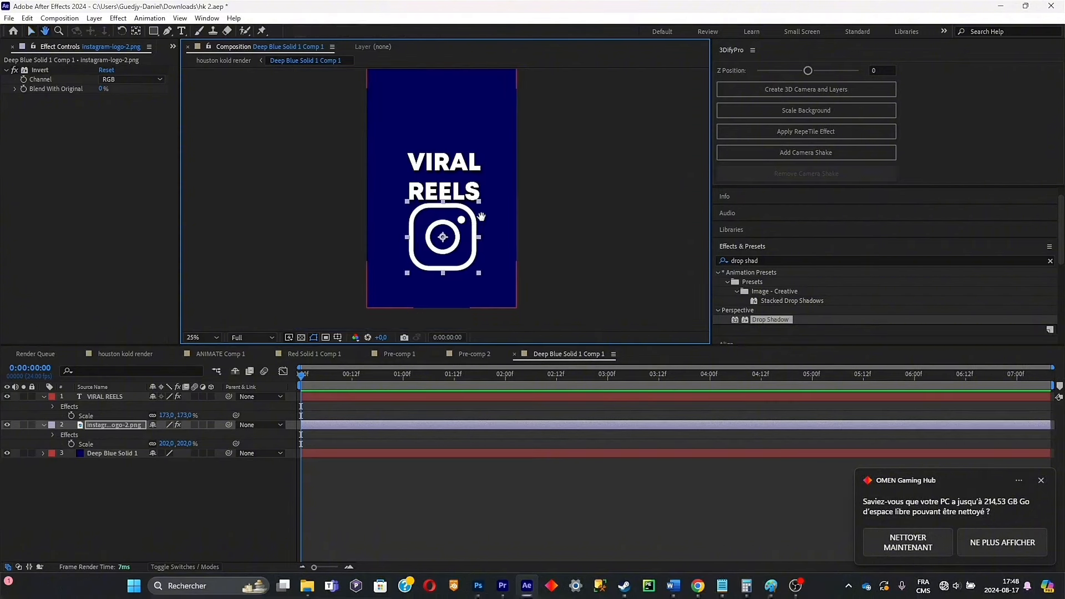
pyautogui.scroll(1, 472, 244)
pyautogui.scroll(-2, 461, 194)
pyautogui.click(459, 190)
pyautogui.scroll(2, 460, 189)
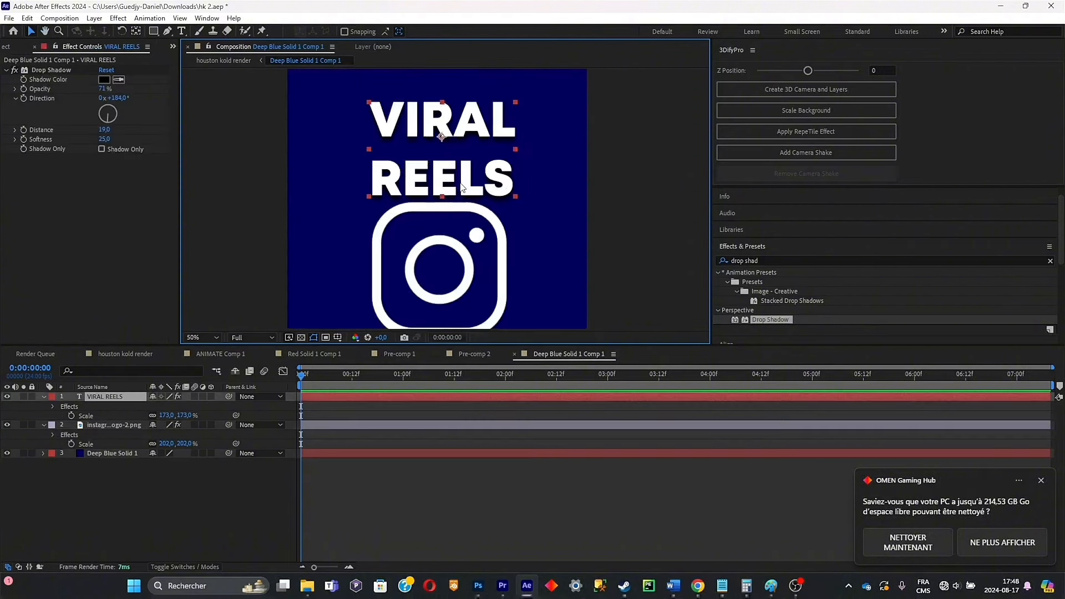
pyautogui.scroll(-1, 459, 189)
pyautogui.scroll(1, 459, 189)
pyautogui.scroll(-1, 459, 190)
# Duplicate the Instagram logo, place the copy above the text near the frame's left edge and rotate it to -20°
pyautogui.click(164, 425)
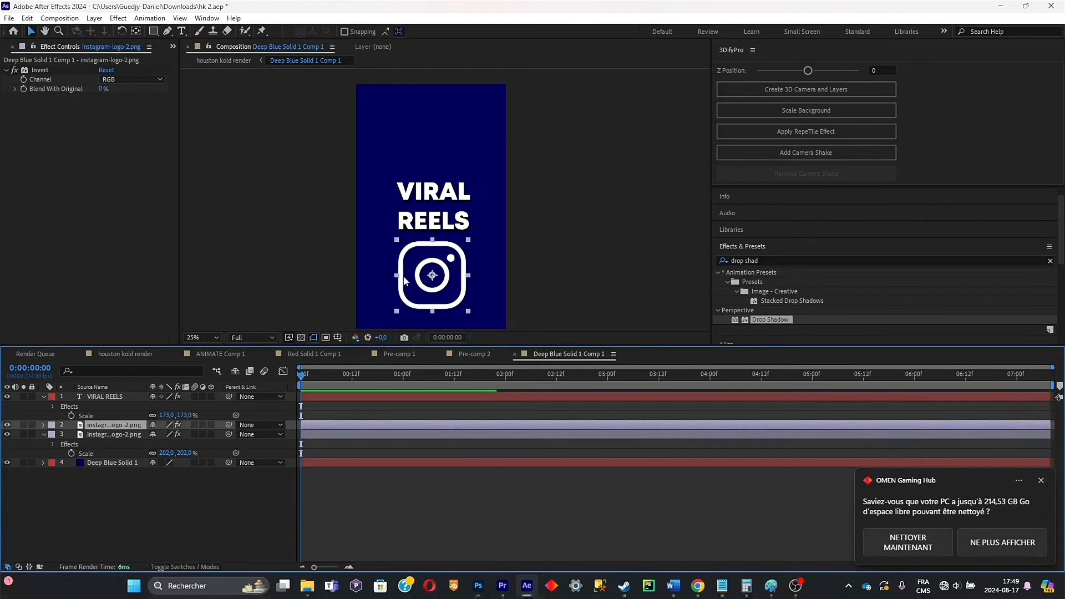
pyautogui.hotkey('ctrl', 'd')
pyautogui.moveTo(420, 273); pyautogui.dragTo(386, 151)
pyautogui.press('r')
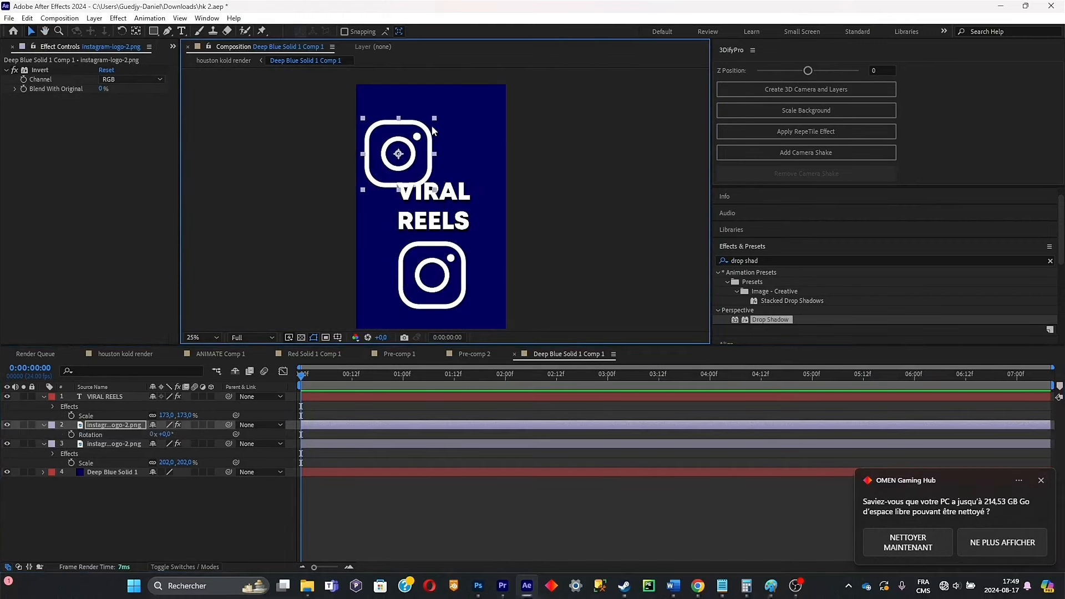
pyautogui.press('r')
pyautogui.press('r')
pyautogui.moveTo(161, 434); pyautogui.dragTo(150, 434)
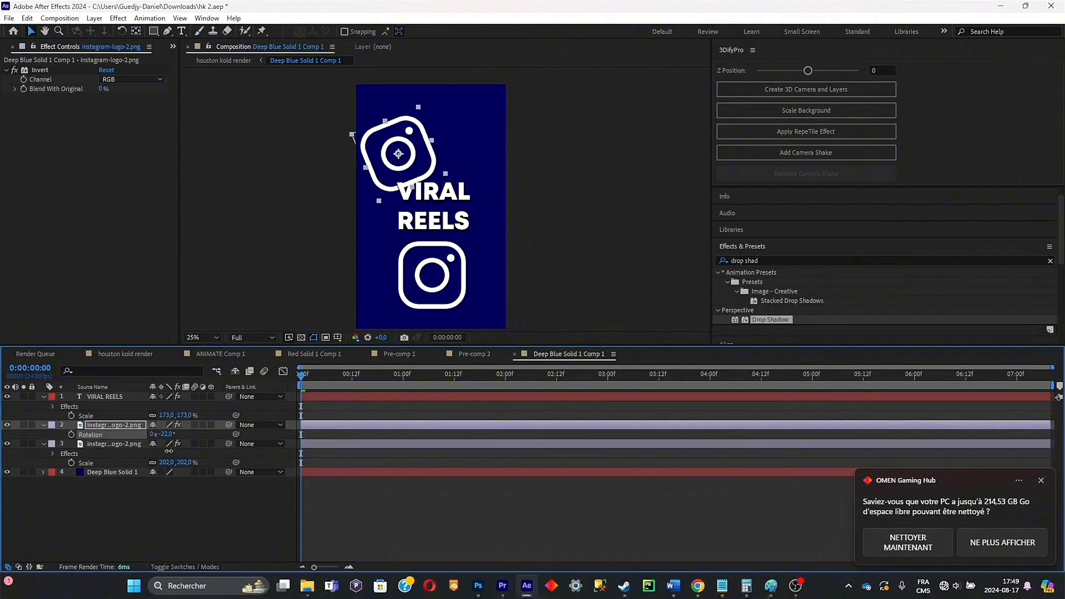
pyautogui.moveTo(412, 178); pyautogui.dragTo(407, 178)
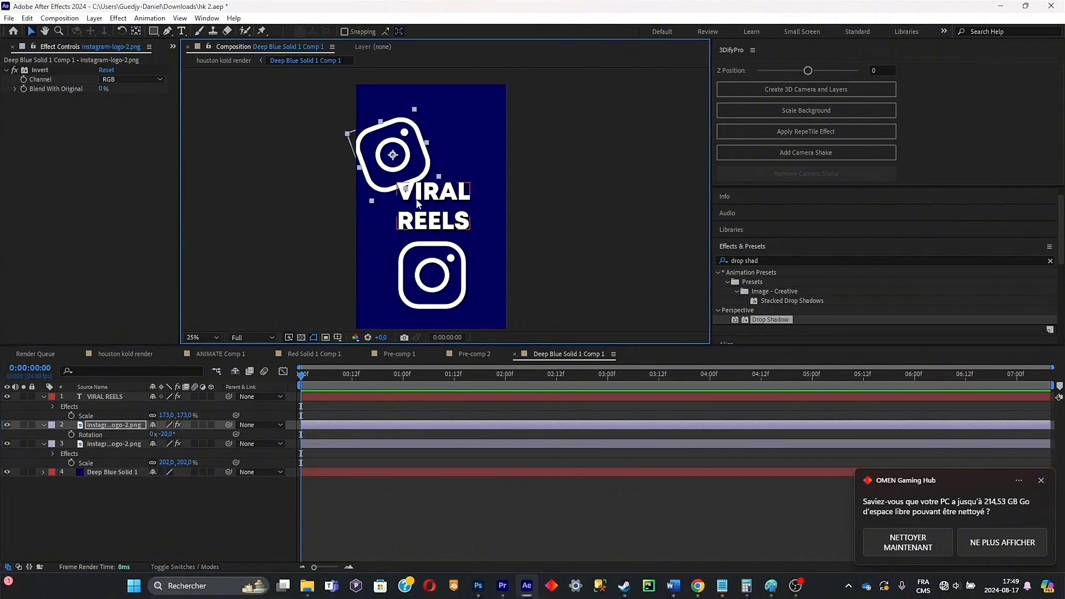
# Duplicate the rotated logo and place the copy partly outside the frame's upper-right corner
pyautogui.click(109, 425)
pyautogui.hotkey('ctrl', 'd')
pyautogui.moveTo(423, 145); pyautogui.dragTo(533, 97)
# Shift the lower logo toward the frame's left edge and nudge the upper-left logo up and left, away from the text
pyautogui.click(395, 308)
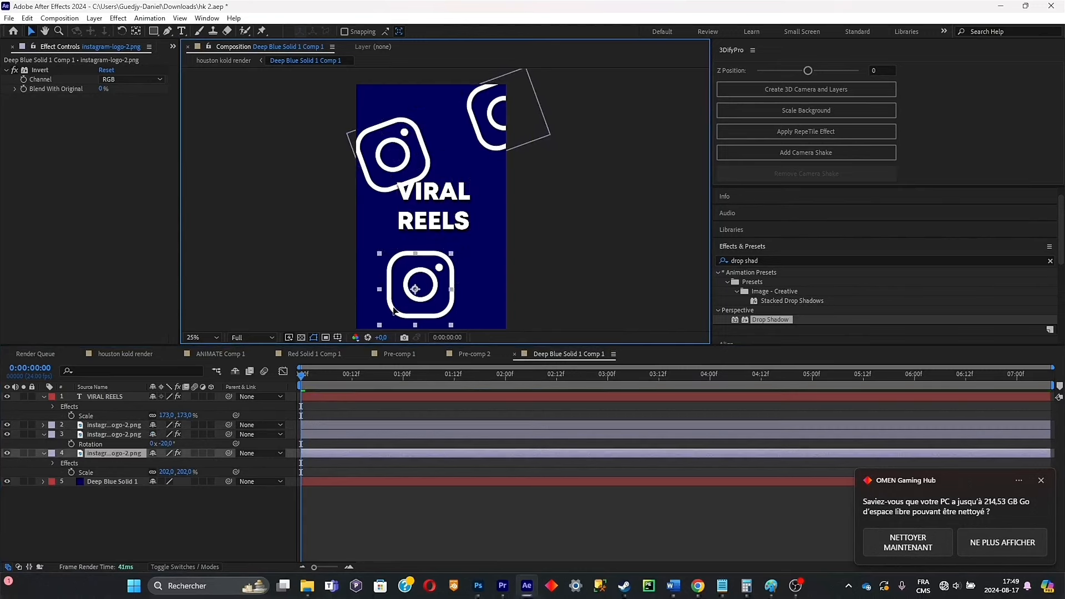
pyautogui.moveTo(393, 308); pyautogui.dragTo(362, 255)
pyautogui.click(430, 174)
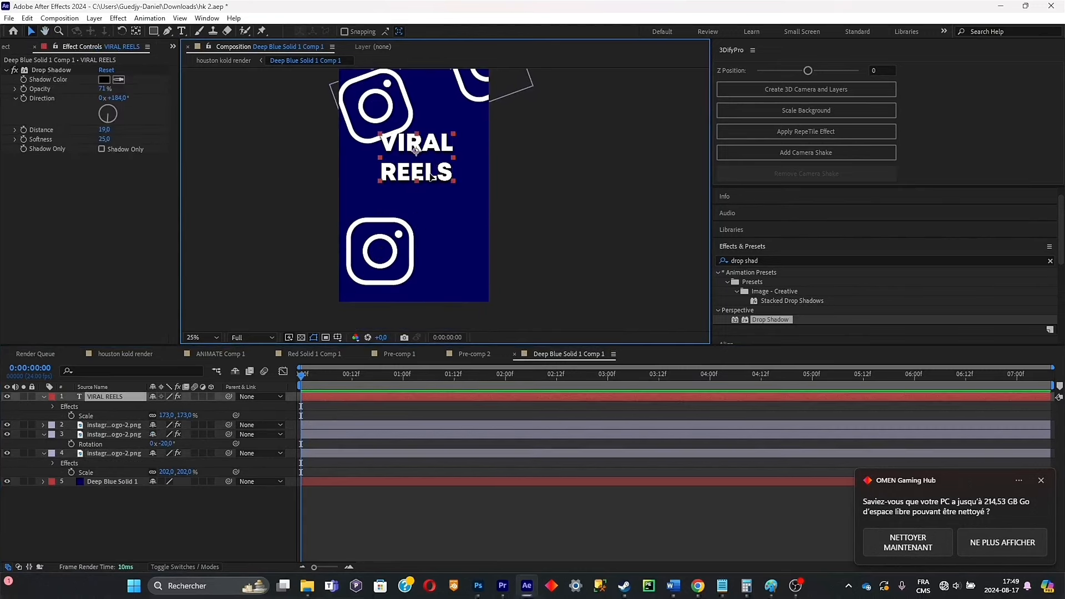
pyautogui.moveTo(426, 208); pyautogui.dragTo(437, 230)
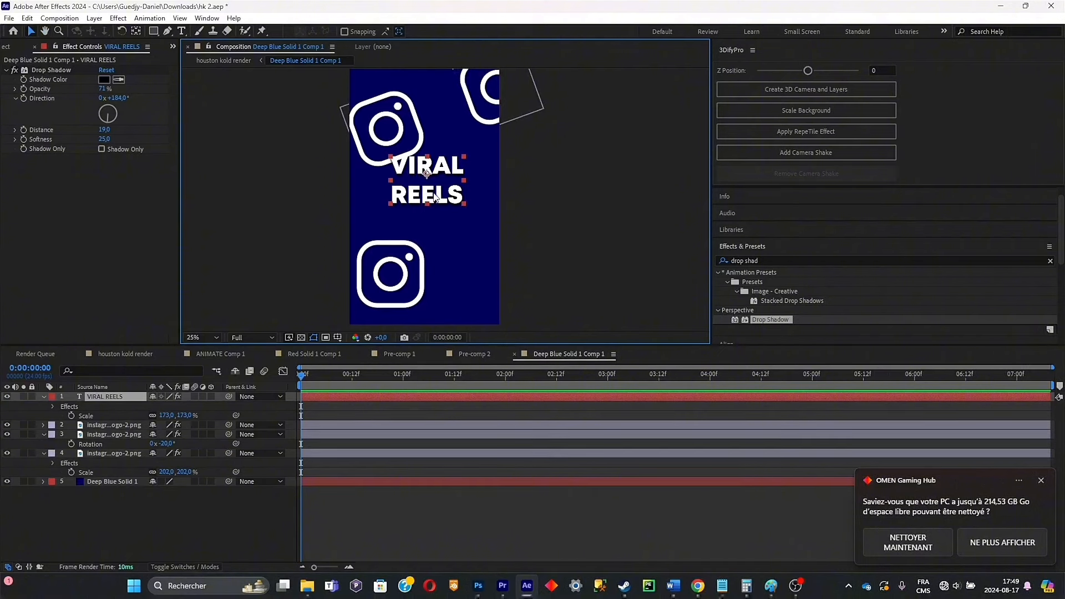
pyautogui.moveTo(400, 161); pyautogui.dragTo(396, 155)
# Duplicate the lower logo and place the copy partly outside the frame's lower-right corner
pyautogui.click(405, 282)
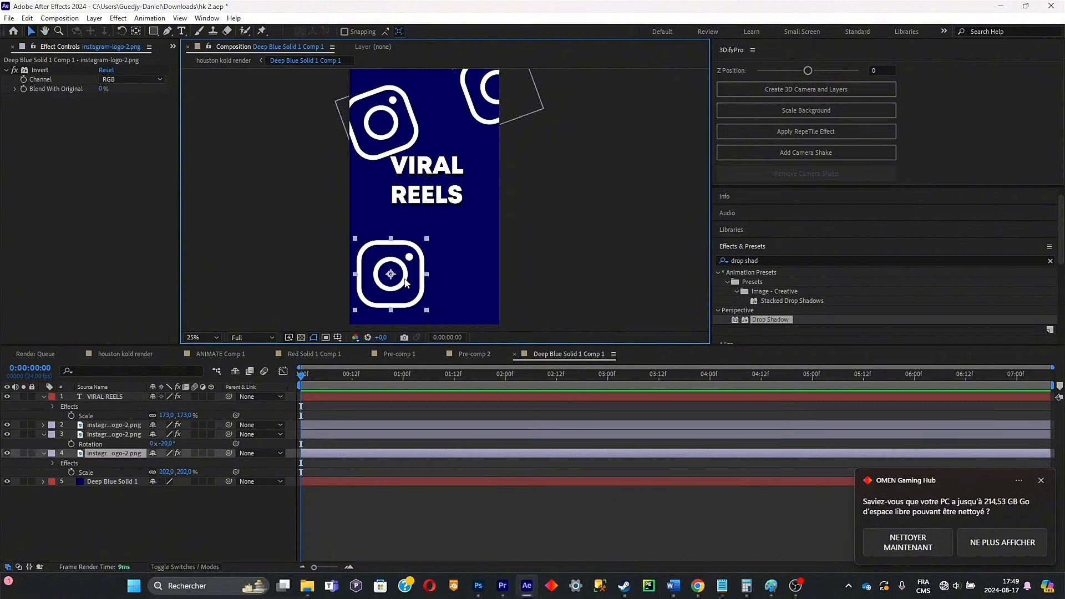
pyautogui.click(129, 453)
pyautogui.hotkey('ctrl', 'd')
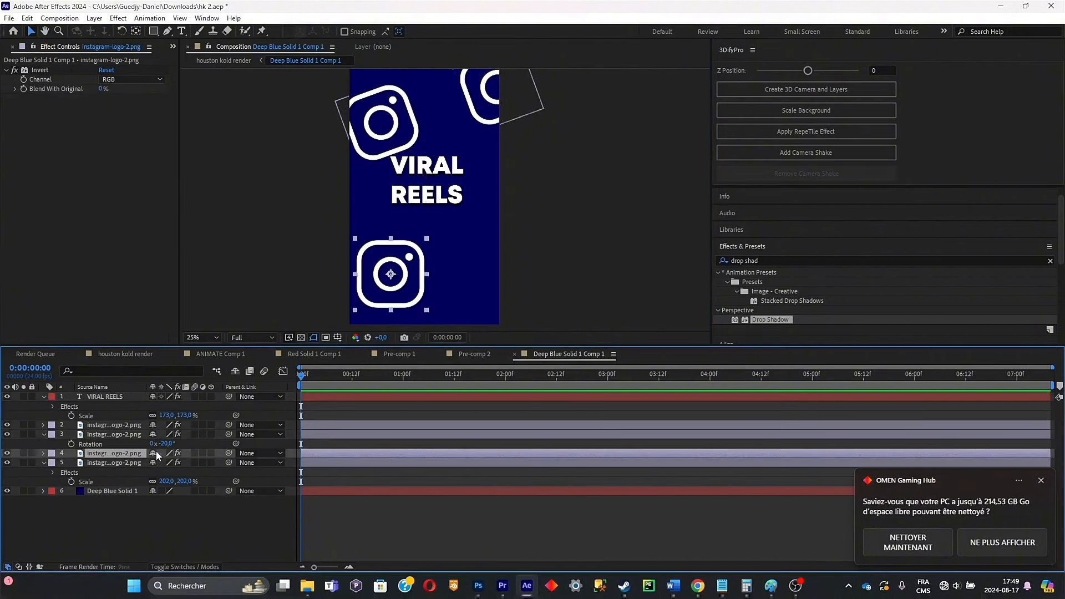
pyautogui.moveTo(370, 248); pyautogui.dragTo(459, 268)
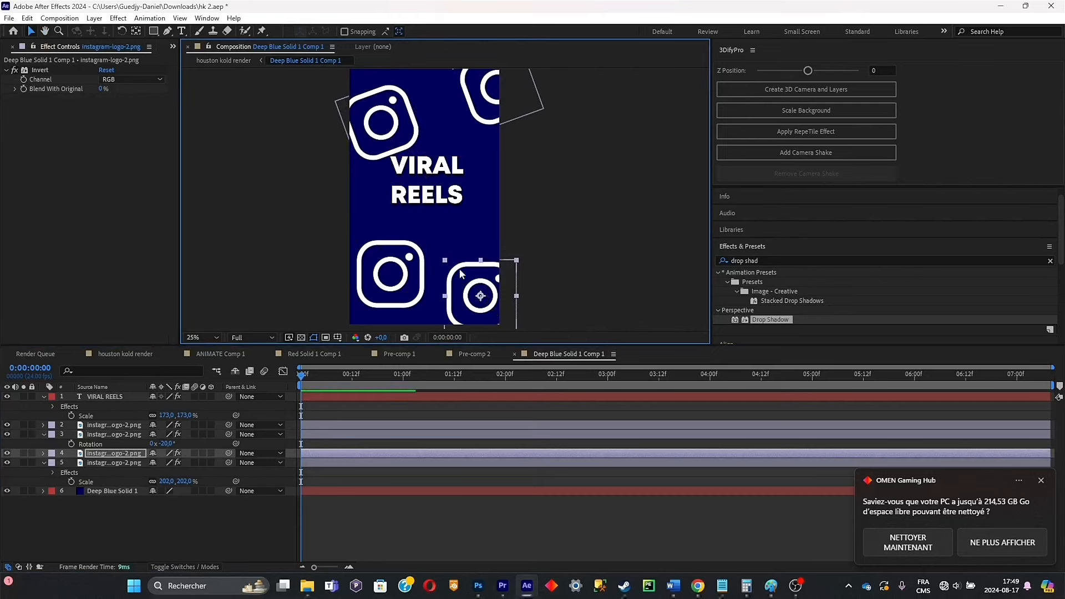
# Select all layers and create a 3D camera and 3D layers from them with 3DifyPro
pyautogui.press(',')
pyautogui.scroll(2, 446, 223)
pyautogui.scroll(-1, 445, 221)
pyautogui.moveTo(439, 219); pyautogui.dragTo(437, 248)
pyautogui.scroll(1, 433, 228)
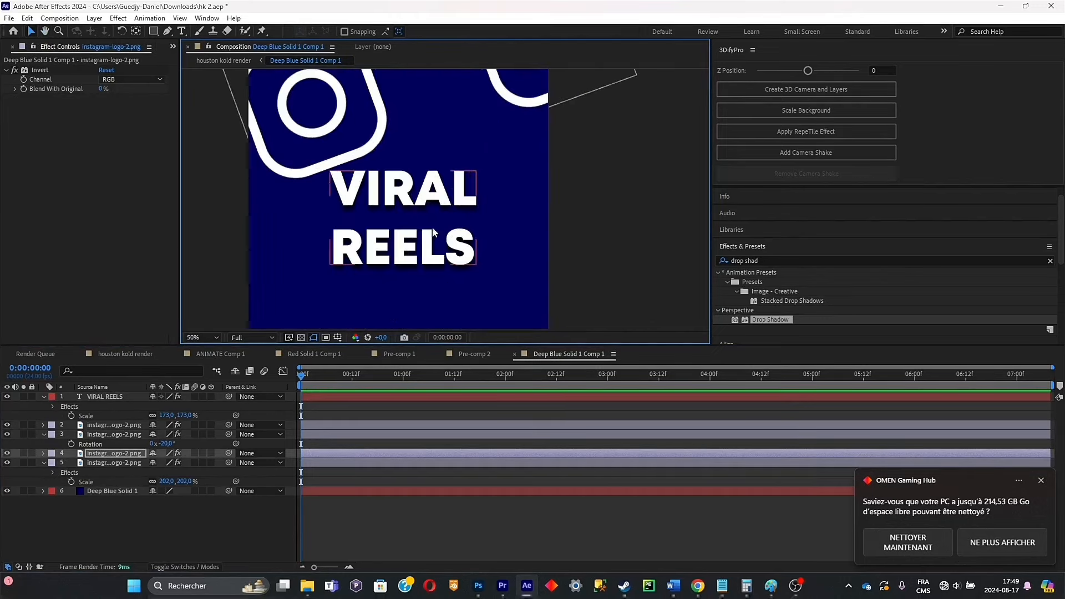
pyautogui.scroll(-1, 426, 224)
pyautogui.moveTo(192, 526); pyautogui.dragTo(97, 387)
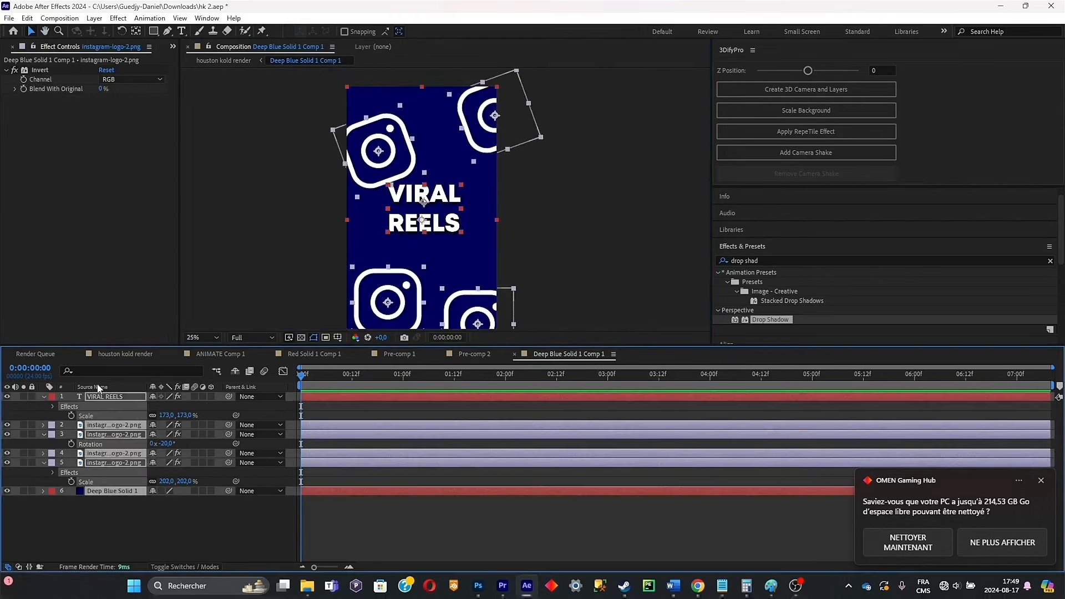
pyautogui.click(806, 89)
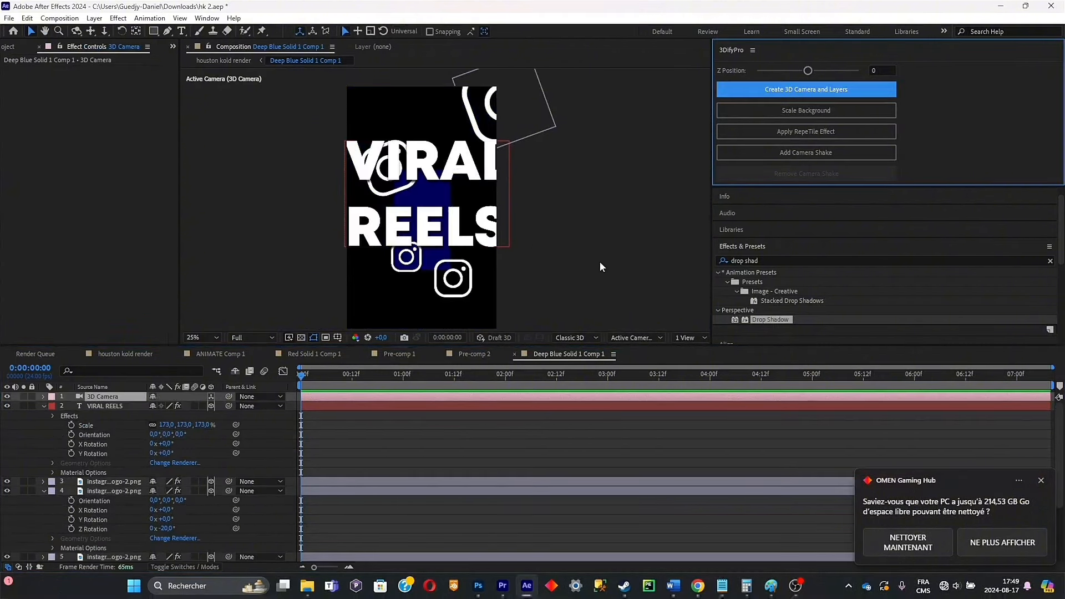
# Scale the background layer to fill the camera view and set the camera's Z position to -874
pyautogui.click(806, 114)
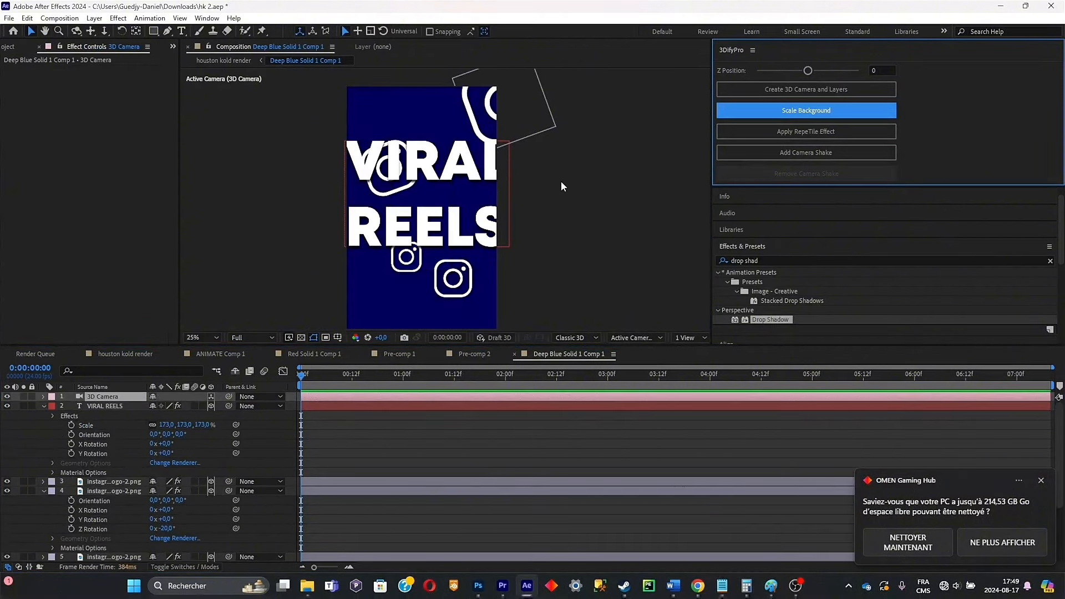
pyautogui.moveTo(807, 68); pyautogui.dragTo(802, 75)
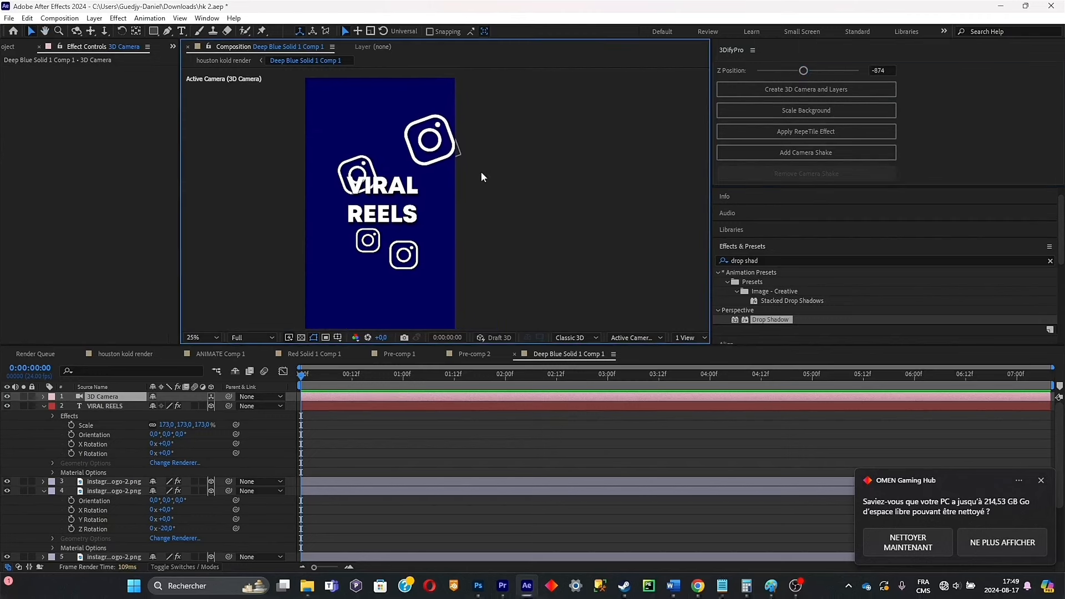
# Tilt the two upper Instagram logos in 3D and bring the left one forward, partly beyond the frame's upper-left edge
pyautogui.click(431, 137)
pyautogui.click(430, 137)
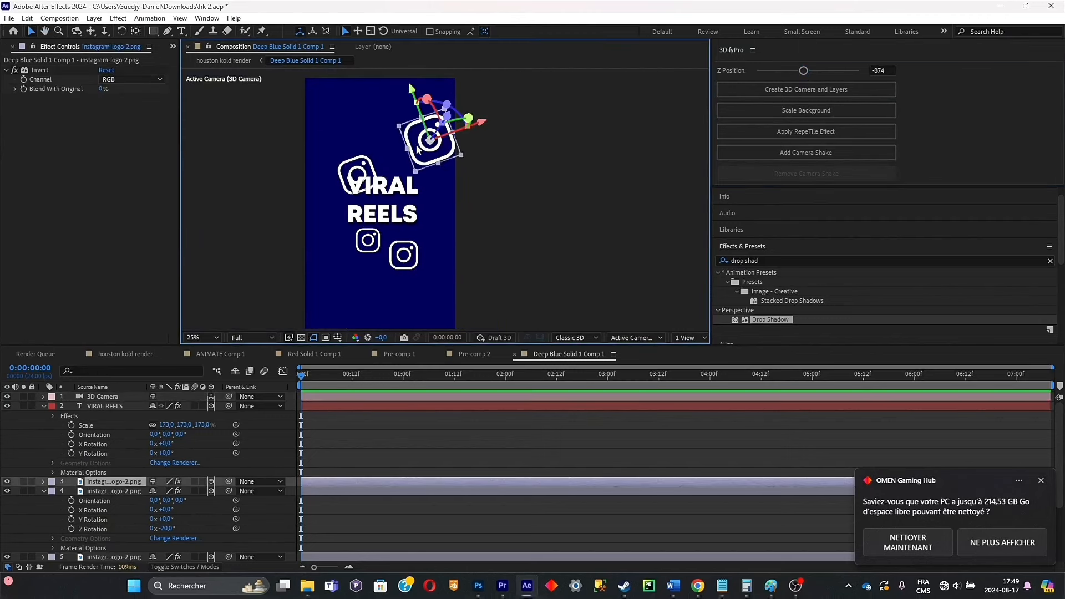
pyautogui.moveTo(427, 99); pyautogui.dragTo(423, 98)
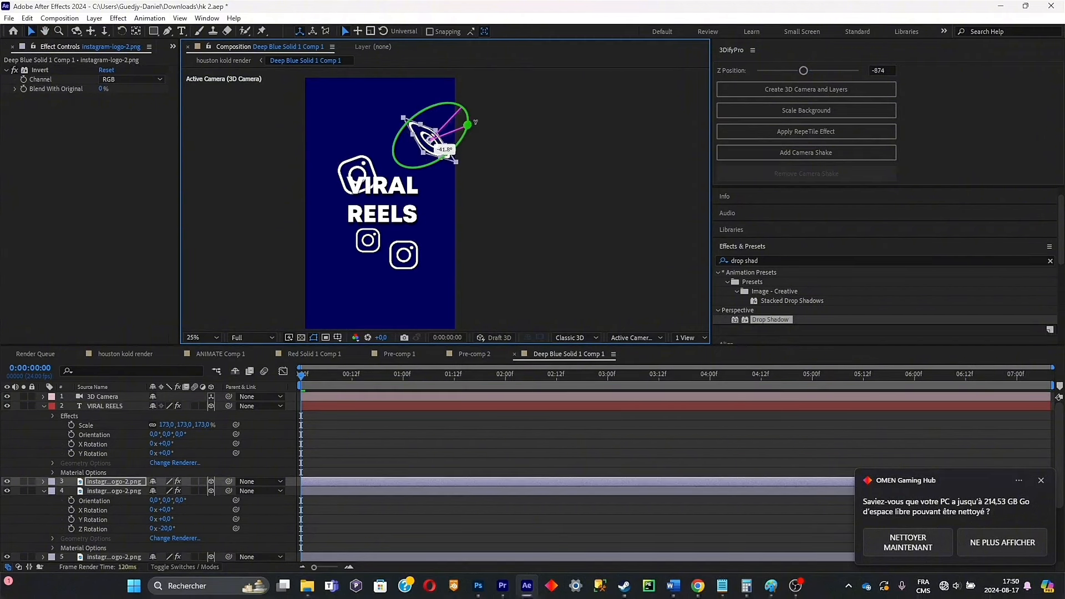
pyautogui.click(366, 173)
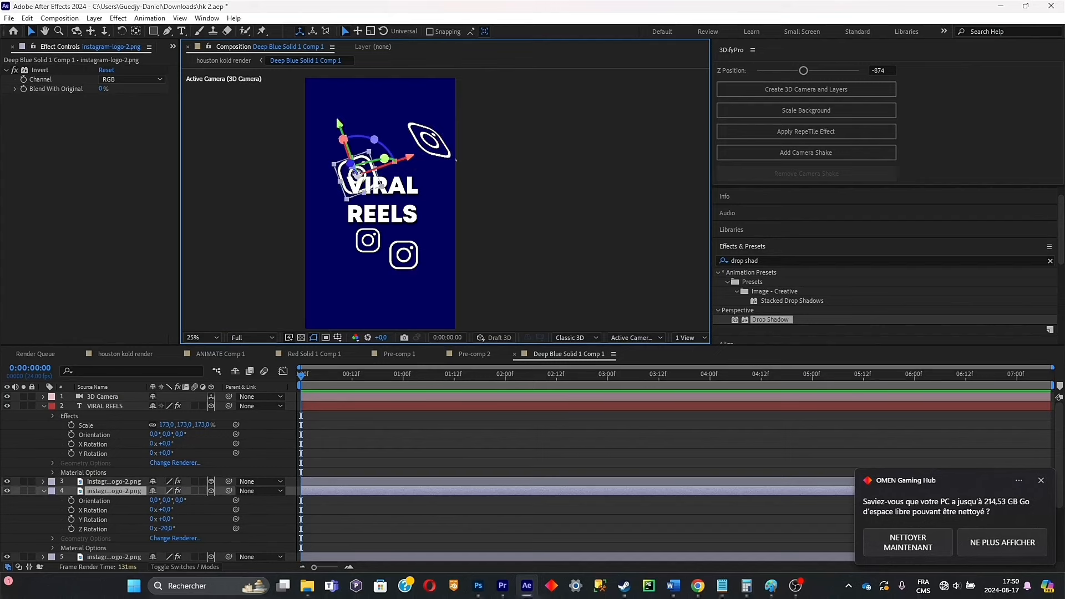
pyautogui.moveTo(345, 162); pyautogui.dragTo(373, 133)
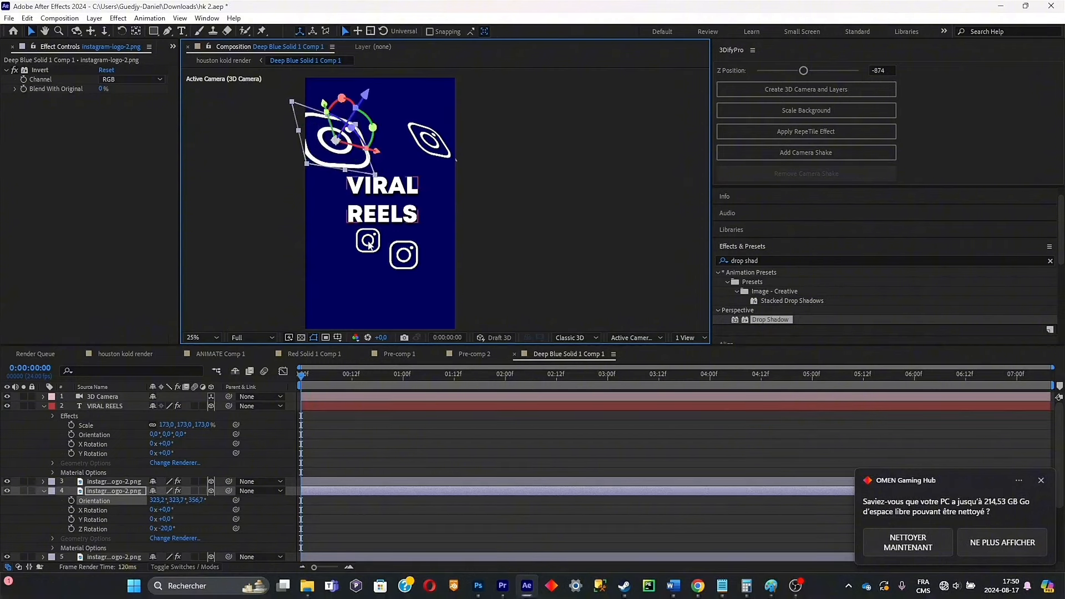
# Tilt the lower-right Instagram logo in 3D and bring it forward at the frame's right edge, to position 888.1, 1368.4, 436.5
pyautogui.click(398, 254)
pyautogui.moveTo(402, 255); pyautogui.dragTo(412, 258)
pyautogui.press('r')
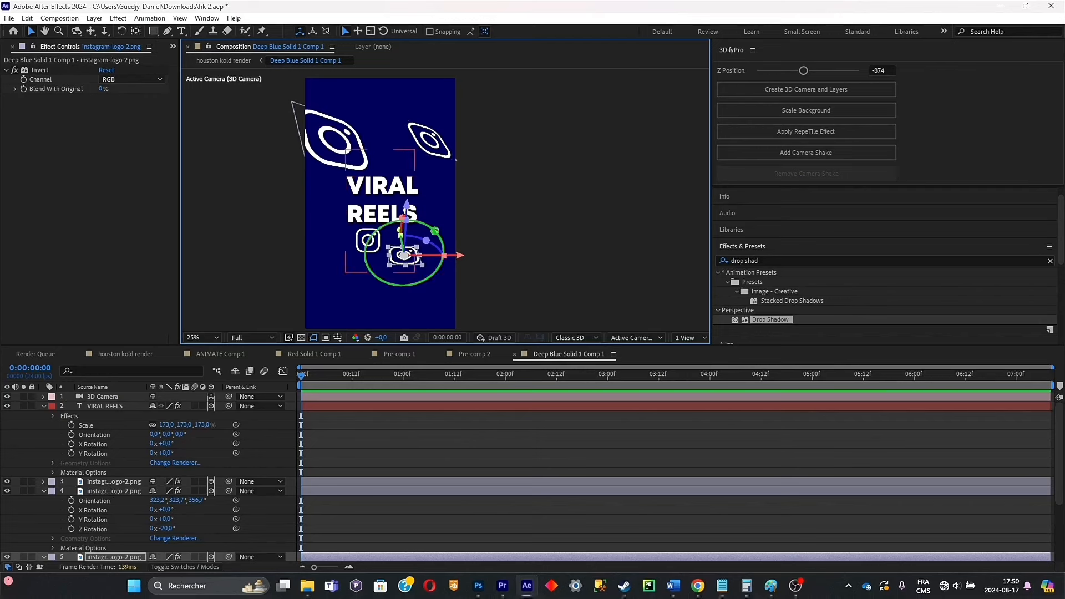
pyautogui.scroll(-5, 185, 410)
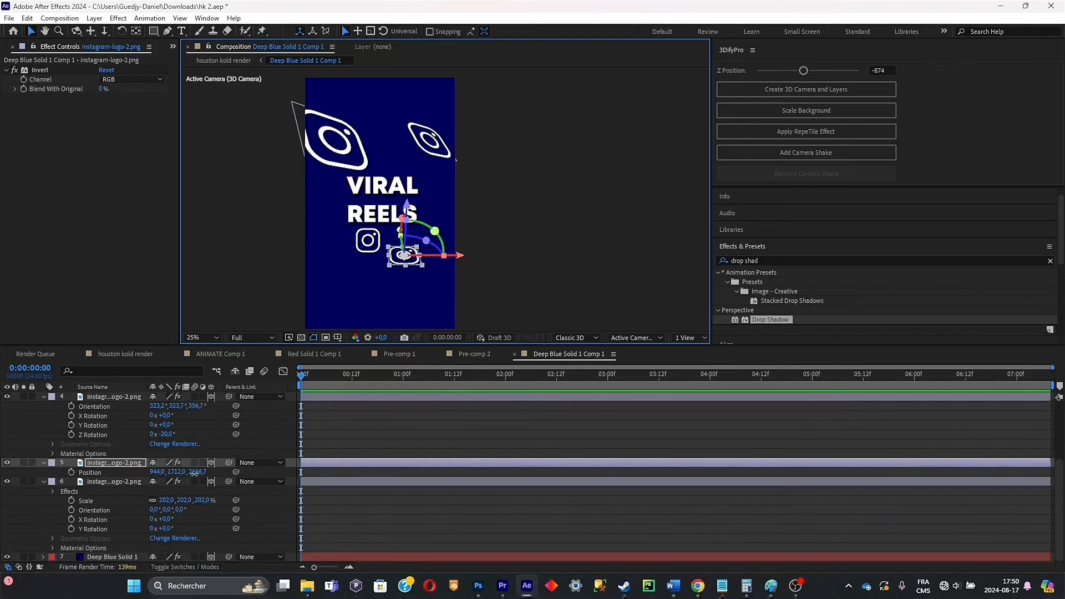
pyautogui.moveTo(198, 472); pyautogui.dragTo(8, 454)
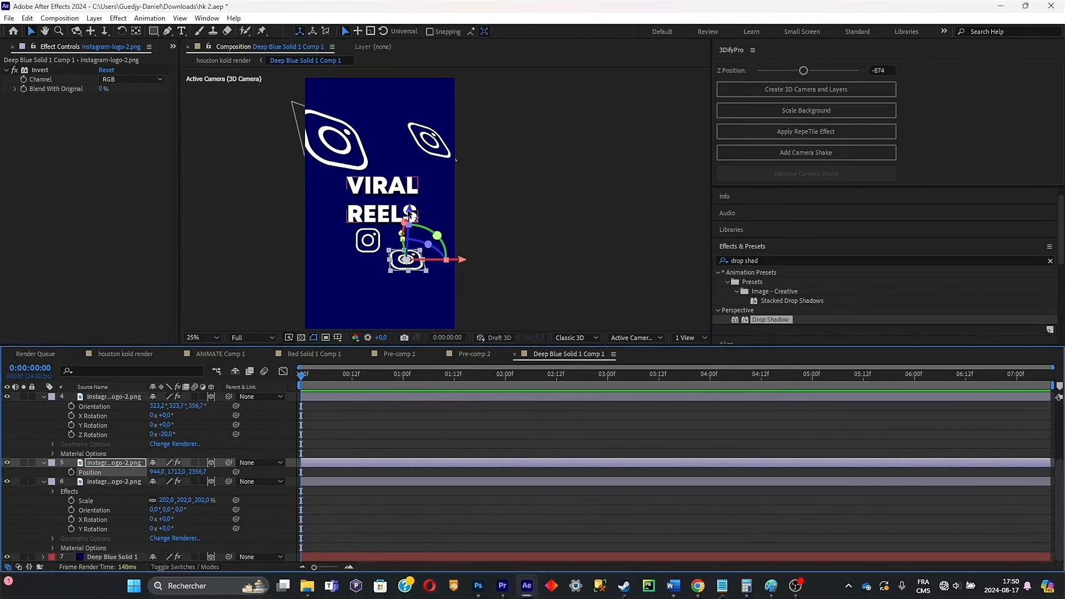
pyautogui.moveTo(410, 219); pyautogui.dragTo(410, 197)
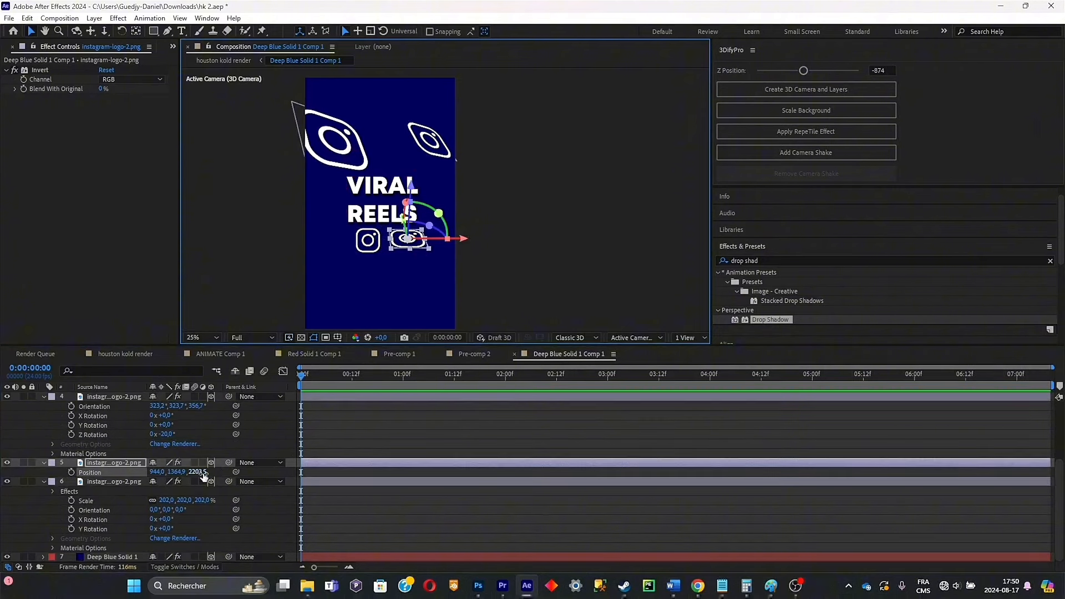
pyautogui.moveTo(453, 429); pyautogui.dragTo(18, 521)
pyautogui.moveTo(196, 472); pyautogui.dragTo(83, 491)
pyautogui.moveTo(460, 234); pyautogui.dragTo(447, 226)
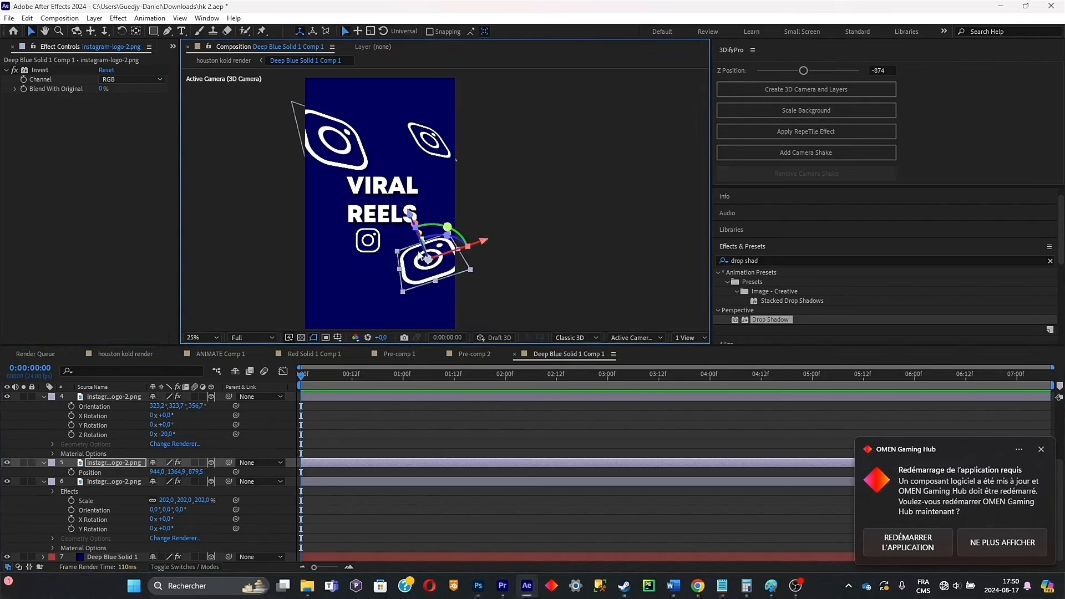
pyautogui.moveTo(195, 471); pyautogui.dragTo(141, 478)
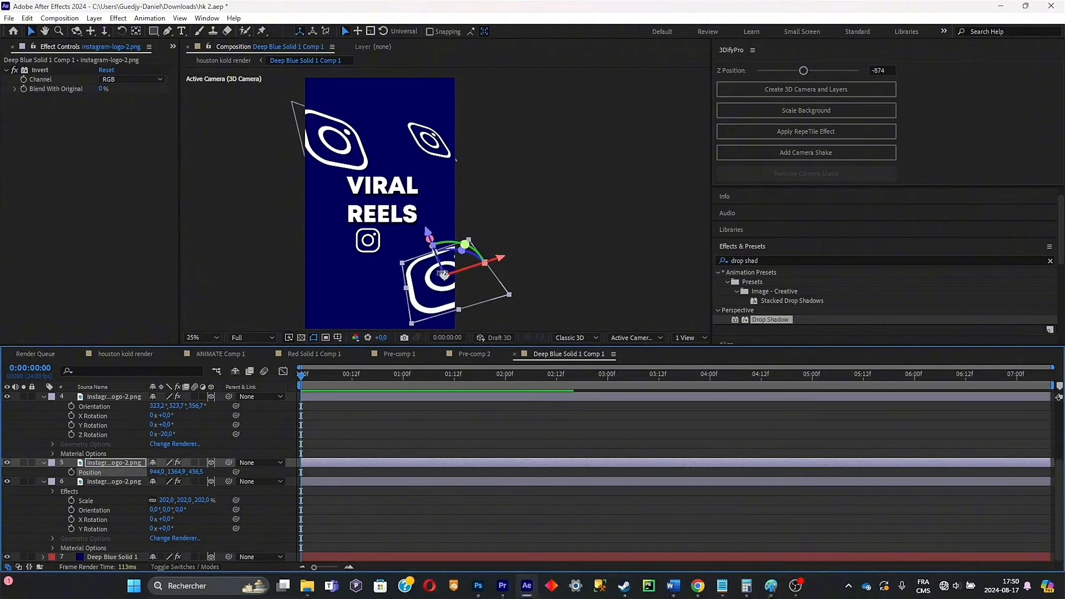
pyautogui.moveTo(444, 276); pyautogui.dragTo(435, 277)
# Tilt the small logo below the text in 3D and move it down and left to position -152.8, 2285.3, 3333.3
pyautogui.click(375, 243)
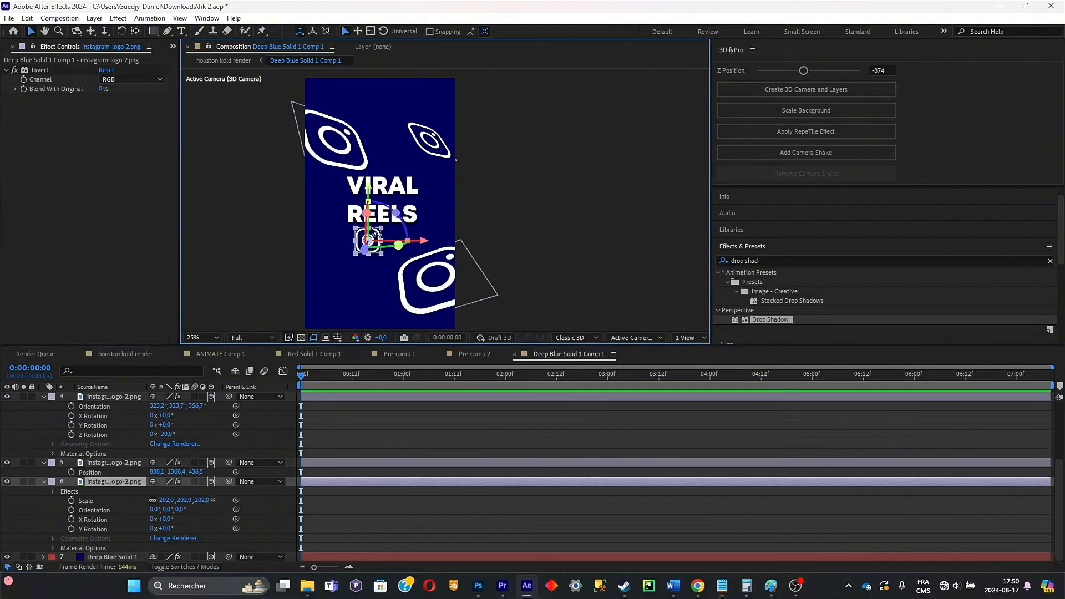
pyautogui.moveTo(367, 210); pyautogui.dragTo(360, 241)
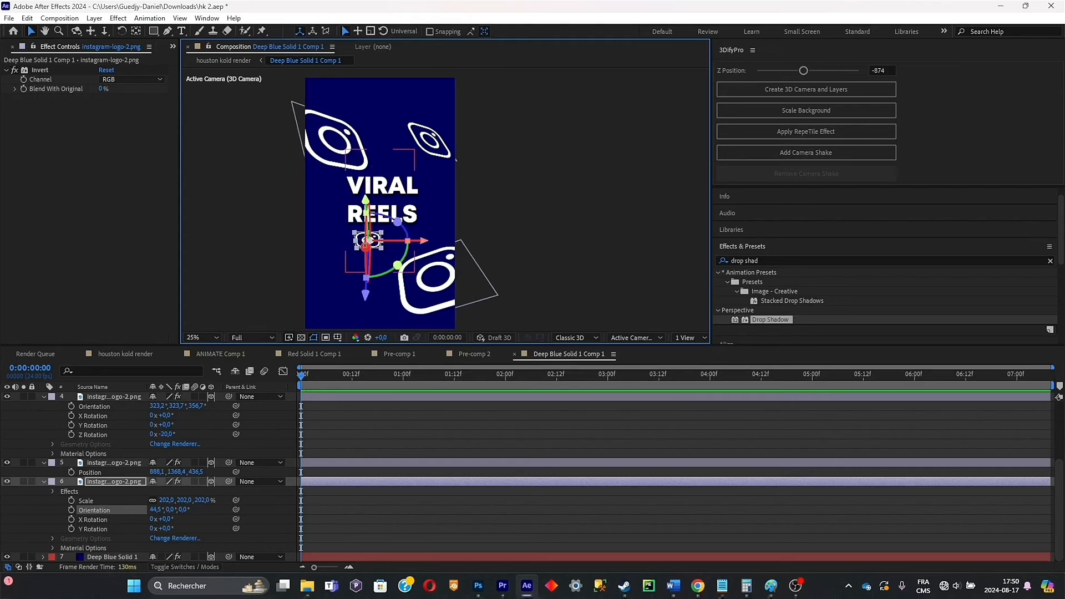
pyautogui.press('p')
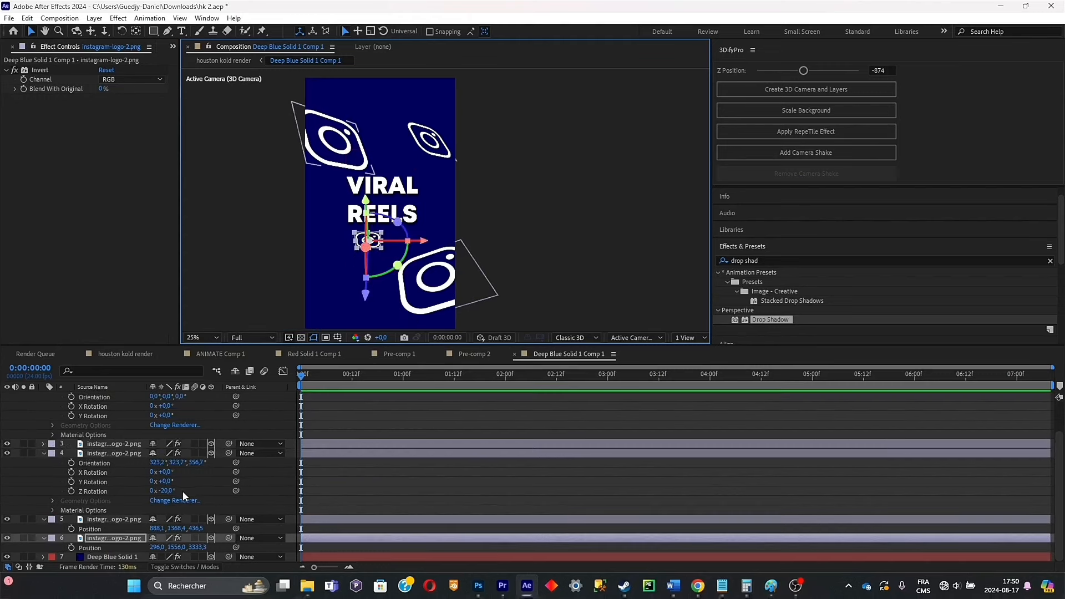
pyautogui.moveTo(366, 240)
pyautogui.mouseDown()
pyautogui.moveTo(345, 276)
pyautogui.moveTo(342, 251)
pyautogui.moveTo(351, 251)
pyautogui.mouseUp()
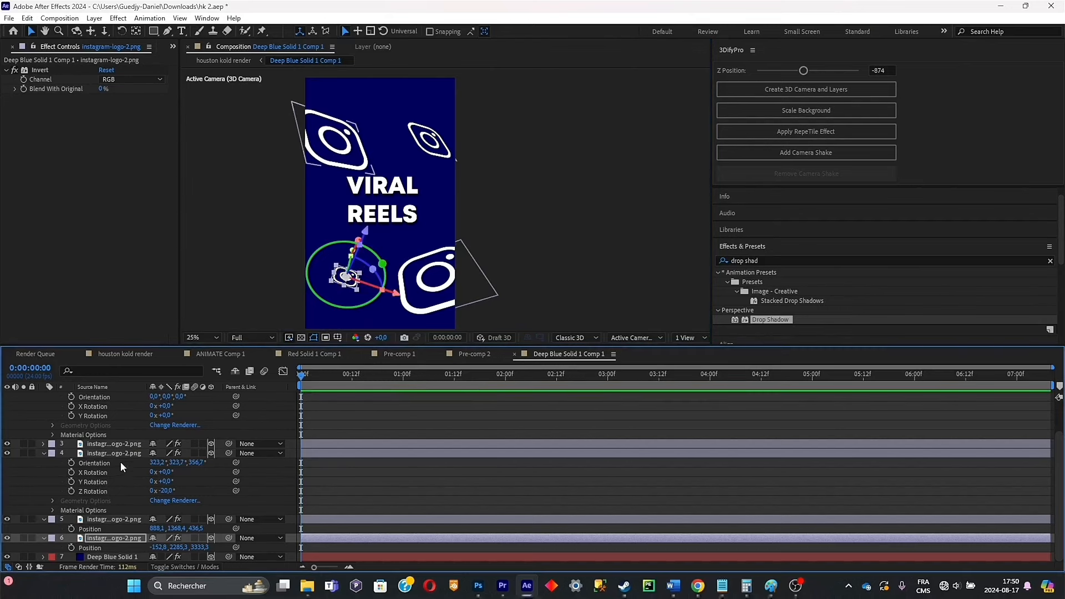
# Keyframe the 3D camera's position at the start and push it in to Z -240.3 at 1 second
pyautogui.scroll(2, 133, 461)
pyautogui.click(119, 400)
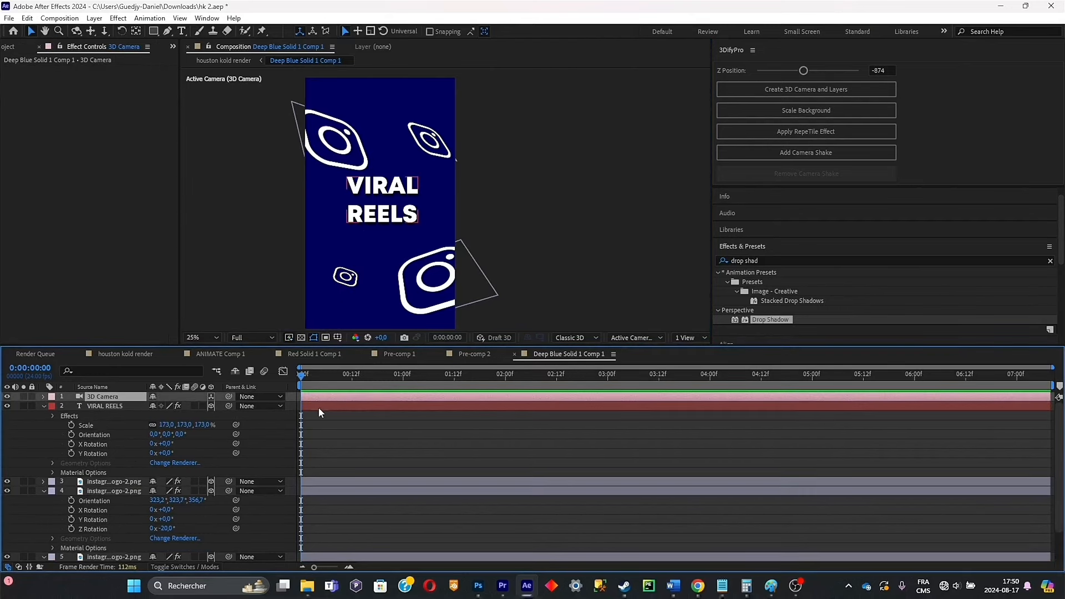
pyautogui.press('p')
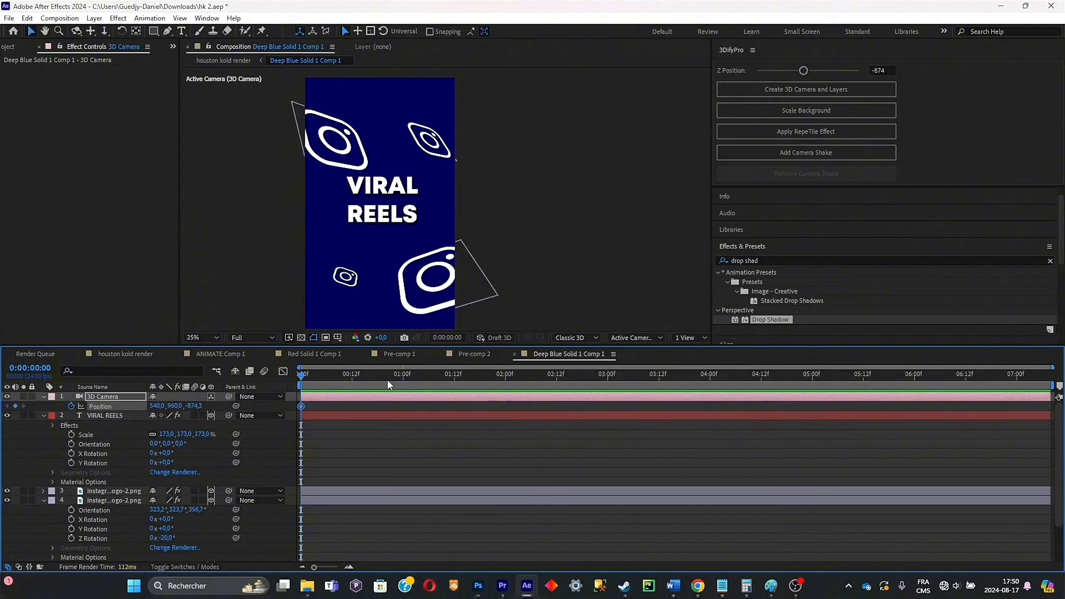
pyautogui.click(402, 374)
pyautogui.moveTo(199, 408); pyautogui.dragTo(540, 370)
pyautogui.press('Home')
# Apply Easy Ease to both camera position keyframes, reshape the speed curve to start fast and settle slowly, and preview the move
pyautogui.moveTo(429, 409); pyautogui.dragTo(272, 402)
pyautogui.press('F9')
pyautogui.click(284, 371)
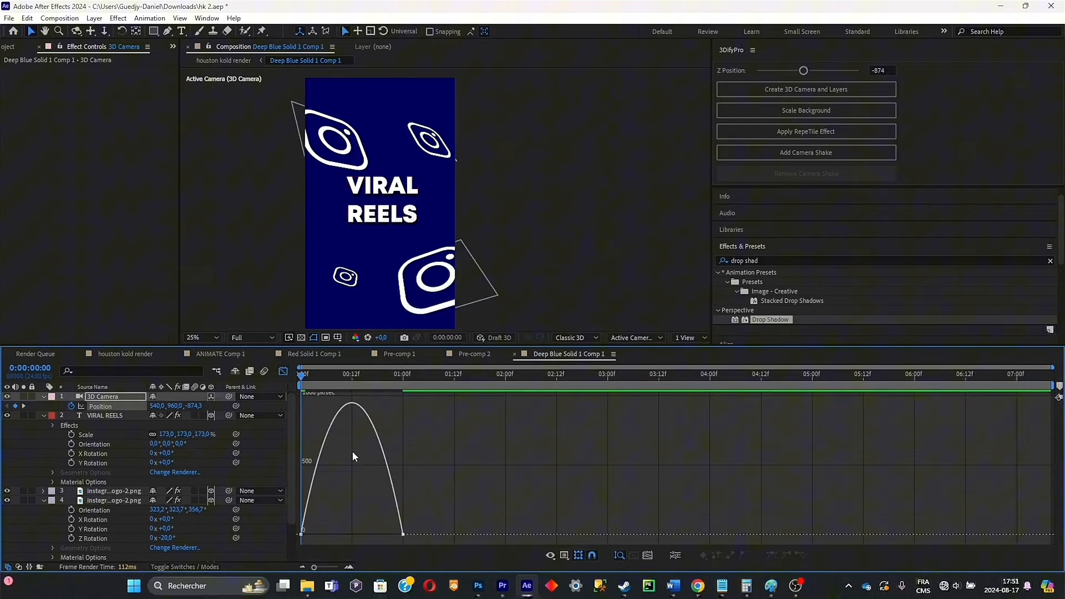
pyautogui.click(314, 469)
pyautogui.moveTo(318, 531); pyautogui.dragTo(304, 532)
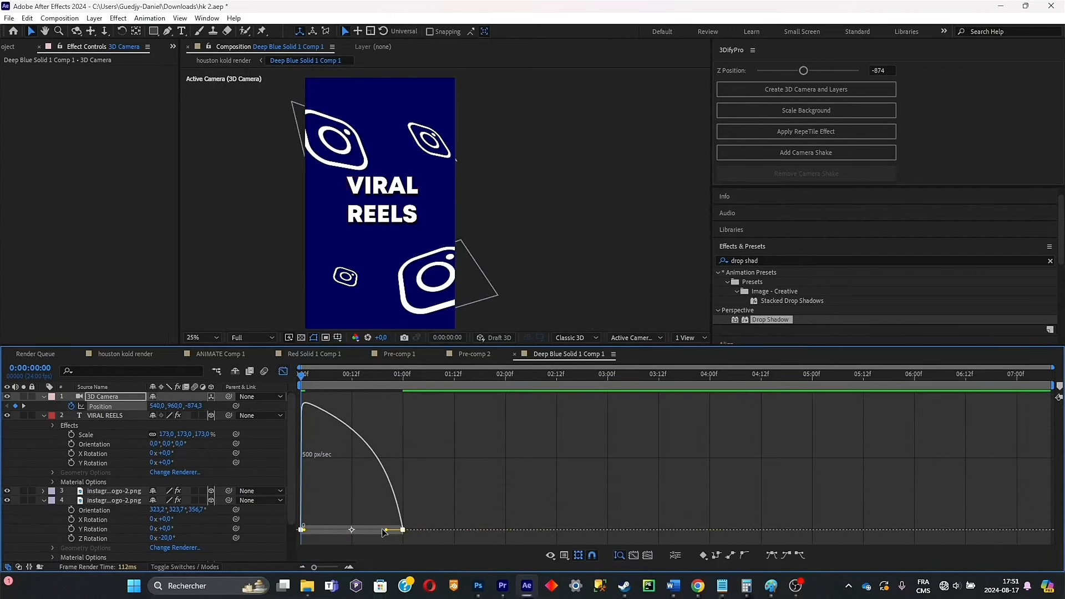
pyautogui.moveTo(386, 530); pyautogui.dragTo(359, 531)
pyautogui.press('space')
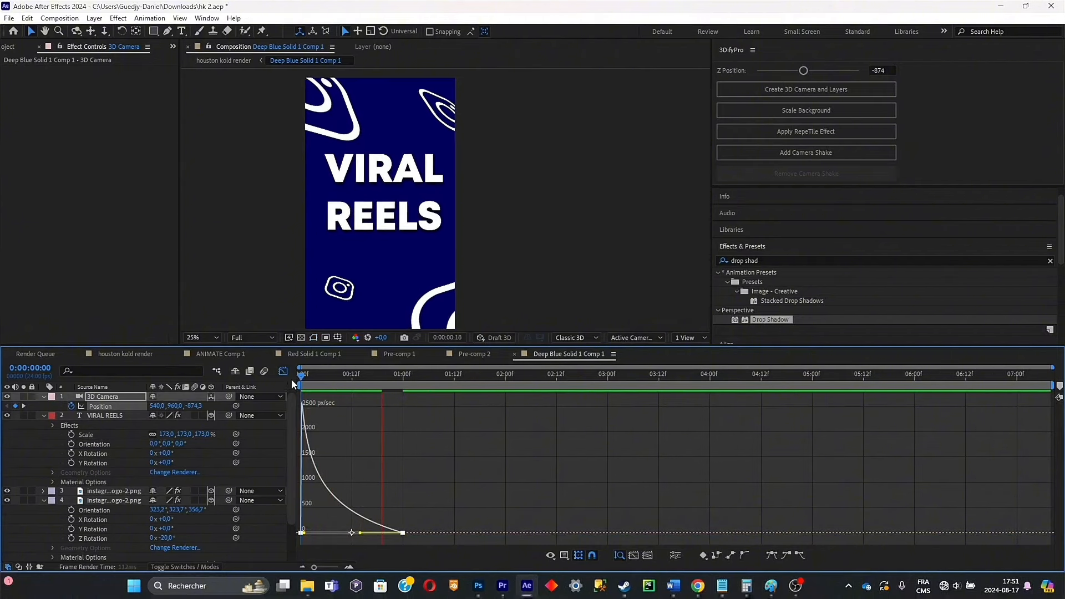
pyautogui.press('space')
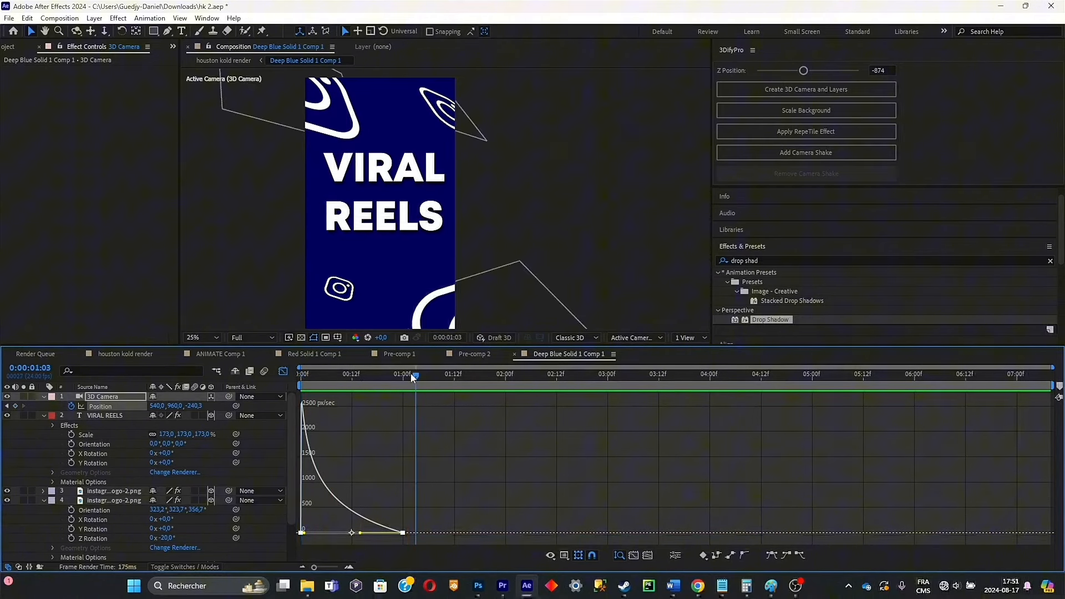
pyautogui.press('Home')
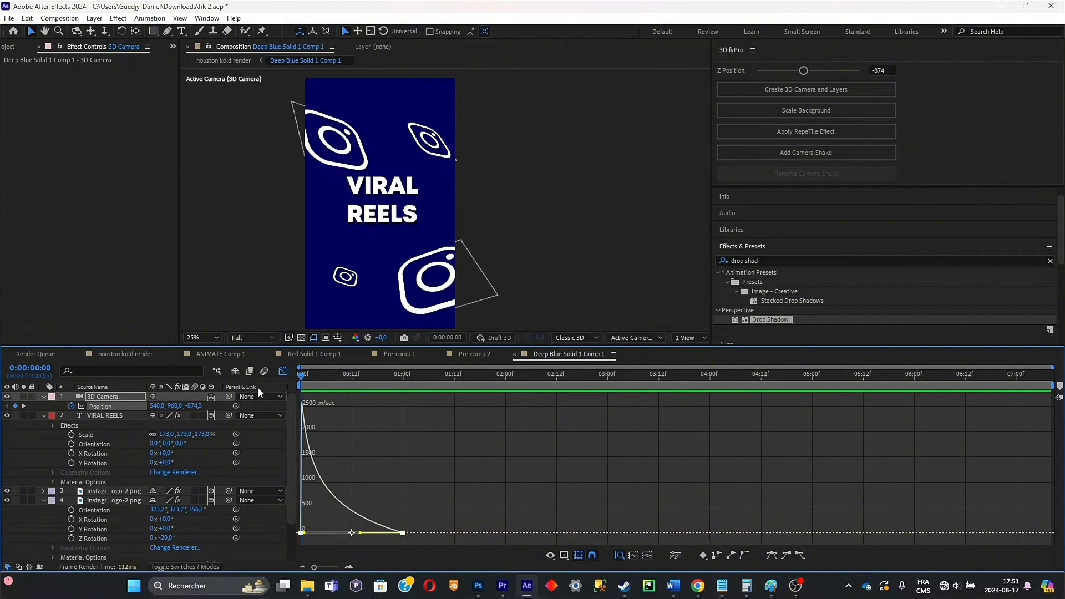
pyautogui.click(283, 371)
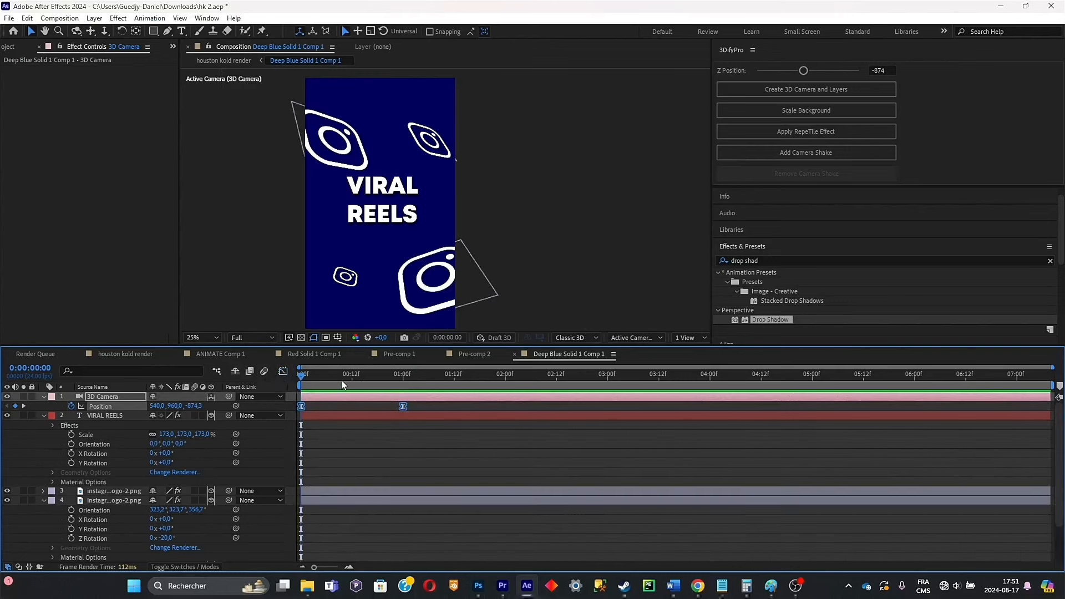
pyautogui.press('space')
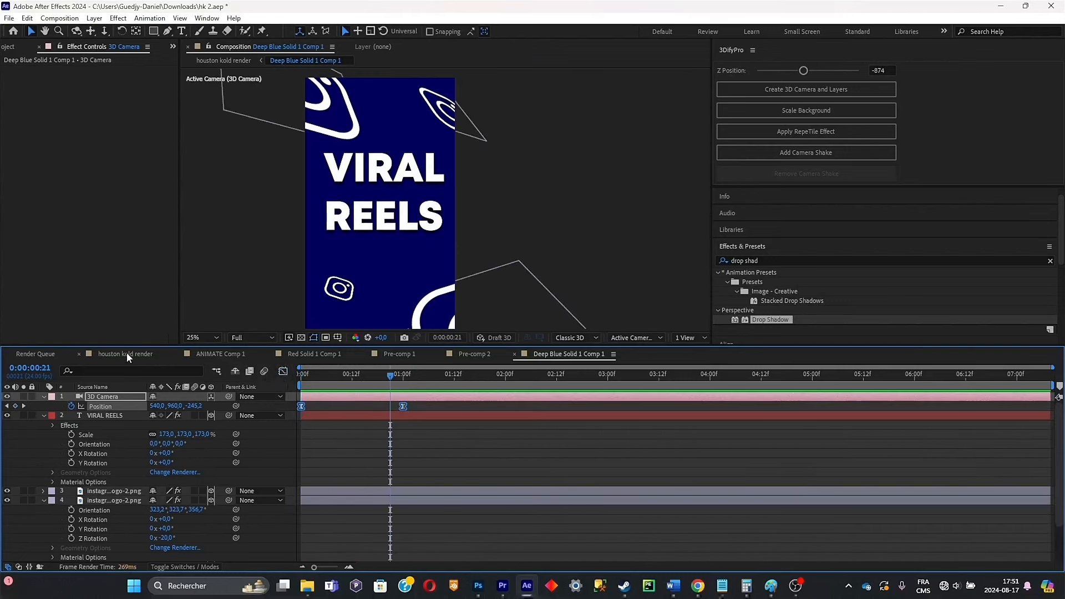
# In the houston kold render composition, shift the Deep Blue Solid 1 Comp 1 layer to start at 0:00:04:12
pyautogui.click(125, 354)
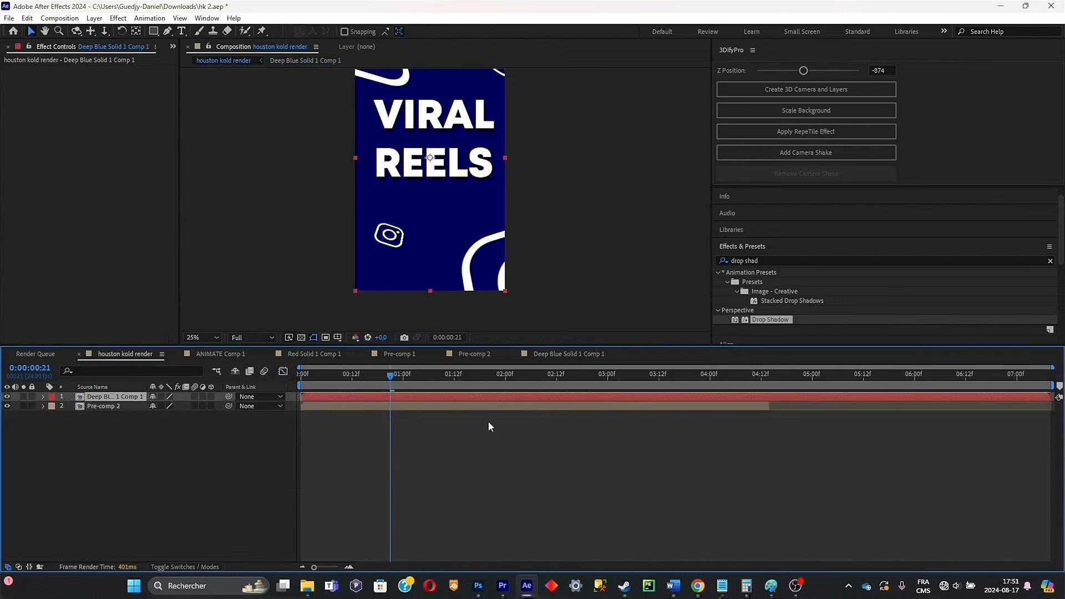
pyautogui.moveTo(507, 401); pyautogui.dragTo(966, 391)
pyautogui.click(757, 382)
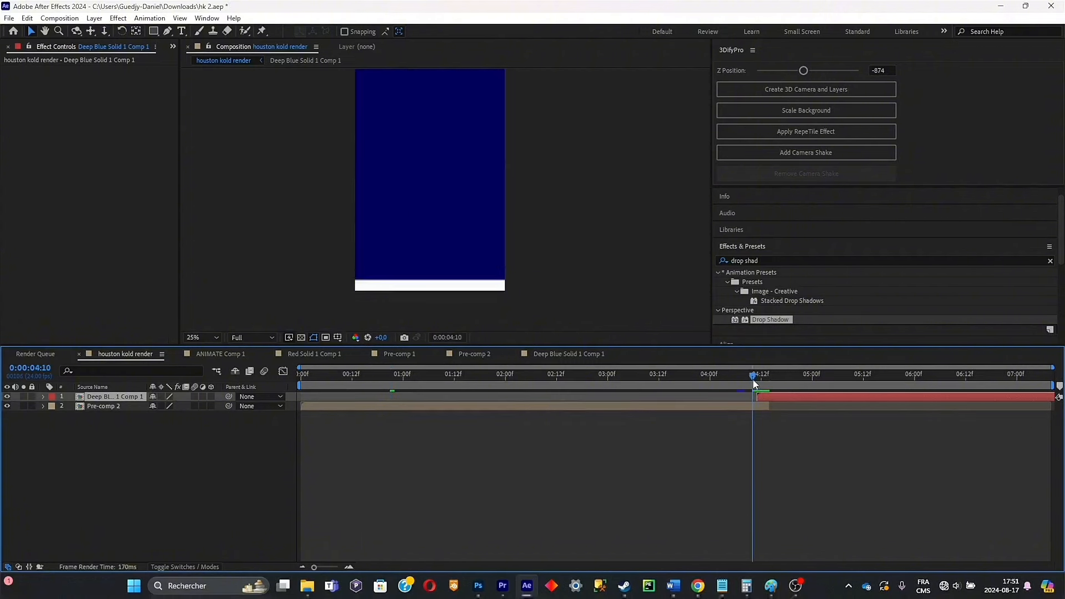
pyautogui.moveTo(758, 383); pyautogui.dragTo(776, 396)
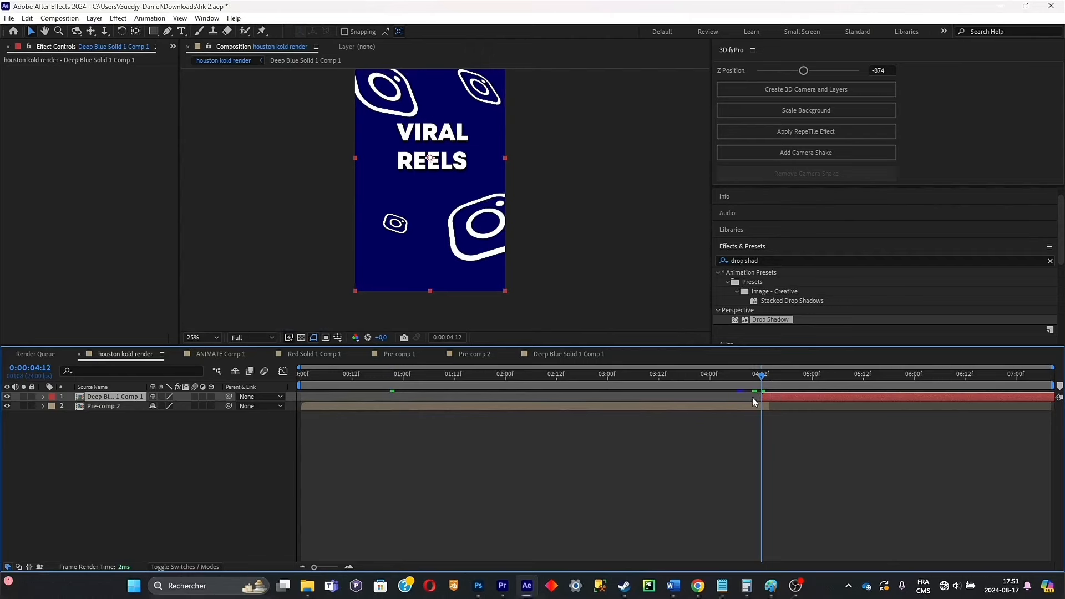
# Keyframe the blue comp layer's opacity from 0% at 0:00:04:12 to 100% at 0:00:04:16
pyautogui.hotkey('alt', 'shift', 't')
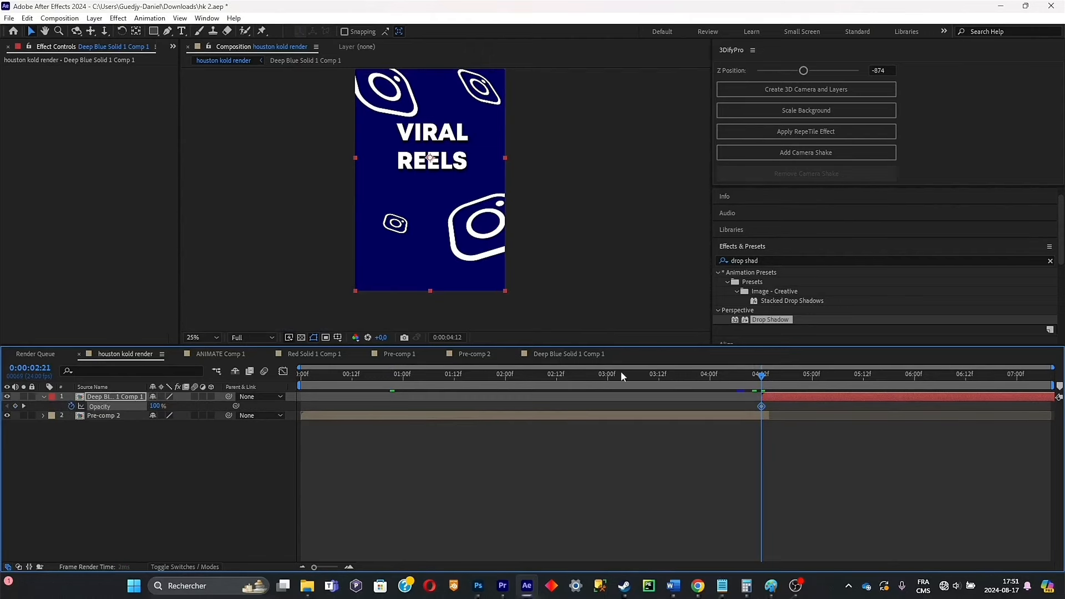
pyautogui.click(778, 378)
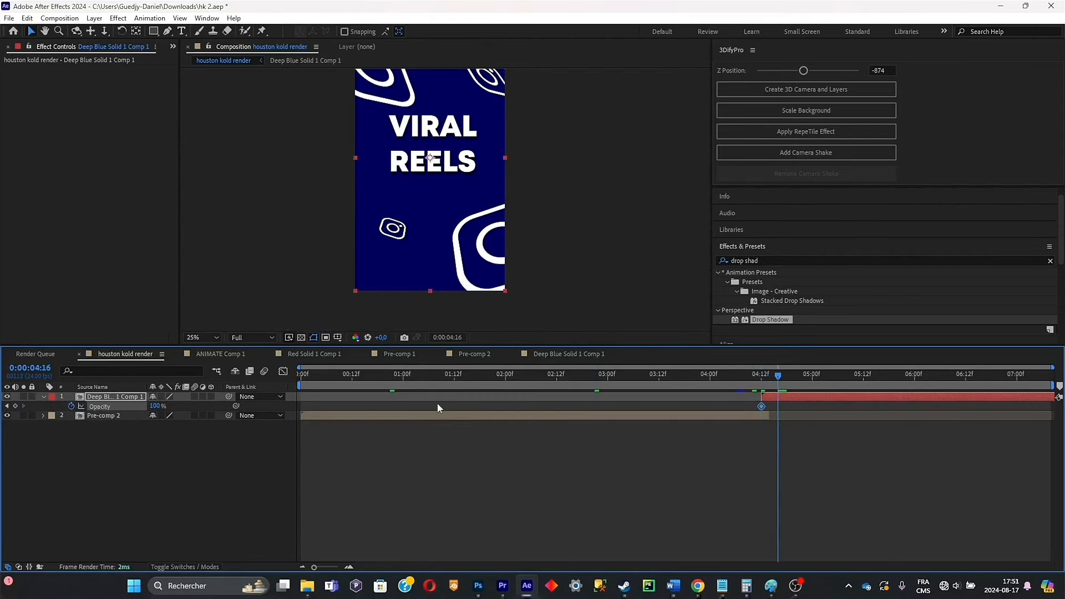
pyautogui.click(15, 406)
pyautogui.click(7, 406)
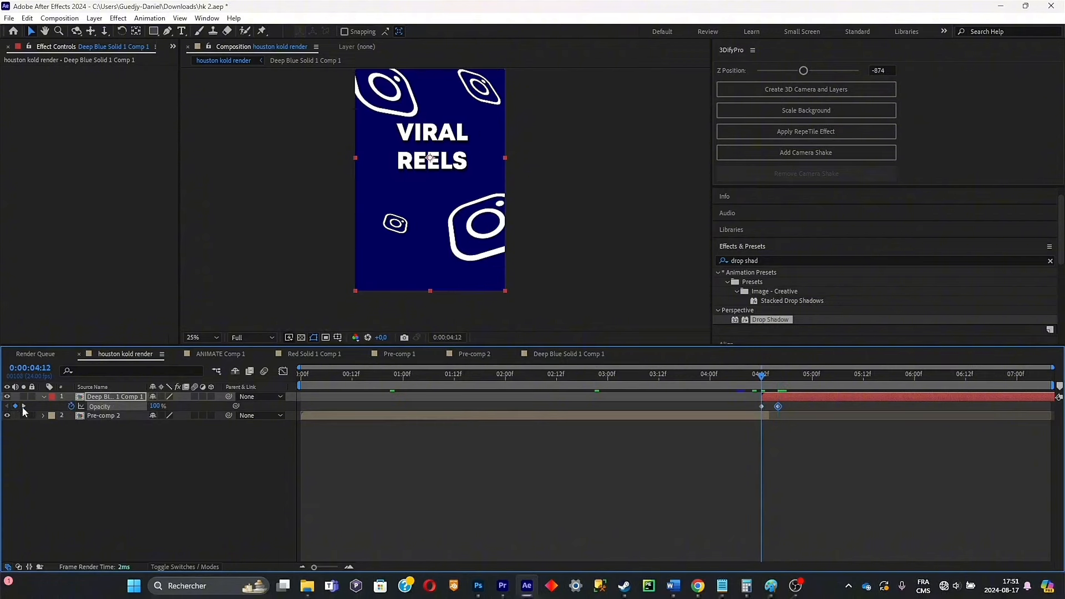
pyautogui.click(156, 406)
pyautogui.write('0')
pyautogui.press('Return')
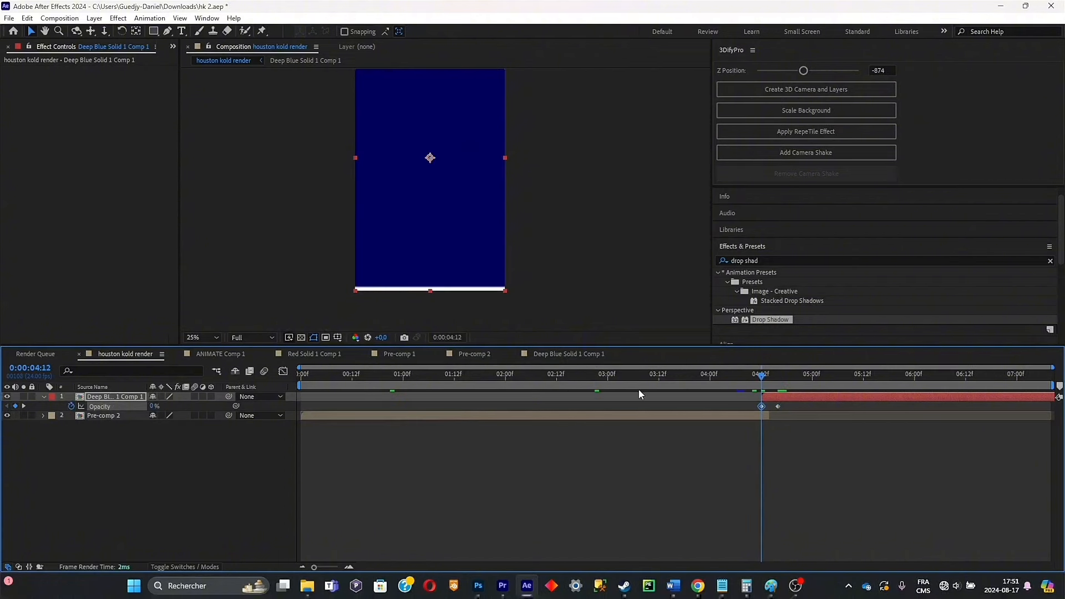
# Shift the blue comp layer with its opacity keyframes to start at 0:00:04:14, where Pre-comp 2 ends
pyautogui.click(766, 384)
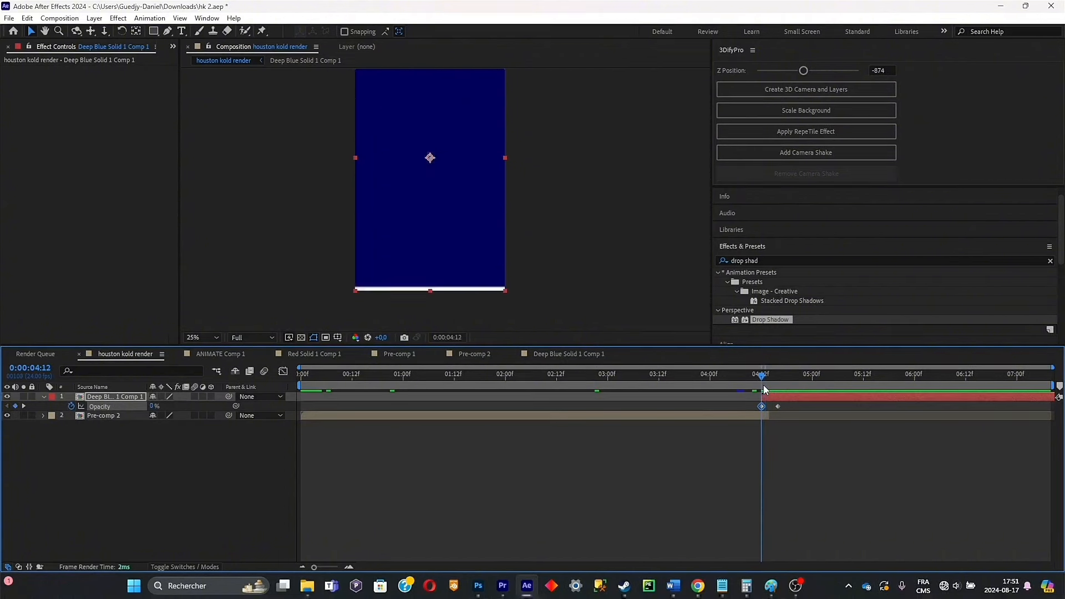
pyautogui.moveTo(772, 395); pyautogui.dragTo(777, 395)
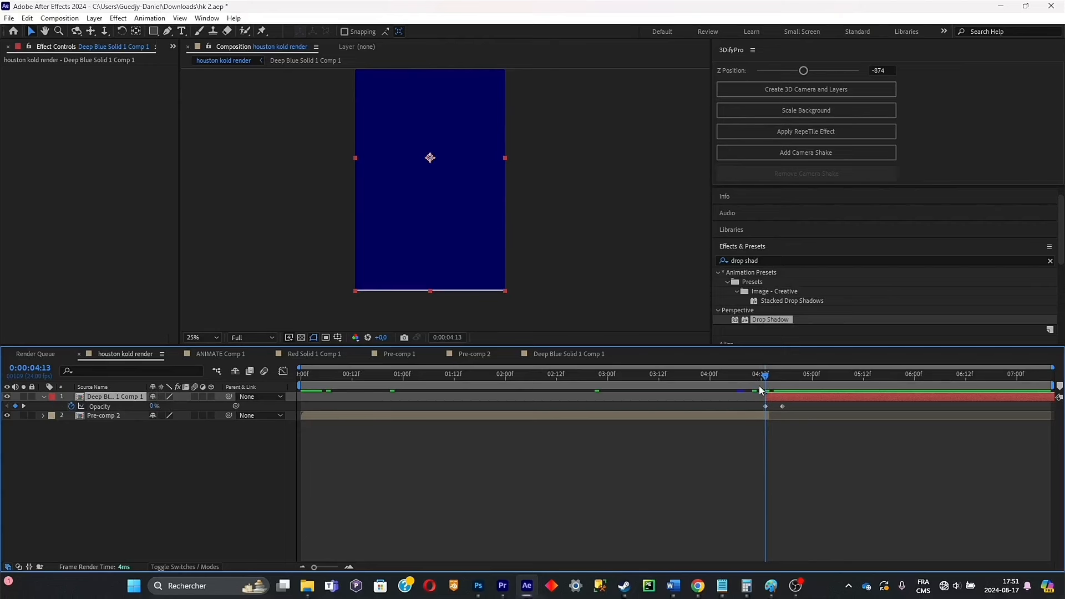
pyautogui.click(766, 385)
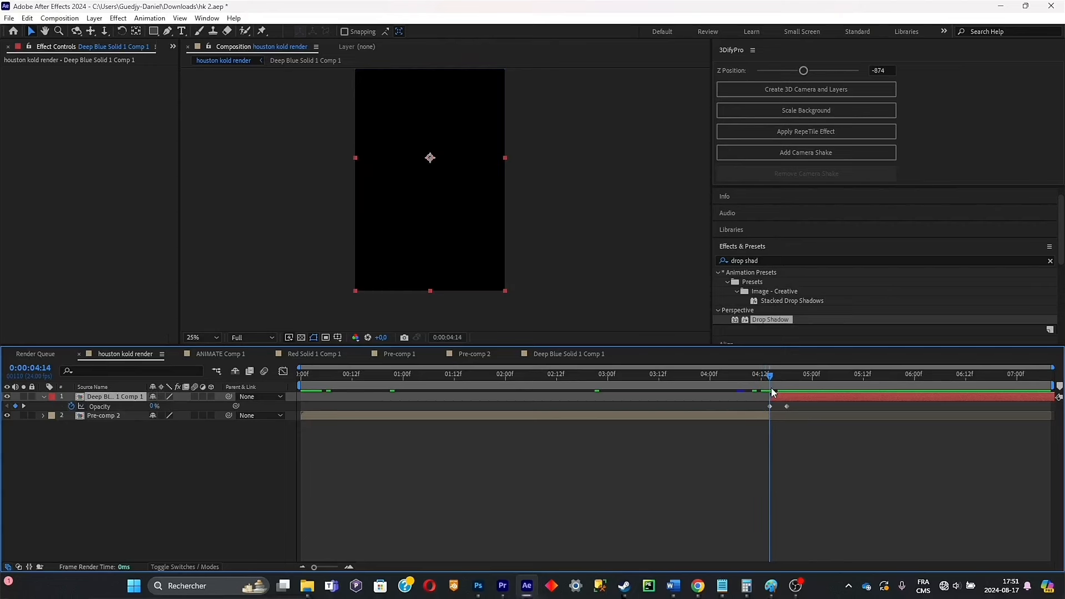
# Undo the last shift of the blue comp layer, extend the Pre-comp 2 layer's end to about 0:00:04:20, and save the project
pyautogui.press(';')
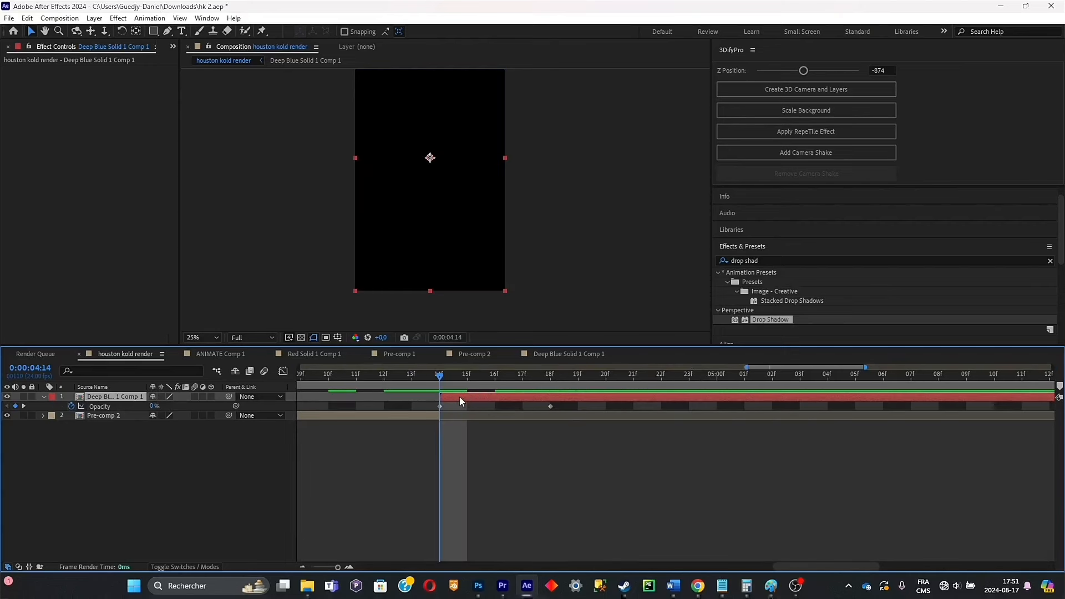
pyautogui.hotkey('ctrl', 'z')
pyautogui.moveTo(438, 415); pyautogui.dragTo(604, 415)
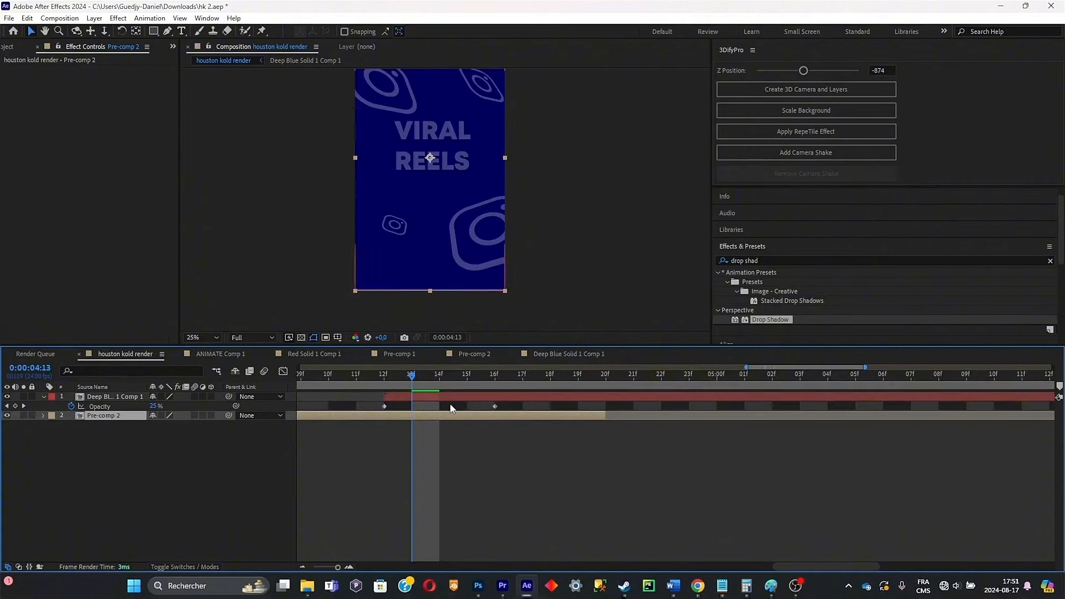
pyautogui.click(464, 383)
pyautogui.moveTo(464, 381)
pyautogui.mouseDown()
pyautogui.moveTo(504, 388)
pyautogui.moveTo(390, 389)
pyautogui.moveTo(458, 396)
pyautogui.moveTo(418, 404)
pyautogui.moveTo(446, 392)
pyautogui.mouseUp()
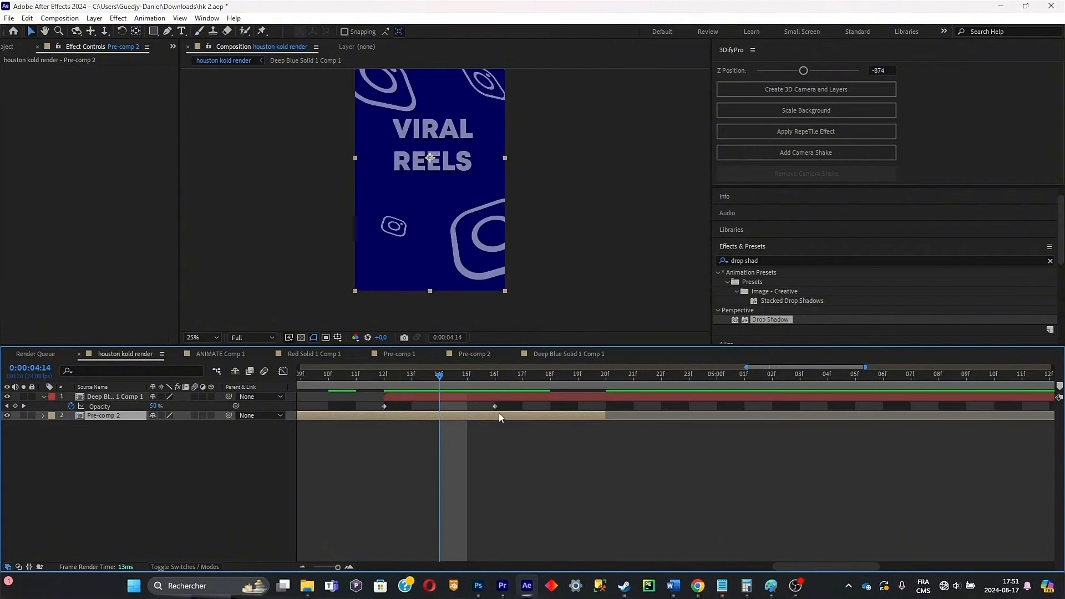
pyautogui.press('-')
pyautogui.press('-')
pyautogui.press('-')
pyautogui.press('-')
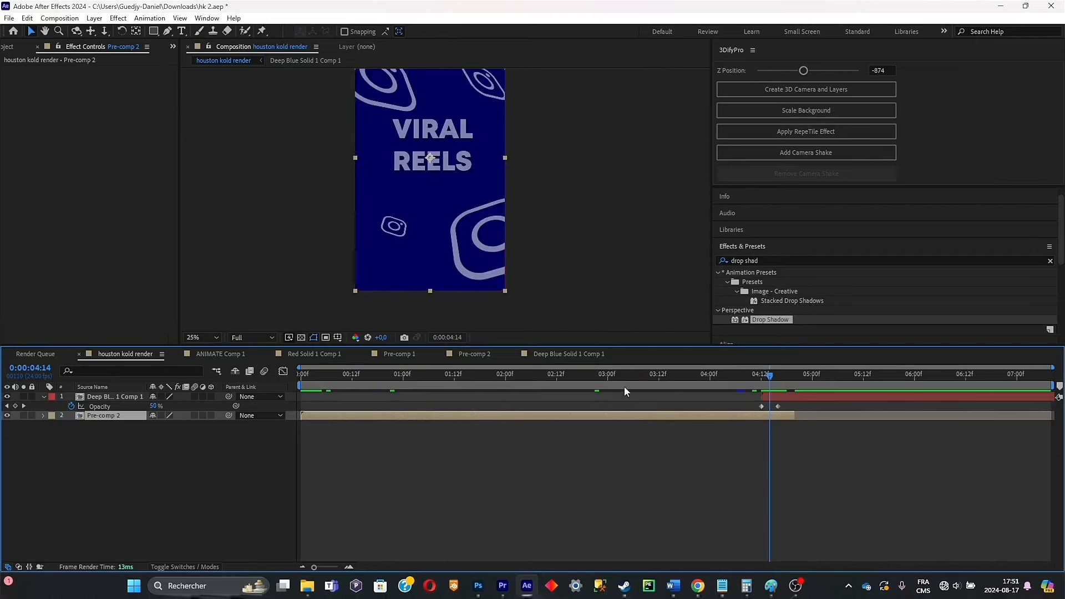
pyautogui.hotkey('ctrl', 's')
pyautogui.moveTo(740, 378); pyautogui.dragTo(155, 396)
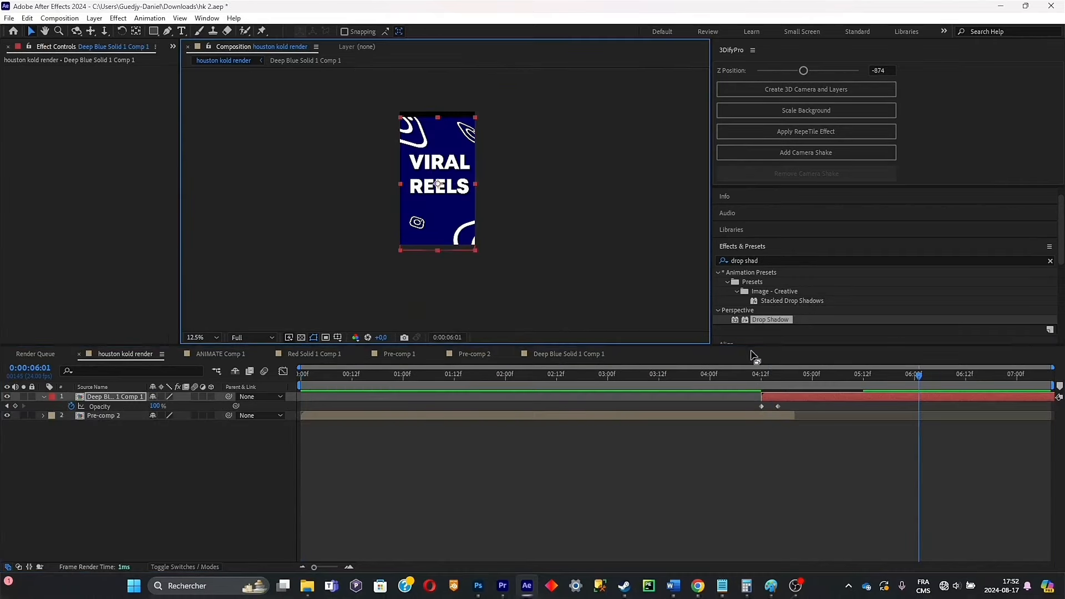
# In Deep Blue Solid 1 Comp 1, set the 3D Camera's Y position to 884 at the 0:00:01:00 keyframe to reframe the text
pyautogui.doubleClick(816, 397)
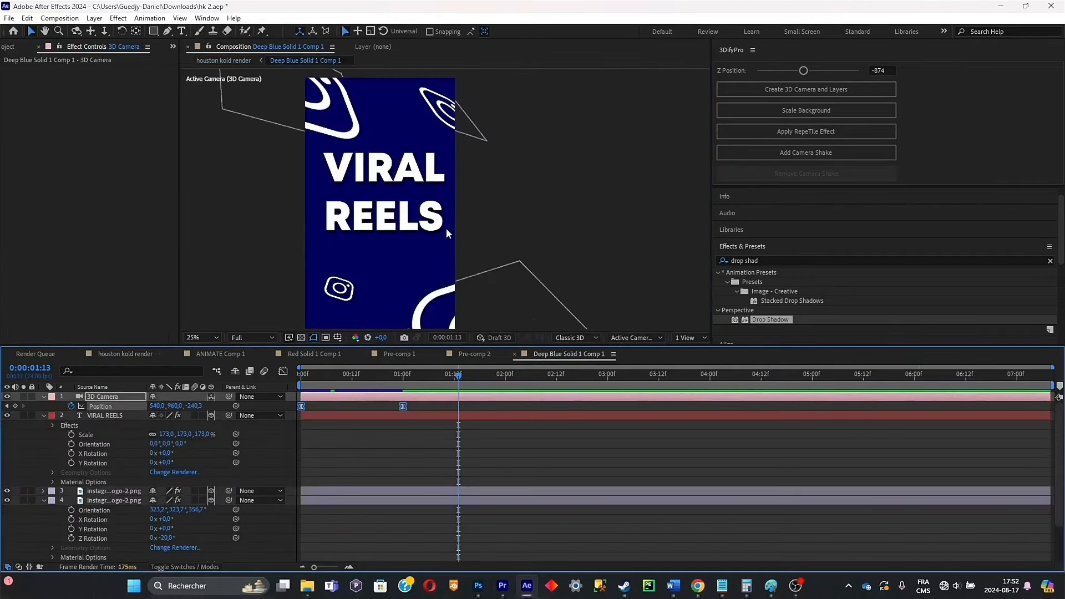
pyautogui.scroll(1, 424, 251)
pyautogui.click(379, 175)
pyautogui.scroll(-1, 471, 206)
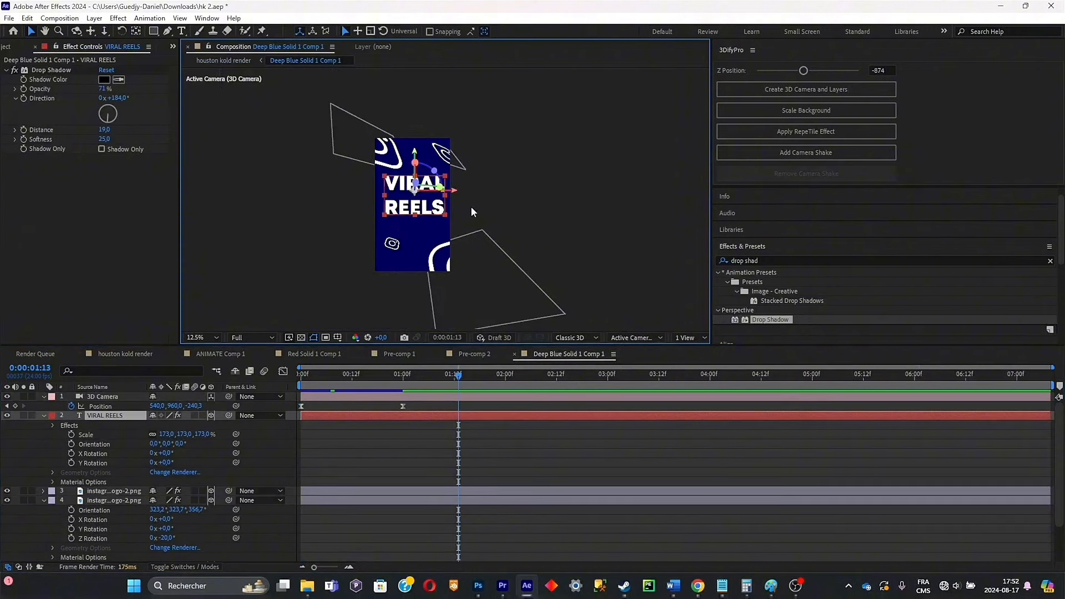
pyautogui.moveTo(471, 206); pyautogui.dragTo(487, 210)
pyautogui.scroll(1, 434, 198)
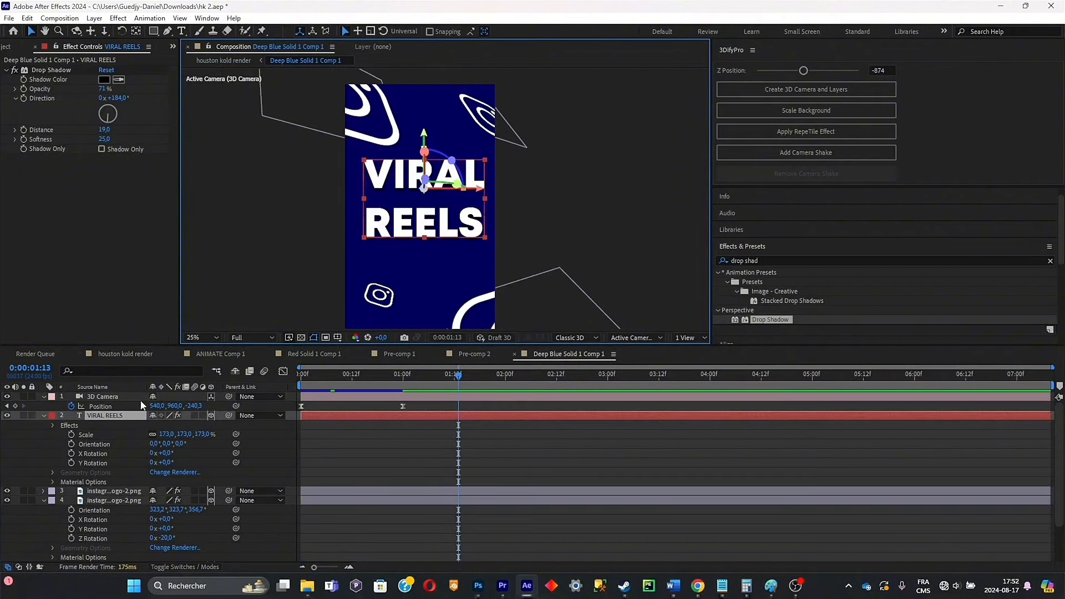
pyautogui.click(125, 397)
pyautogui.moveTo(451, 381); pyautogui.dragTo(407, 384)
pyautogui.moveTo(171, 405); pyautogui.dragTo(227, 317)
pyautogui.scroll(-1, 433, 259)
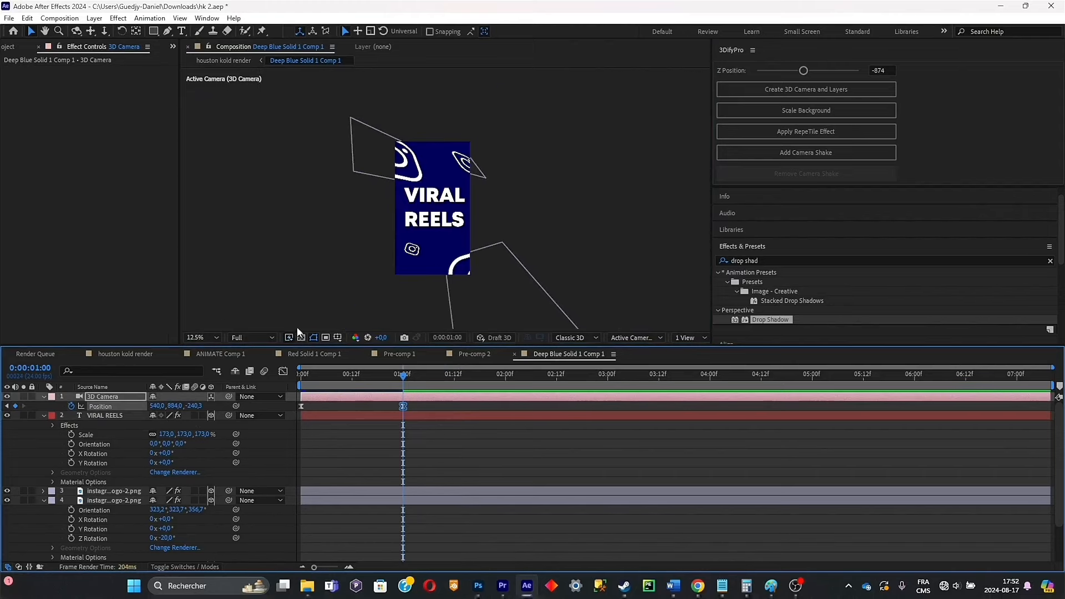
pyautogui.scroll(2, 434, 249)
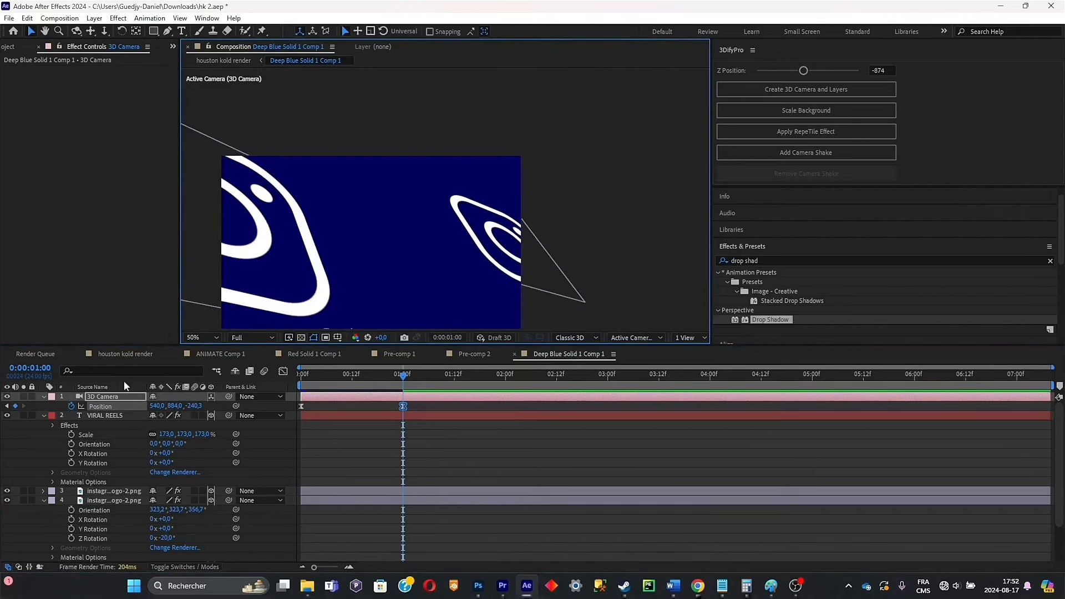
# Preview the fade-in in the houston kold render composition from 0:00:04:07, save the project, and play the composition from the start
pyautogui.click(134, 359)
pyautogui.click(740, 375)
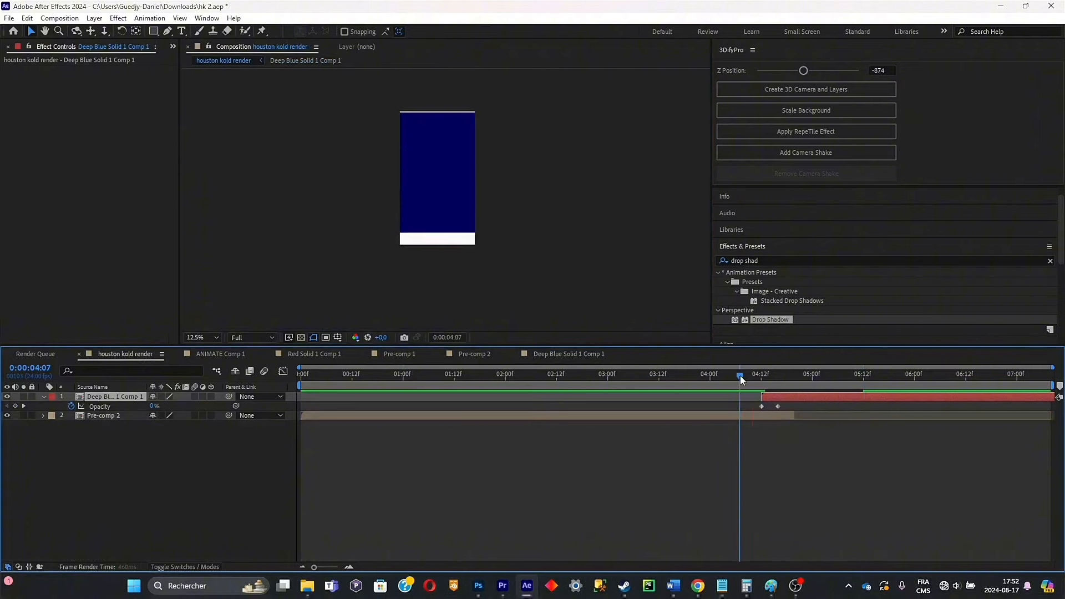
pyautogui.press('space')
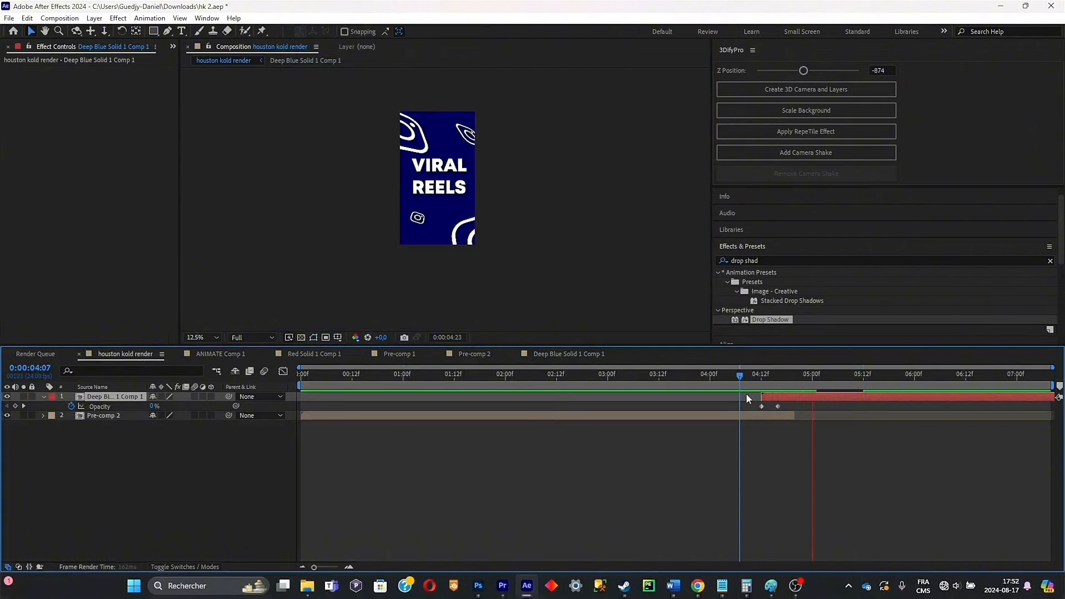
pyautogui.press('space')
pyautogui.hotkey('ctrl', 's')
pyautogui.moveTo(749, 381); pyautogui.dragTo(299, 404)
pyautogui.press('space')
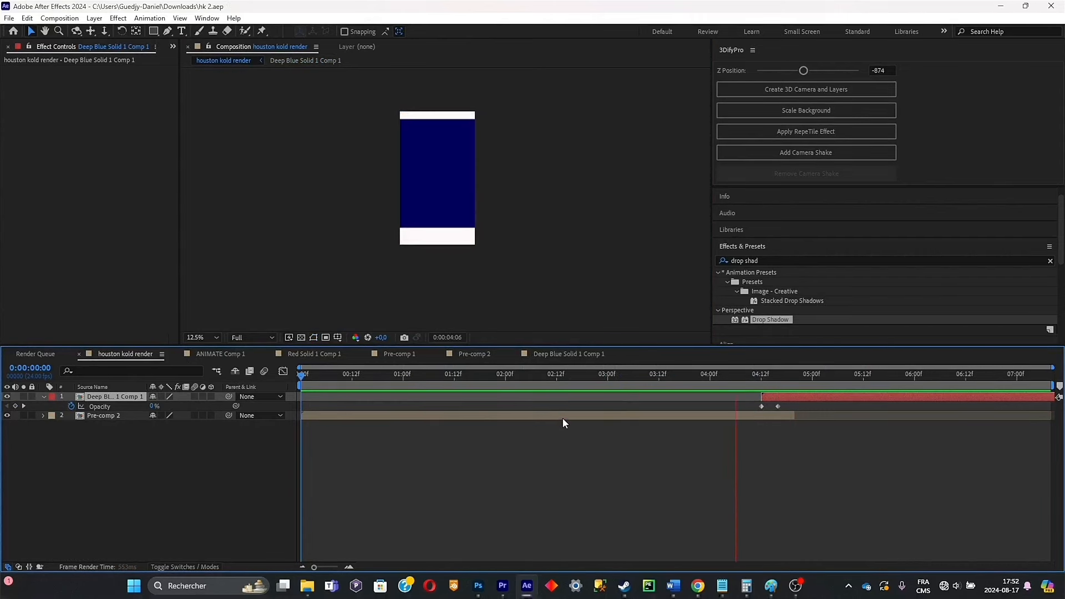
pyautogui.press('space')
pyautogui.moveTo(748, 376)
pyautogui.mouseDown()
pyautogui.moveTo(773, 383)
pyautogui.moveTo(761, 387)
pyautogui.mouseUp()
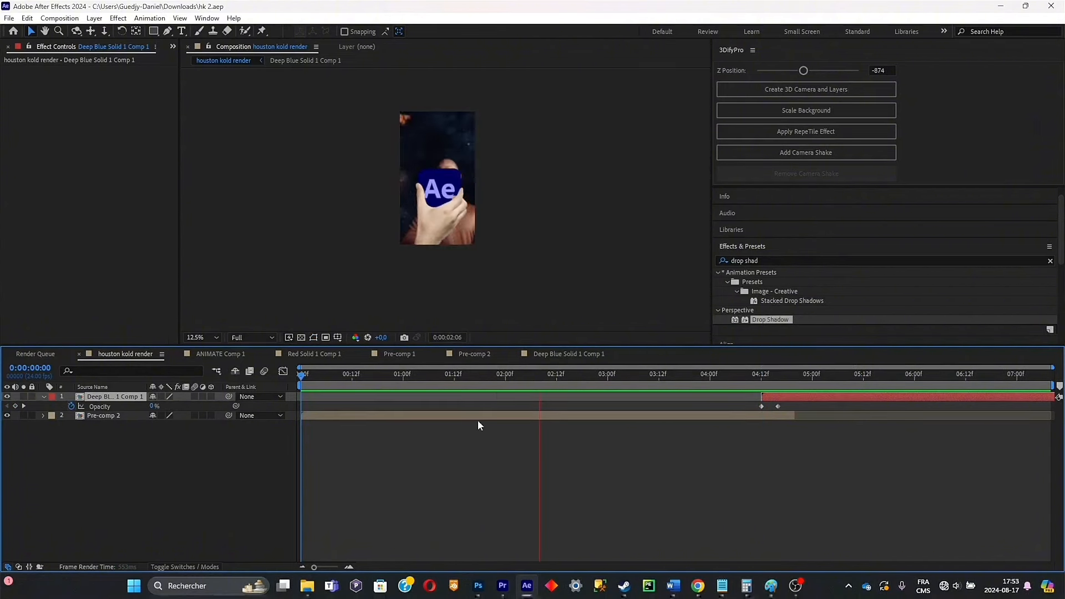
# In Pre-comp 2, add the expression wiggle(2,10) to Camera 1's Orientation, preview the shake, and reduce it to wiggle(2,7)
pyautogui.doubleClick(517, 413)
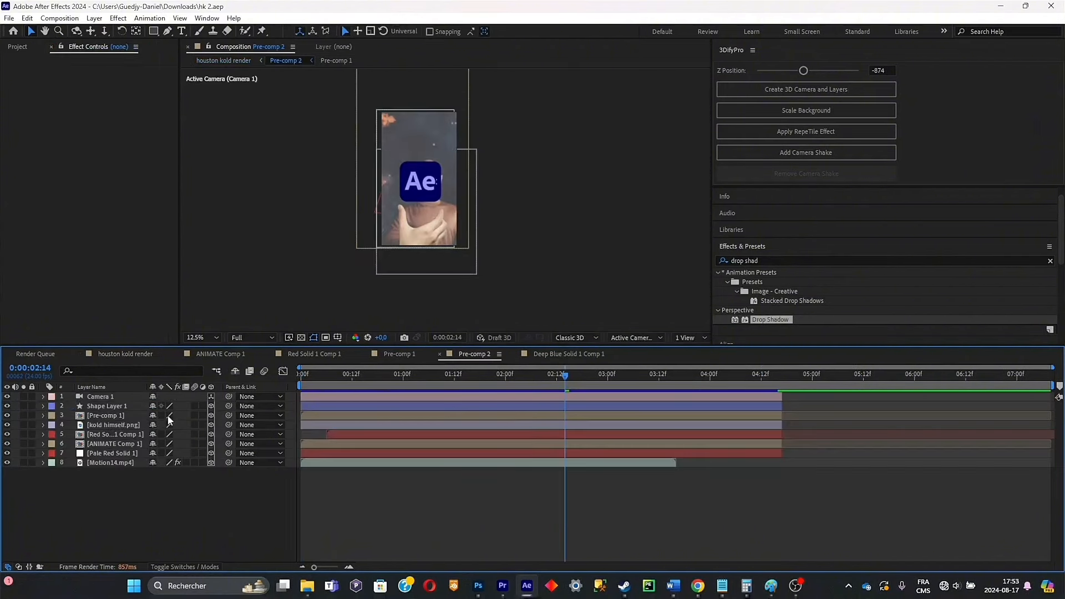
pyautogui.click(119, 397)
pyautogui.press('r')
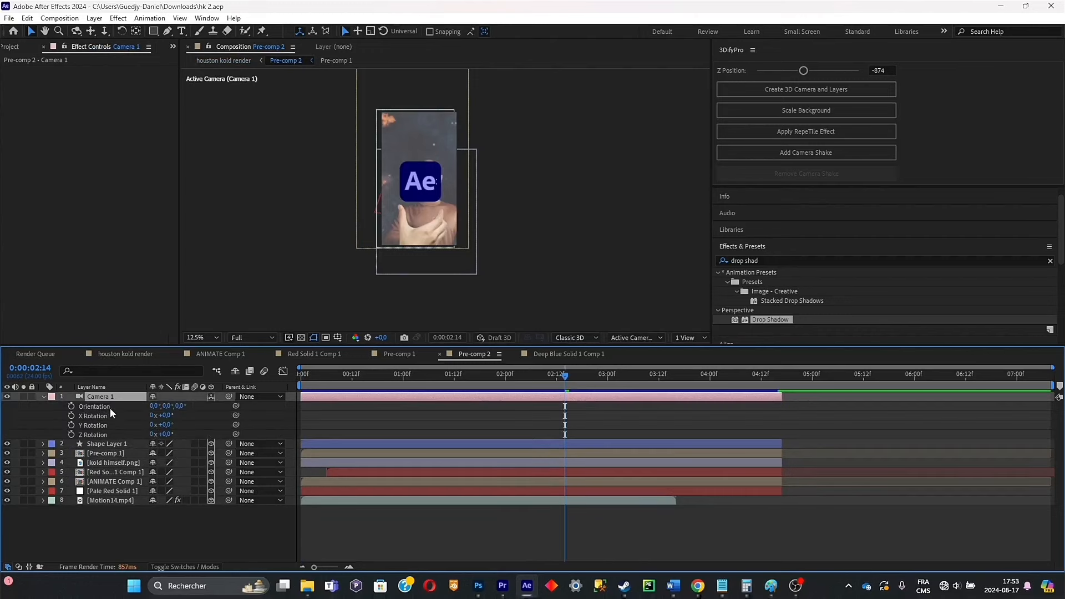
pyautogui.keyDown('alt'); pyautogui.click(71, 407); pyautogui.keyUp('alt')
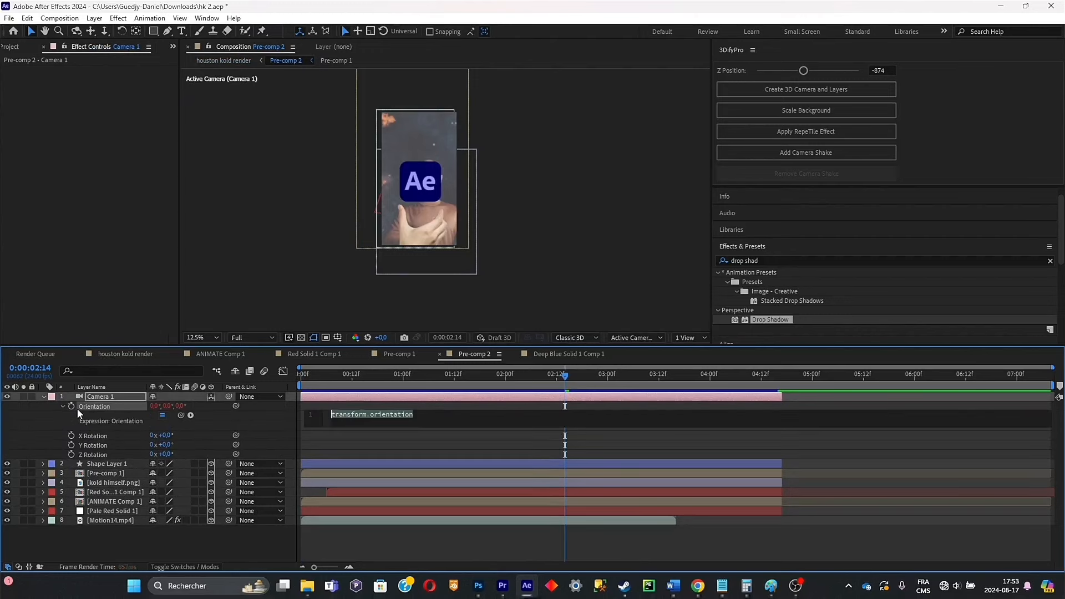
pyautogui.write('wiggle')
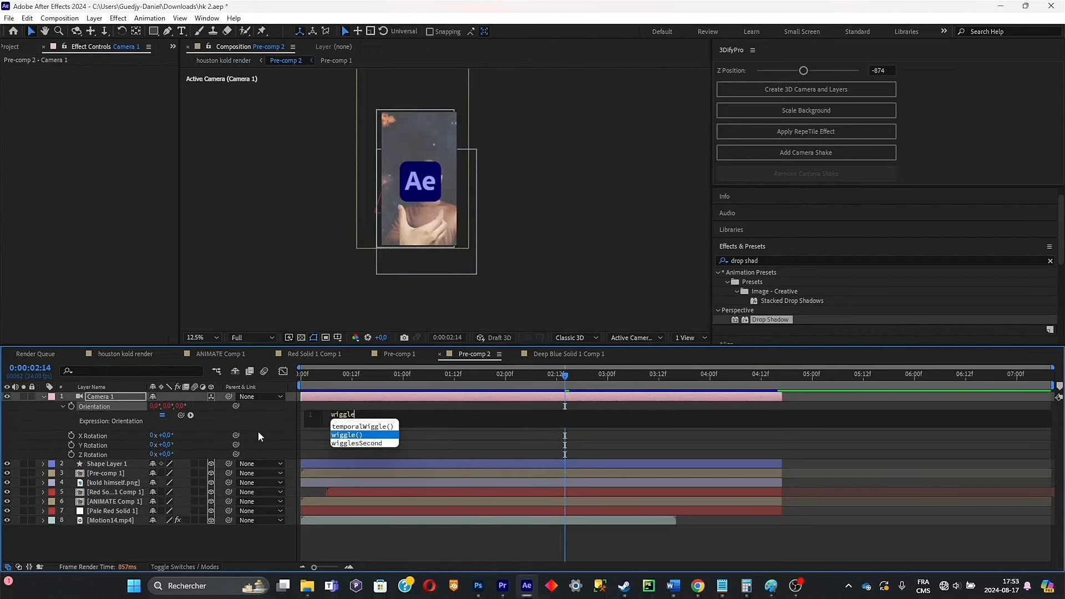
pyautogui.press('Return')
pyautogui.write('1,1')
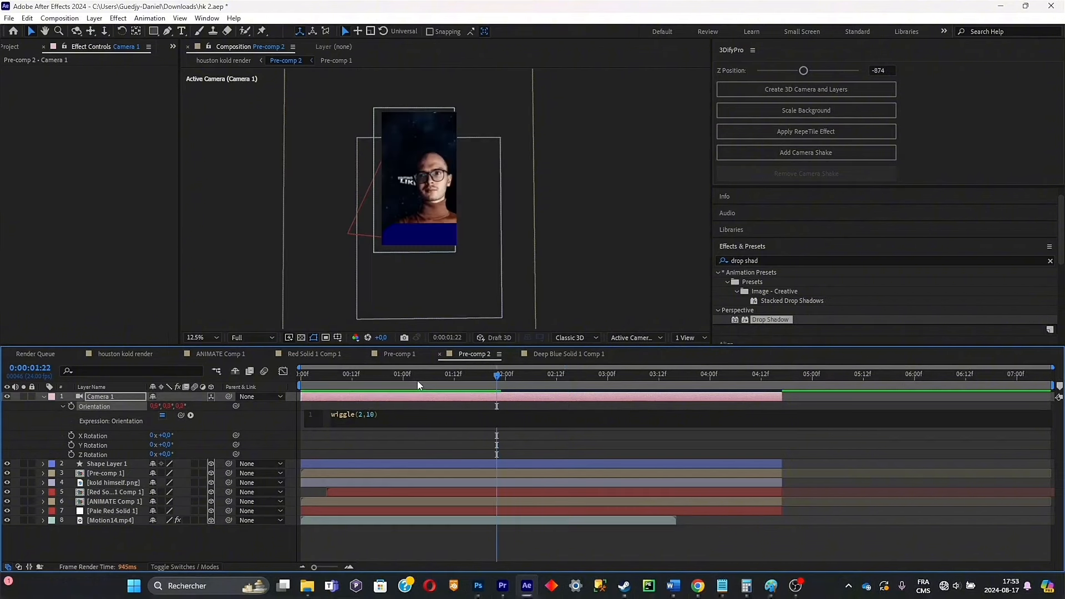
pyautogui.moveTo(417, 379); pyautogui.dragTo(290, 382)
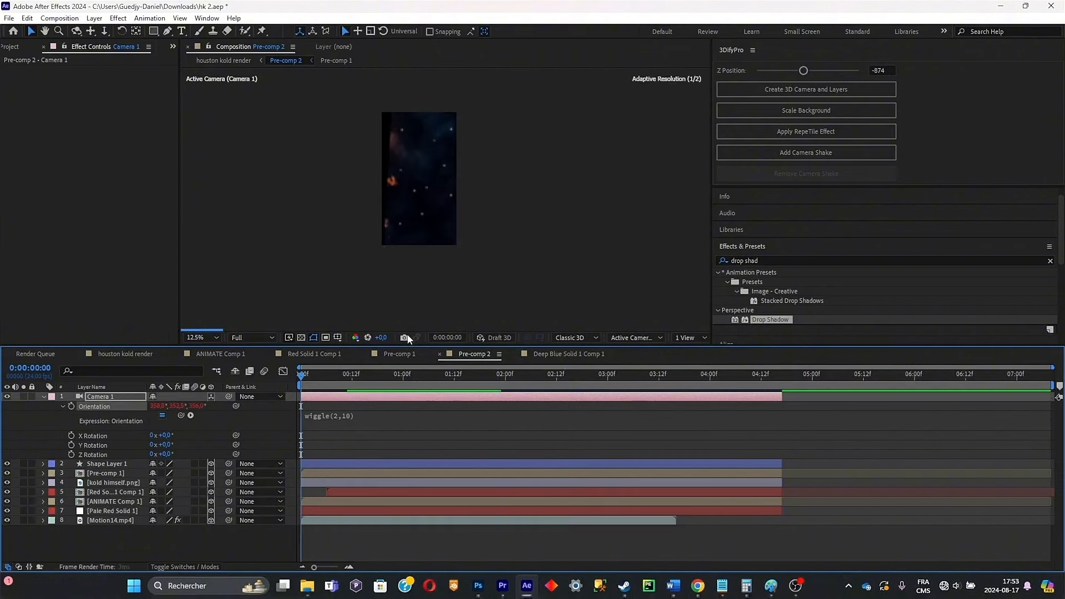
pyautogui.press('space')
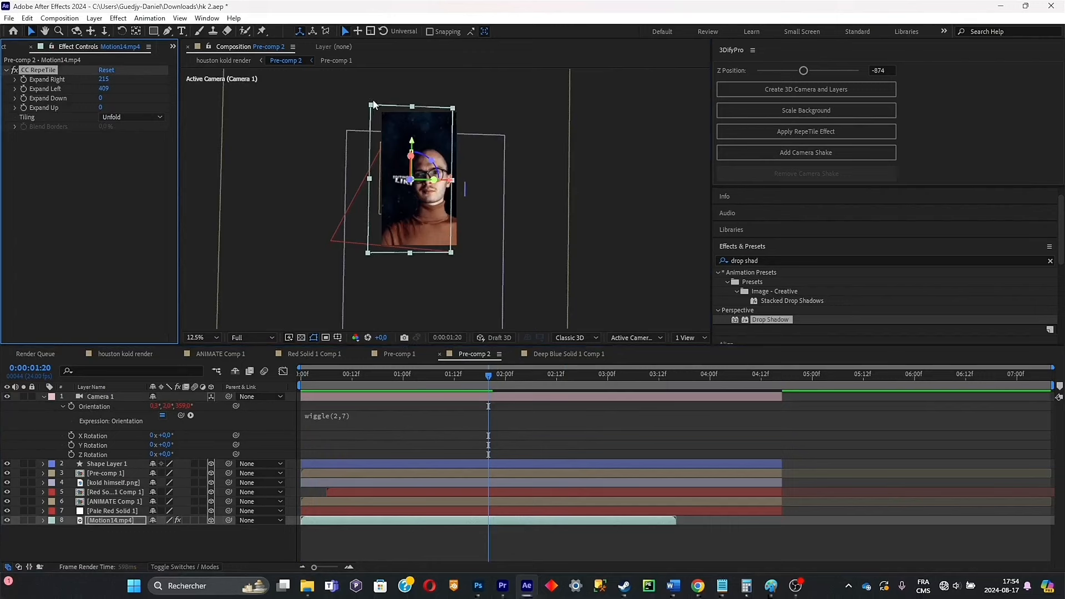
# Set CC RepeTile's Expand Down to 679 and Expand Up to 873 on the Motion14.mp4 background, and preview from the start
pyautogui.rightClick(329, 90)
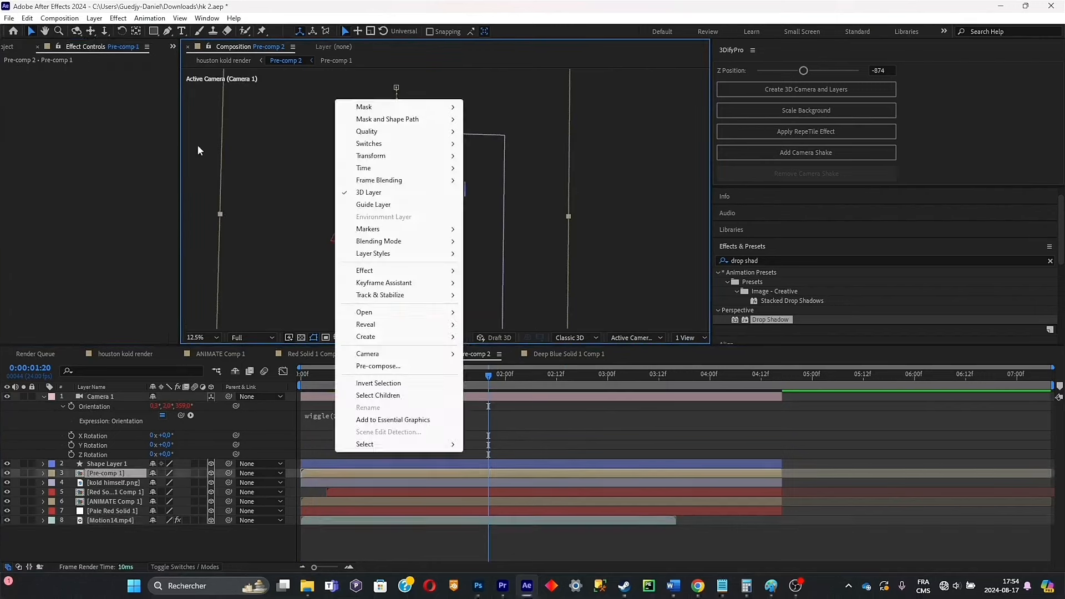
pyautogui.press('Escape')
pyautogui.click(106, 520)
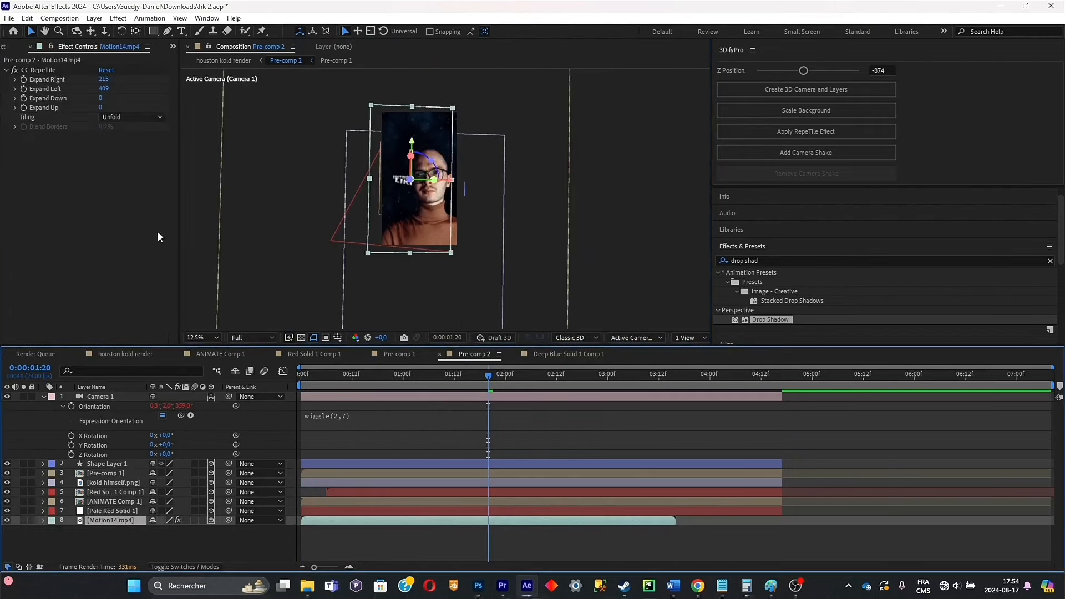
pyautogui.moveTo(100, 99); pyautogui.dragTo(456, 77)
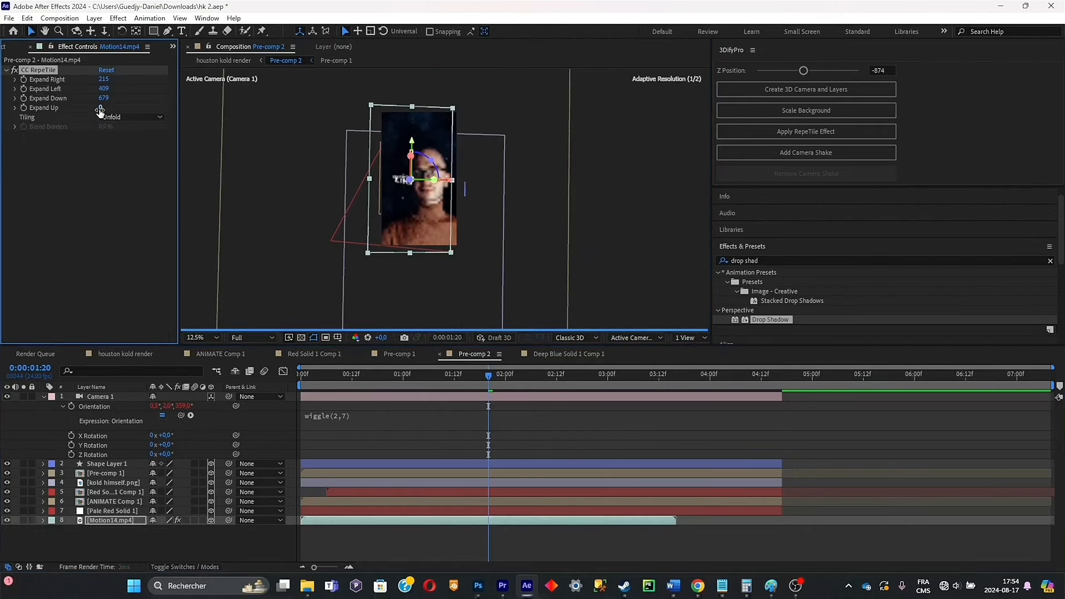
pyautogui.moveTo(101, 108); pyautogui.dragTo(595, 166)
pyautogui.moveTo(463, 376); pyautogui.dragTo(295, 367)
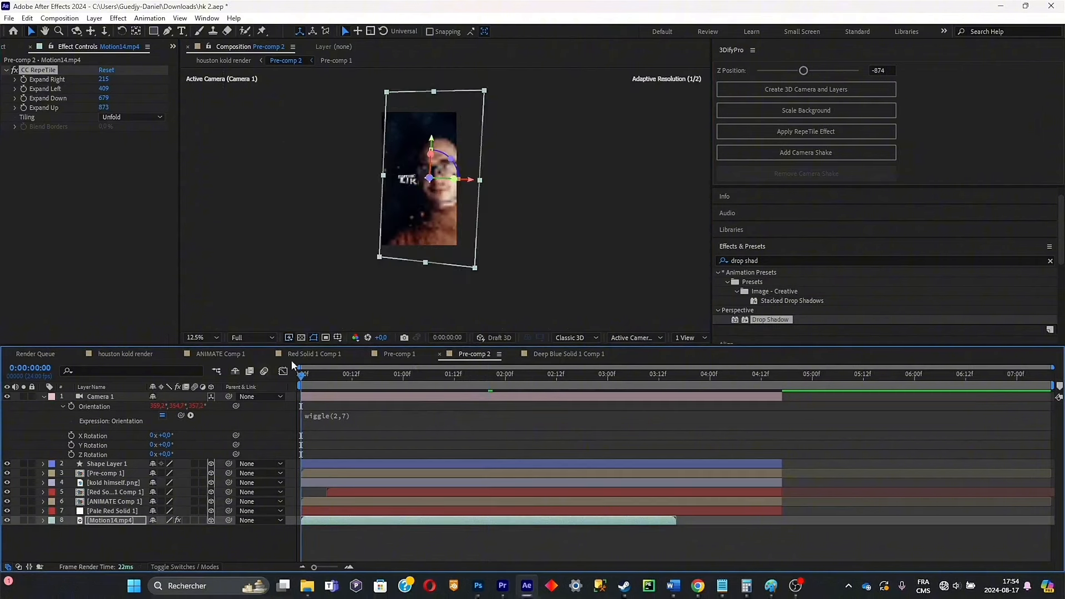
pyautogui.press('space')
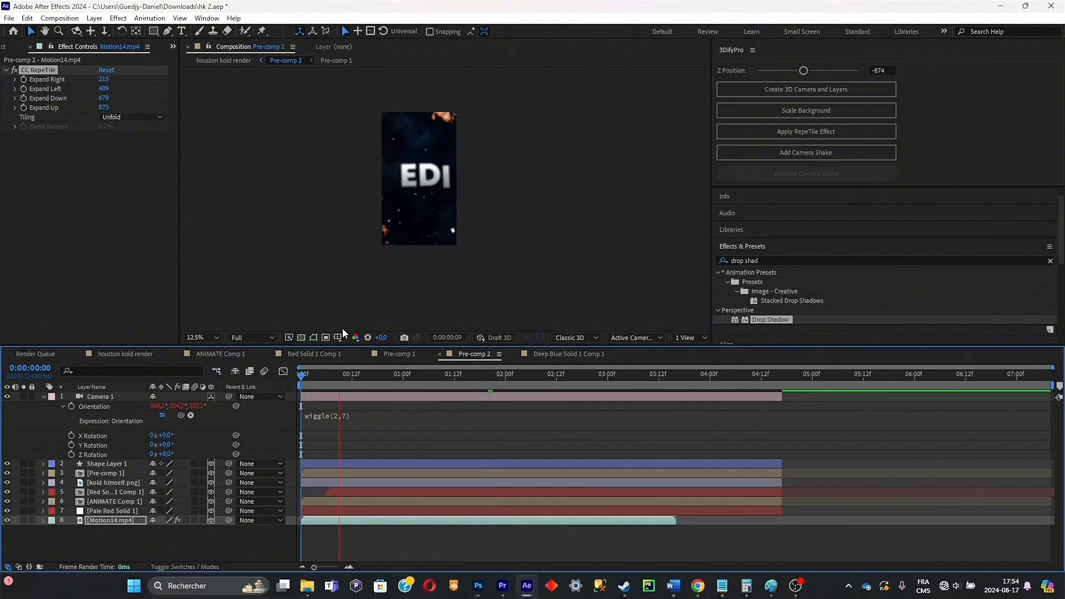
pyautogui.press('space')
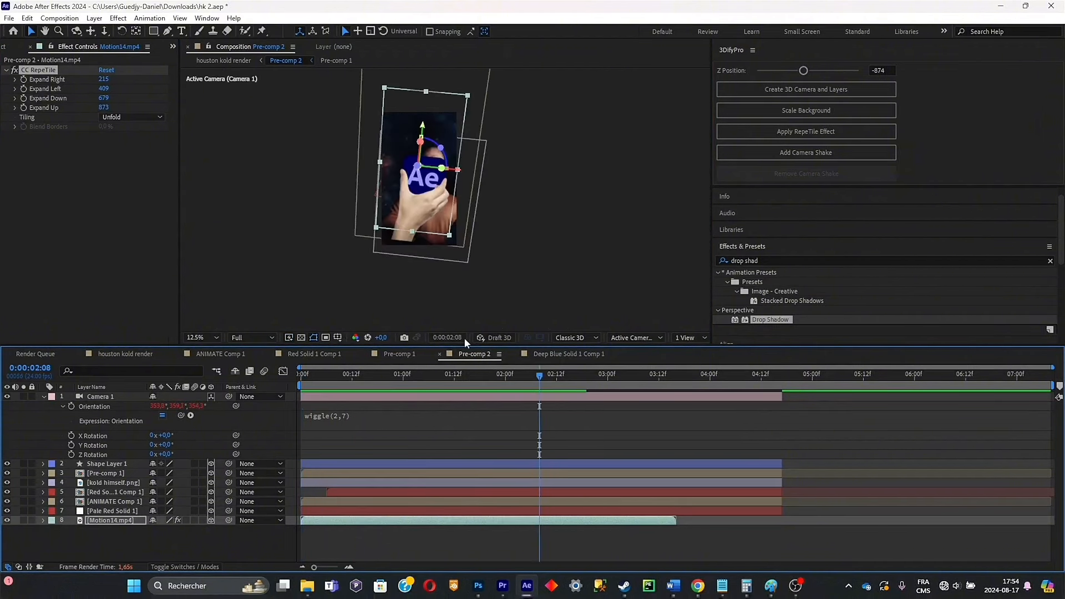
# Apply CC RepeTile to the Pre-comp 1 layer and set its Tiling to Unfold
pyautogui.click(34, 71)
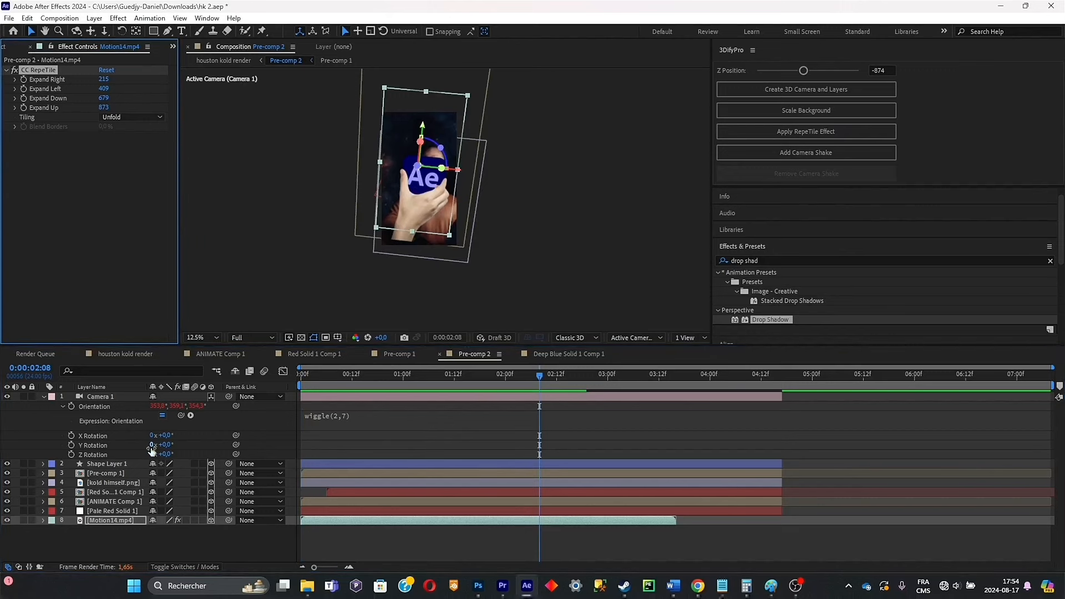
pyautogui.click(395, 213)
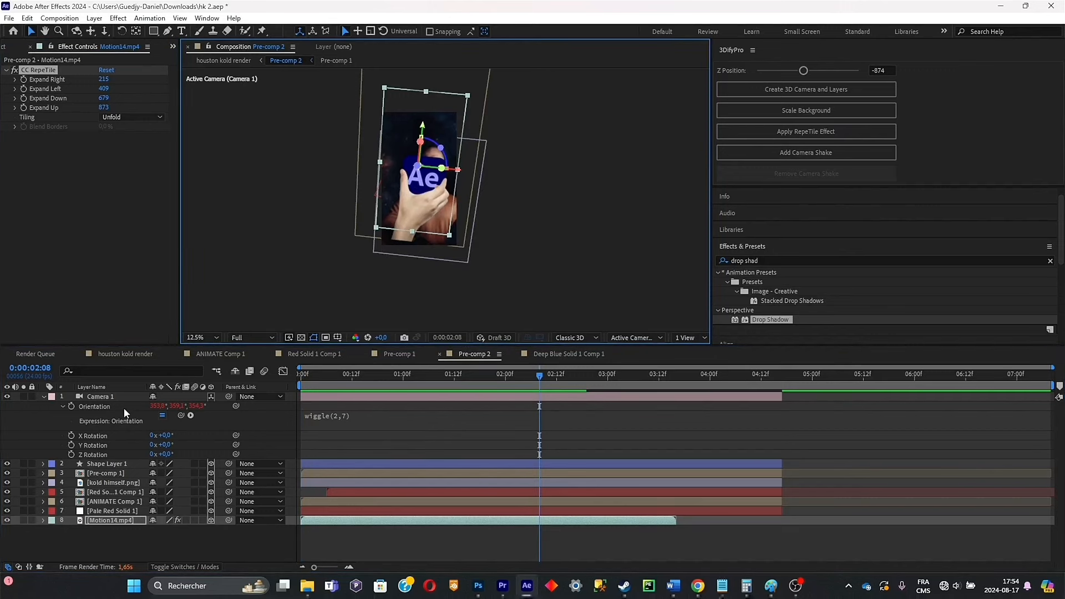
pyautogui.click(119, 473)
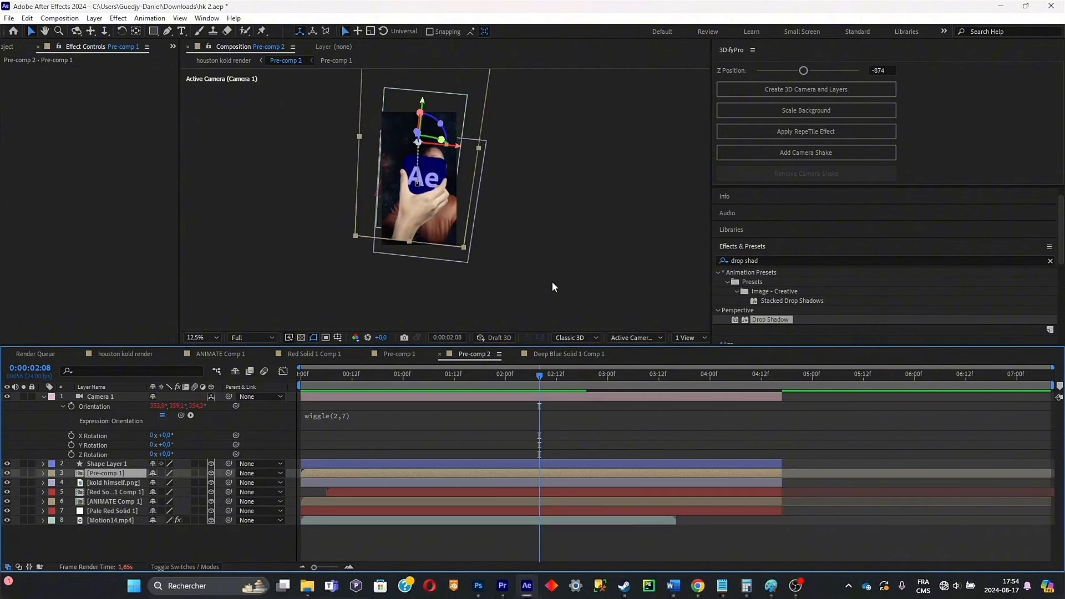
pyautogui.click(857, 261)
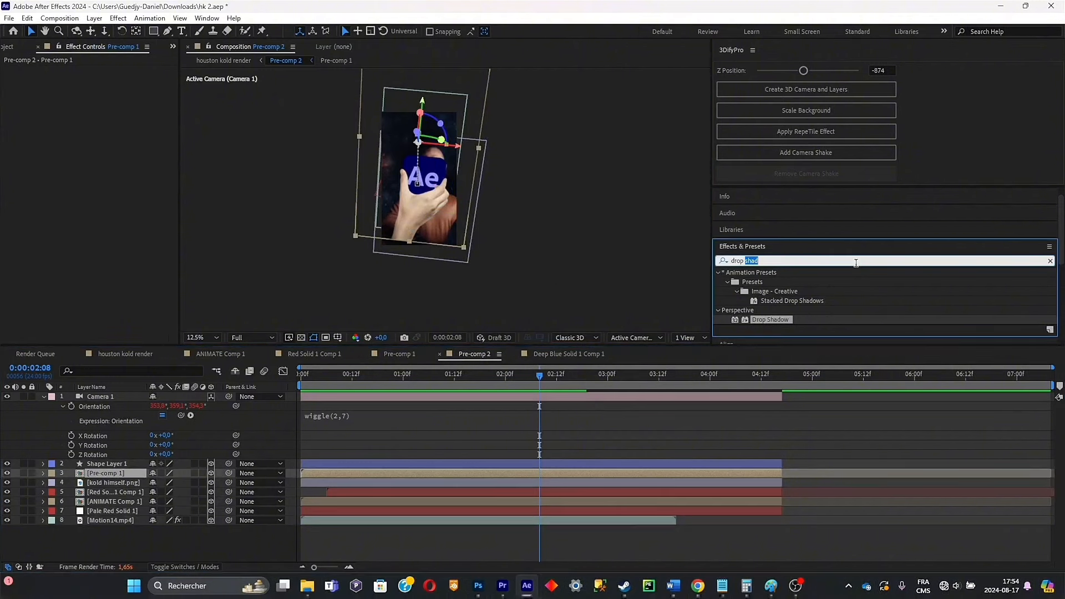
pyautogui.write('repe')
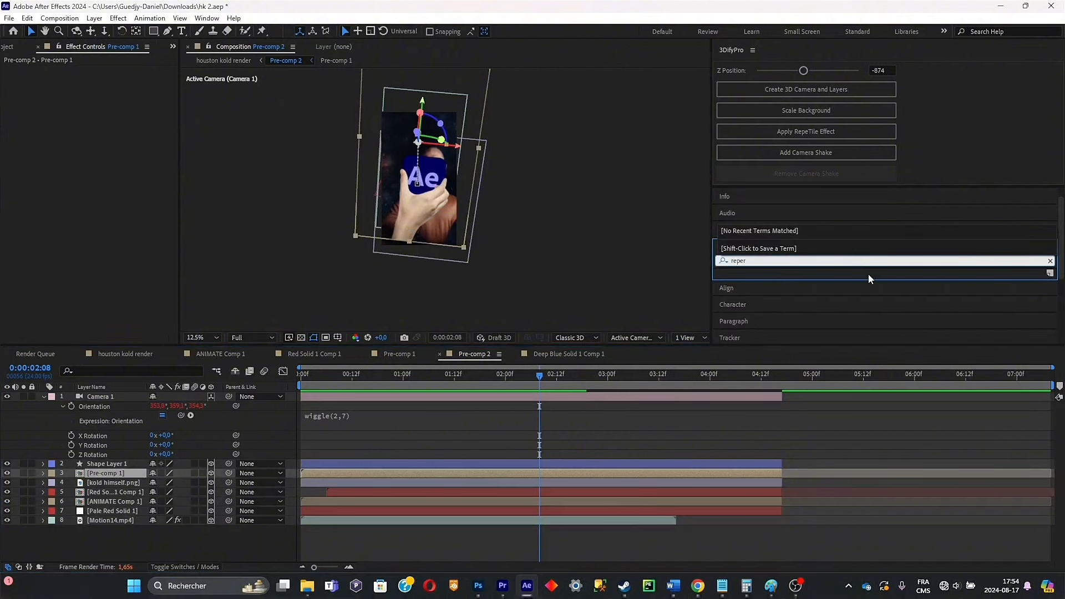
pyautogui.doubleClick(757, 328)
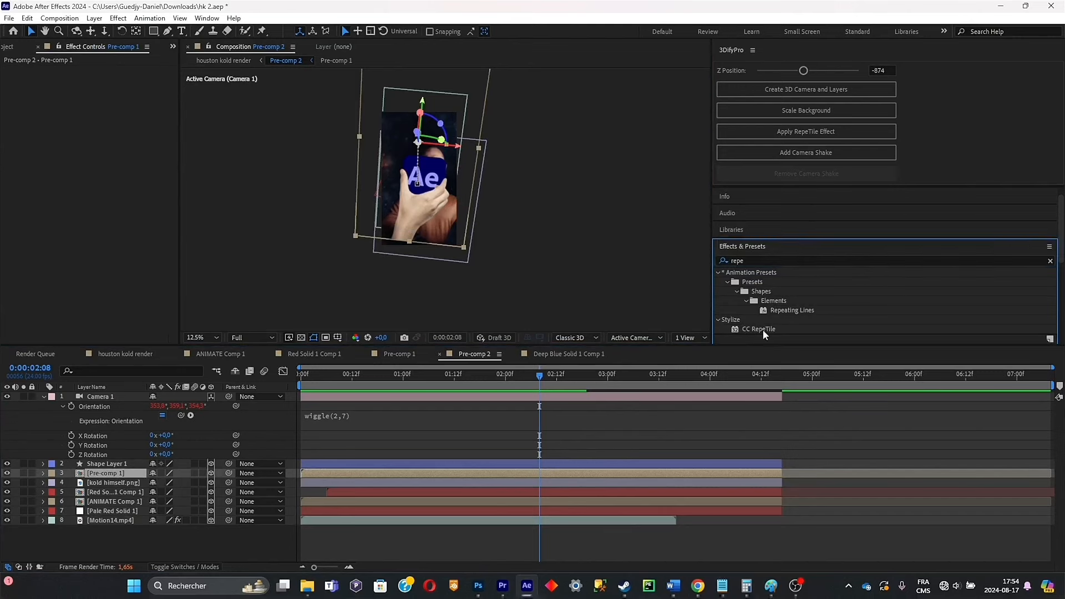
pyautogui.click(109, 115)
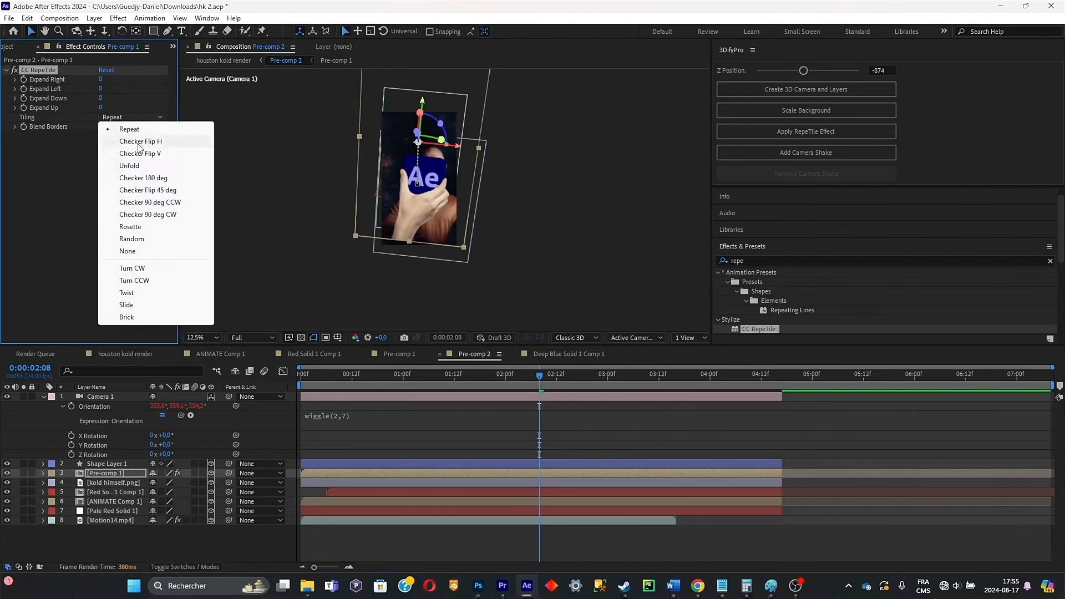
pyautogui.click(149, 169)
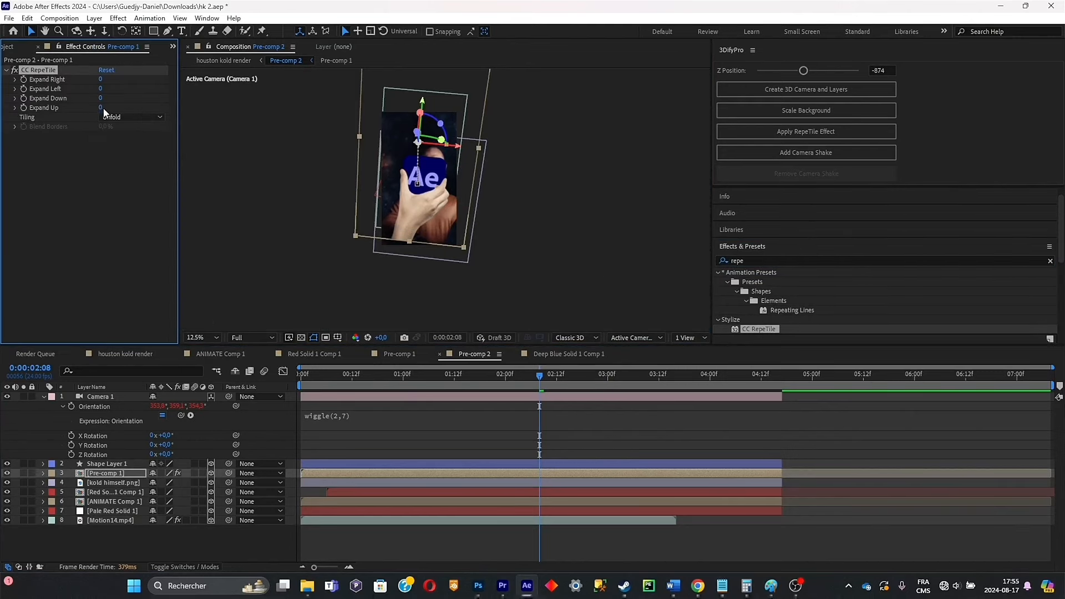
# Set CC RepeTile's Expand Down to 137 on the Pre-comp 1 layer and scrub the timeline to check its edges
pyautogui.moveTo(100, 98); pyautogui.dragTo(180, 104)
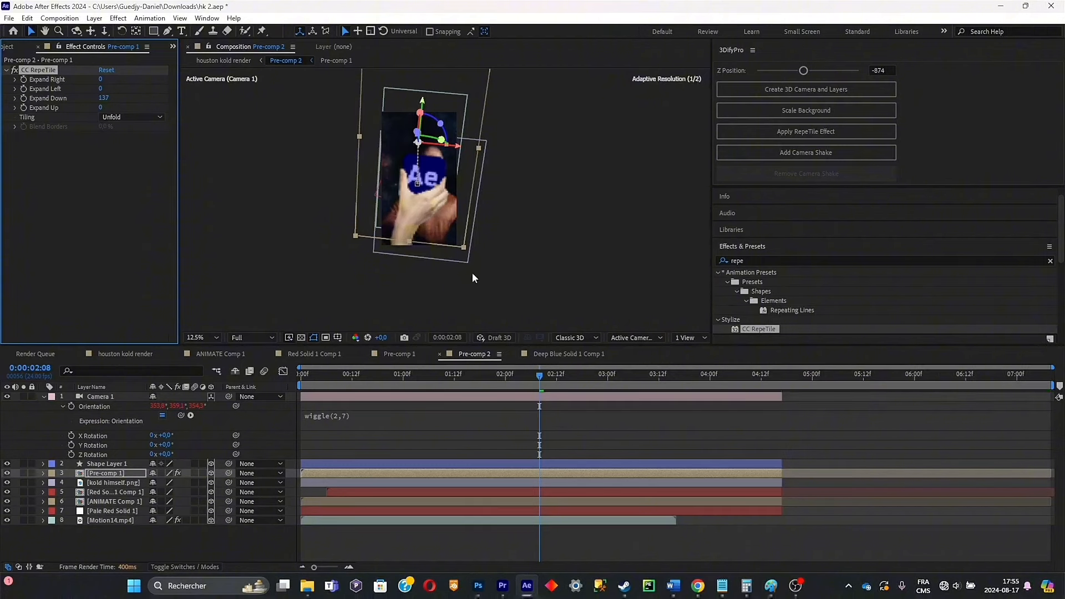
pyautogui.moveTo(534, 377); pyautogui.dragTo(790, 347)
# In Deep Blue Solid 1 Comp 1, add 3DifyPro camera shake to the 3D Camera, scrub through the shake, and save the project
pyautogui.click(141, 357)
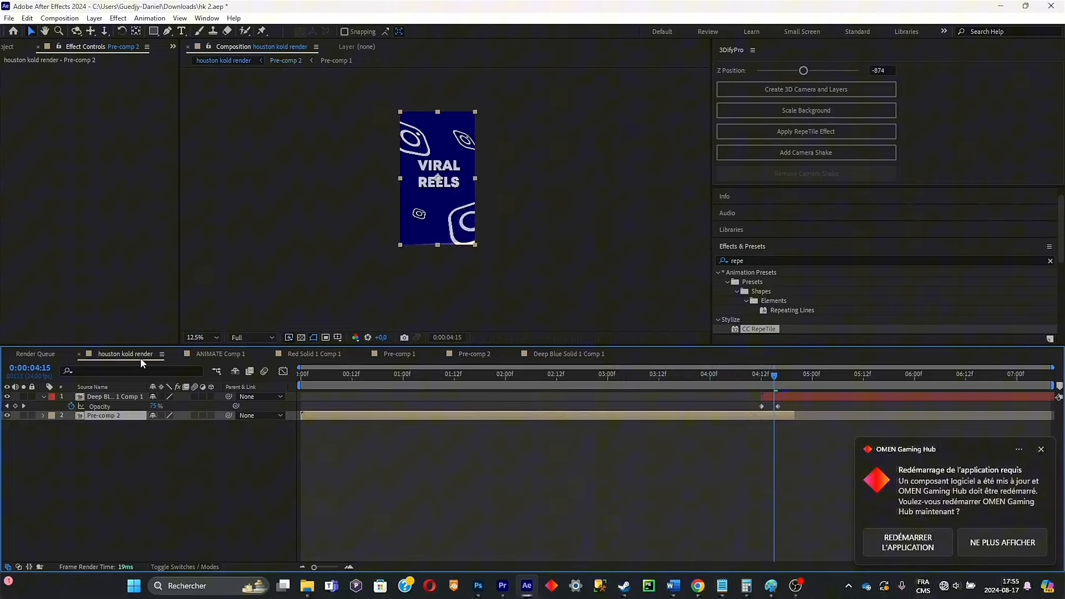
pyautogui.click(787, 392)
pyautogui.doubleClick(787, 391)
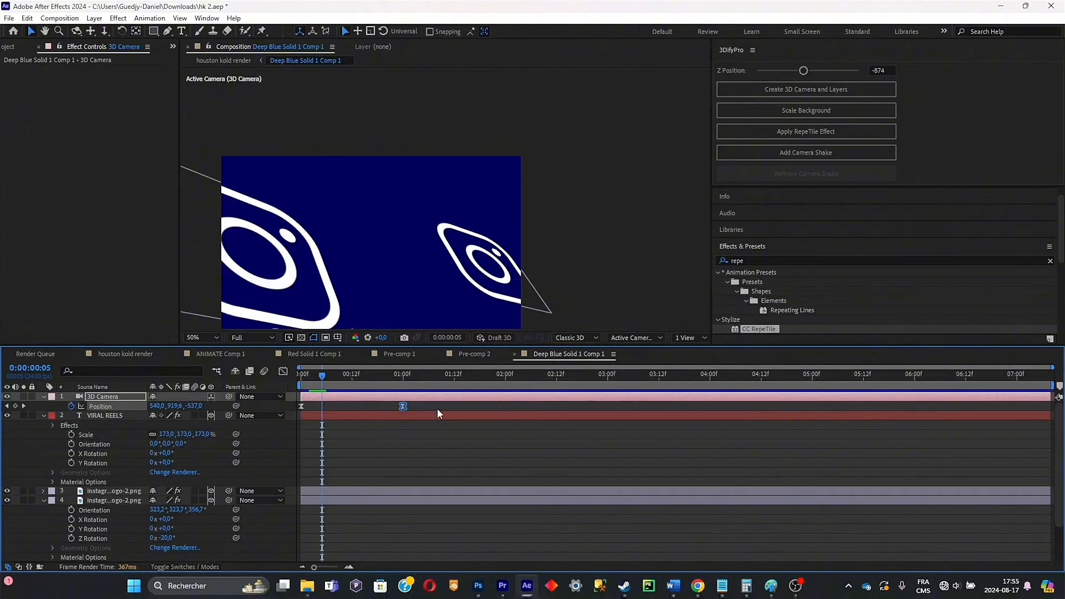
pyautogui.click(131, 412)
pyautogui.click(132, 397)
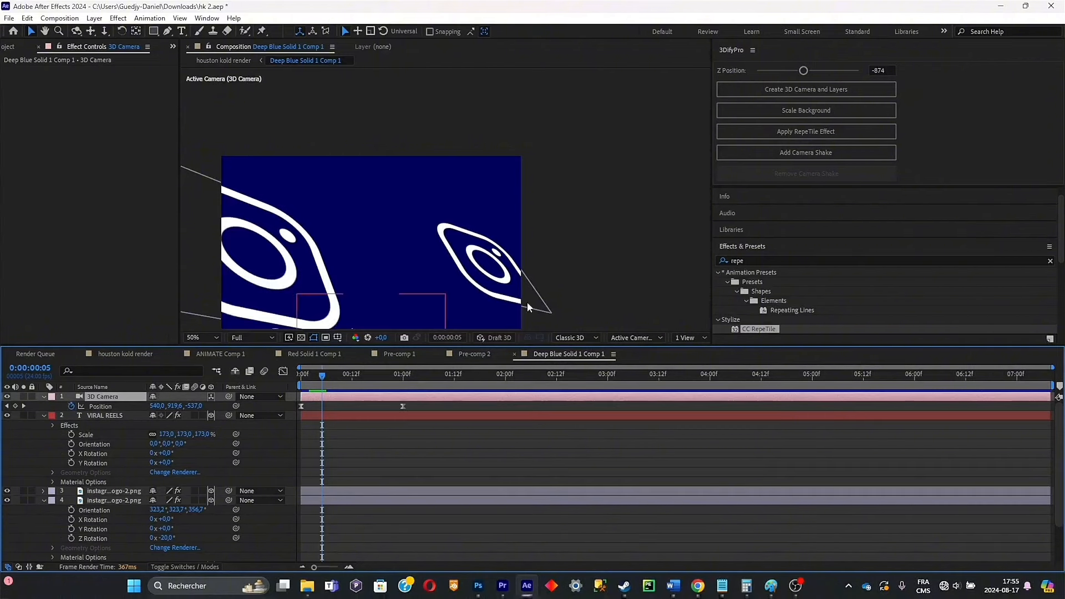
pyautogui.click(790, 155)
pyautogui.scroll(-2, 406, 288)
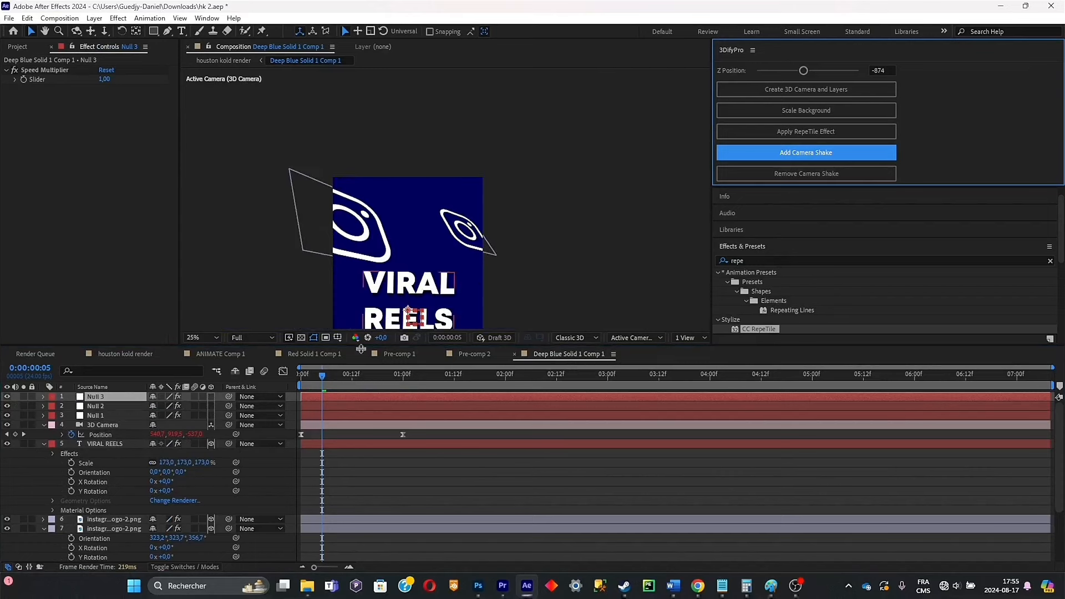
pyautogui.moveTo(319, 386); pyautogui.dragTo(501, 385)
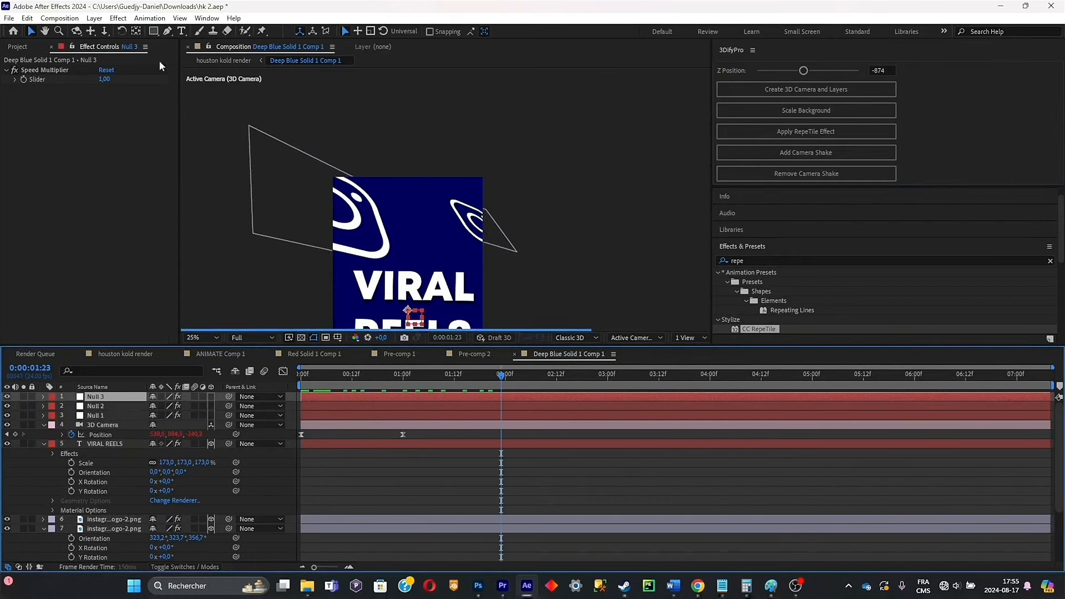
pyautogui.hotkey('ctrl', 's')
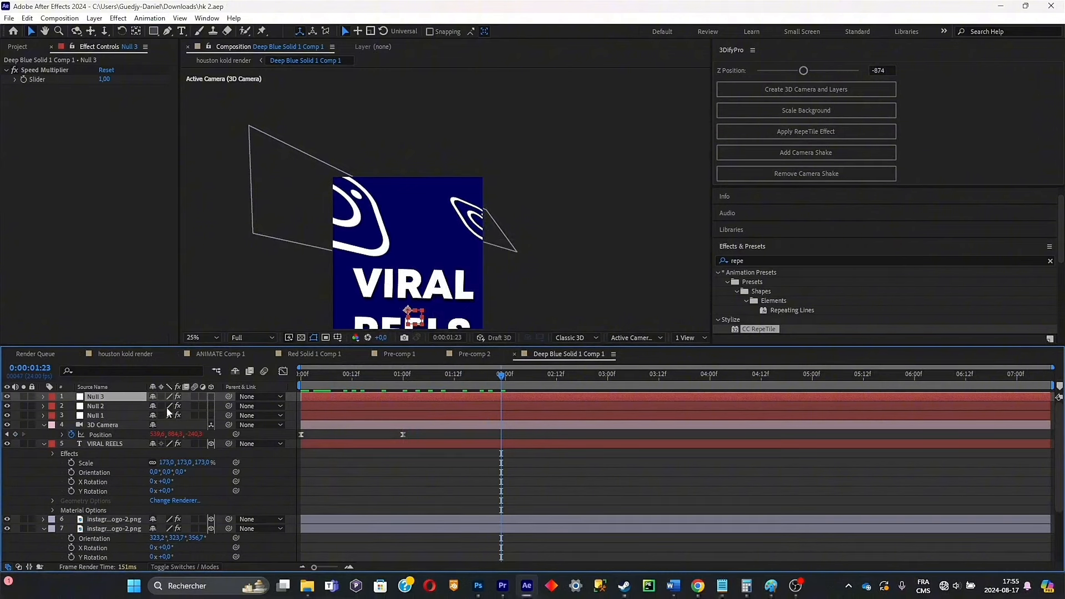
# Set the Intensity slider on Null 1 to 4 and scrub the opening frames to check the stronger shake
pyautogui.click(115, 417)
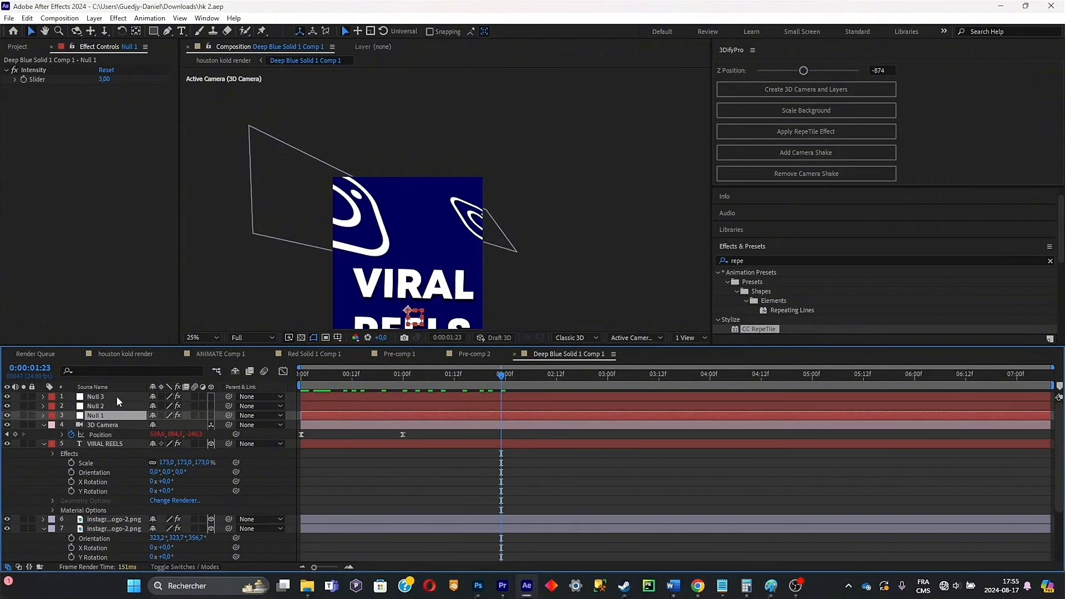
pyautogui.moveTo(101, 80); pyautogui.dragTo(103, 81)
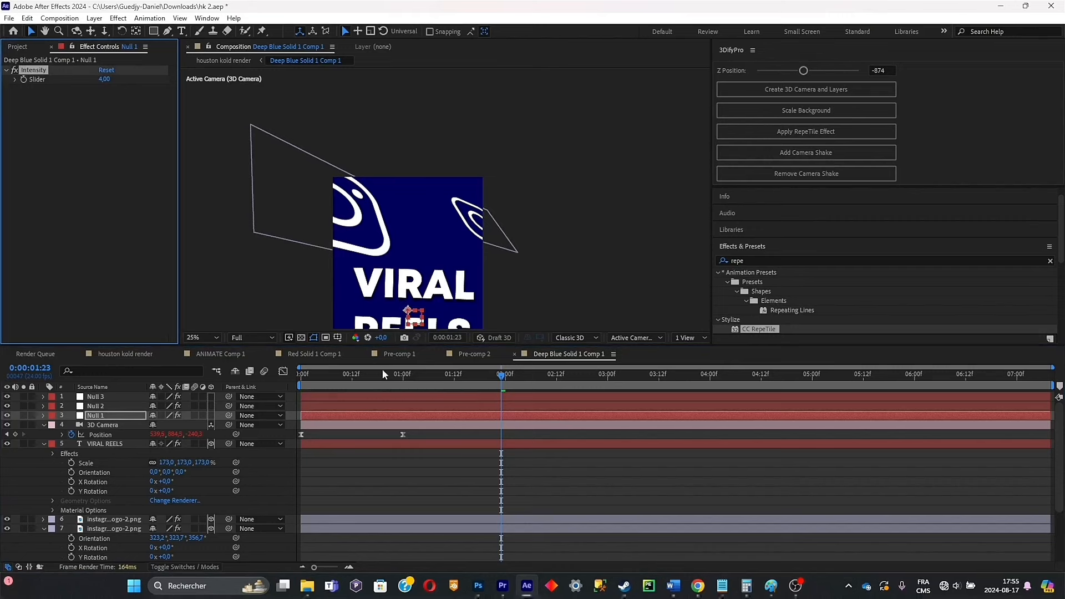
pyautogui.moveTo(364, 379); pyautogui.dragTo(326, 377)
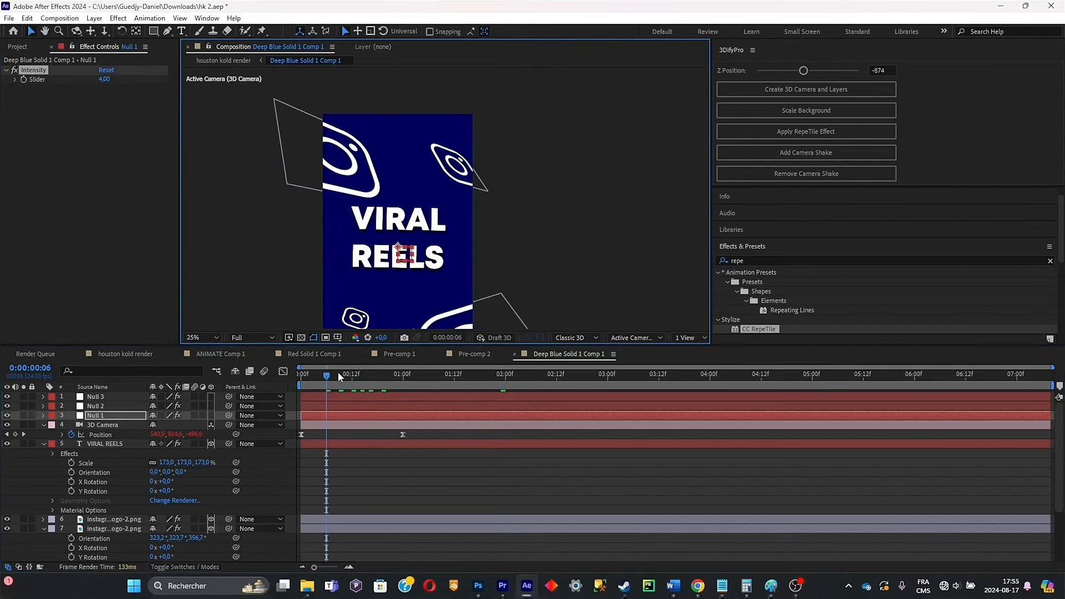
# Save the project and play the houston kold render composition from the start
pyautogui.click(119, 355)
pyautogui.moveTo(438, 375); pyautogui.dragTo(359, 391)
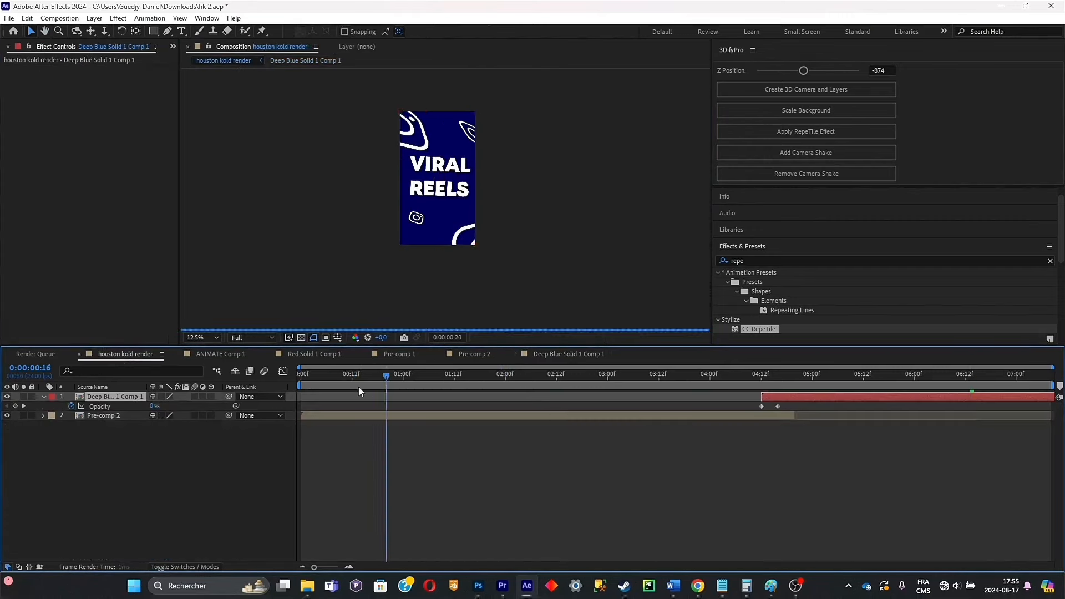
pyautogui.press('Home')
pyautogui.hotkey('ctrl', 's')
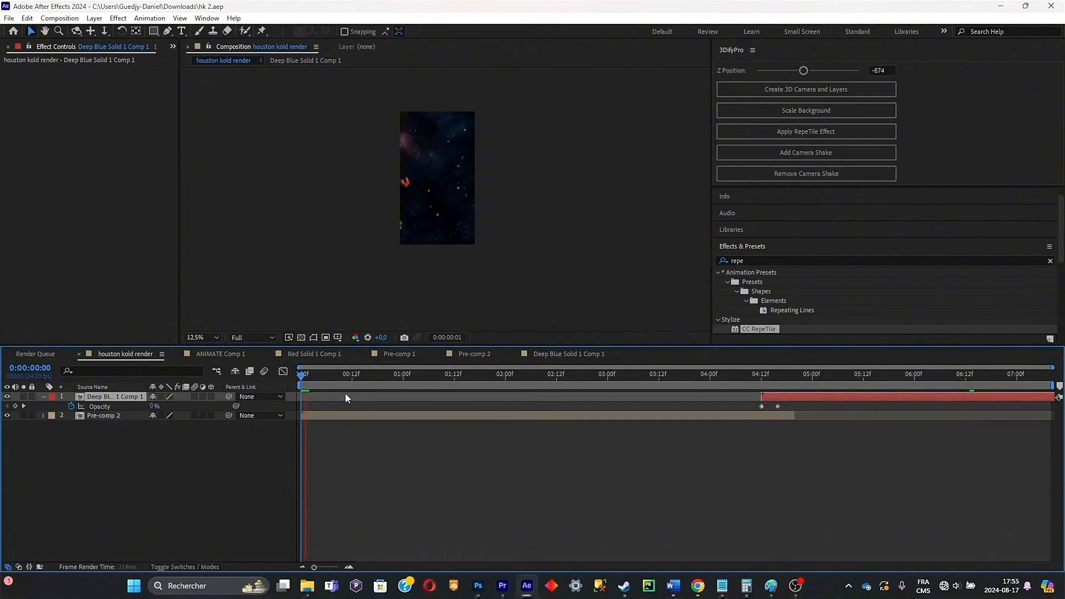
pyautogui.press('space')
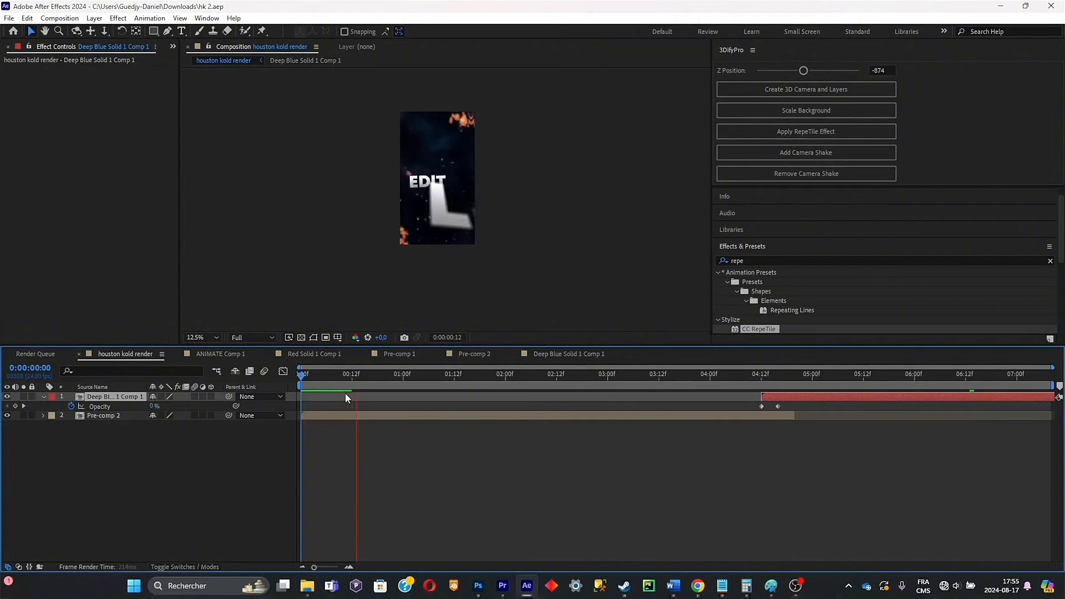
# Enable motion blur for the layers below the camera in Pre-comp 2 and for the composition itself
pyautogui.doubleClick(341, 415)
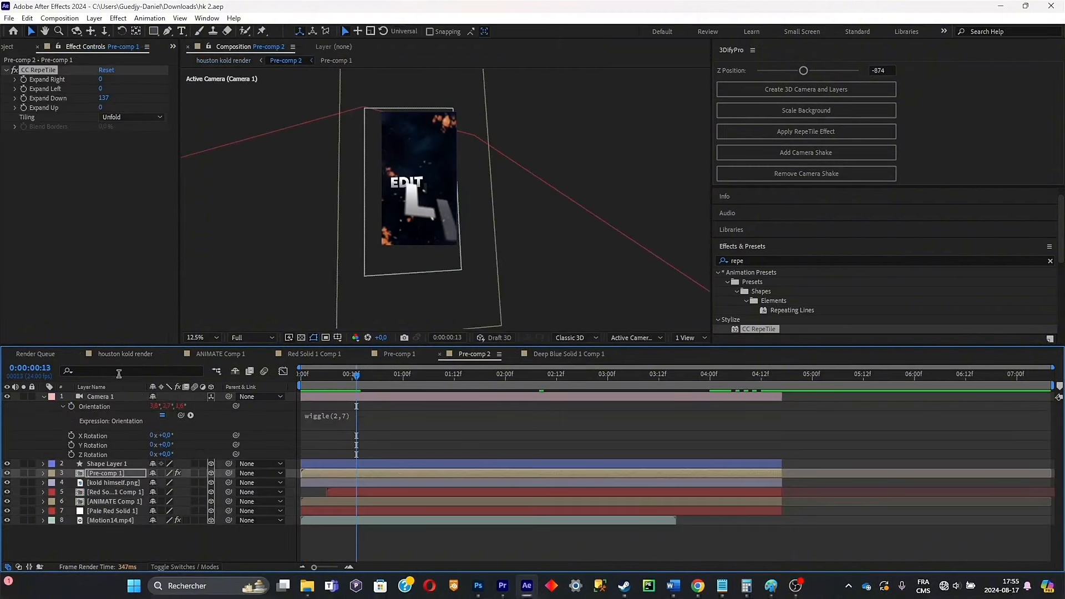
pyautogui.moveTo(195, 463); pyautogui.dragTo(196, 520)
pyautogui.click(264, 371)
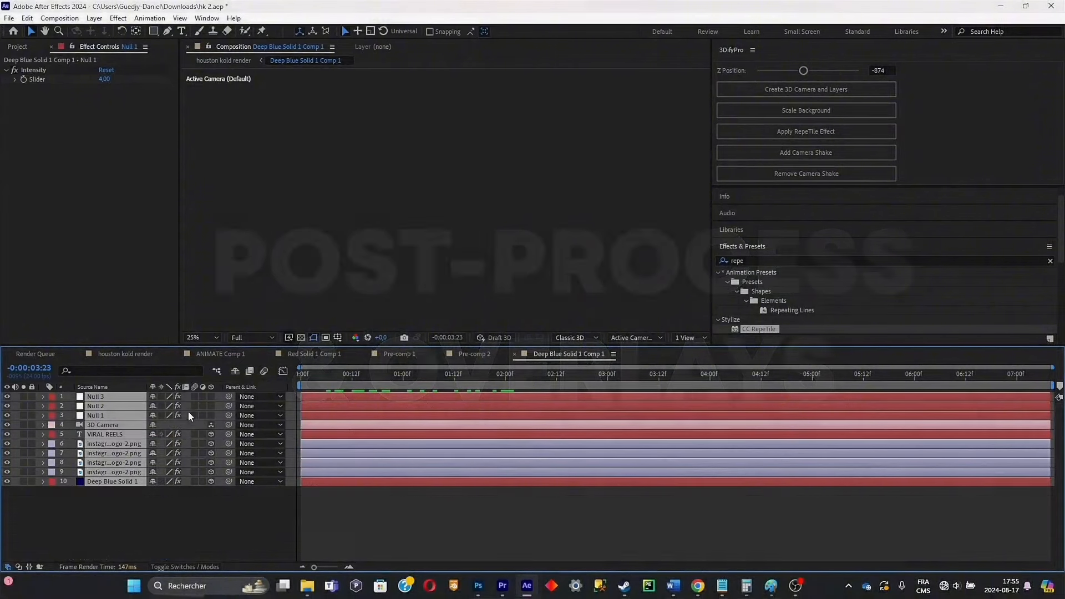
# Add 2 - Filmburn Transition.mp4 from the 3 - Lumières folder as the uppermost houston kold render layer and scale it to 152%
pyautogui.click(125, 353)
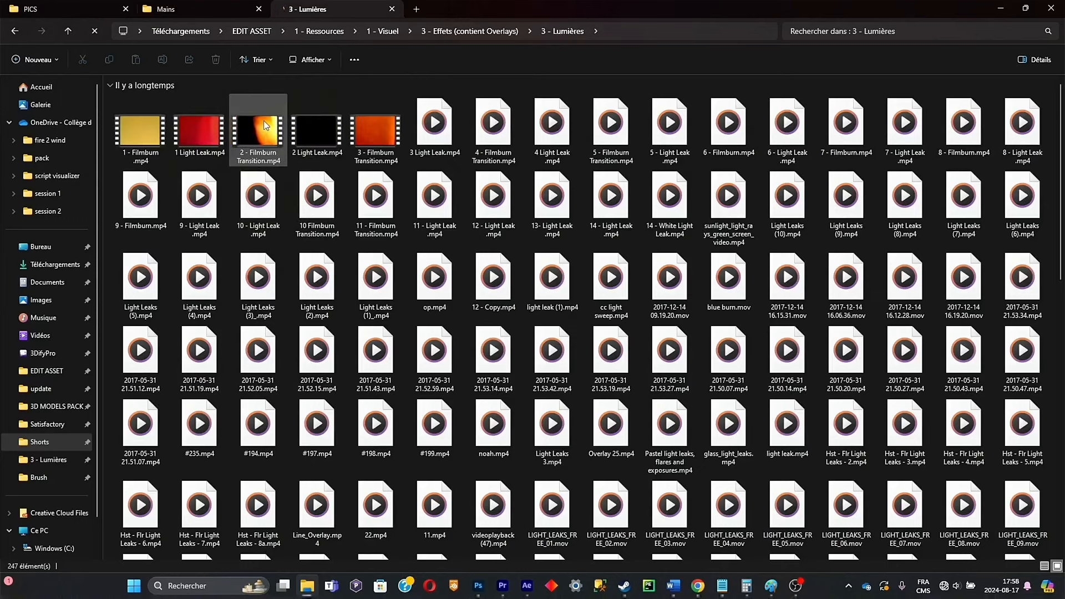
pyautogui.moveTo(258, 133); pyautogui.dragTo(361, 473)
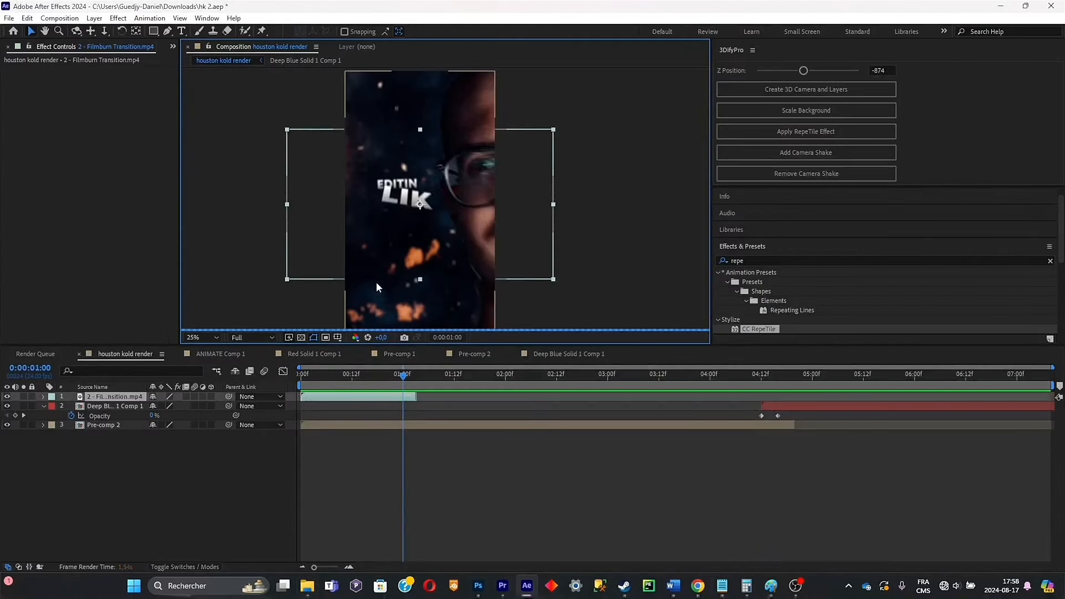
pyautogui.press('s')
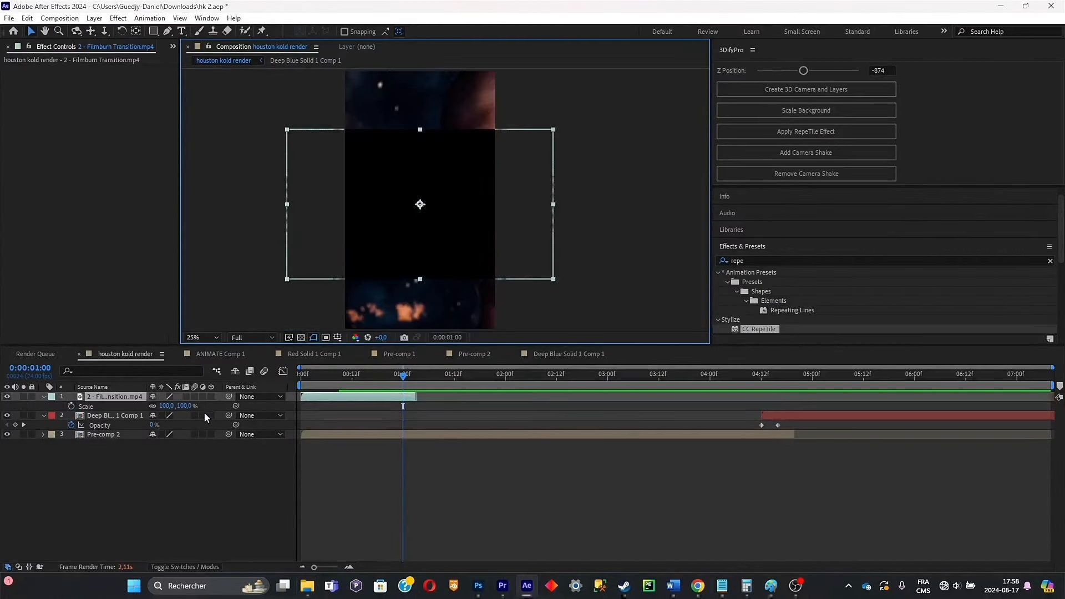
pyautogui.moveTo(184, 406); pyautogui.dragTo(213, 406)
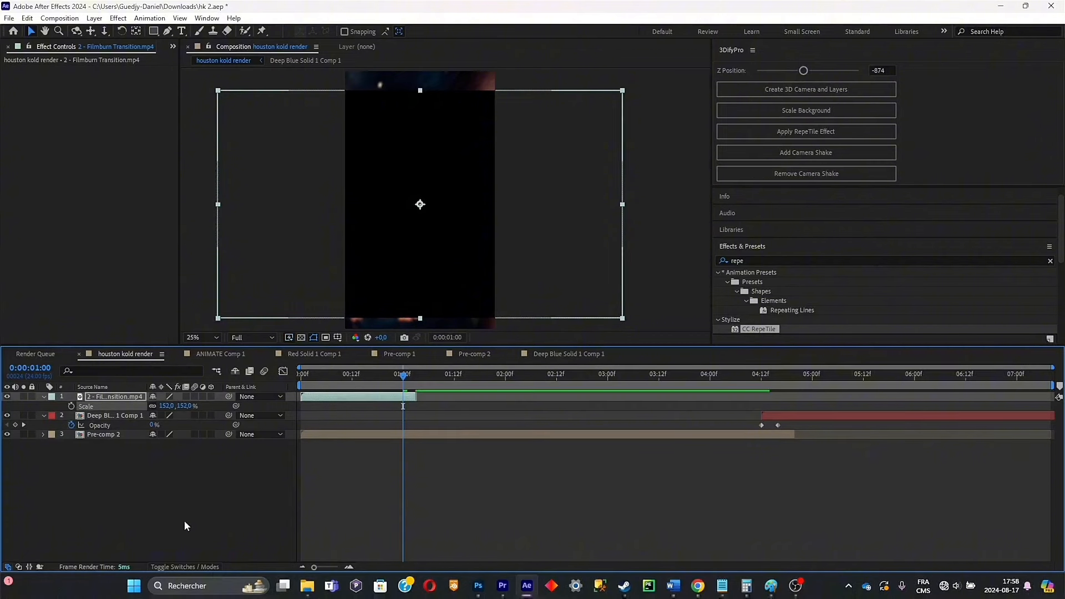
# Set the blending mode of the film burn layer to Screen
pyautogui.click(213, 567)
pyautogui.click(167, 397)
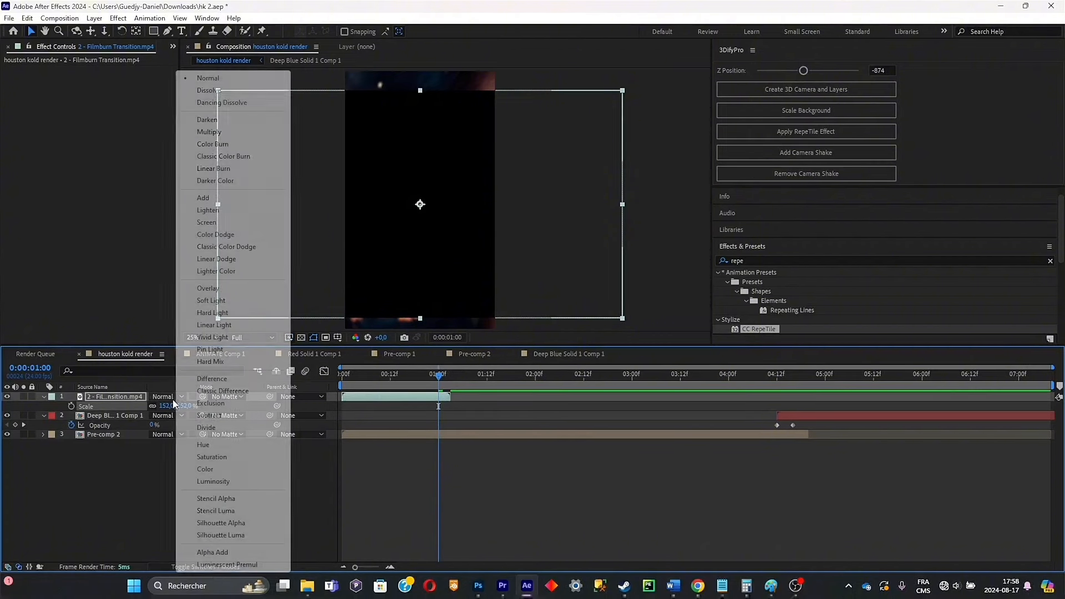
pyautogui.click(219, 224)
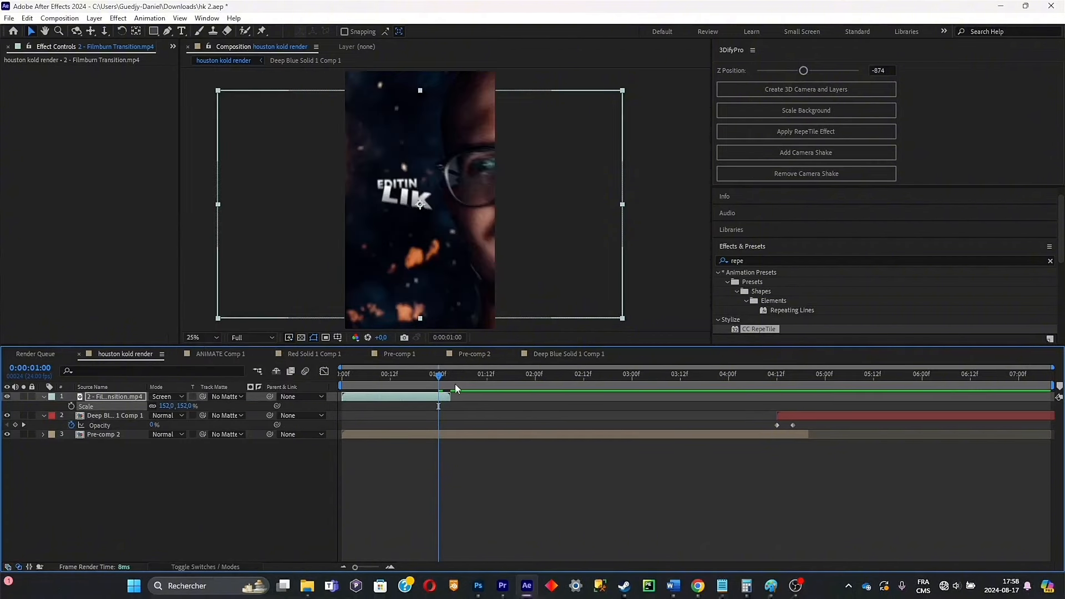
# Scale the film burn layer up to 198% and preview how it overlays the footage
pyautogui.moveTo(450, 376); pyautogui.dragTo(382, 376)
pyautogui.moveTo(185, 406); pyautogui.dragTo(211, 406)
pyautogui.press('space')
pyautogui.moveTo(382, 376); pyautogui.dragTo(466, 377)
pyautogui.scroll(-1, 438, 222)
pyautogui.press('space')
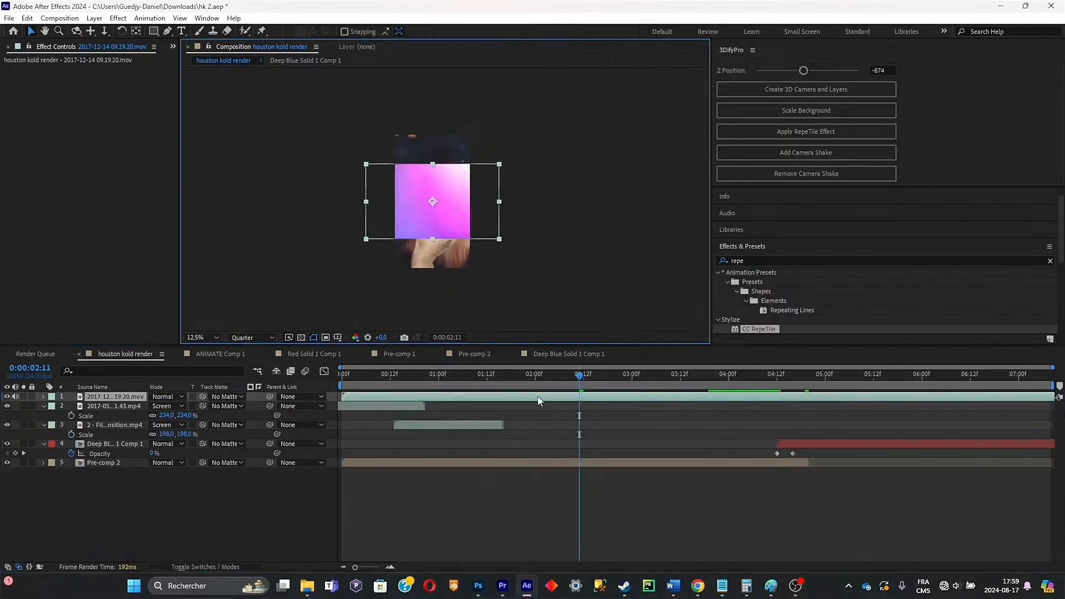
# Play the houston kold render composition from the start to review the light leak overlays and their fades
pyautogui.click(556, 376)
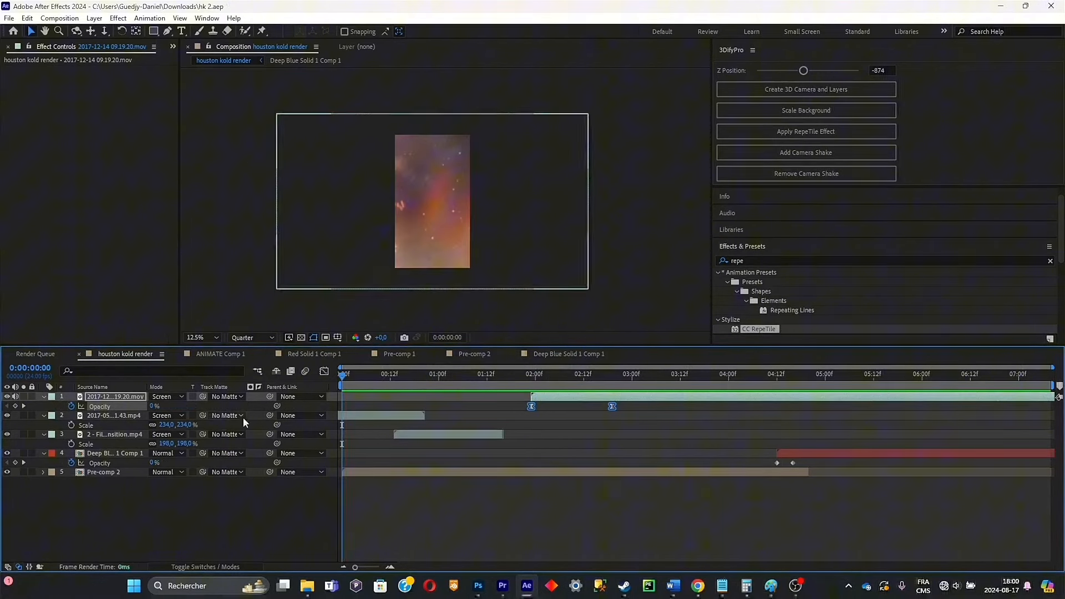
pyautogui.press('space')
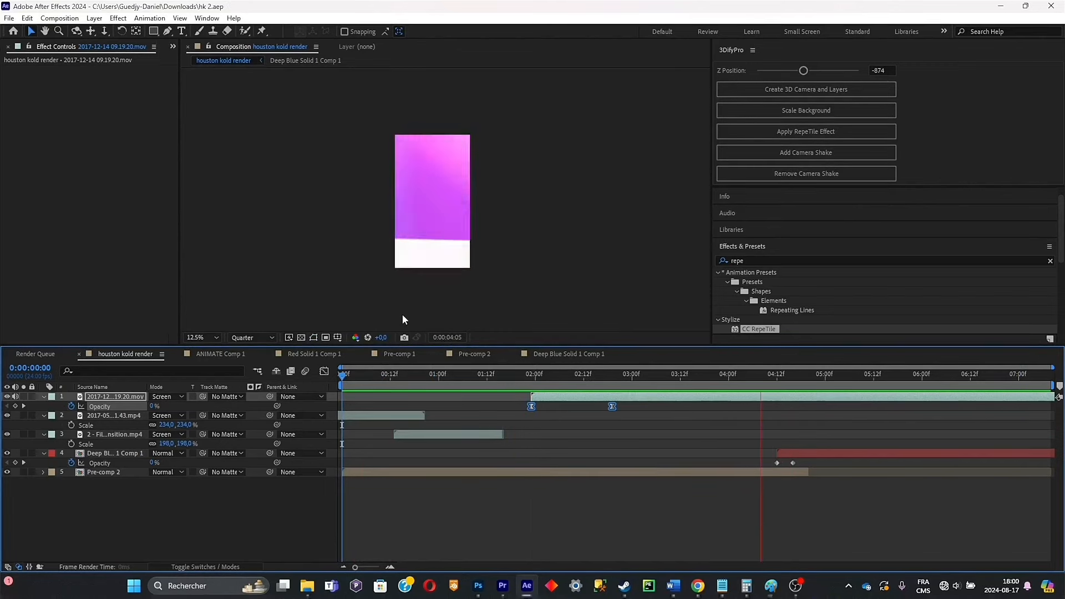
pyautogui.press('space')
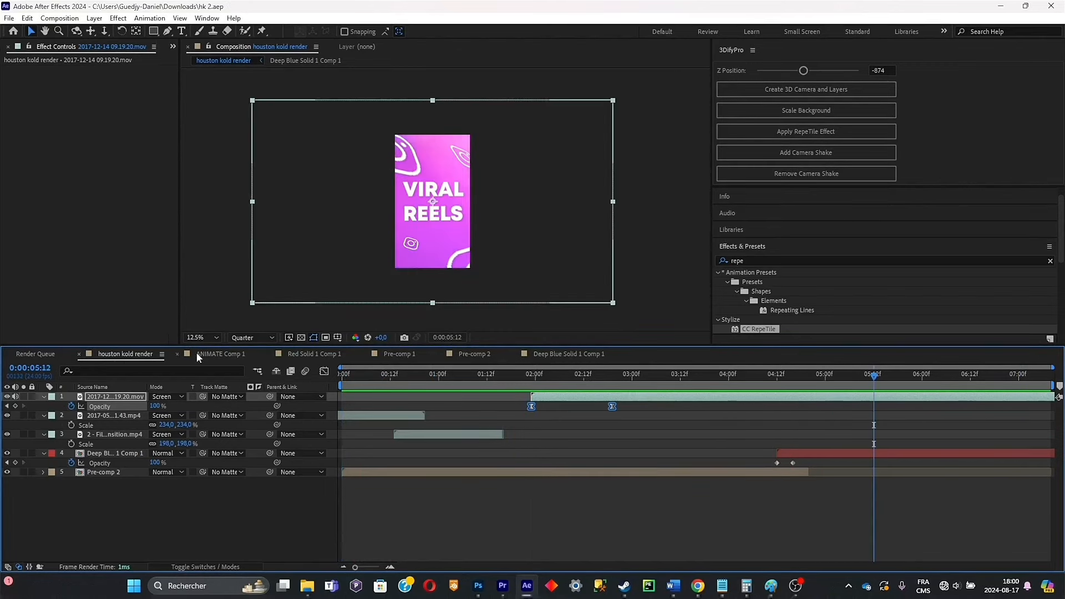
# Pre-compose all five layers of the houston kold render composition into a single composition
pyautogui.hotkey('ctrl', 'a')
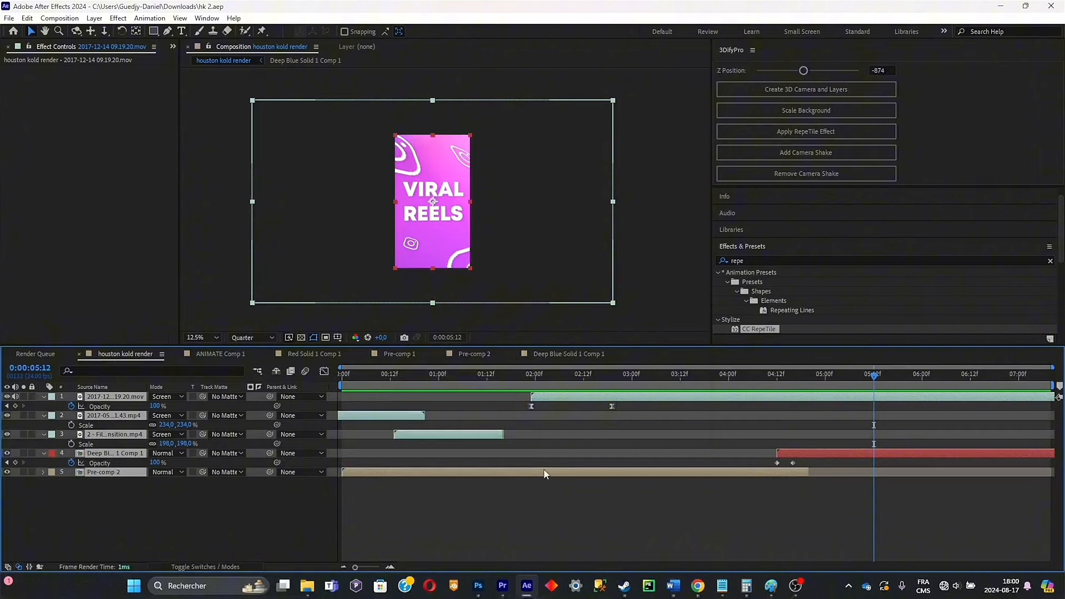
pyautogui.hotkey('ctrl', 'shift', 'c')
pyautogui.click(611, 432)
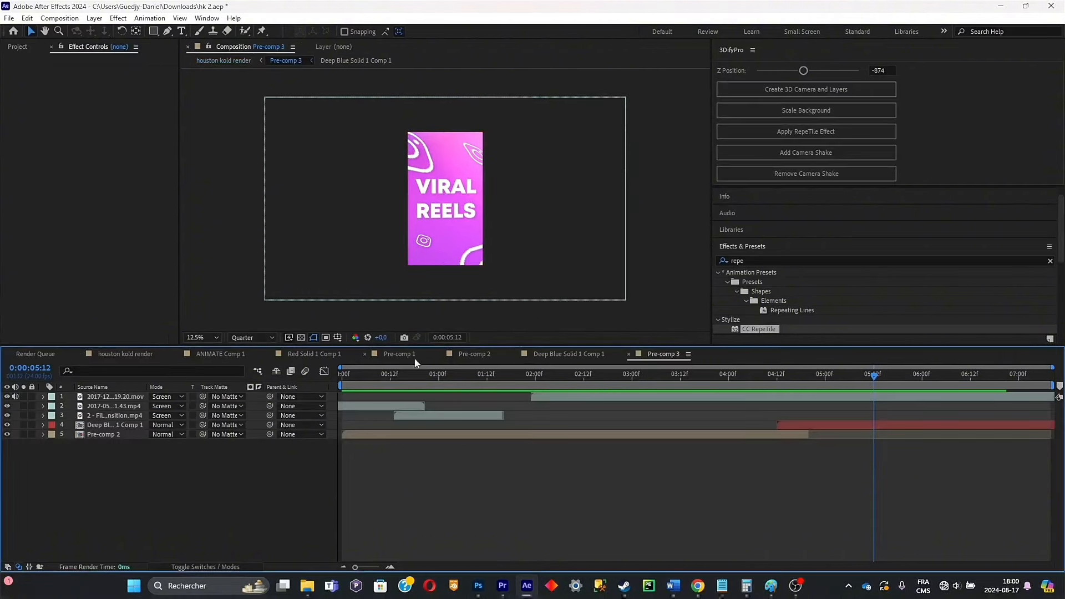
# Apply Quick Chromatic Aberration 3 to the Pre-comp 3 layer in houston kold render and set its Distort Uniform to 8%
pyautogui.click(125, 354)
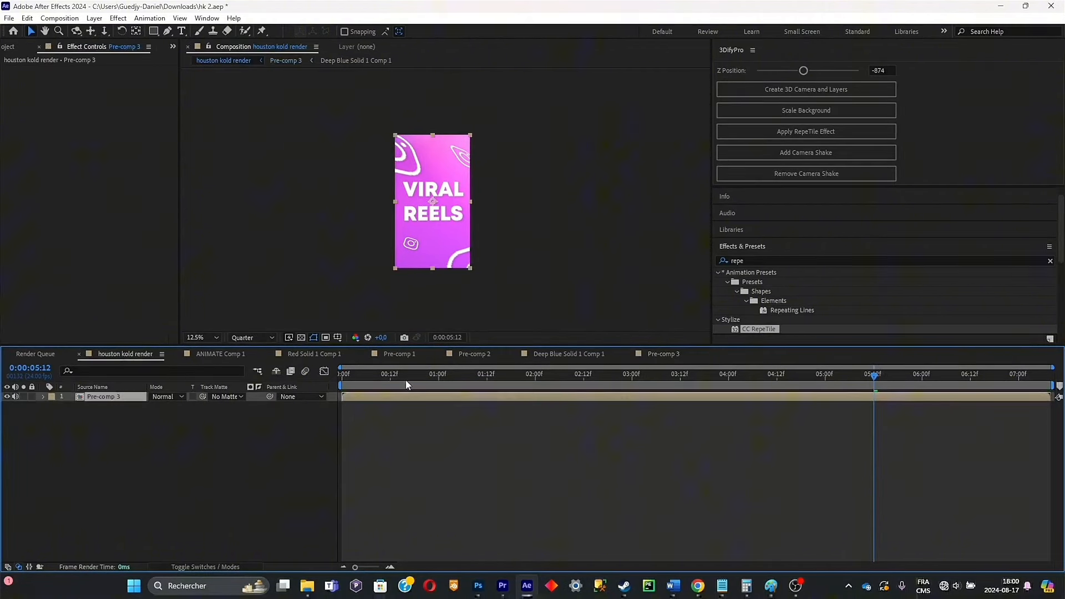
pyautogui.click(722, 288)
pyautogui.write('aber')
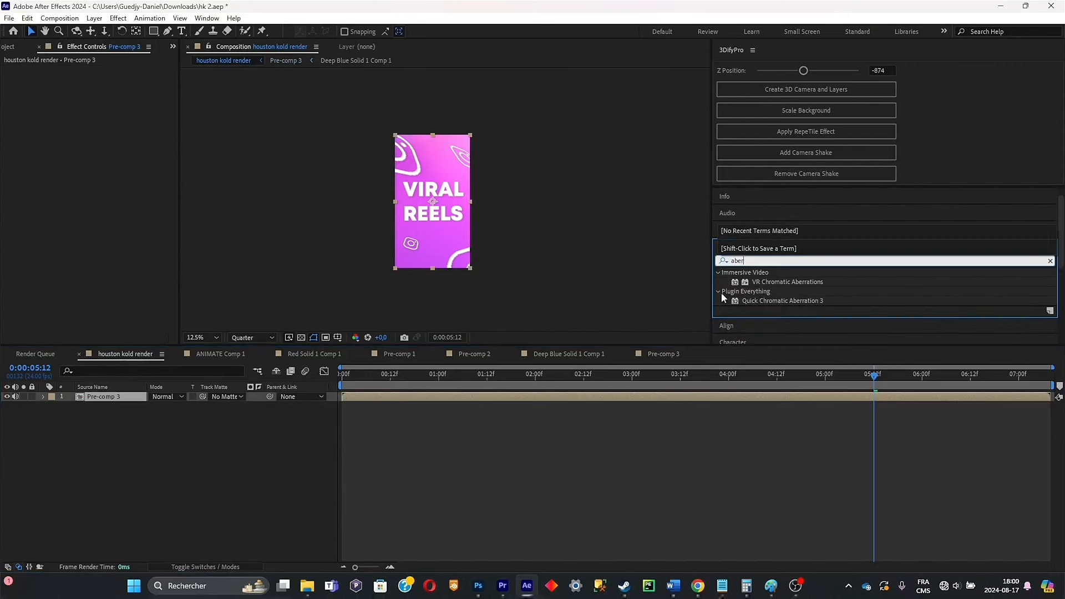
pyautogui.doubleClick(773, 301)
pyautogui.press('.')
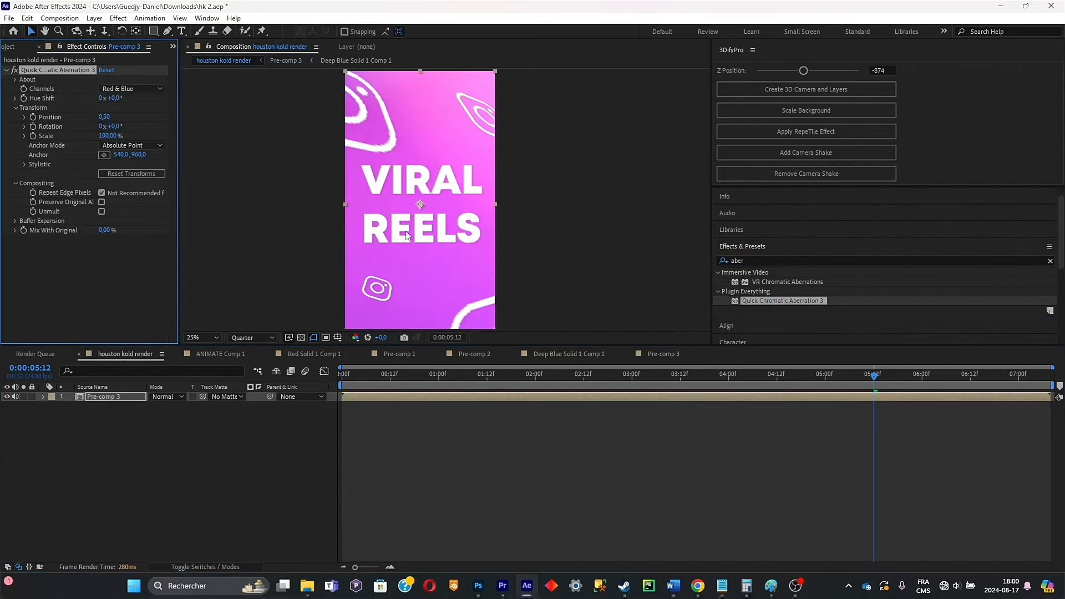
pyautogui.click(25, 165)
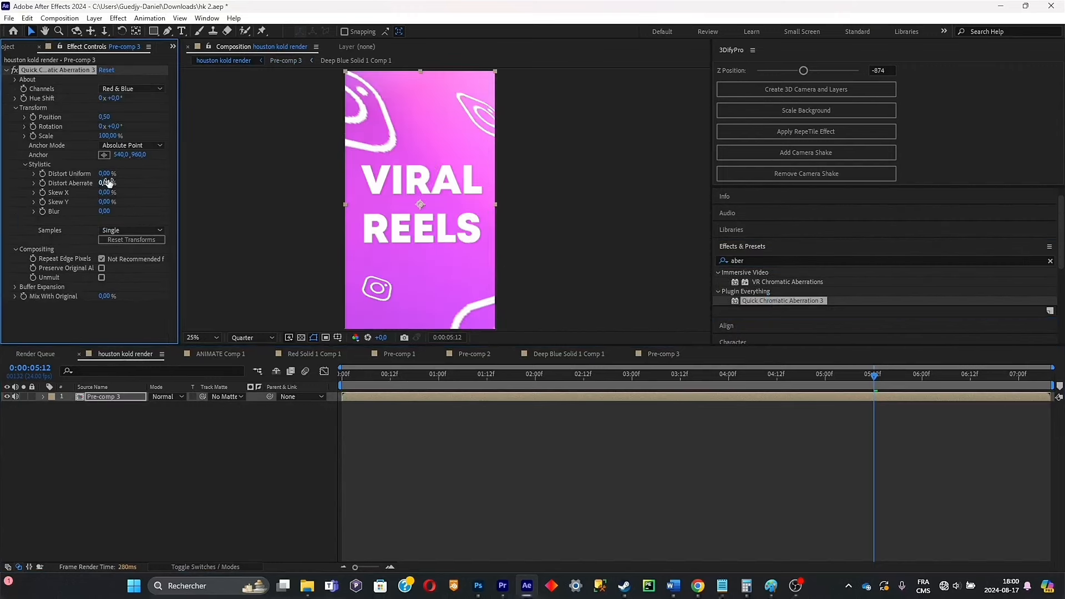
pyautogui.moveTo(110, 179); pyautogui.dragTo(133, 179)
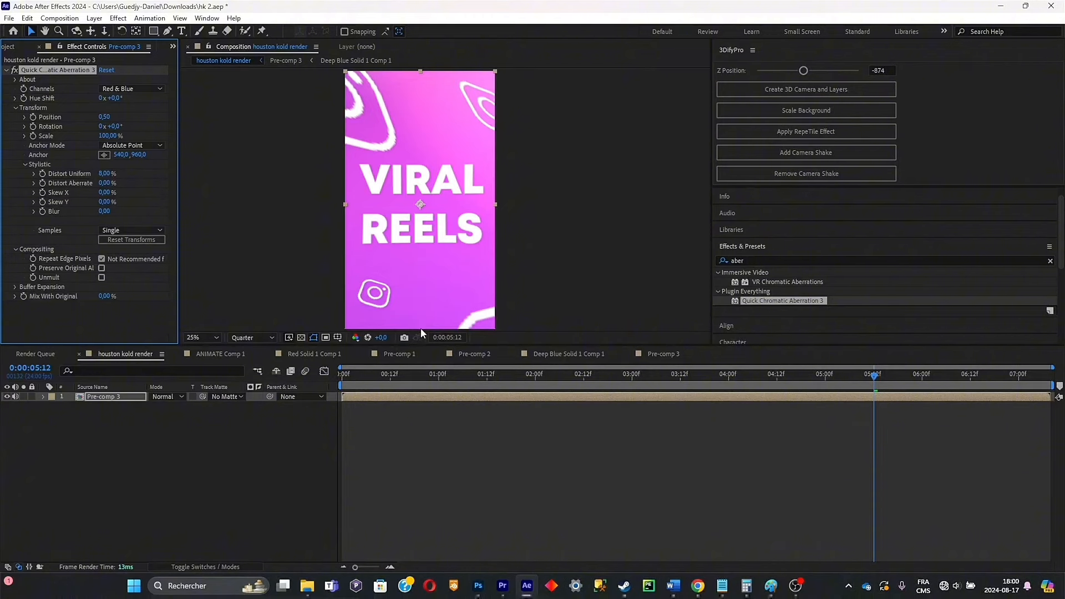
# Set the chromatic aberration's Distort Aberrate to 3% on Pre-comp 3 and preview the houston kold render composition
pyautogui.press('space')
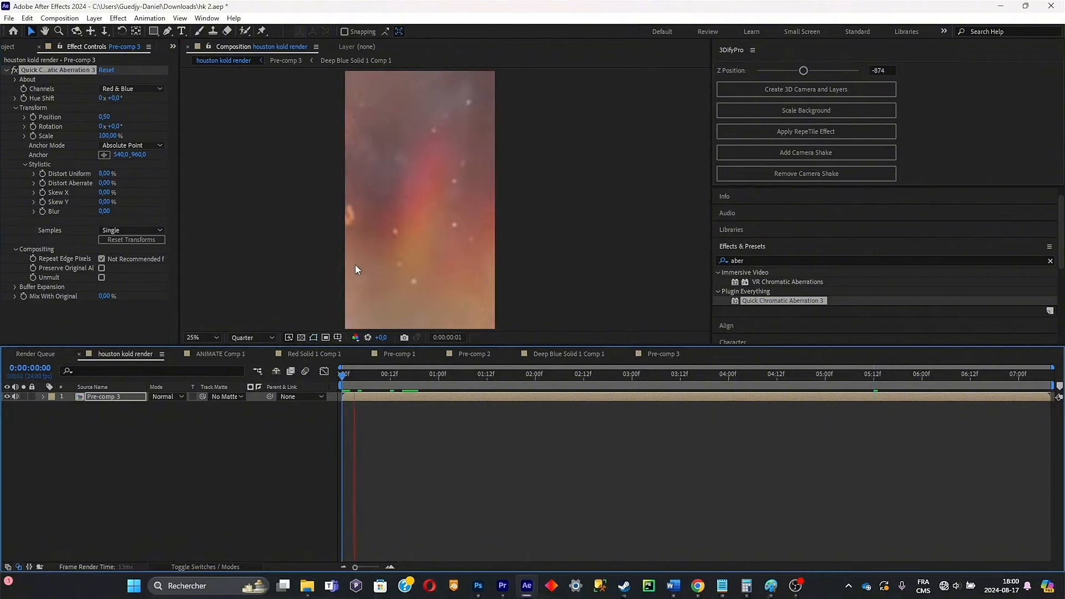
pyautogui.press('space')
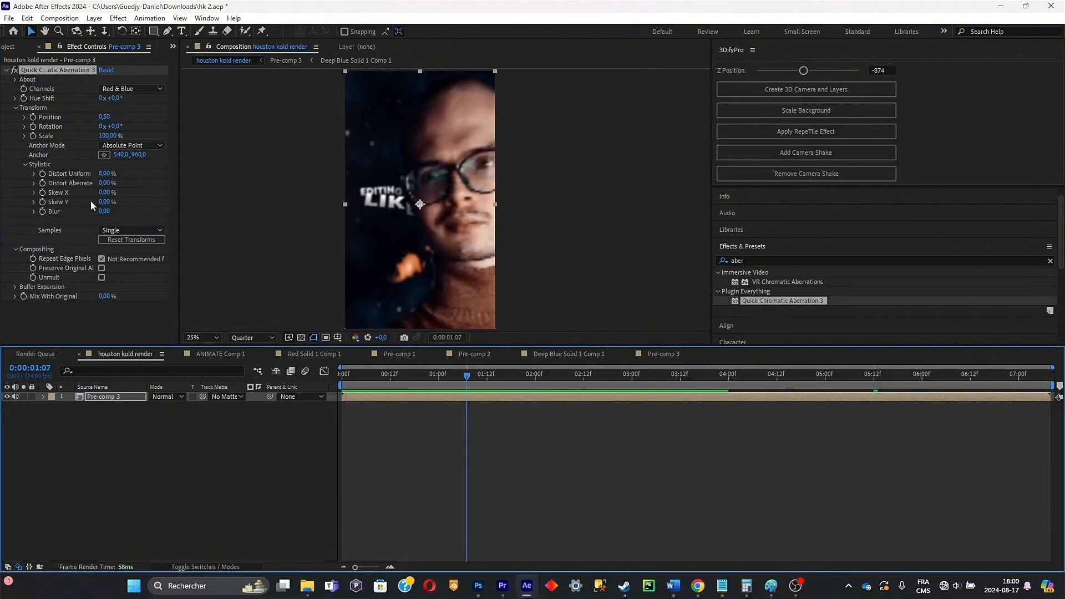
pyautogui.click(107, 183)
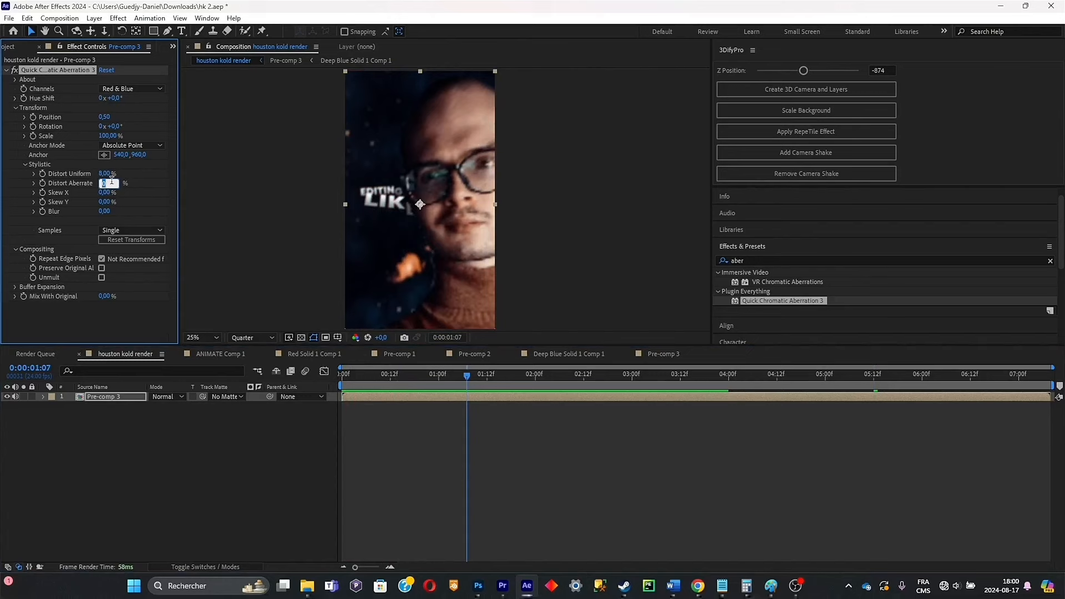
pyautogui.click(163, 188)
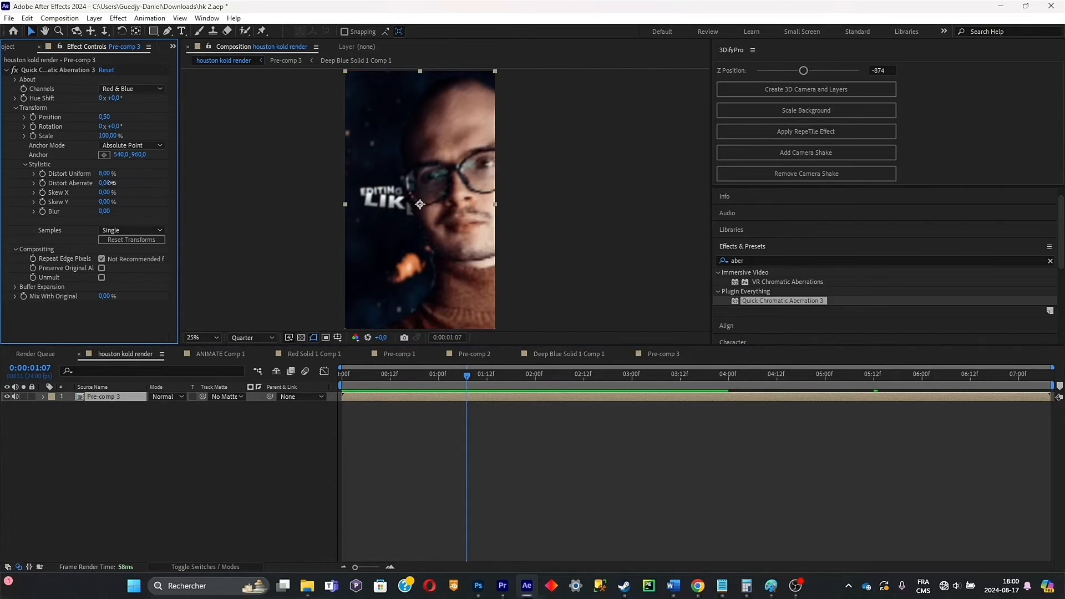
pyautogui.moveTo(111, 182); pyautogui.dragTo(112, 183)
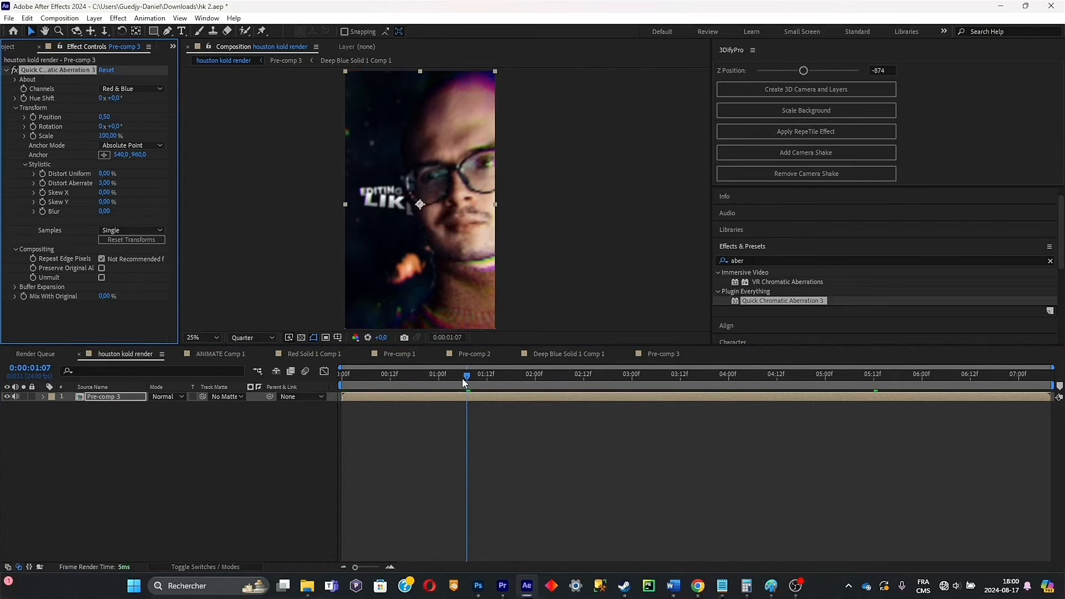
pyautogui.press('space')
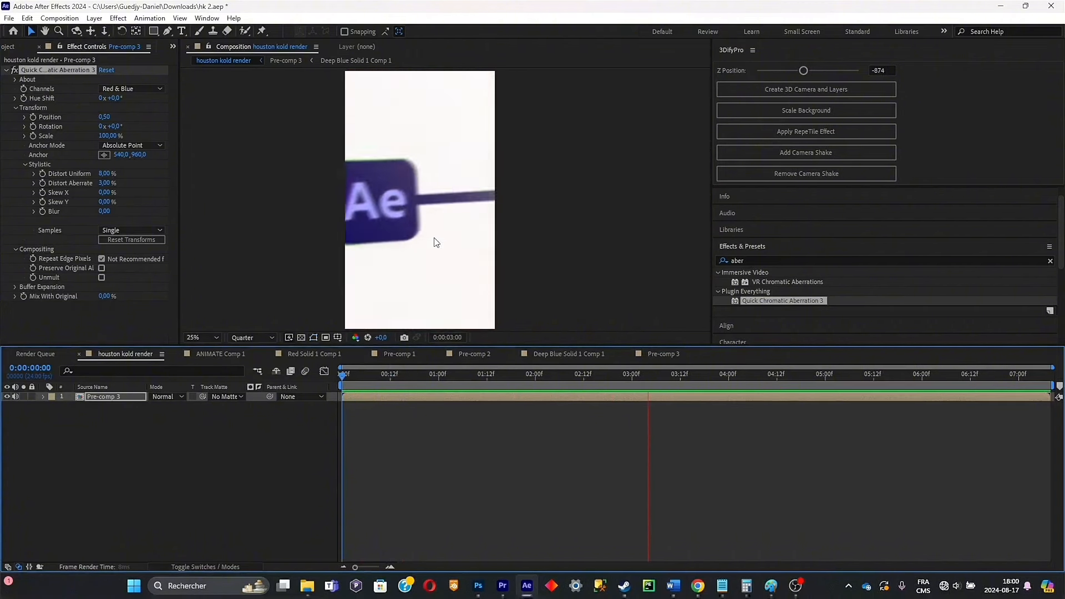
pyautogui.press('space')
pyautogui.moveTo(445, 374); pyautogui.dragTo(340, 372)
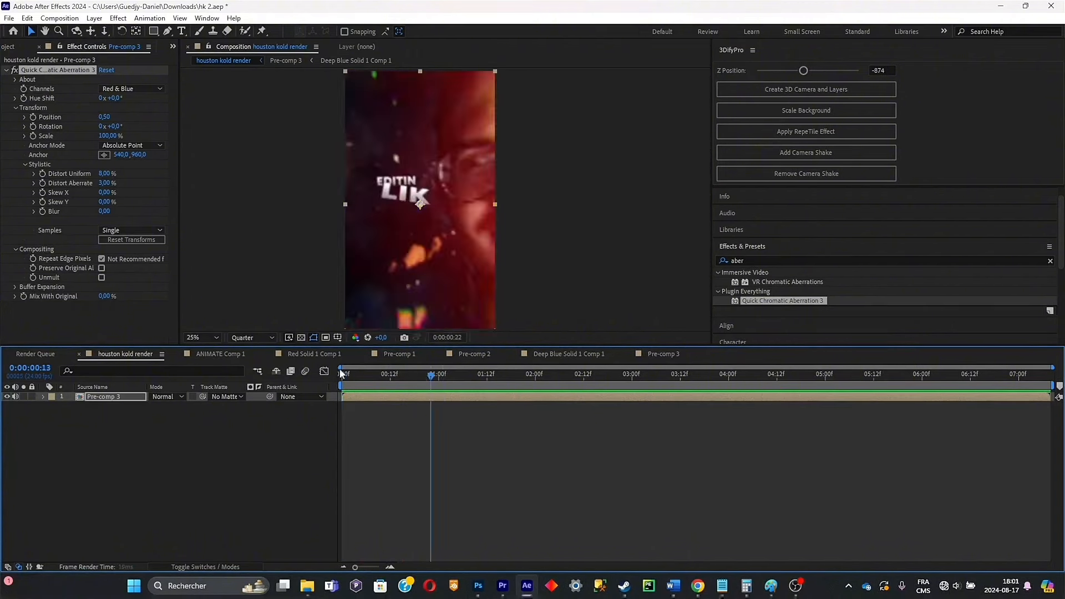
# Run the ProductionCrate Crate's Glow script on Pre-comp 3, generating a glow with Threshold 25%, Intensity 5%, Spread 100% and Flicker 0%
pyautogui.scroll(-1, 324, 289)
pyautogui.click(27, 19)
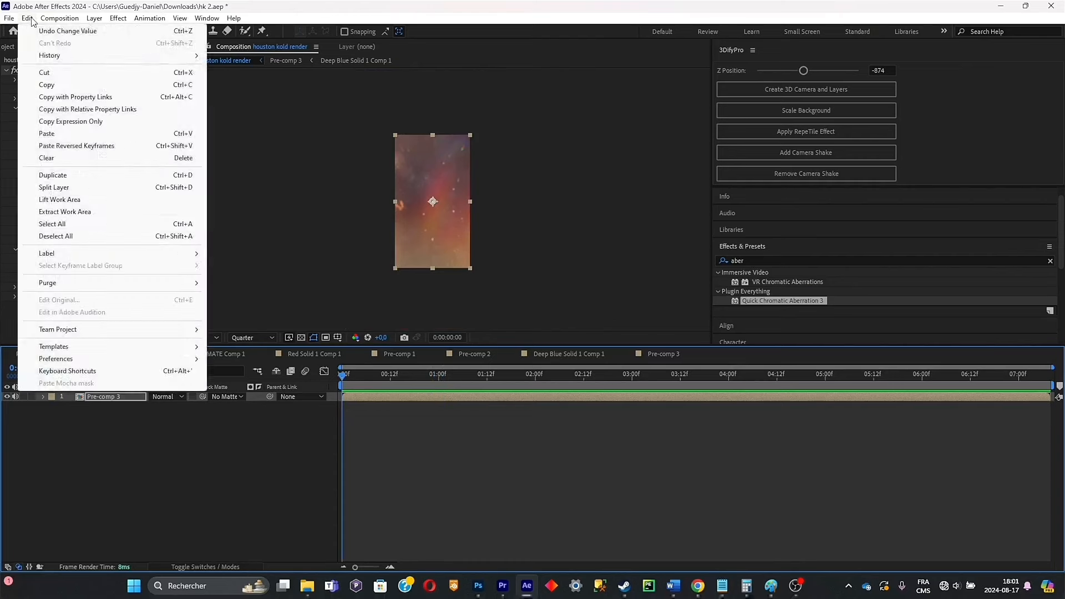
pyautogui.moveTo(10, 18)
pyautogui.moveTo(56, 328)
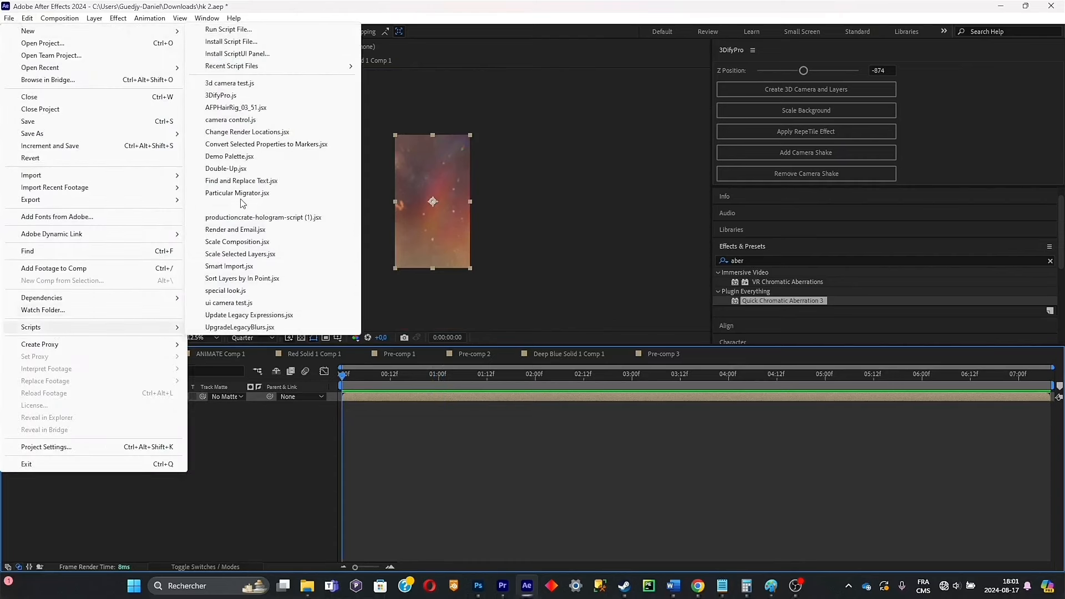
pyautogui.click(297, 207)
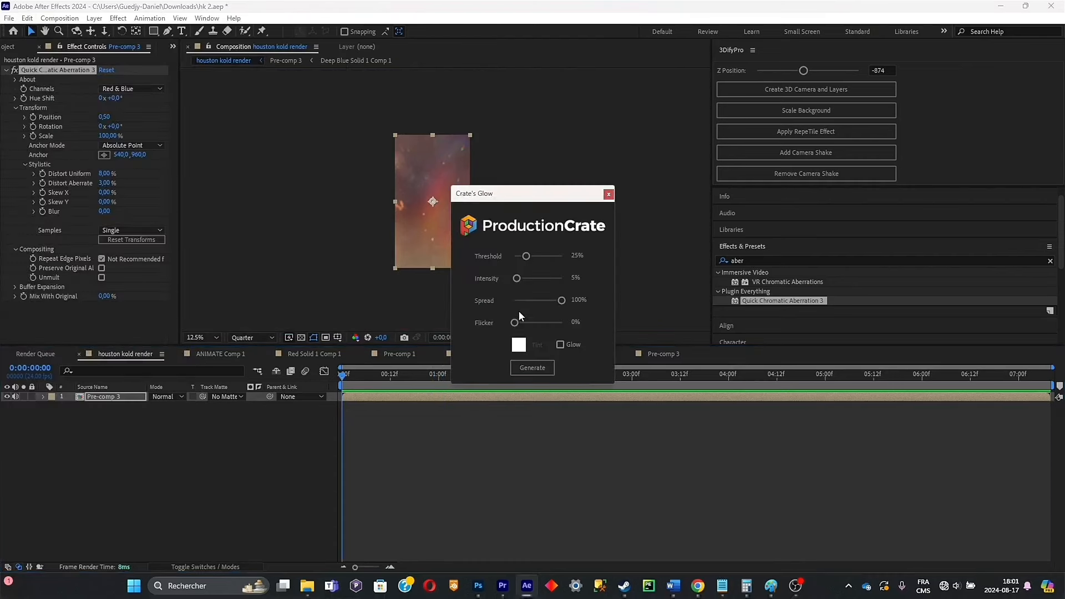
pyautogui.click(532, 367)
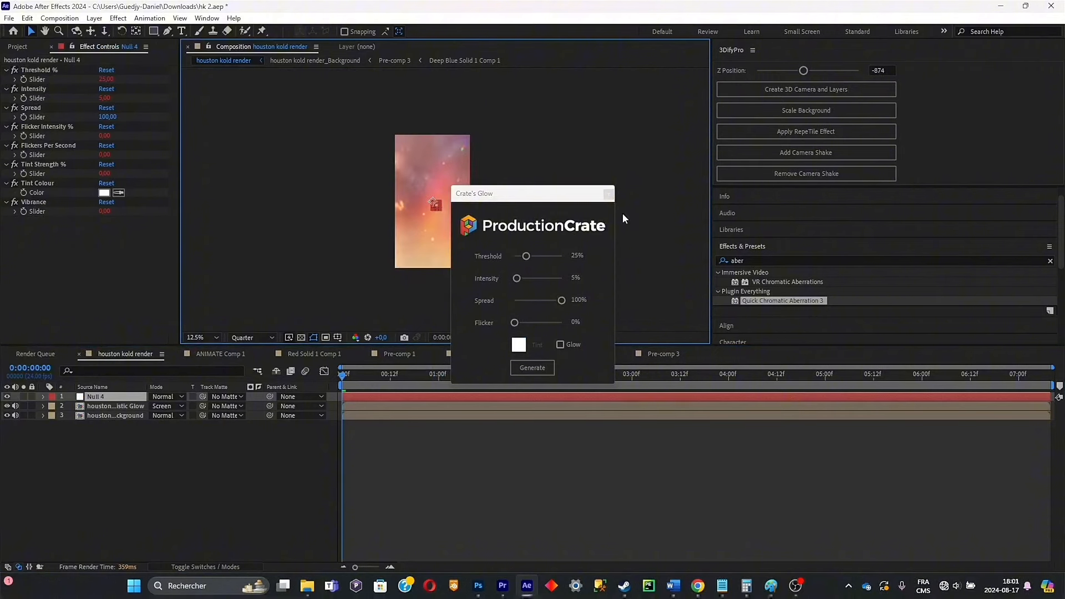
pyautogui.click(608, 194)
# Add keyframes for the glow null's Threshold and Intensity at 0:00:02:11 and at the start of the composition
pyautogui.press('space')
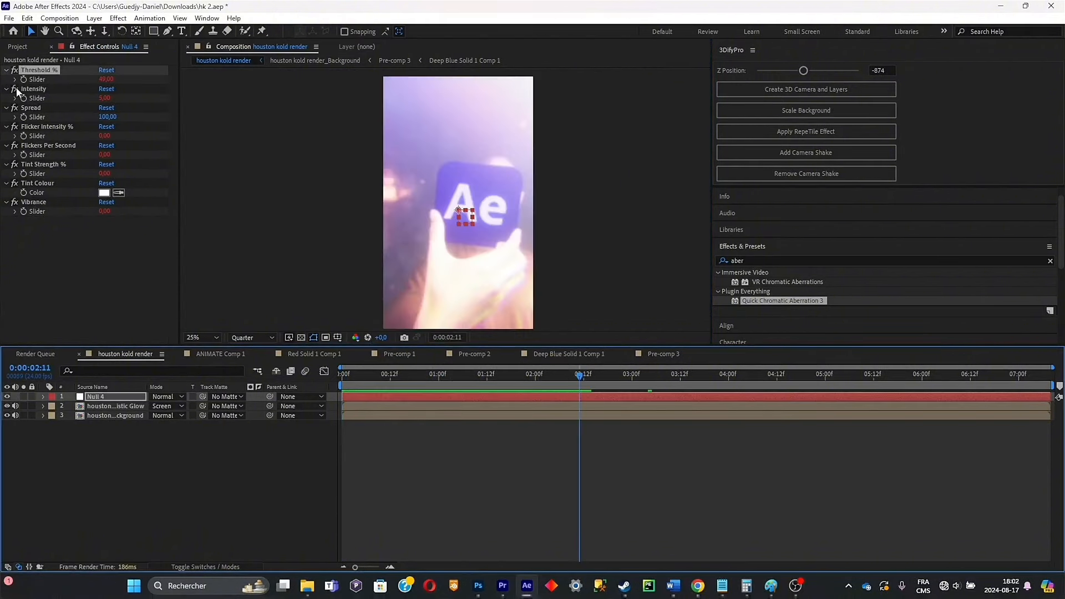
pyautogui.click(23, 80)
pyautogui.click(25, 89)
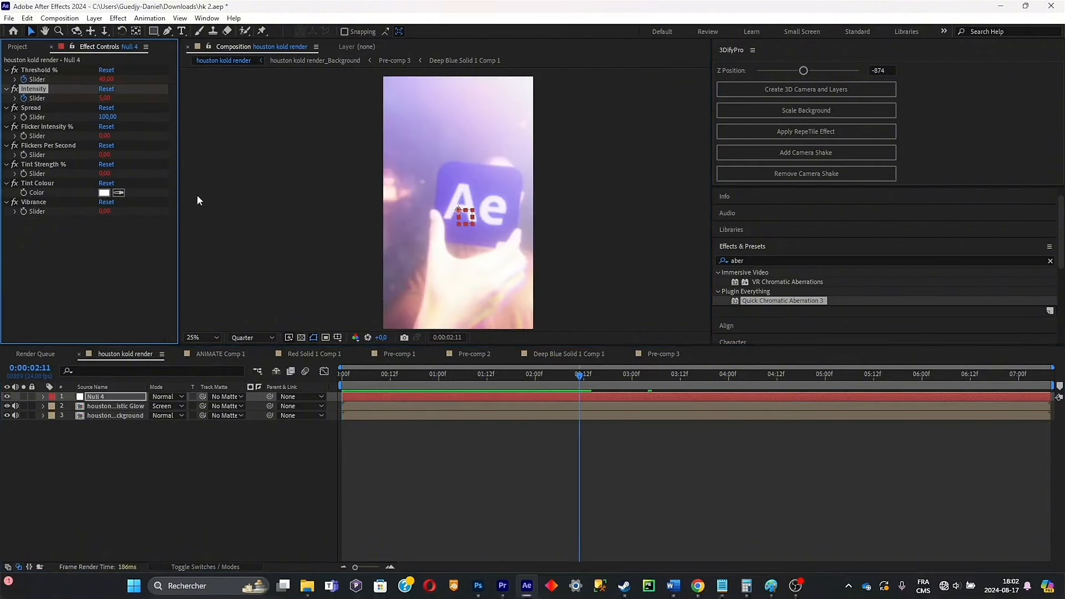
pyautogui.click(574, 383)
pyautogui.press('u')
pyautogui.press('Home')
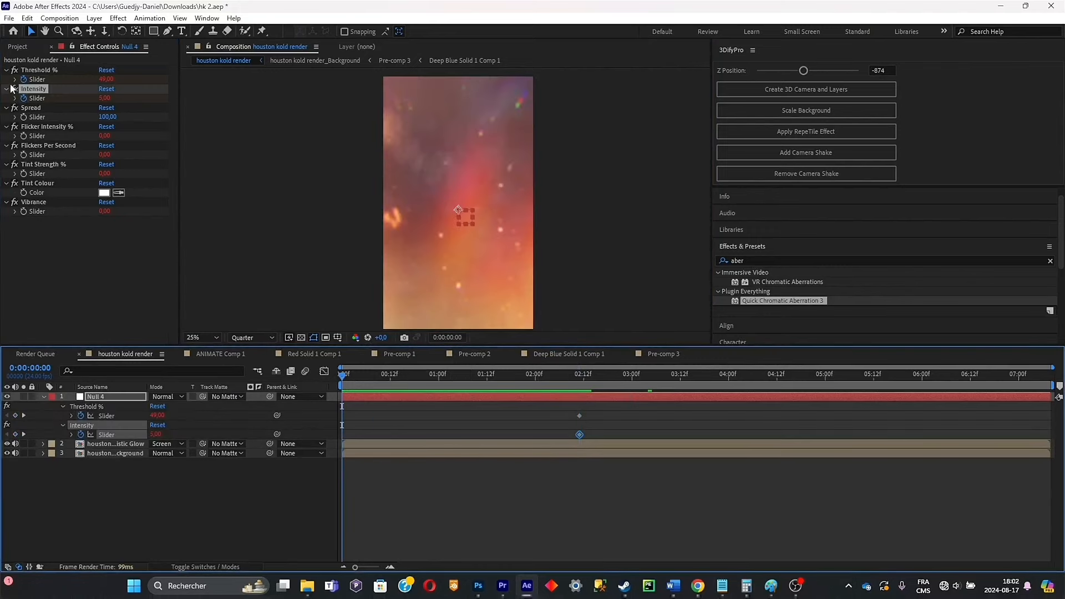
pyautogui.click(15, 415)
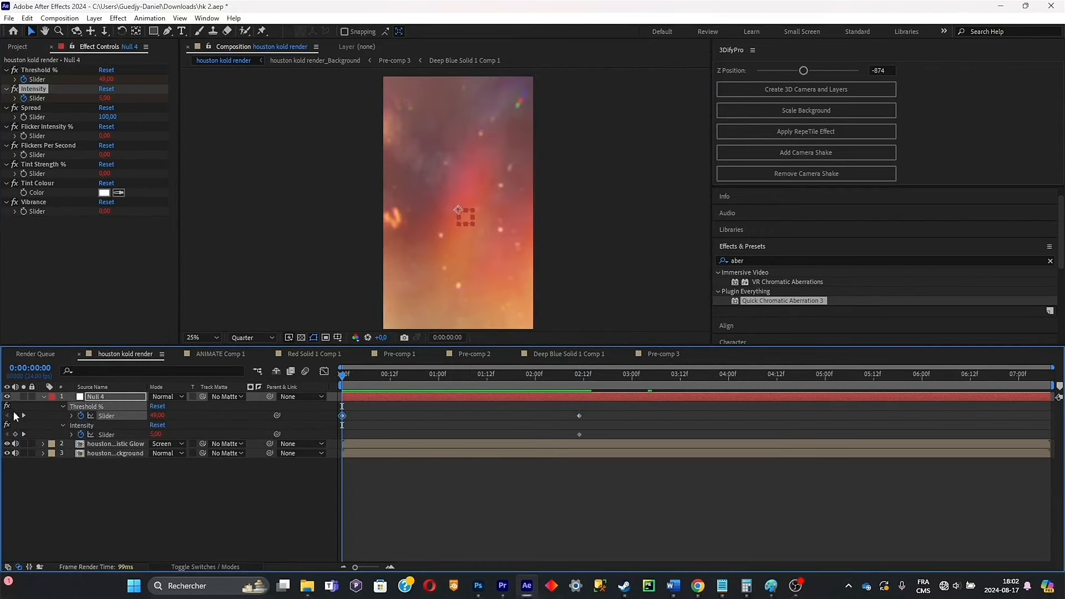
pyautogui.click(15, 434)
# At 0:00:02:18, keyframe the glow null's Threshold at 78 and its Intensity at 0
pyautogui.moveTo(575, 383); pyautogui.dragTo(607, 392)
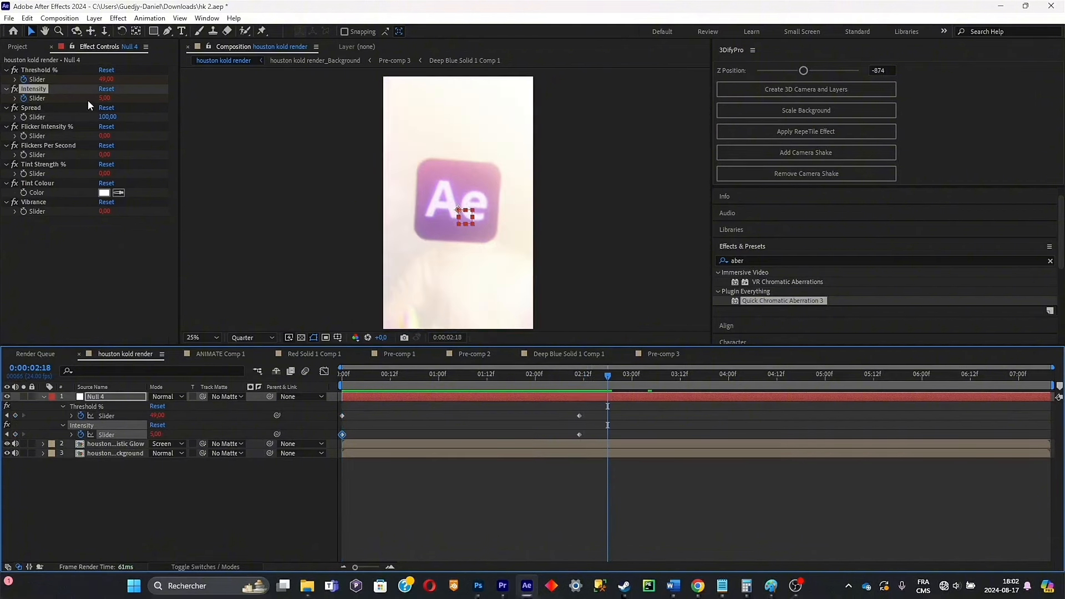
pyautogui.moveTo(106, 79); pyautogui.dragTo(124, 87)
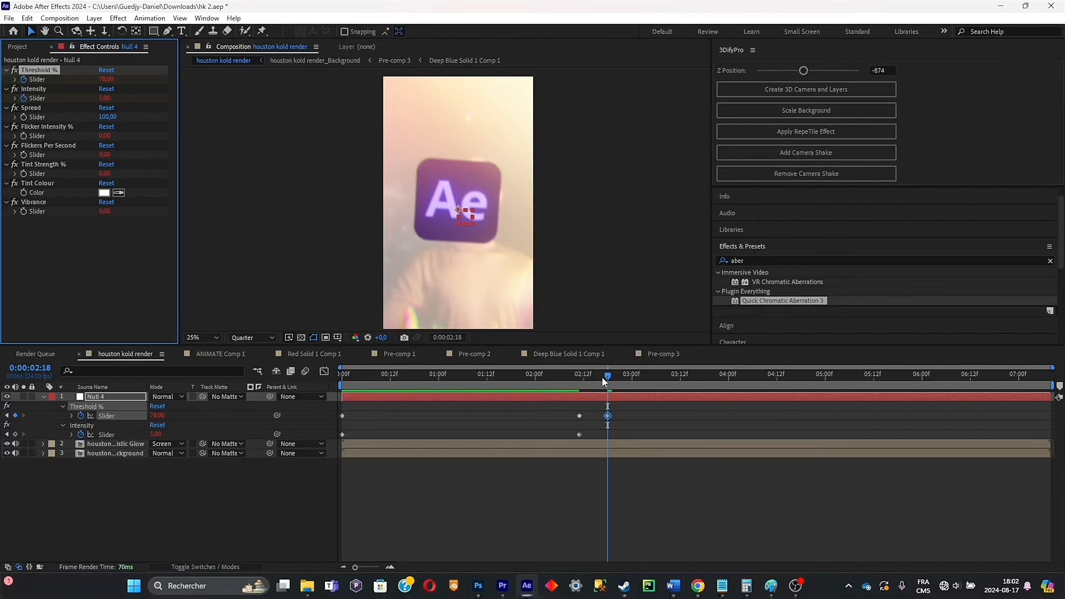
pyautogui.moveTo(604, 382)
pyautogui.mouseDown()
pyautogui.moveTo(664, 382)
pyautogui.moveTo(608, 381)
pyautogui.mouseUp()
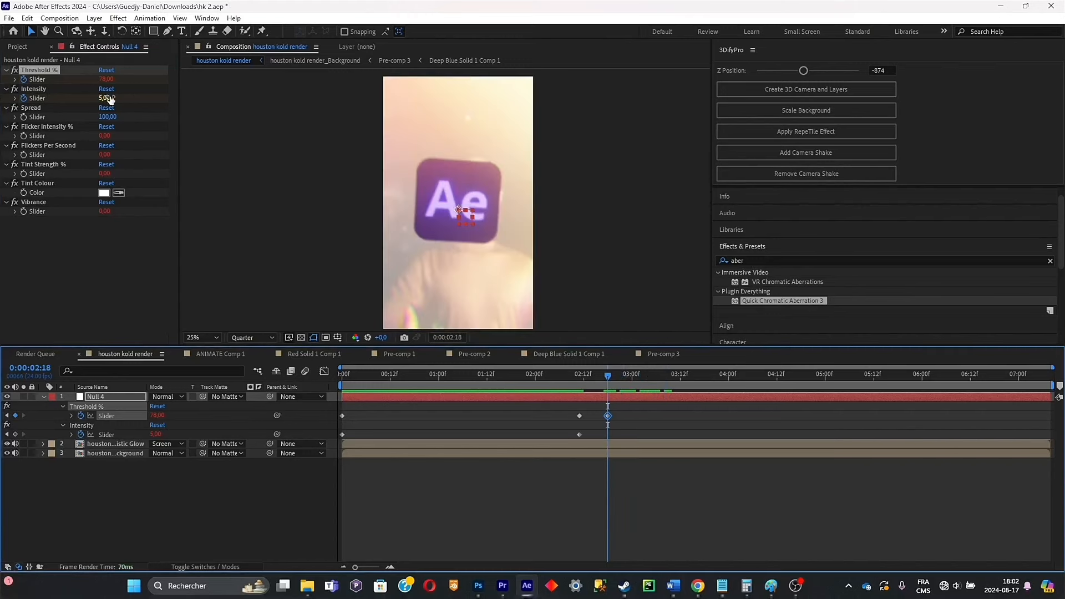
pyautogui.click(135, 101)
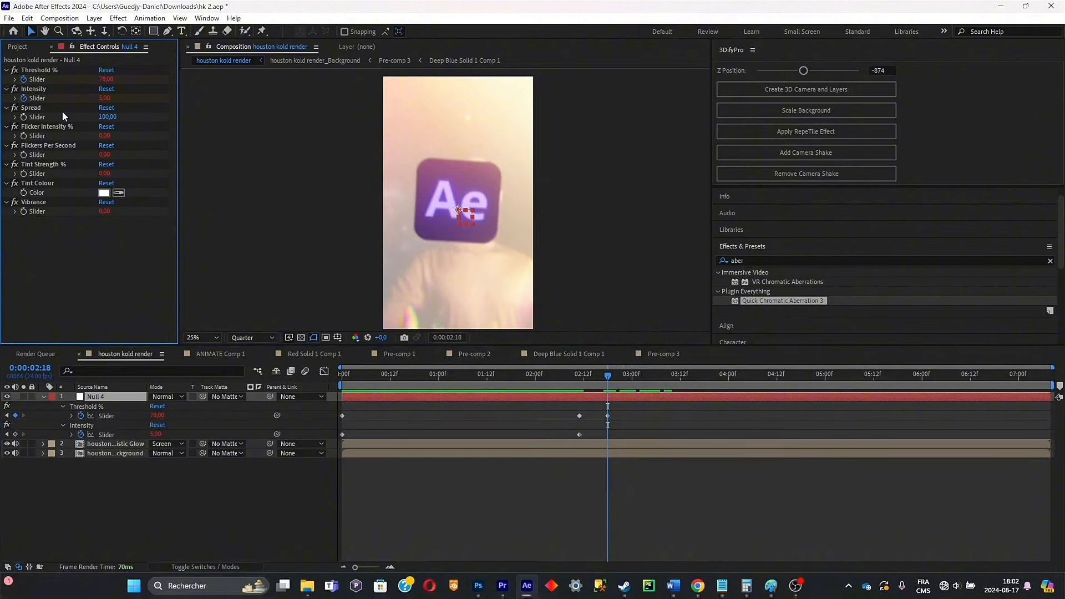
pyautogui.moveTo(104, 97); pyautogui.dragTo(65, 111)
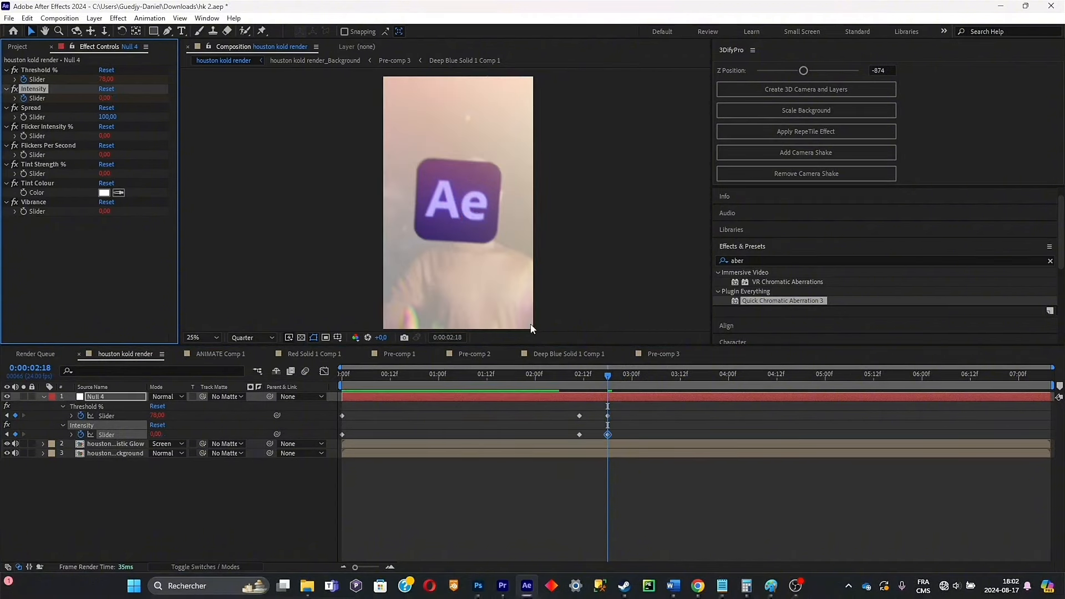
# Apply Easy Ease to the Threshold and Intensity keyframes at 0:00:02:11 and 0:00:02:18, and preview the glow transition
pyautogui.click(604, 376)
pyautogui.keyDown('shift'); pyautogui.click(579, 435); pyautogui.keyUp('shift')
pyautogui.moveTo(639, 443); pyautogui.dragTo(531, 410)
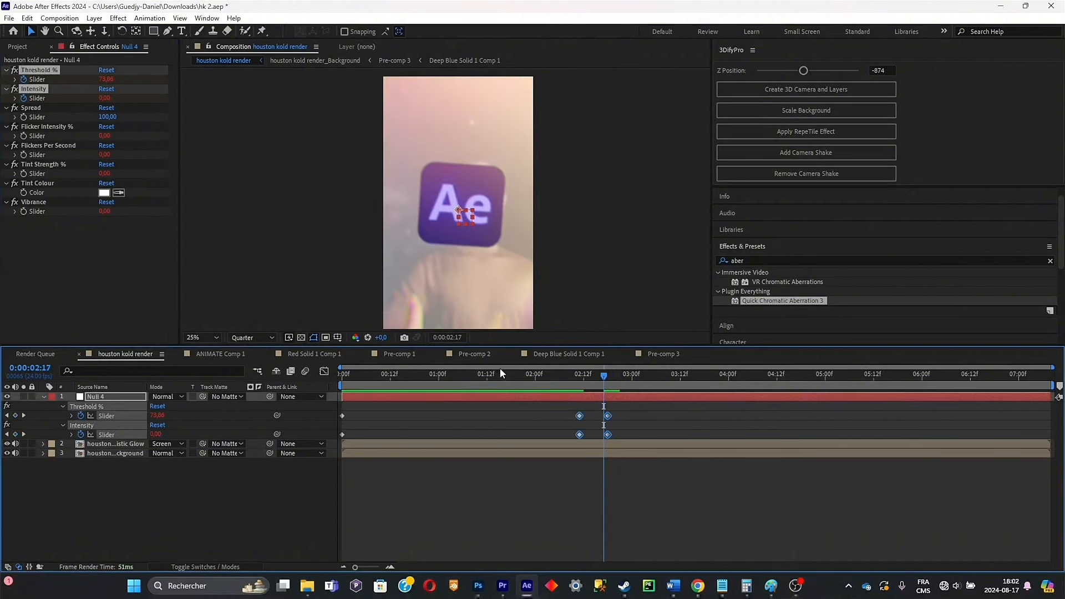
pyautogui.press('F9')
pyautogui.moveTo(580, 382); pyautogui.dragTo(569, 384)
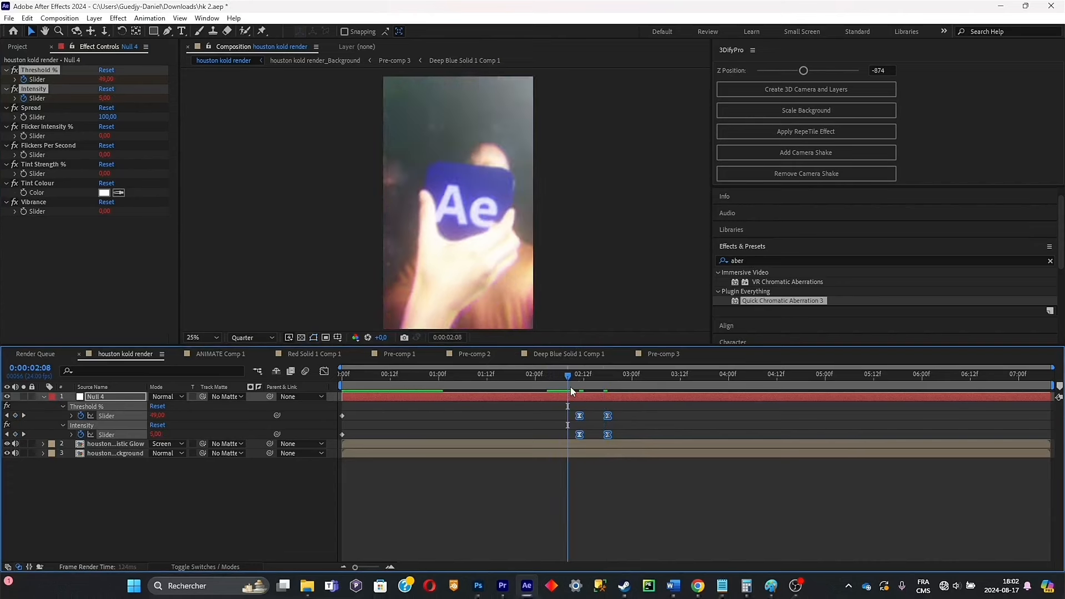
pyautogui.press('space')
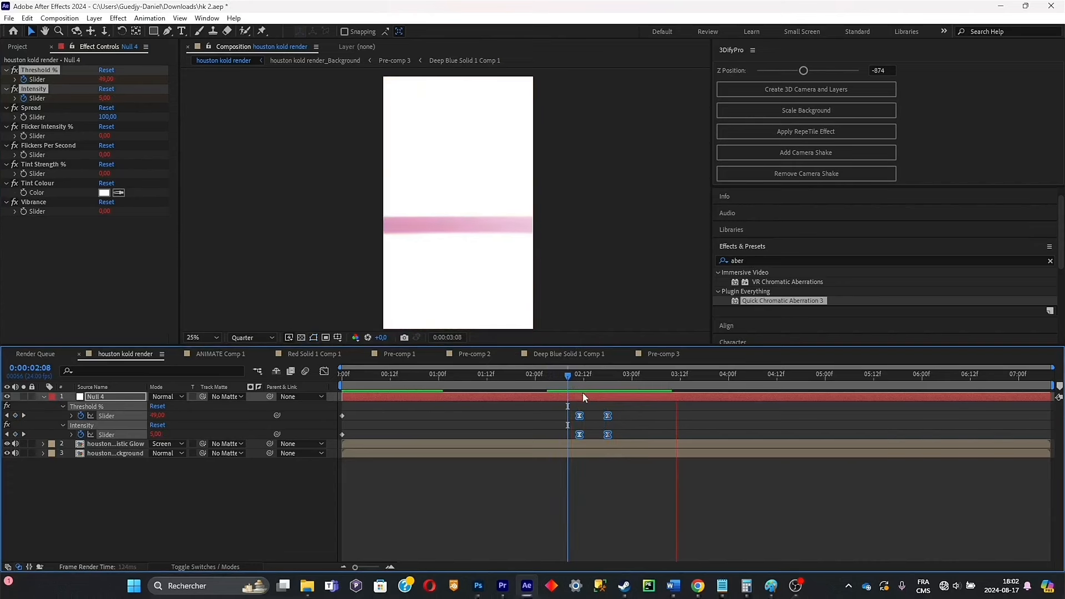
pyautogui.click(637, 423)
# Save the project and play the composition from the start to review the glow over the footage
pyautogui.moveTo(577, 372); pyautogui.dragTo(276, 370)
pyautogui.hotkey('ctrl', 's')
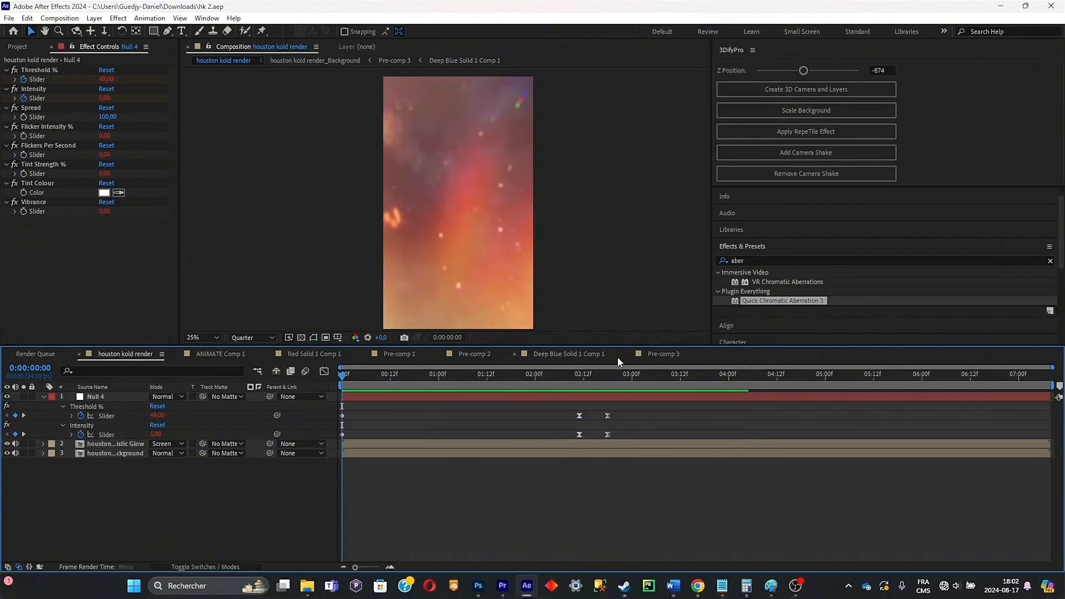
pyautogui.press('space')
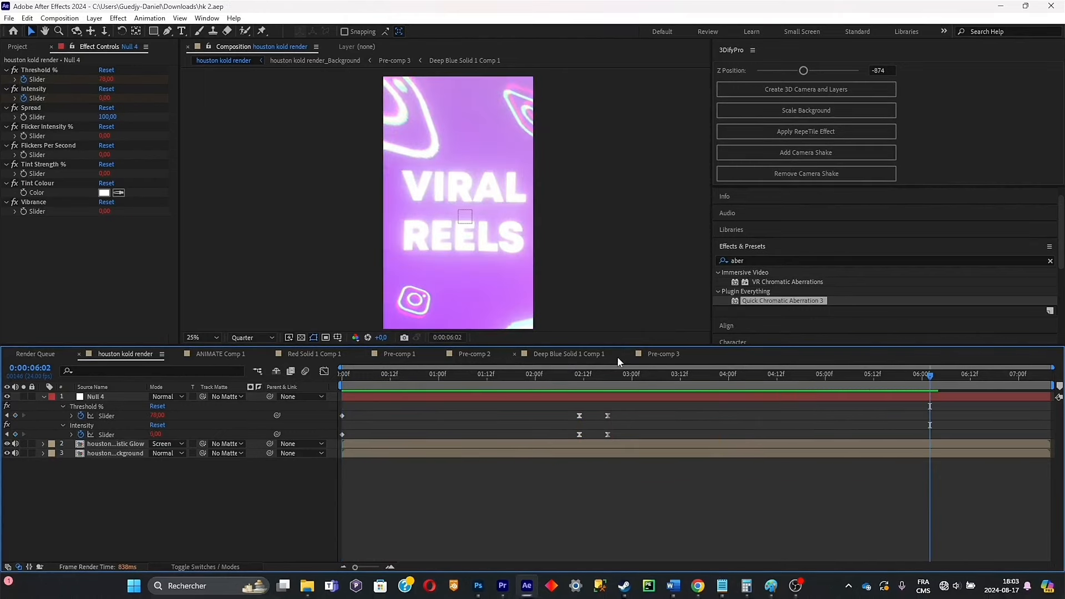
pyautogui.press(',')
pyautogui.press(',')
pyautogui.click(631, 380)
pyautogui.moveTo(631, 381); pyautogui.dragTo(378, 376)
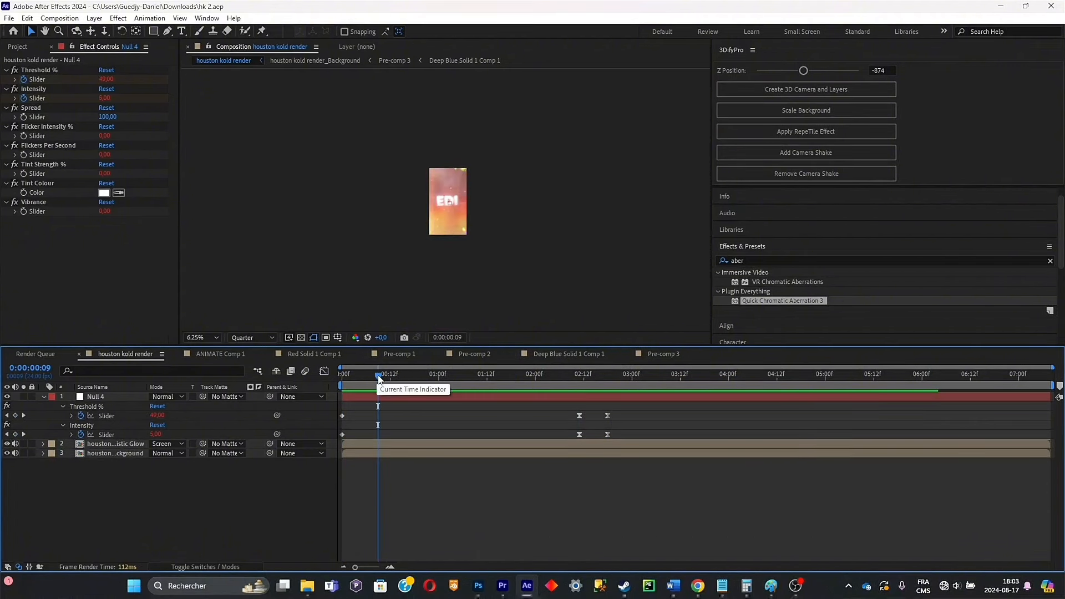